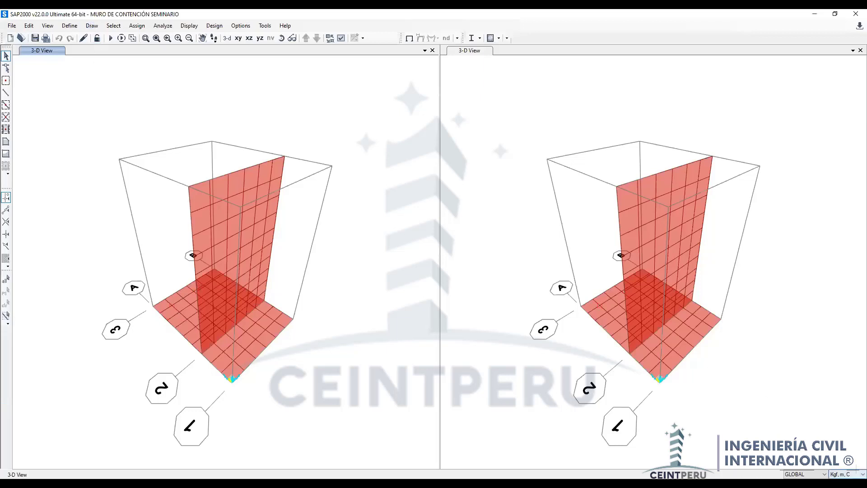
Step: Set the units to Kgf, cm, C and inspect the area spring stiffness assigned to the footing element near grid A-3
left_click(849, 474)
left_click(854, 452)
scroll(172, 316, "up", 2)
left_click(173, 321)
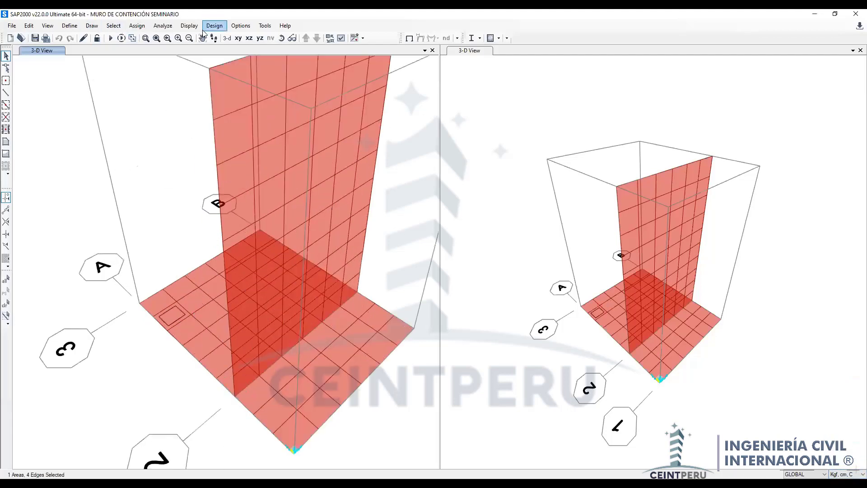
left_click(140, 26)
left_click(61, 292)
right_click(174, 317)
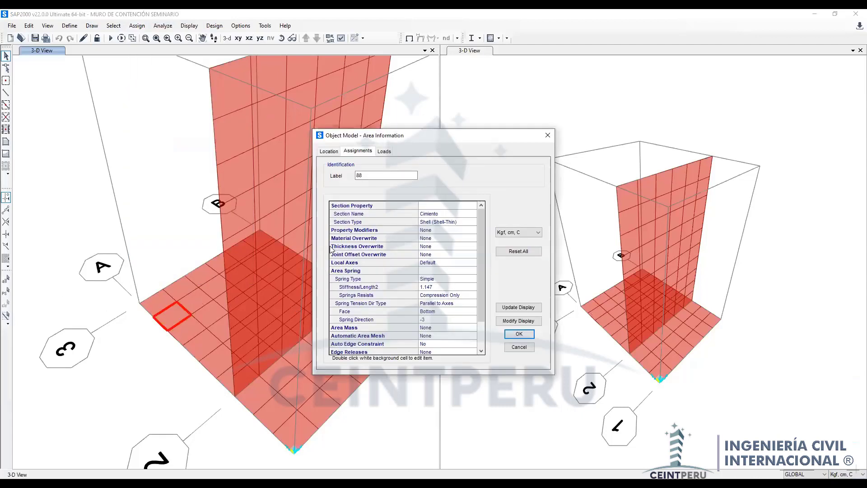
left_click_drag(344, 138, 124, 135)
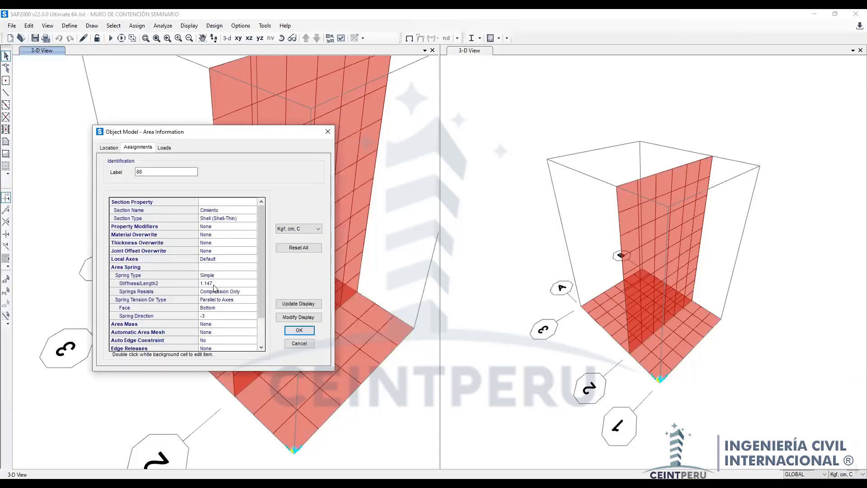
double_click(206, 284)
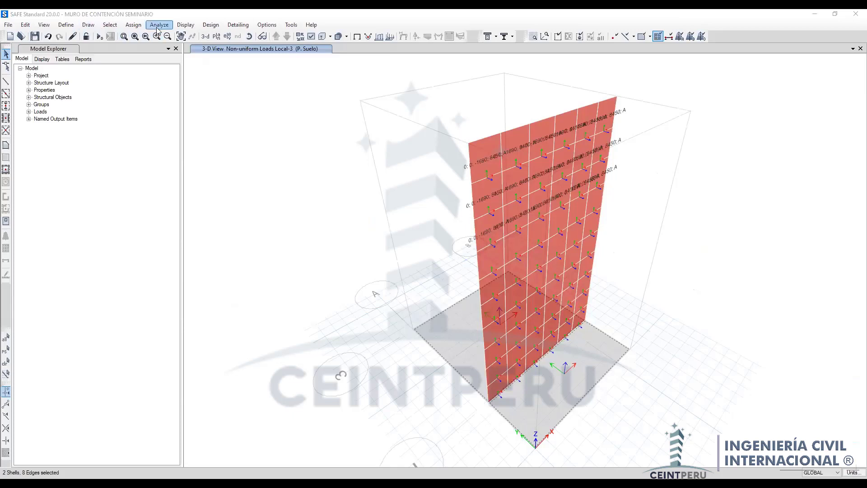
Step: Switch to SAFE and open the ASpr1 area spring property from the selected shells' spring assignment
left_click(135, 26)
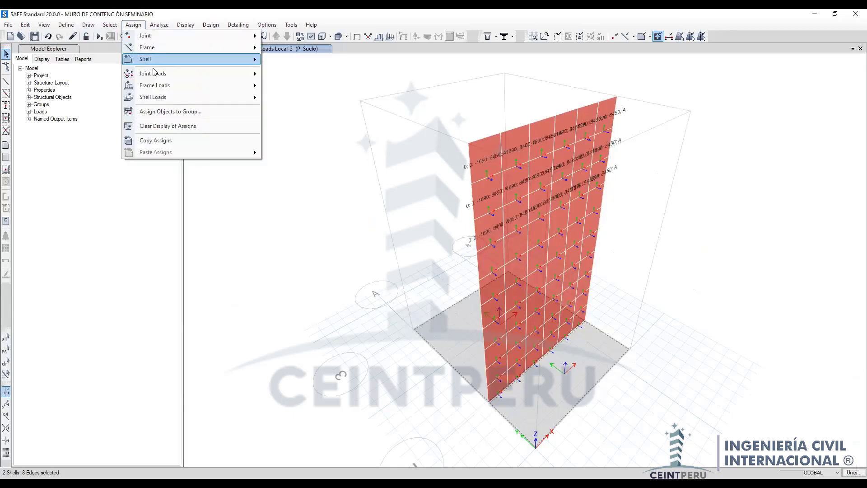
mouse_move(169, 99)
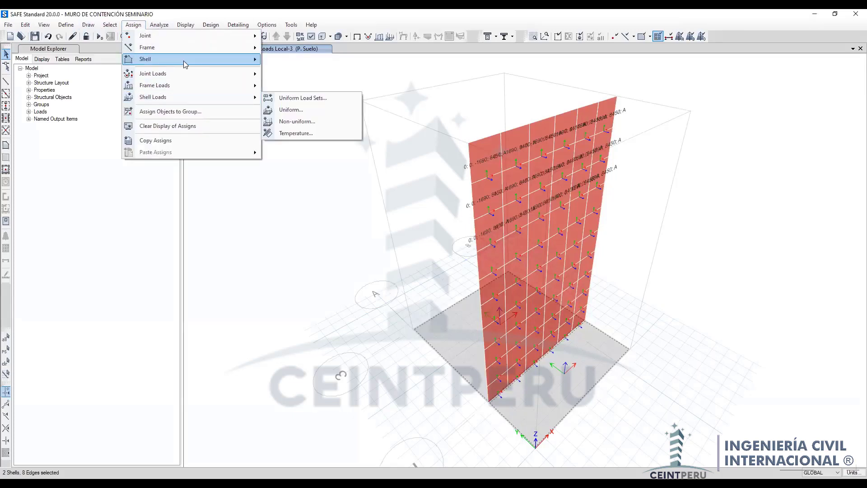
mouse_move(194, 61)
left_click(303, 192)
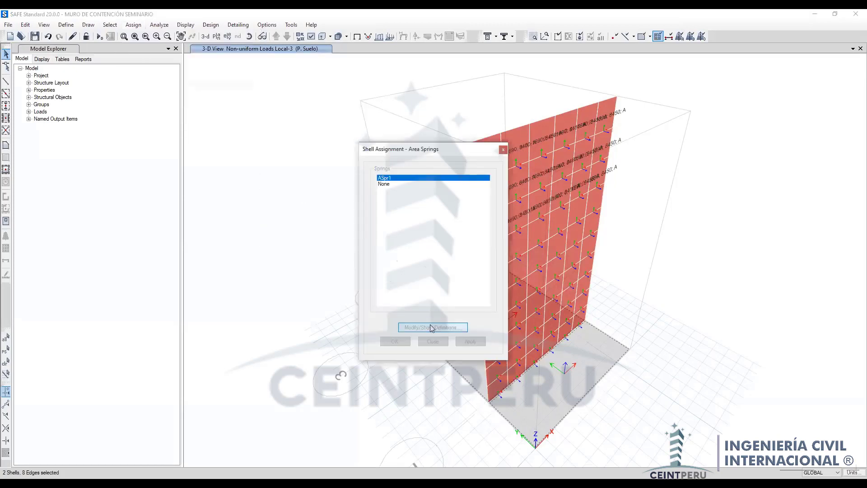
left_click(430, 326)
left_click(477, 241)
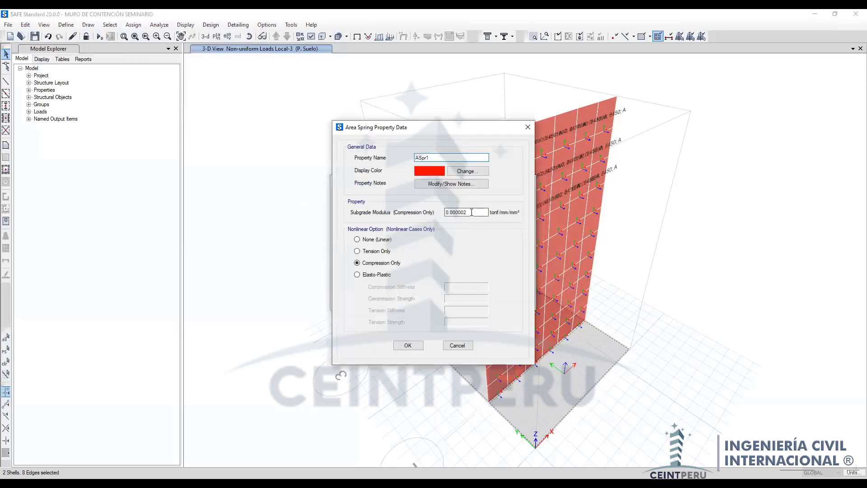
Step: Set the ASpr1 subgrade modulus to 1.147 using the calculator with length in cm and force in kgf
left_click(471, 213)
double_click(472, 213)
key("shift+Return")
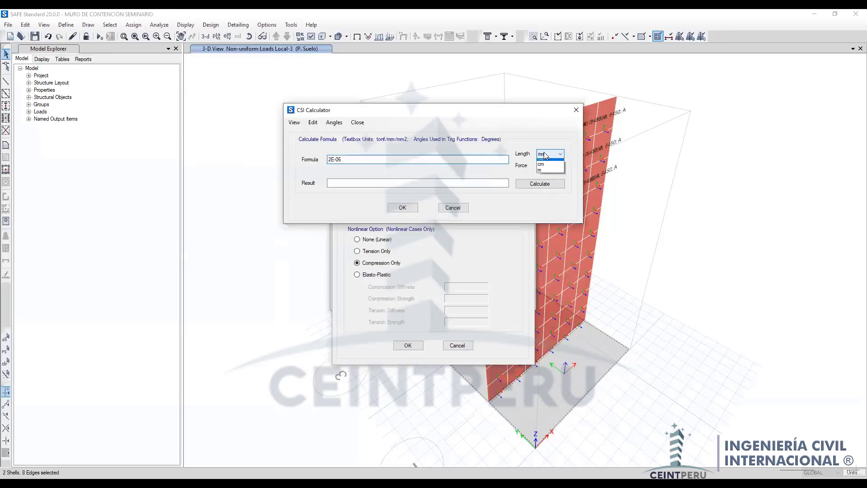
left_click(550, 154)
left_click(549, 170)
left_click(550, 166)
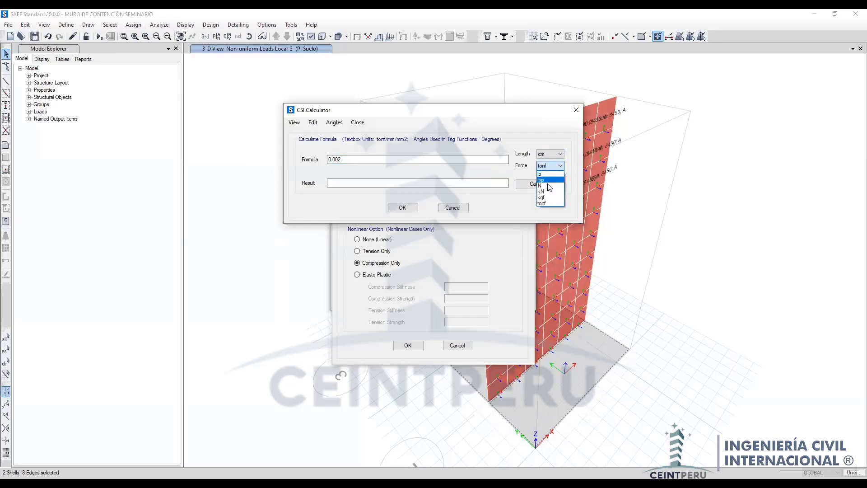
left_click(551, 197)
double_click(343, 159)
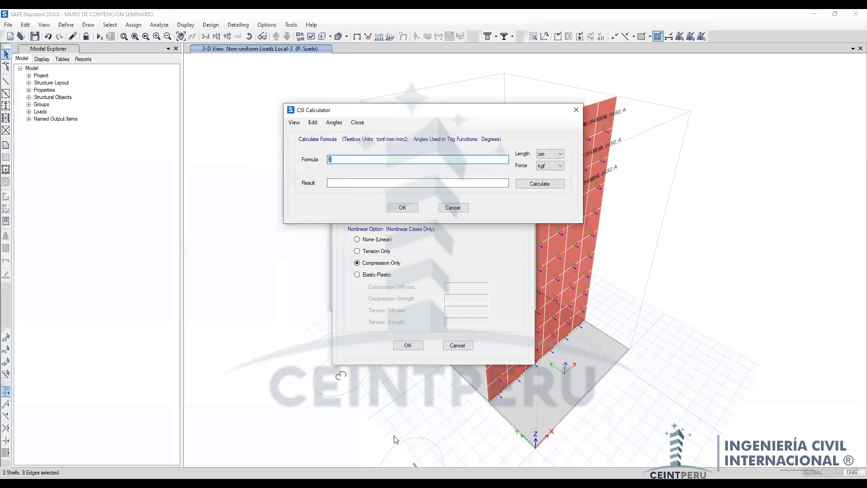
type("1.147")
left_click(426, 156)
left_click(540, 184)
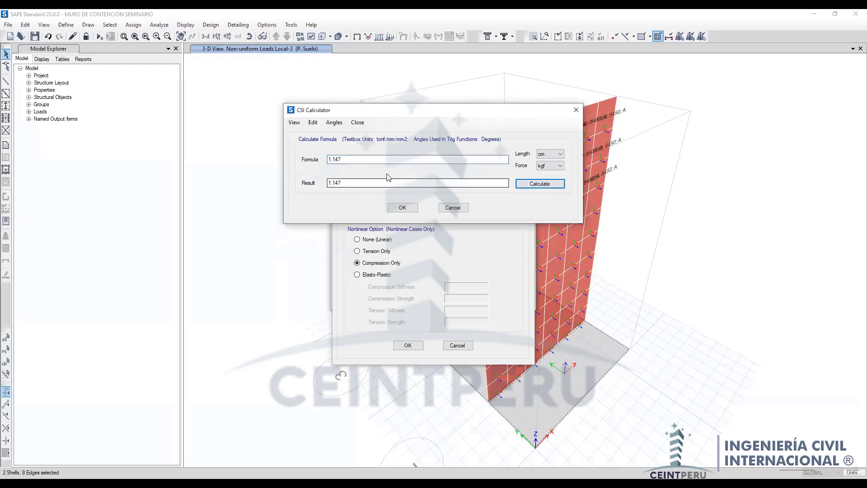
left_click(398, 207)
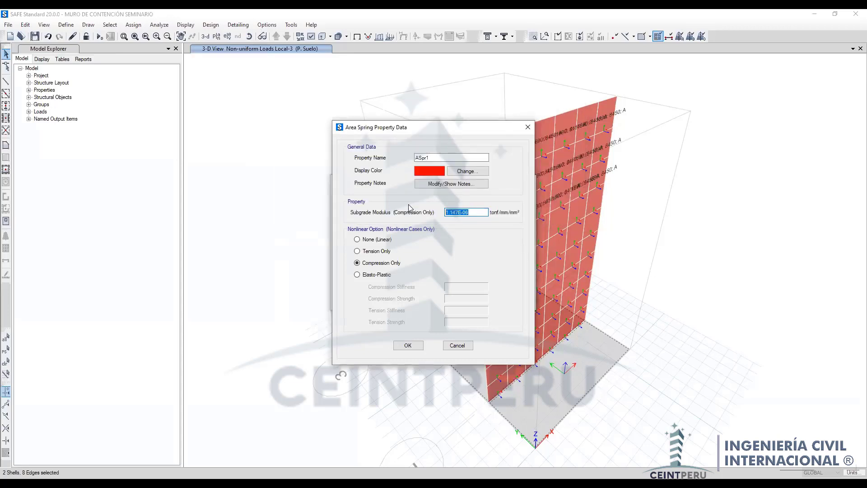
Step: Save the spring property definition and assign ASpr1 to the selected shells
left_click(407, 345)
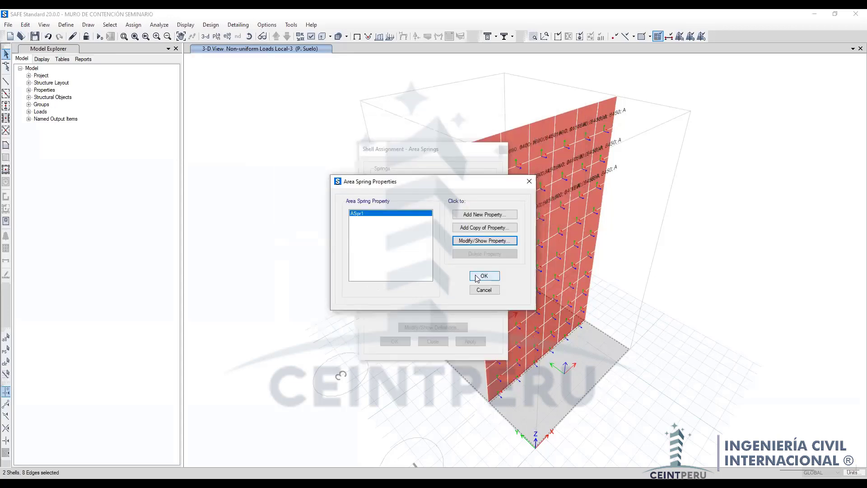
left_click(479, 276)
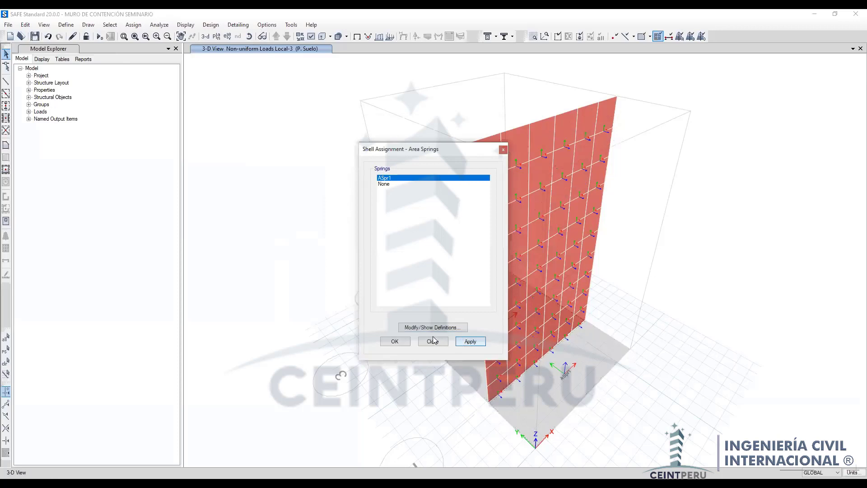
key("Return")
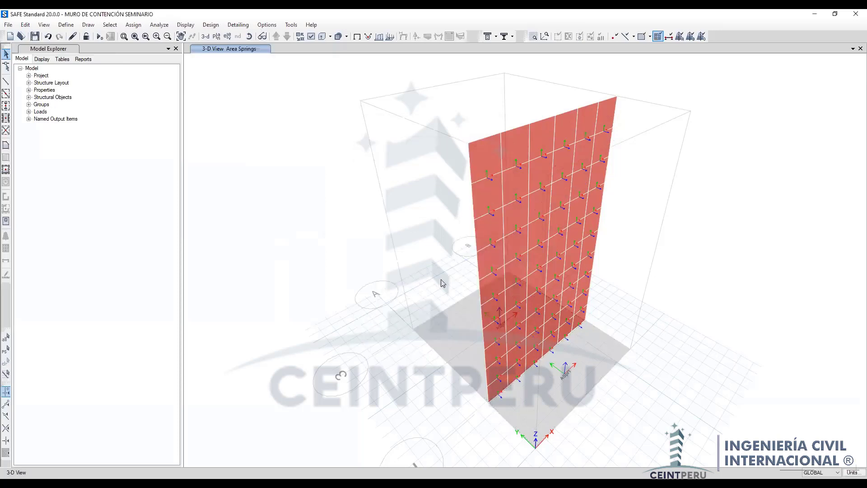
middle_click_drag(442, 283, 453, 270)
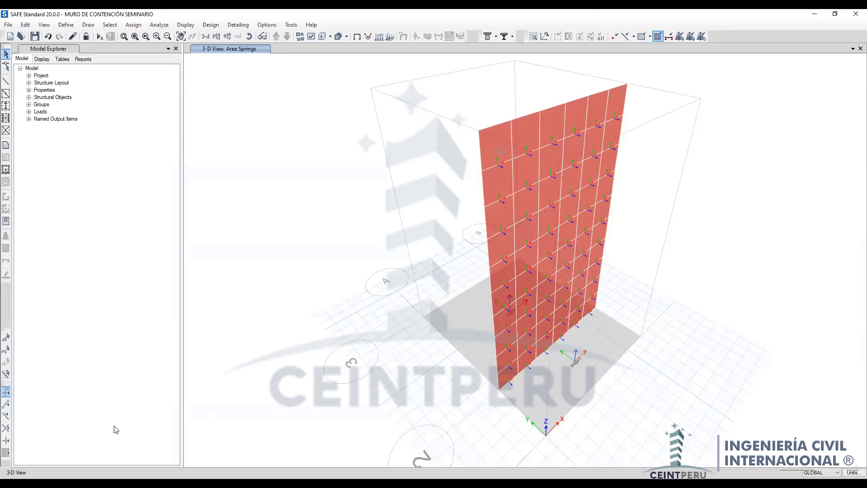
left_click_drag(562, 278, 556, 391)
mouse_move(558, 300)
left_mouse_down()
mouse_move(560, 287)
mouse_move(570, 293)
left_mouse_up()
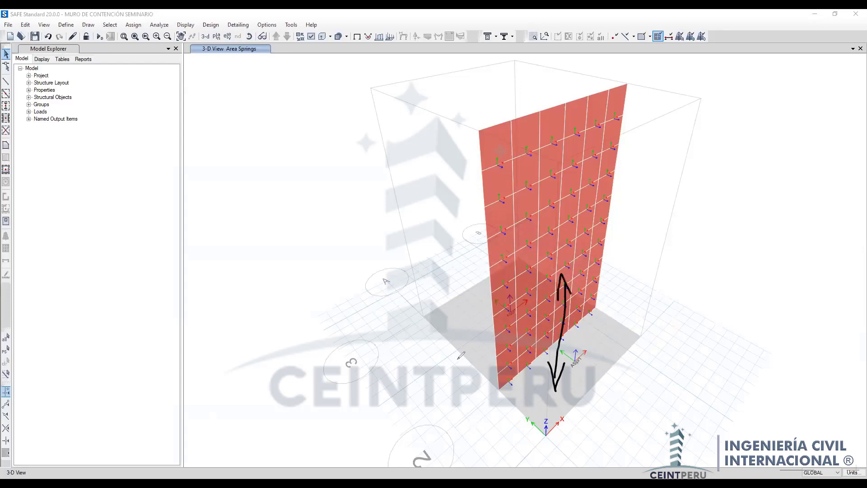
mouse_move(459, 357)
left_mouse_down()
mouse_move(458, 376)
mouse_move(515, 428)
left_mouse_up()
left_click_drag(563, 414, 565, 430)
mouse_move(461, 395)
left_mouse_down()
mouse_move(628, 304)
mouse_move(614, 333)
left_mouse_up()
left_click_drag(473, 374, 481, 396)
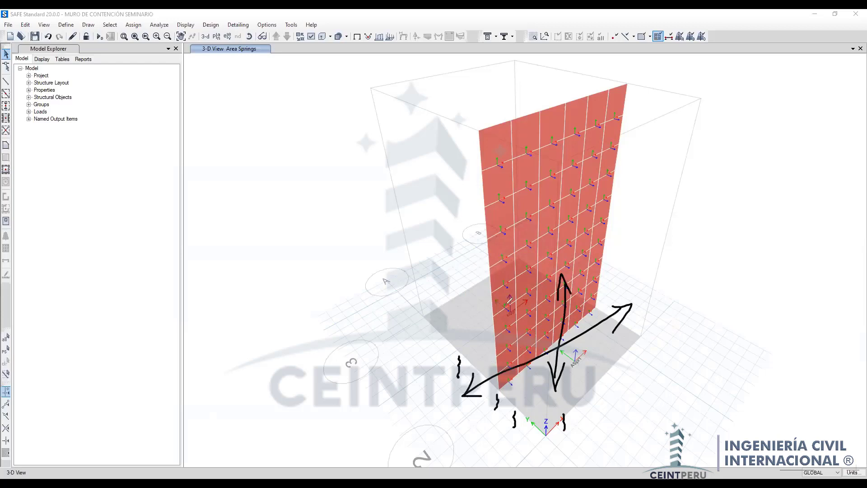
left_click_drag(490, 288, 586, 388)
left_click_drag(492, 299, 520, 296)
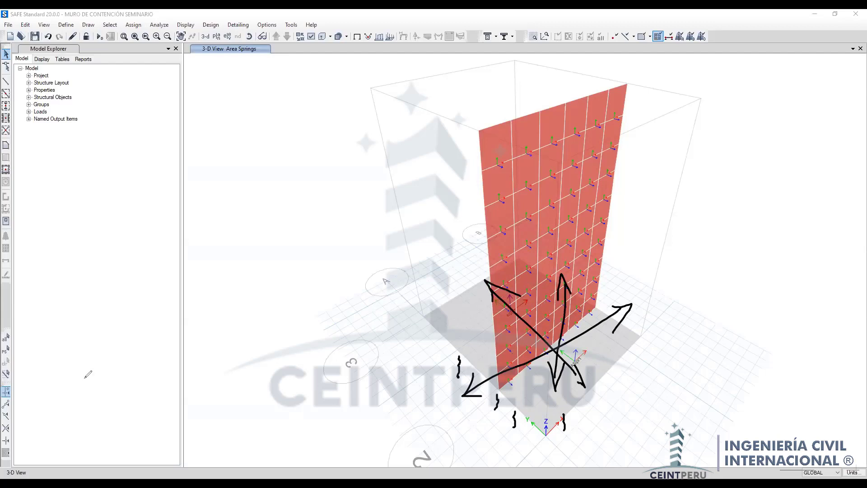
key("Escape")
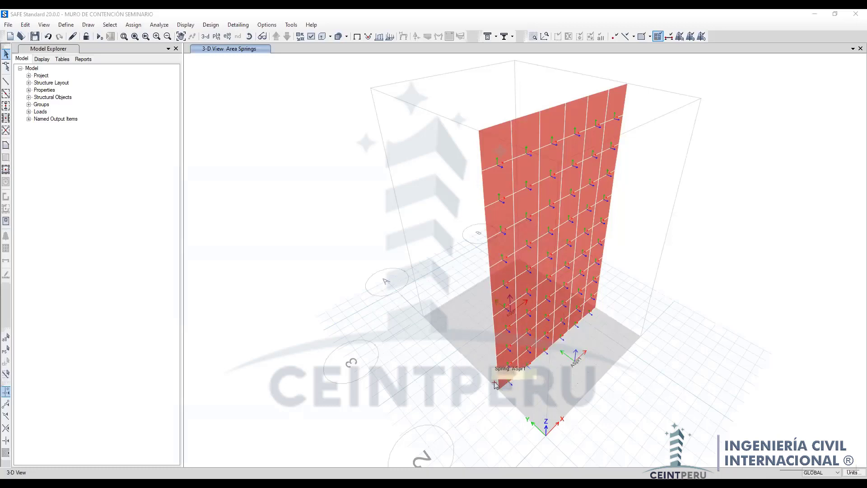
Step: Restrain the two end joints at the wall's base in Translation X and Translation Y only
left_click(517, 397)
scroll(603, 310, "up", 4)
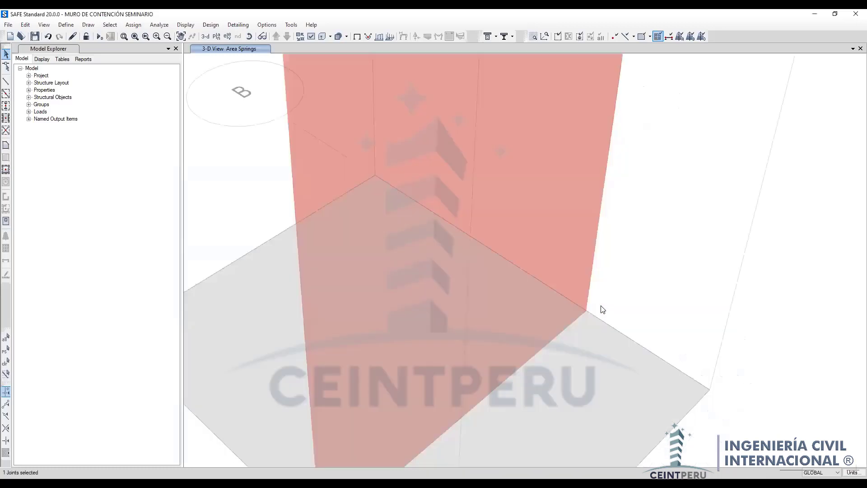
scroll(603, 310, "down", 3)
scroll(554, 354, "down", 2)
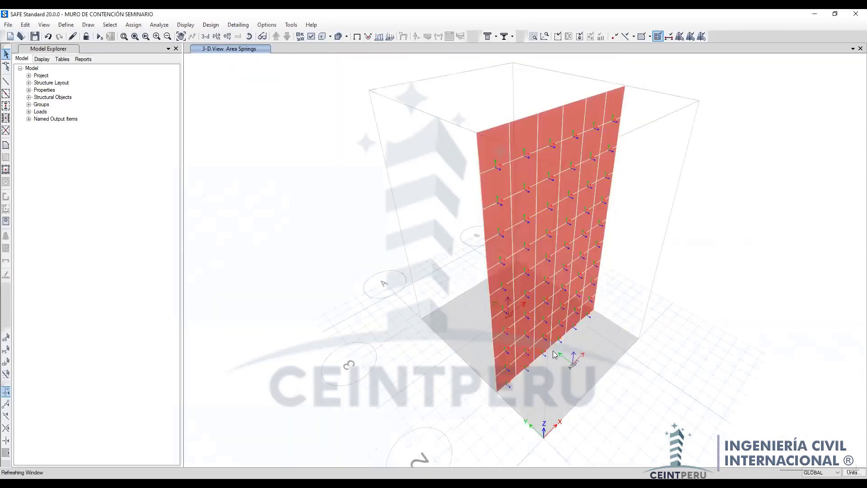
left_click(593, 311)
left_click(136, 23)
mouse_move(212, 41)
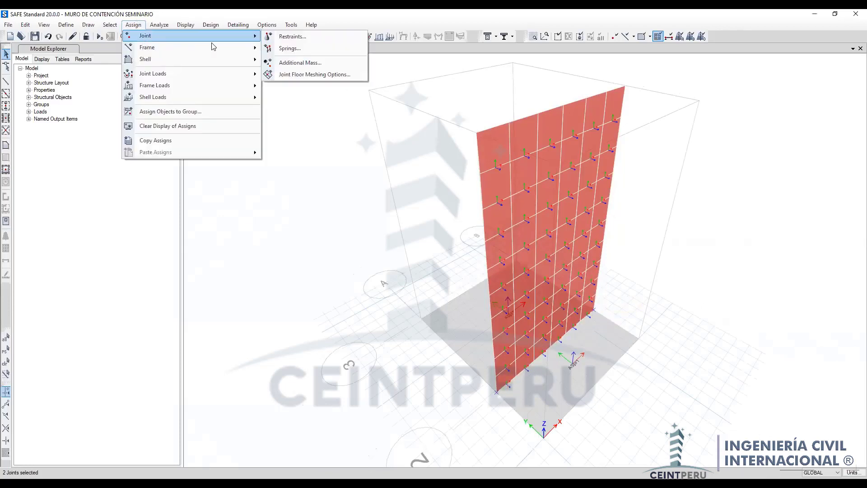
left_click(275, 37)
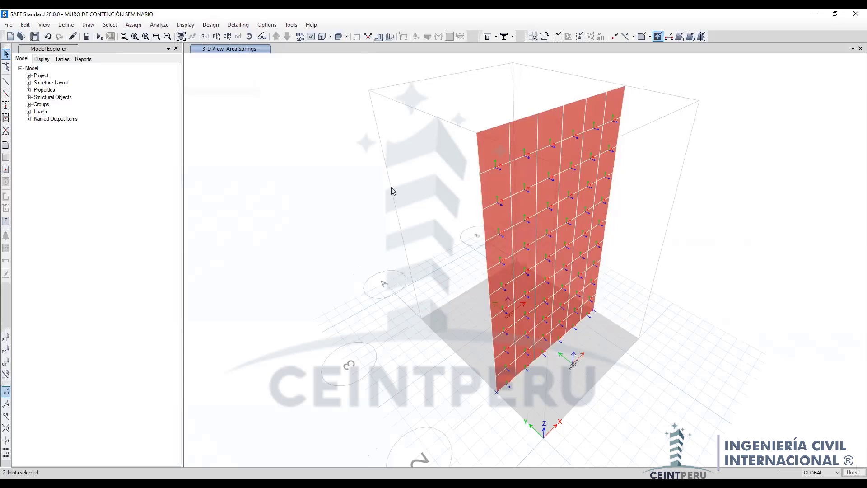
left_click(273, 181)
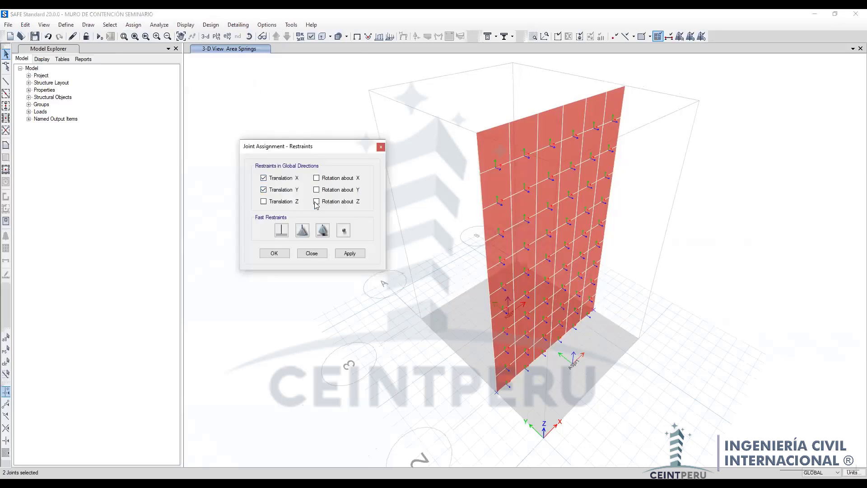
left_click(344, 254)
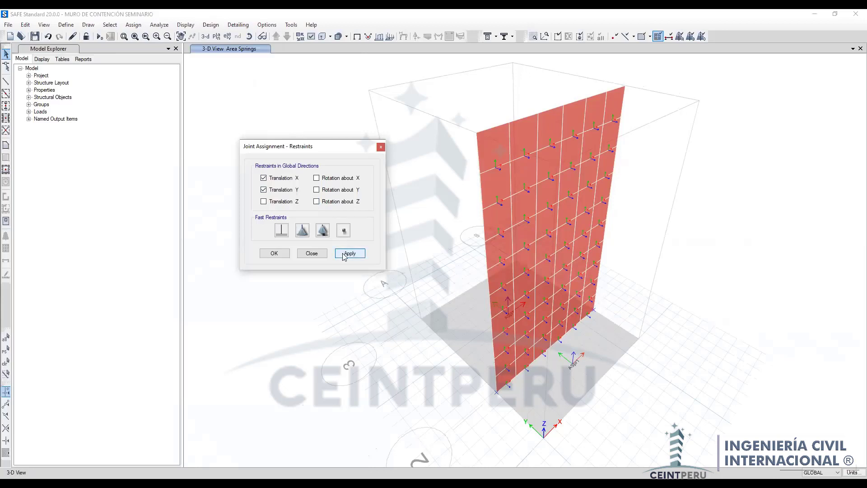
left_click(312, 254)
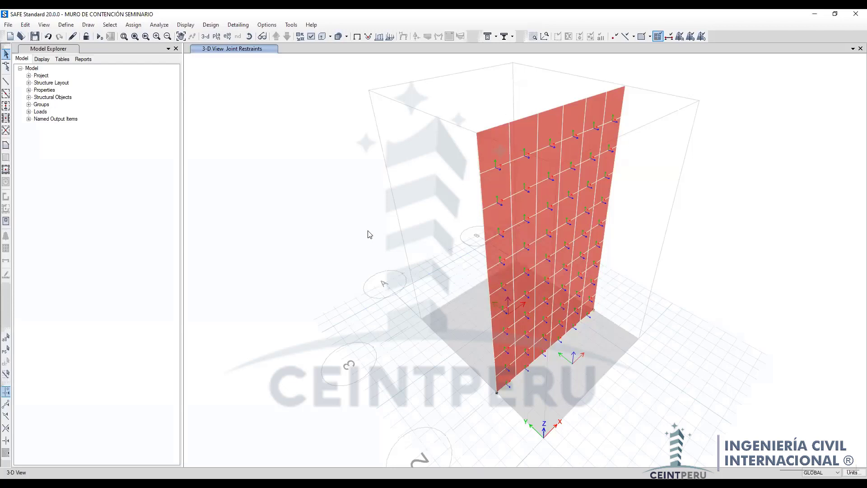
Step: Run the analysis of the SAFE retaining wall model
left_click_drag(301, 200, 363, 391)
left_click(99, 37)
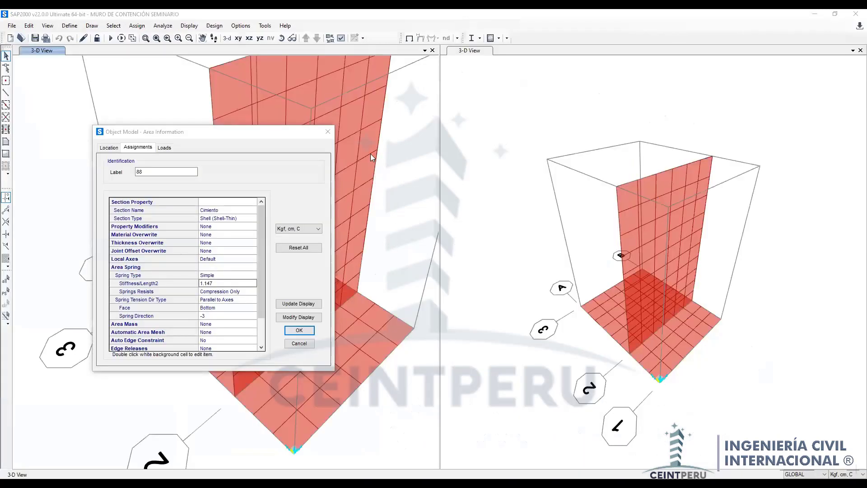
Step: Switch to SAP2000, close the area information, and run the DEAD, MODAL and Presion load cases
left_click(328, 132)
middle_click_drag(363, 225, 266, 192, "shift")
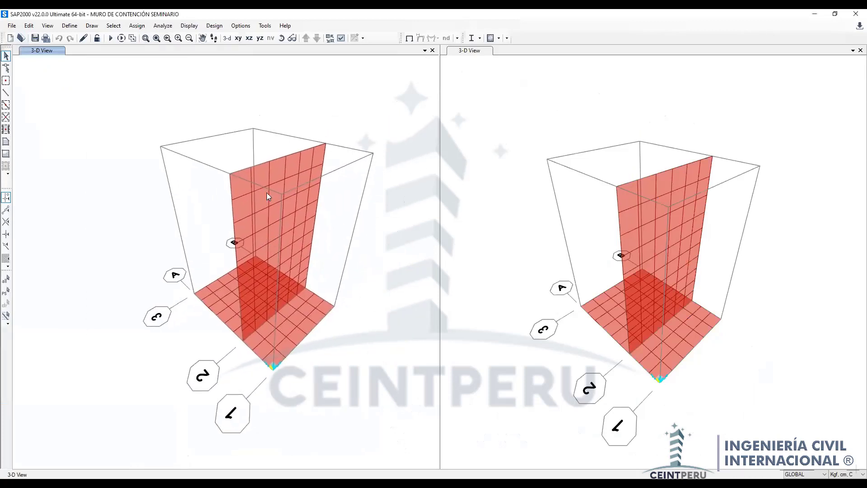
left_click(111, 38)
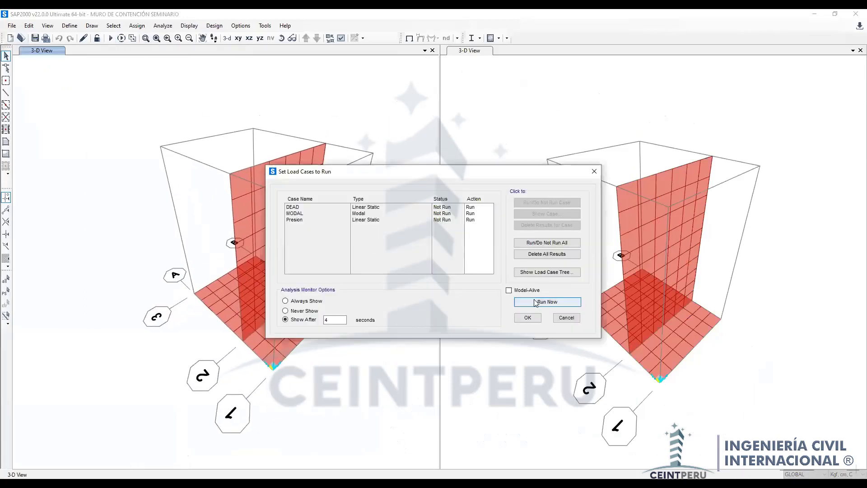
left_click(536, 302)
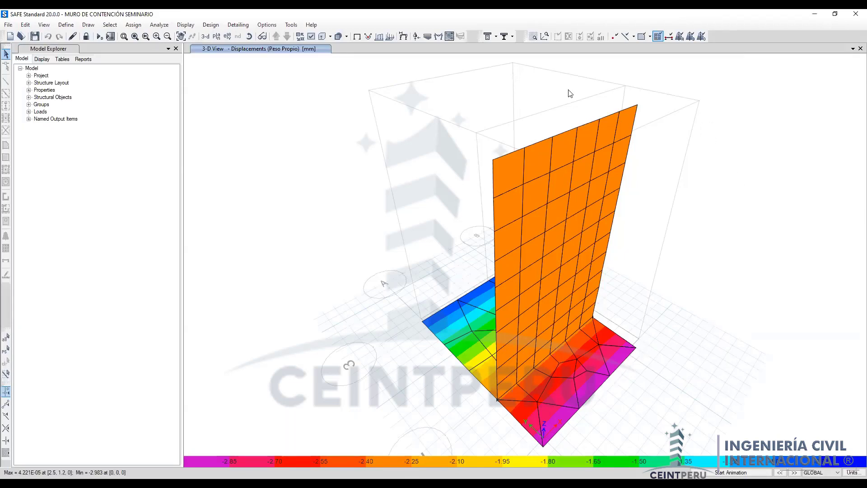
Step: Switch to SAFE and display the deformed shape with contours for the P. Suelo load case
left_click(401, 38)
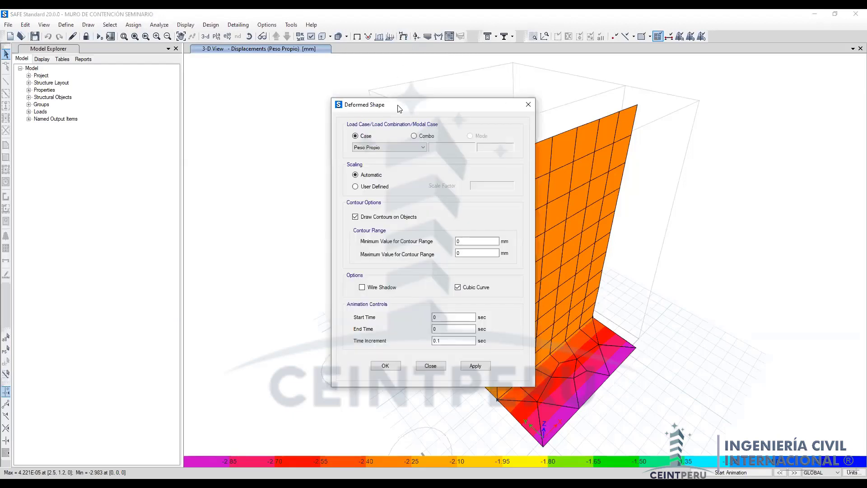
left_click_drag(400, 108, 281, 82)
left_click(253, 120)
left_click(241, 130)
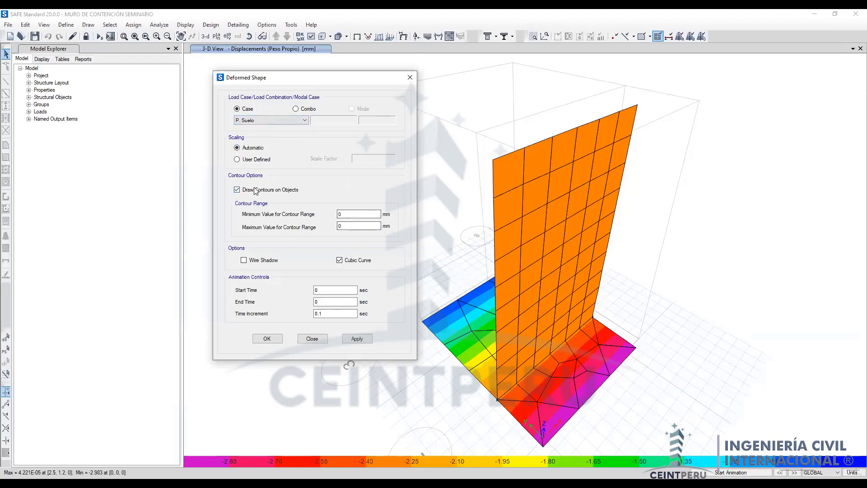
left_click(353, 339)
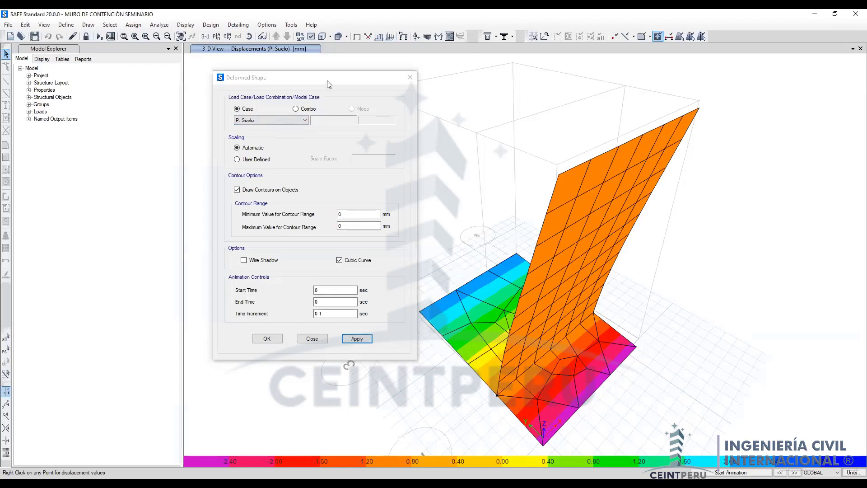
Step: Switch to SAP2000 and display the deformed shape for the Presion case with Resultant contours drawn on objects
left_click_drag(305, 80, 281, 75)
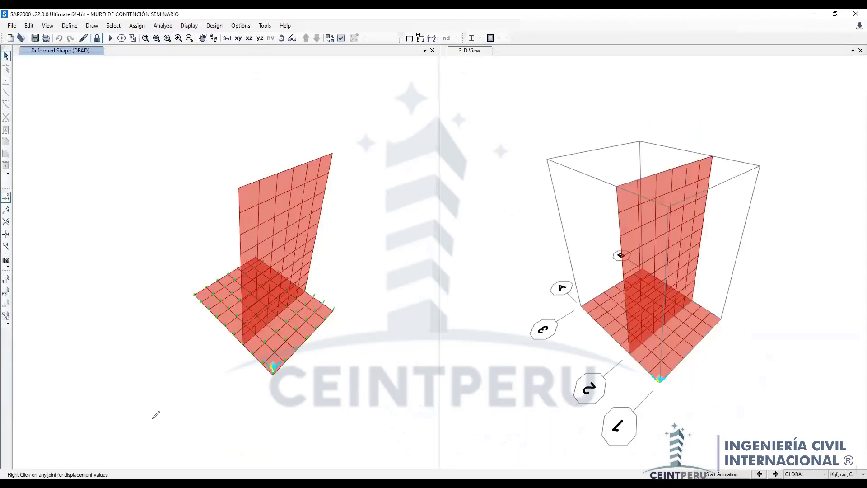
left_click(421, 39)
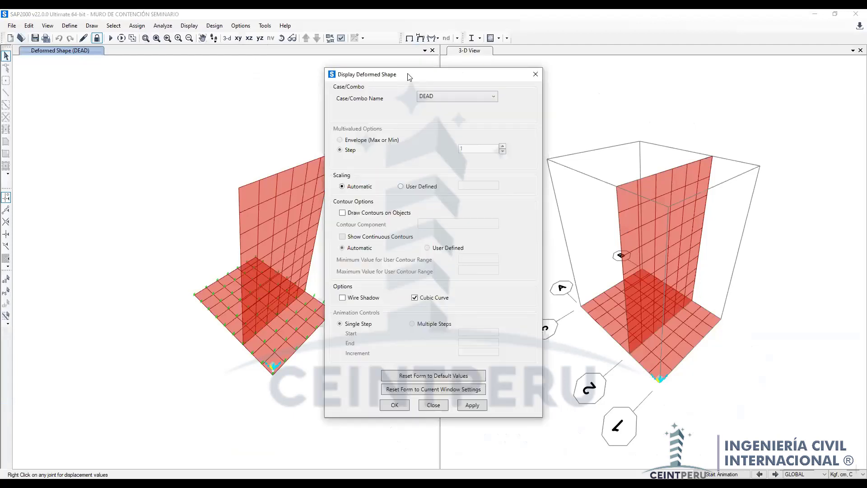
left_click(475, 90)
left_click(474, 119)
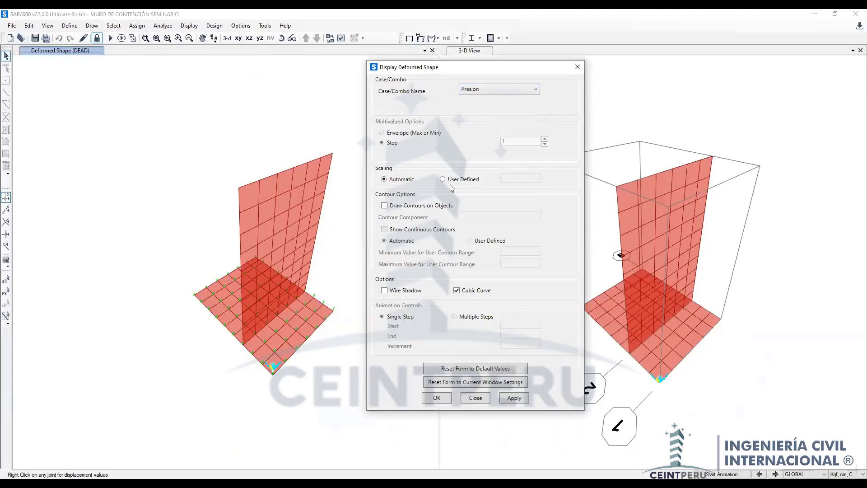
left_click(391, 206)
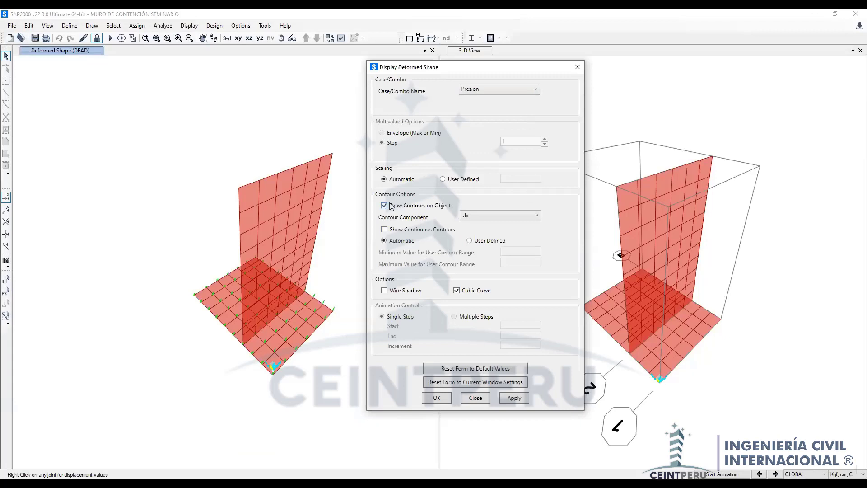
left_click(486, 217)
left_click(483, 256)
left_click(514, 399)
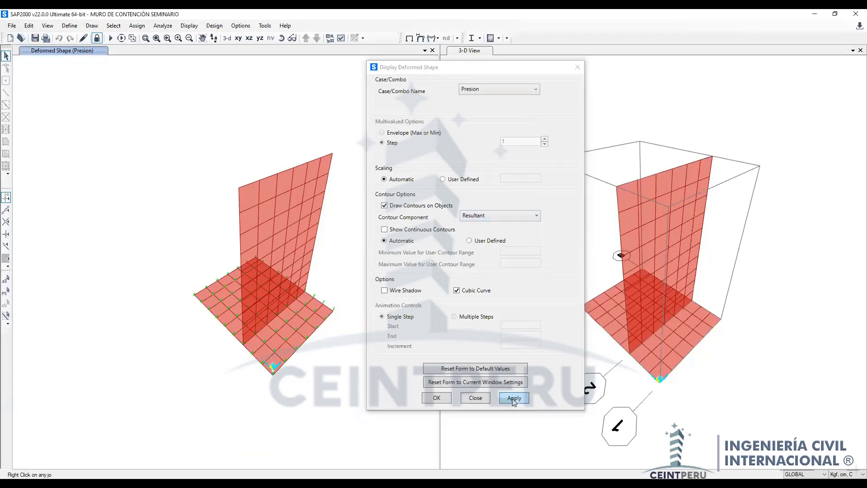
left_click(475, 398)
Step: Switch to SAFE and inspect the point displacements of the near top corner joint of the wall
mouse_move(336, 147)
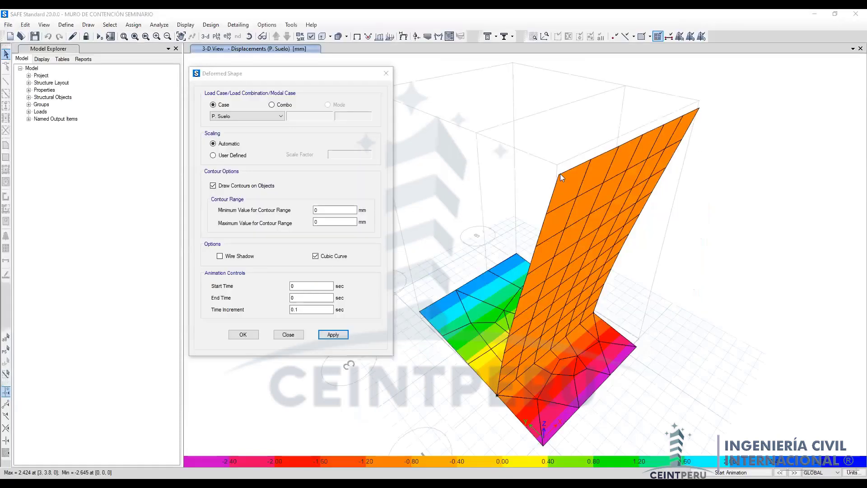
mouse_move(560, 176)
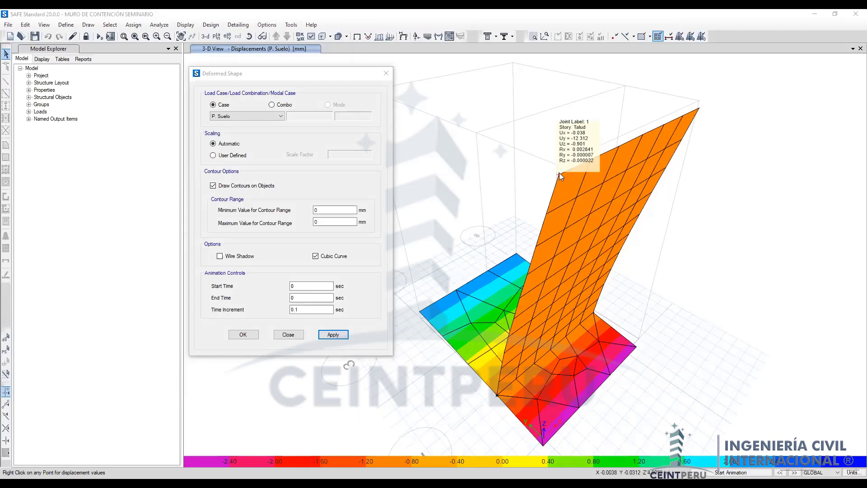
right_click(560, 175)
left_click_drag(456, 153, 575, 216)
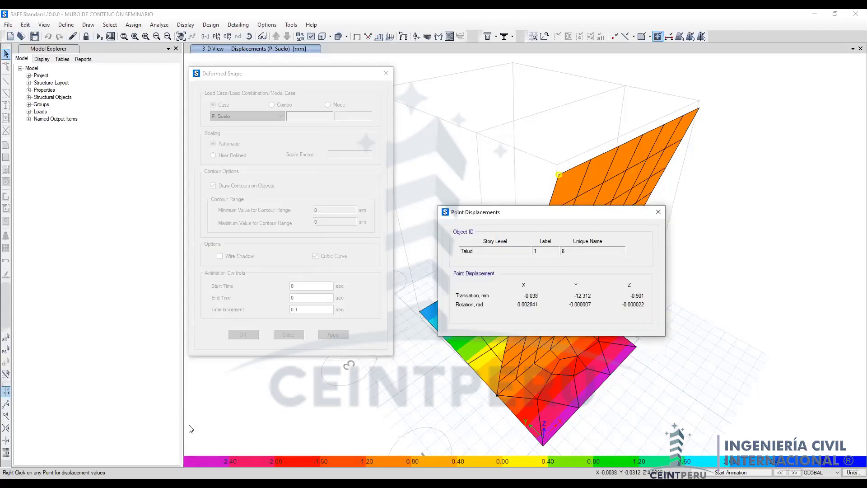
left_click_drag(558, 277, 604, 301)
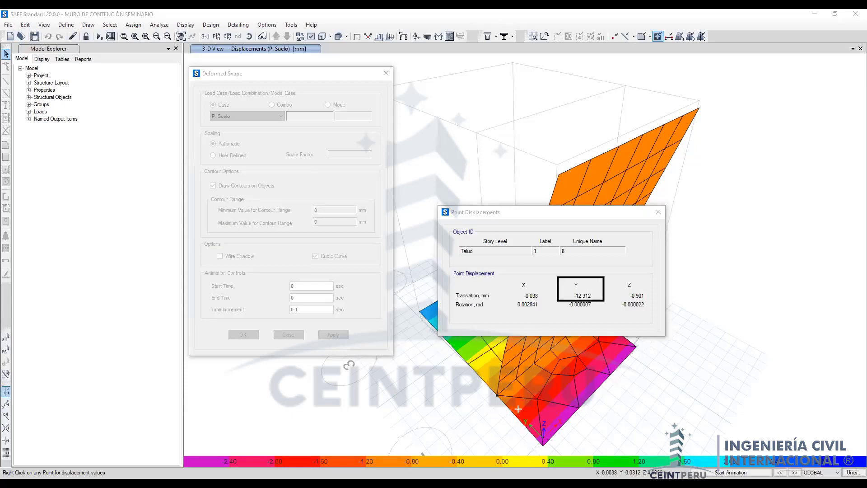
left_click_drag(517, 405, 579, 450)
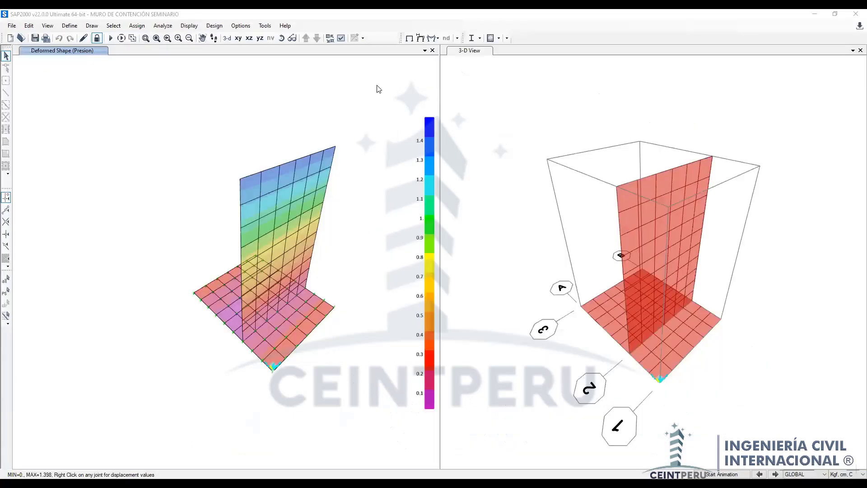
Step: Switch to SAP2000 and inspect the joint displacements of the matching top corner of the wall
mouse_move(335, 149)
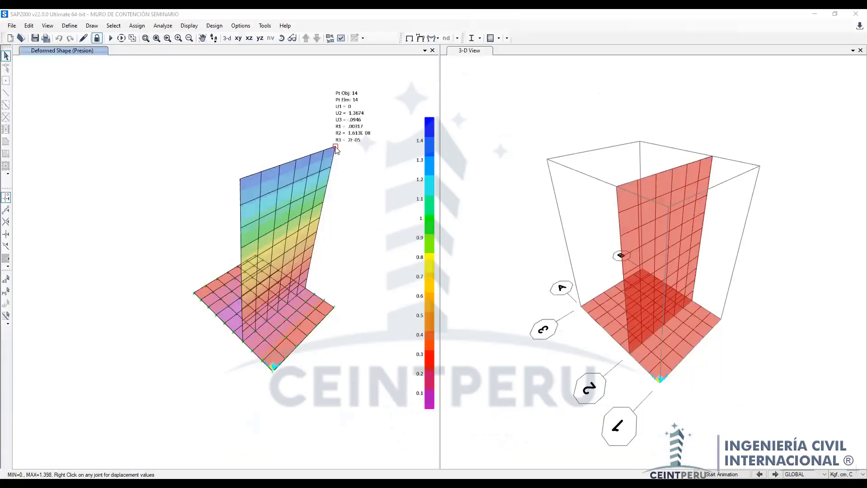
right_click(241, 181)
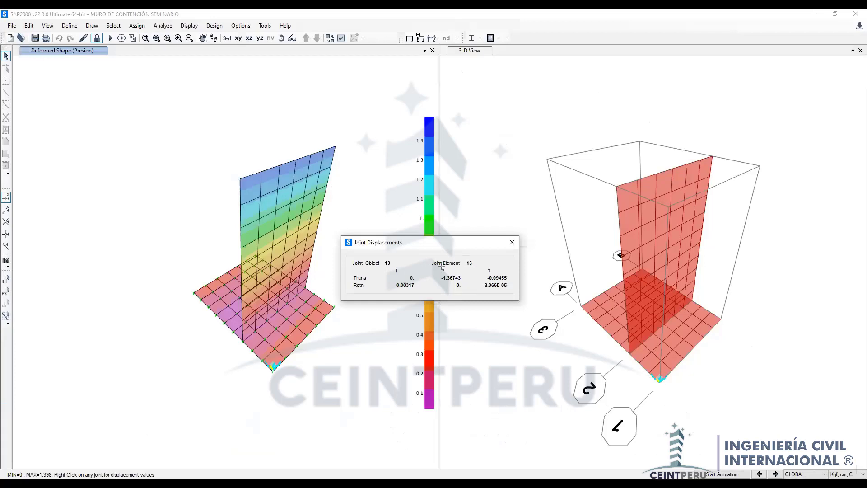
left_click_drag(438, 266, 469, 281)
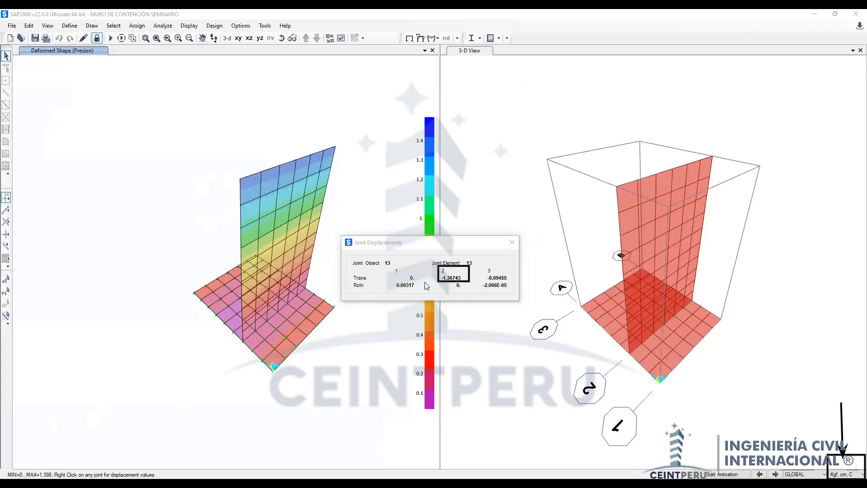
left_click(420, 244)
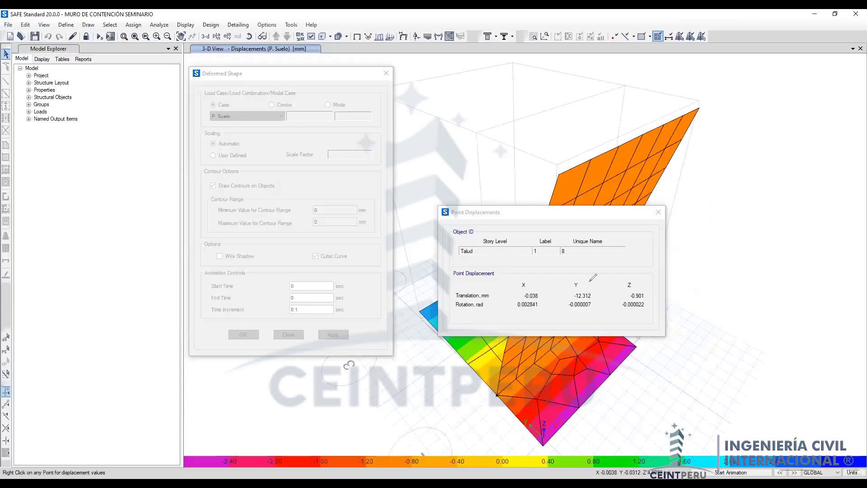
mouse_move(592, 276)
left_mouse_down()
mouse_move(565, 292)
mouse_move(597, 304)
mouse_move(572, 290)
left_mouse_up()
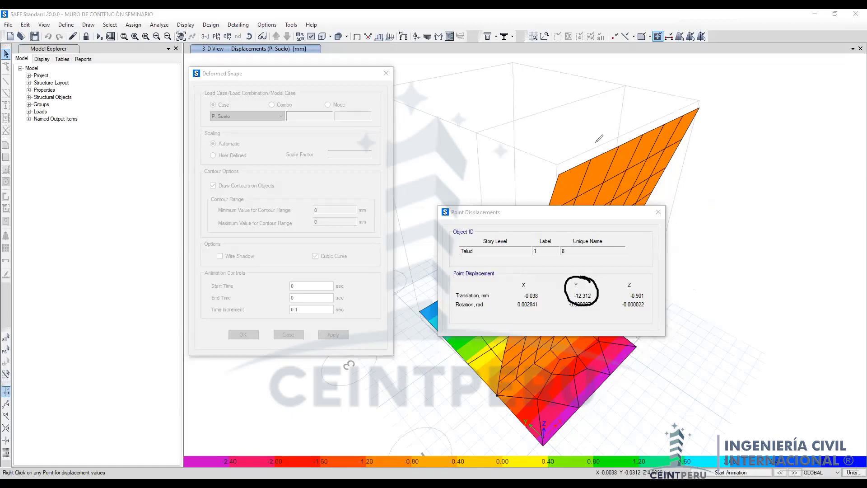
mouse_move(596, 137)
left_mouse_down()
mouse_move(602, 154)
mouse_move(621, 99)
left_mouse_up()
mouse_move(572, 323)
left_mouse_down()
mouse_move(586, 322)
mouse_move(574, 337)
mouse_move(619, 333)
left_mouse_up()
left_click(631, 327)
mouse_move(650, 307)
left_mouse_down()
mouse_move(643, 328)
mouse_move(651, 306)
left_mouse_up()
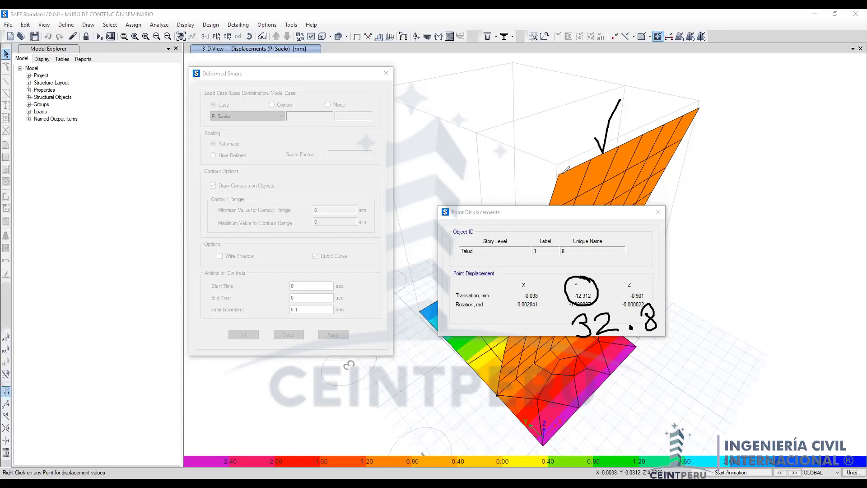
left_click_drag(599, 282, 613, 272)
key("Escape")
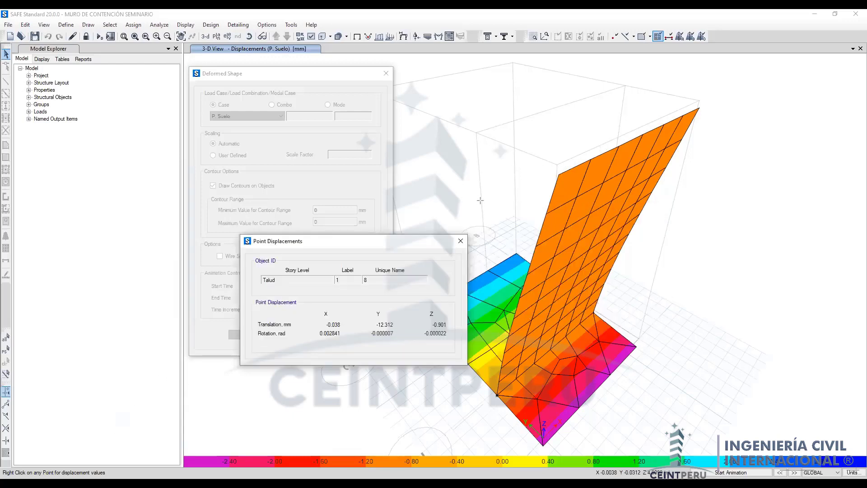
left_click_drag(476, 184, 535, 221)
left_click_drag(501, 154, 557, 197)
left_click_drag(538, 125, 601, 174)
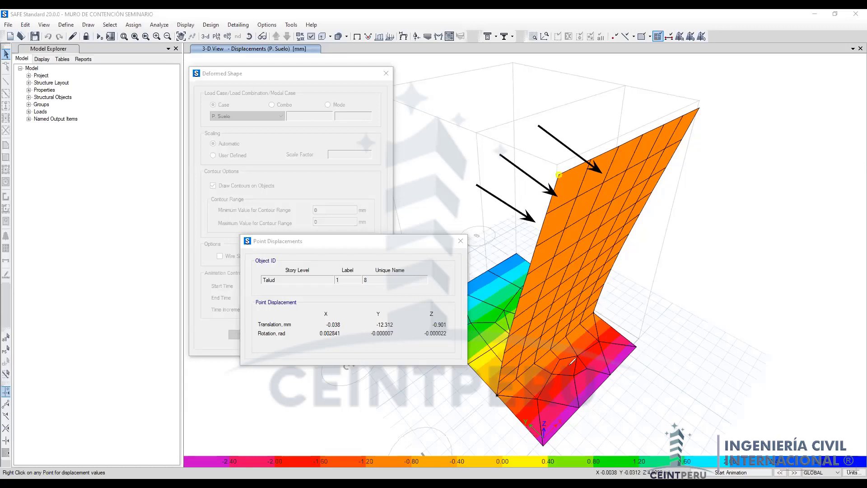
mouse_move(571, 364)
left_mouse_down()
mouse_move(573, 380)
mouse_move(592, 350)
left_mouse_up()
left_click_drag(486, 306, 489, 321)
left_click_drag(489, 321, 507, 280)
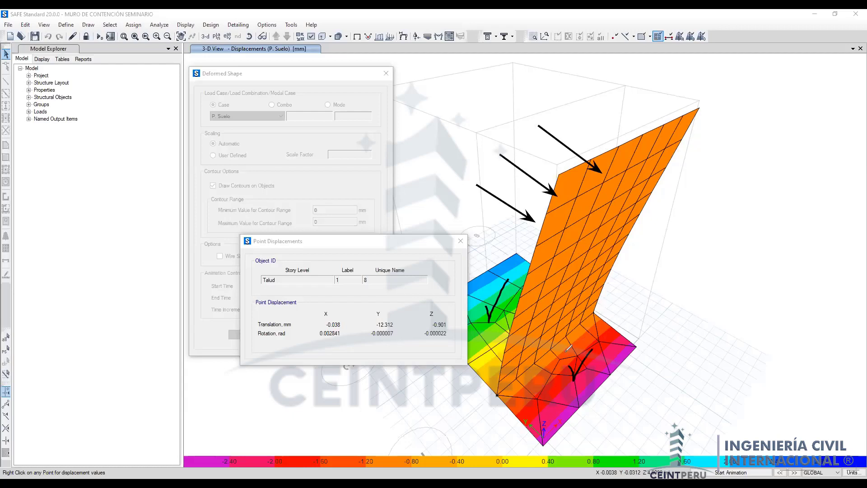
left_click(517, 380)
left_click_drag(533, 358, 535, 365)
left_click(551, 349)
left_click(567, 336)
left_click(580, 324)
left_click(594, 314)
mouse_move(523, 417)
left_mouse_down()
mouse_move(539, 403)
mouse_move(537, 412)
left_mouse_up()
left_click_drag(473, 371, 491, 364)
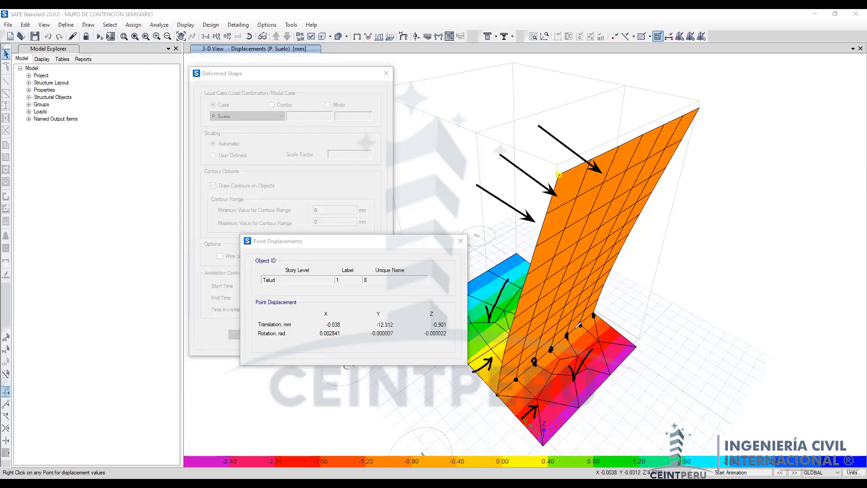
left_click(594, 315)
key("Escape")
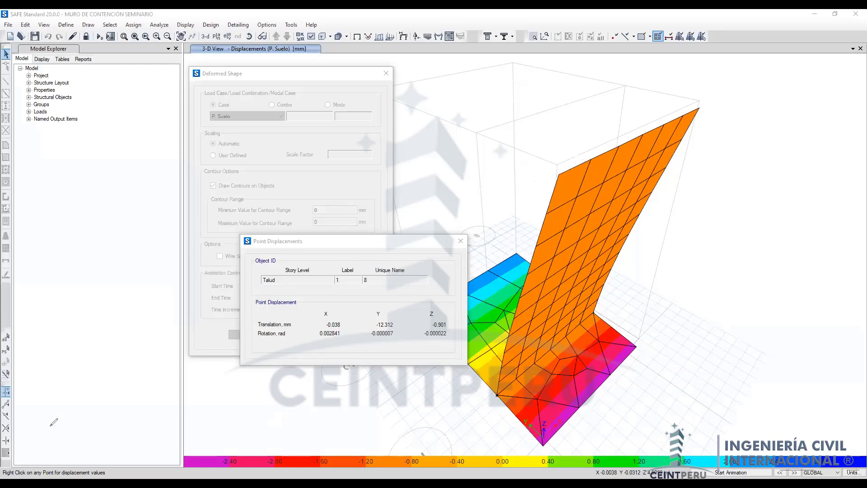
Step: Close the point displacement information and the deformed shape settings in SAFE
left_click_drag(369, 246, 389, 284)
left_click(480, 279)
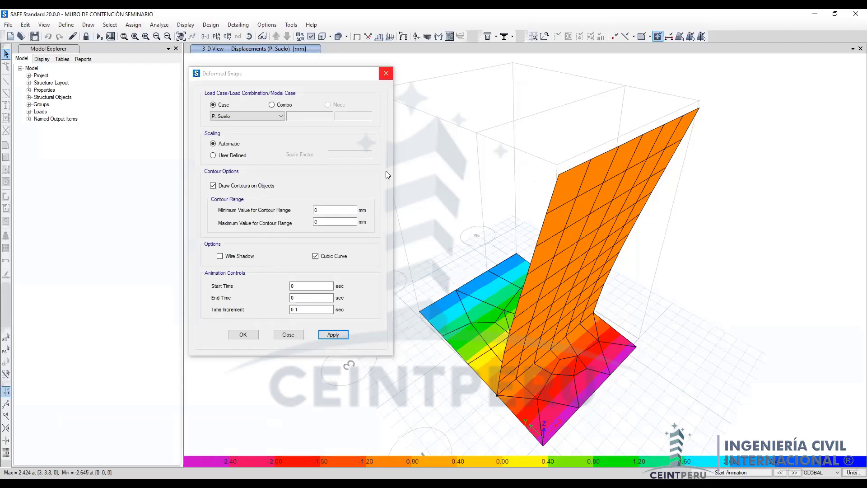
key("Escape")
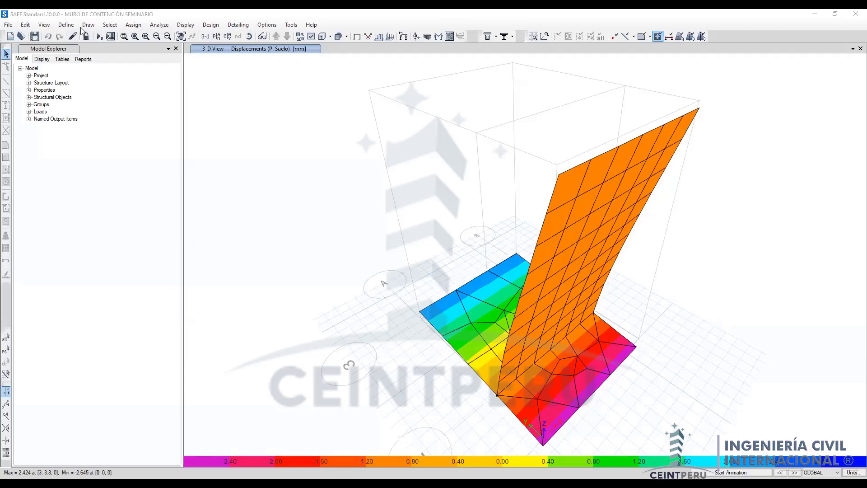
Step: Review the material, modeling type and thickness of the Pantalla wall section, and close its property data
left_click(66, 24)
mouse_move(100, 50)
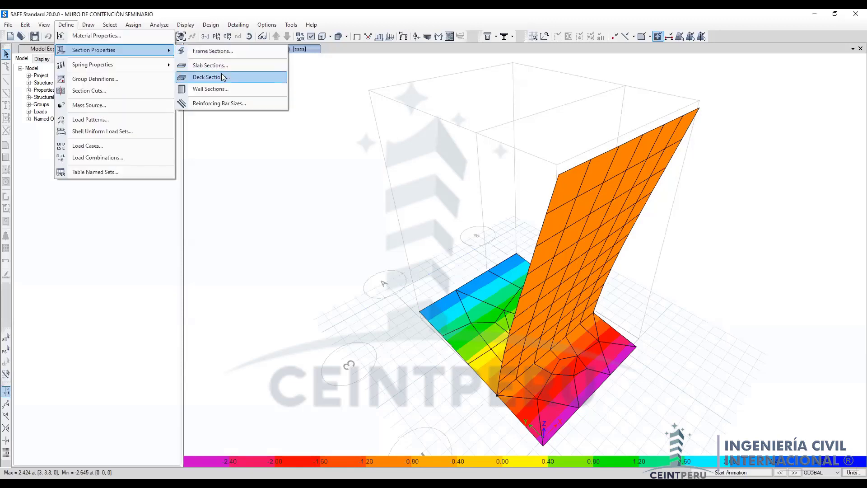
left_click(216, 88)
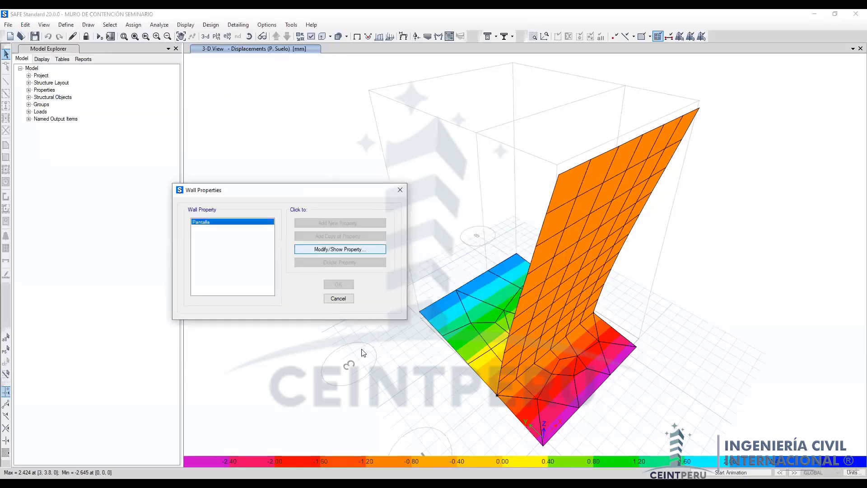
key("Return")
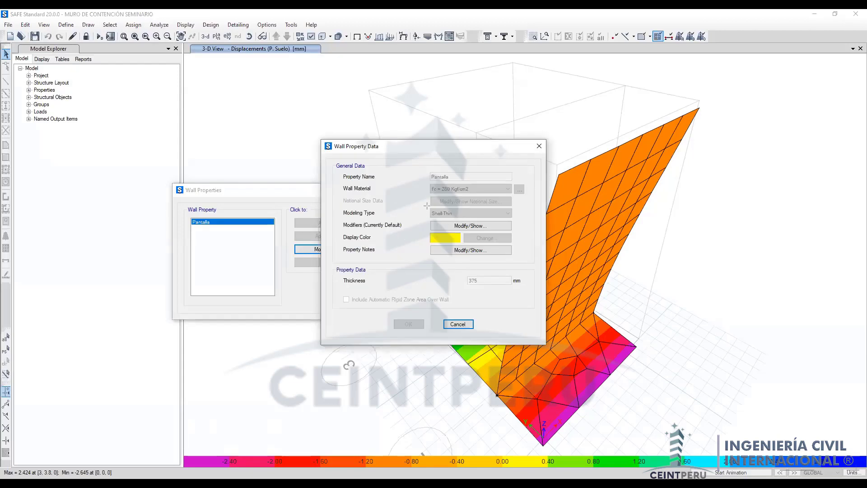
left_click_drag(509, 221, 516, 220)
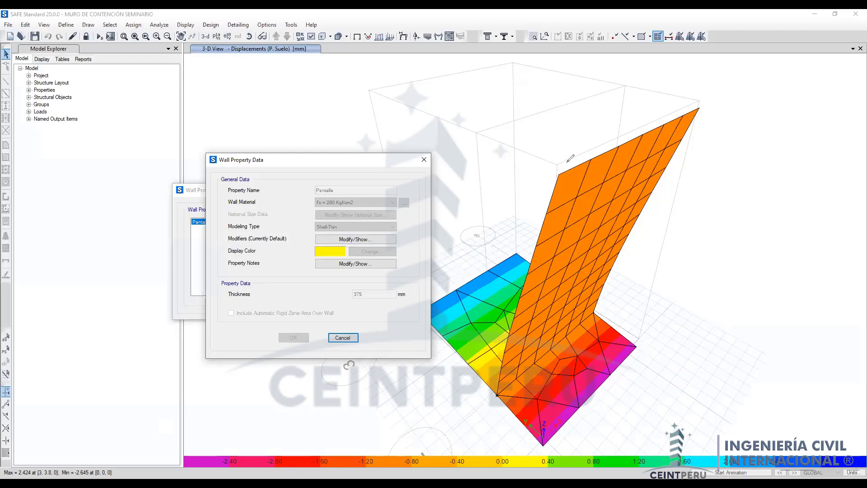
left_click(423, 161)
left_click(400, 191)
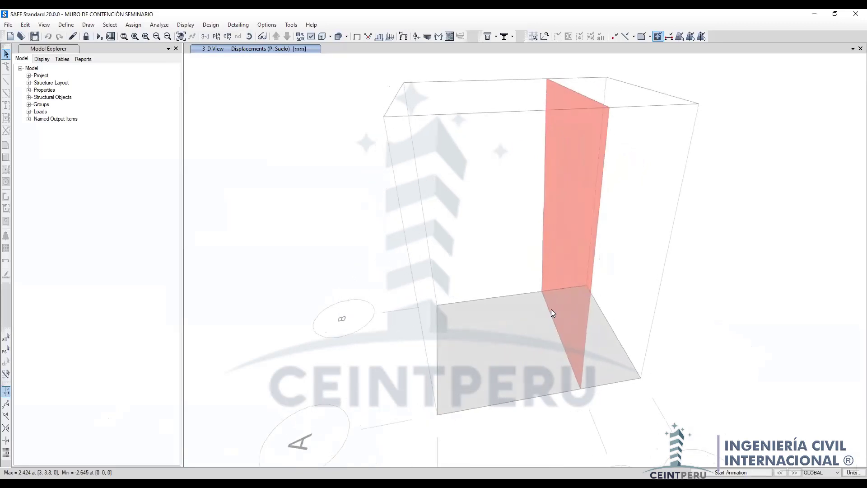
left_click_drag(401, 115, 323, 240)
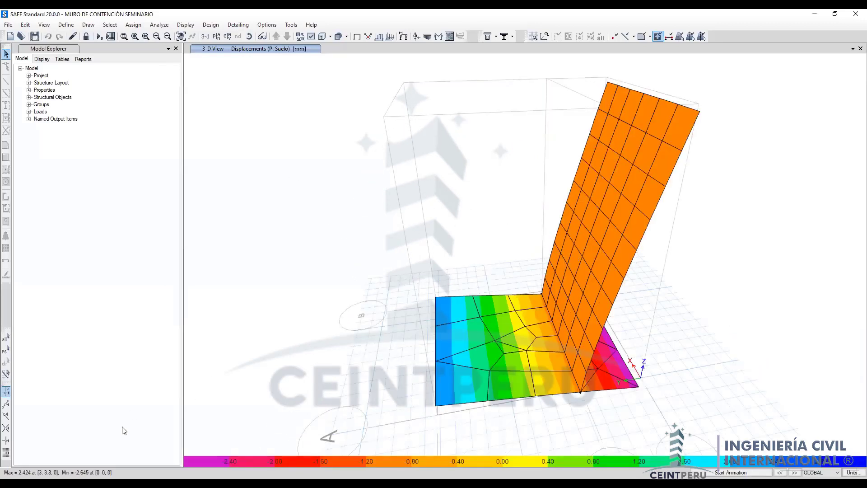
mouse_move(556, 340)
left_mouse_down()
mouse_move(576, 258)
mouse_move(624, 158)
mouse_move(711, 77)
left_mouse_up()
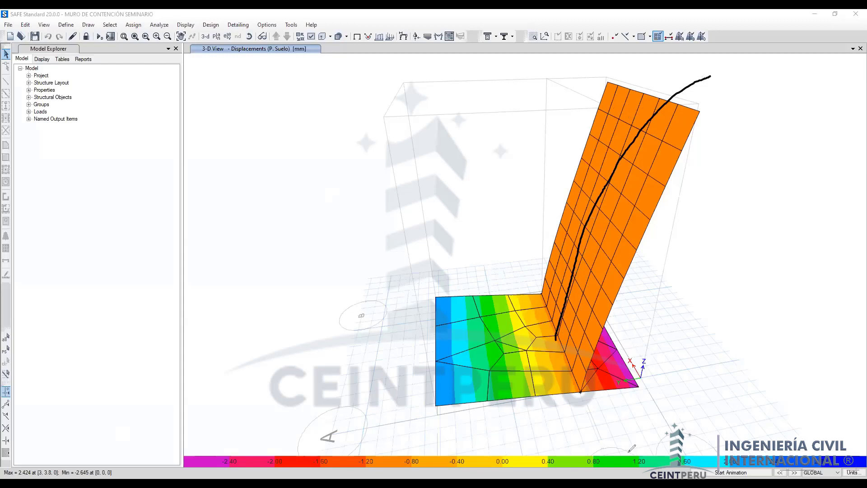
left_click_drag(402, 357, 377, 394)
mouse_move(411, 358)
left_mouse_down()
mouse_move(423, 363)
mouse_move(418, 369)
mouse_move(433, 349)
mouse_move(435, 365)
mouse_move(453, 357)
mouse_move(461, 334)
left_mouse_up()
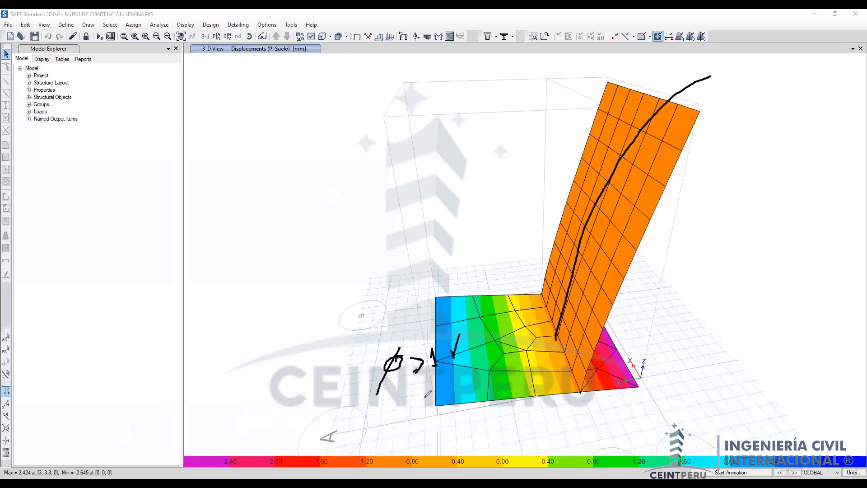
mouse_move(425, 396)
left_mouse_down()
mouse_move(438, 411)
mouse_move(469, 393)
mouse_move(453, 413)
left_mouse_up()
key("e")
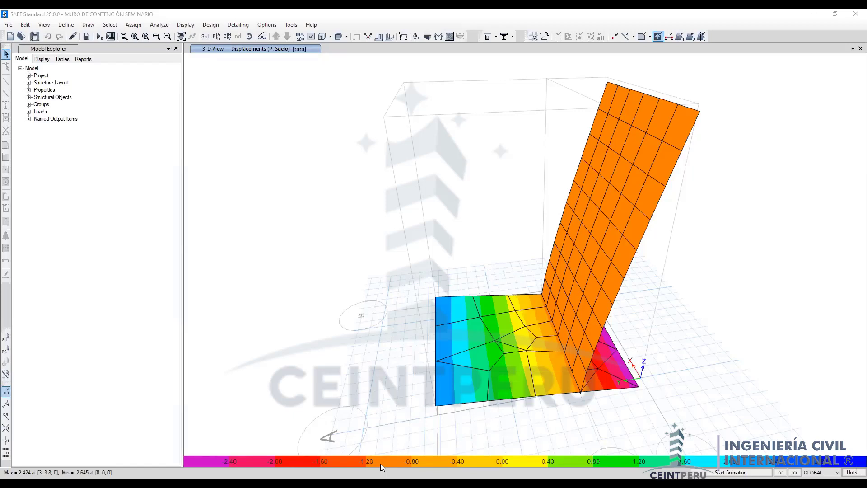
Step: Switch to the MATRIZ DE RIGIDEZ workbook in Excel and review the Viga, Columna and Muro properties and the stiffness matrices
key("alt+Tab")
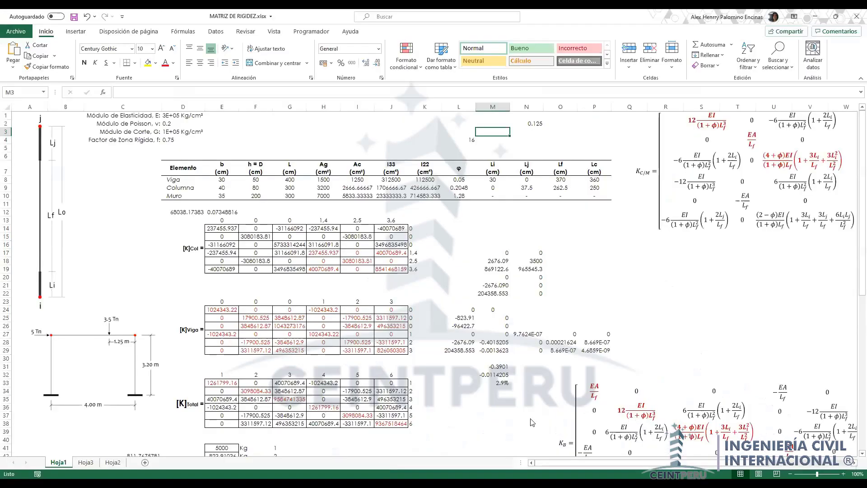
key("ctrl+2")
left_click_drag(175, 171, 601, 187)
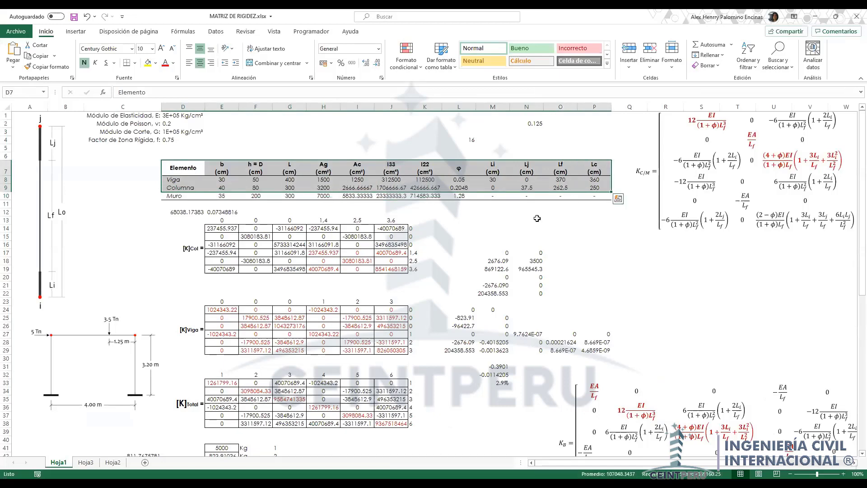
left_click(186, 179)
left_click(182, 188)
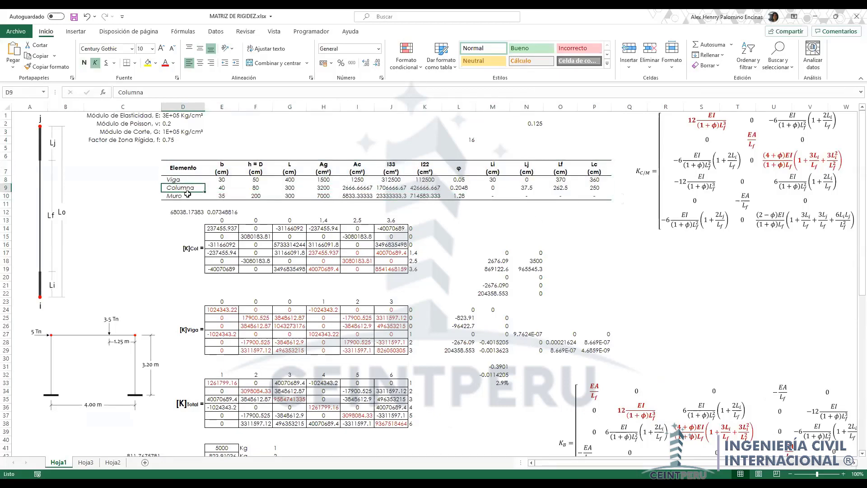
left_click(183, 197)
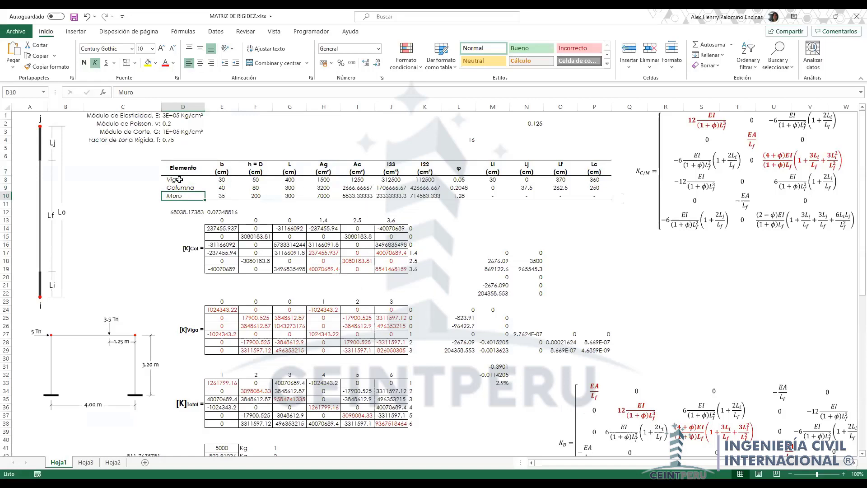
left_click(186, 188)
left_click(184, 180)
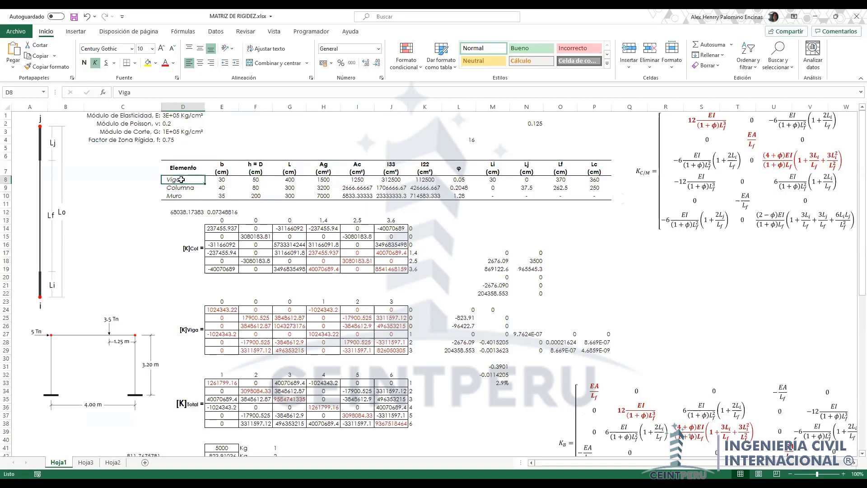
left_click(185, 188)
left_click(181, 180)
left_click(182, 188)
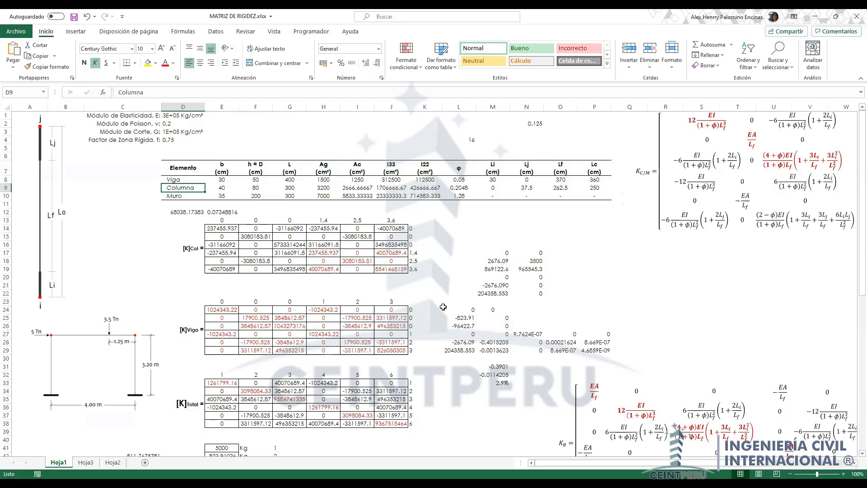
scroll(388, 286, "down", 6)
scroll(387, 287, "down", 5)
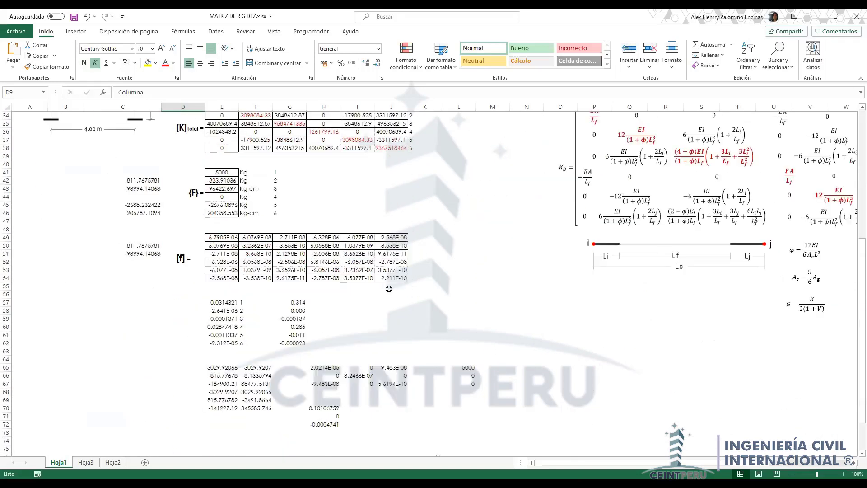
scroll(393, 302, "up", 11)
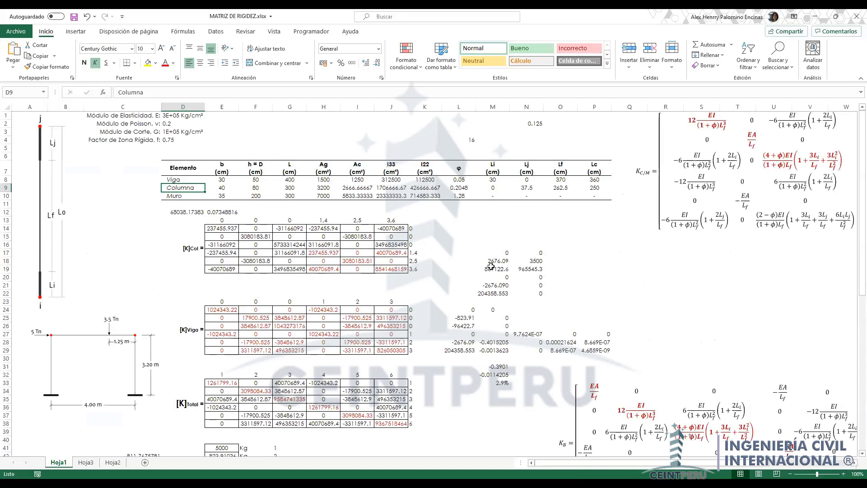
Step: Open the Viga row's φ formula and handwrite its numerator, 12 E.I, with a fraction bar below the property table
double_click(459, 180)
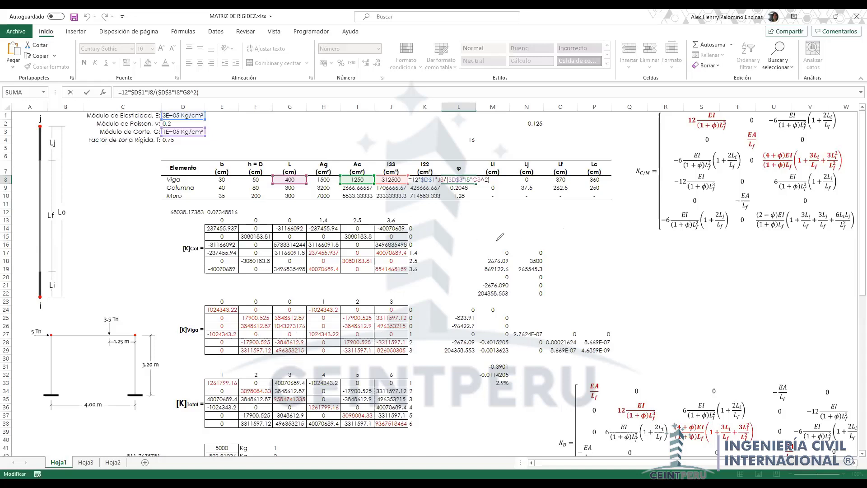
mouse_move(447, 221)
left_mouse_down()
mouse_move(446, 245)
mouse_move(469, 244)
left_mouse_up()
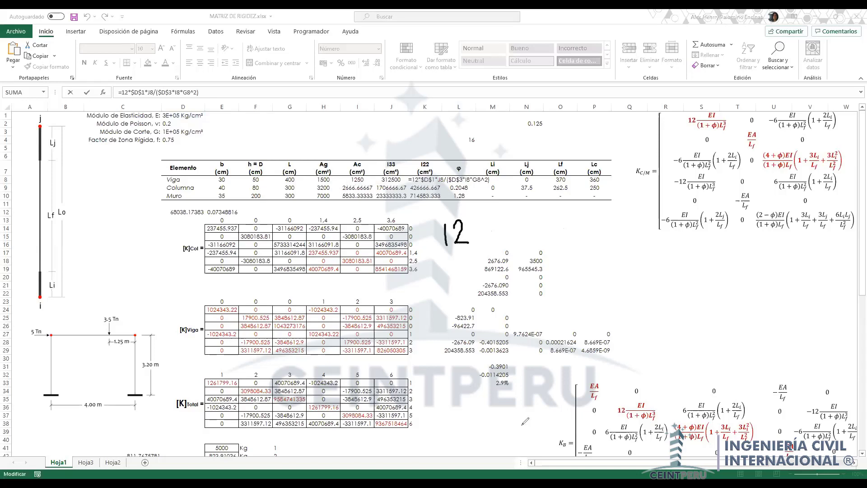
left_click(449, 179)
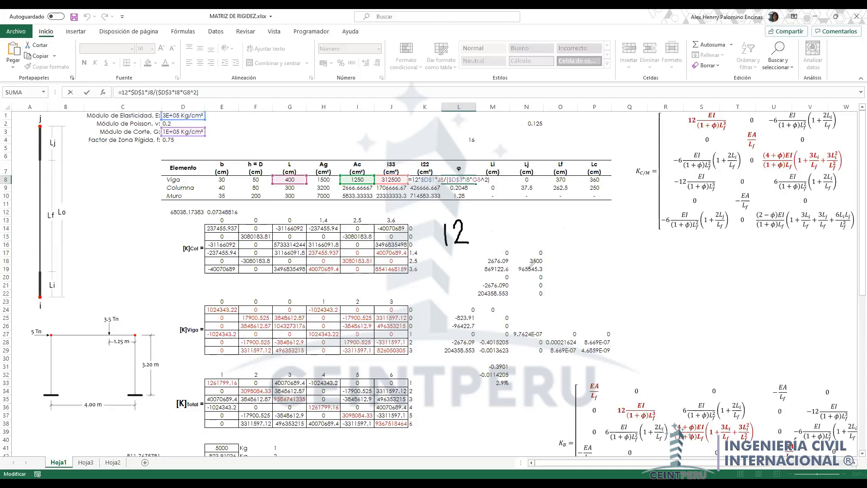
mouse_move(481, 218)
left_mouse_down()
mouse_move(481, 233)
mouse_move(498, 235)
mouse_move(496, 221)
mouse_move(495, 229)
left_mouse_up()
left_click(504, 234)
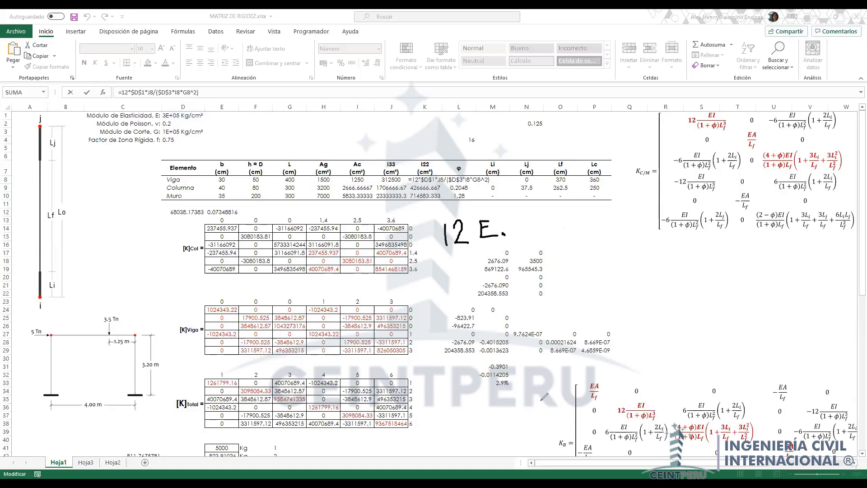
left_click(434, 183)
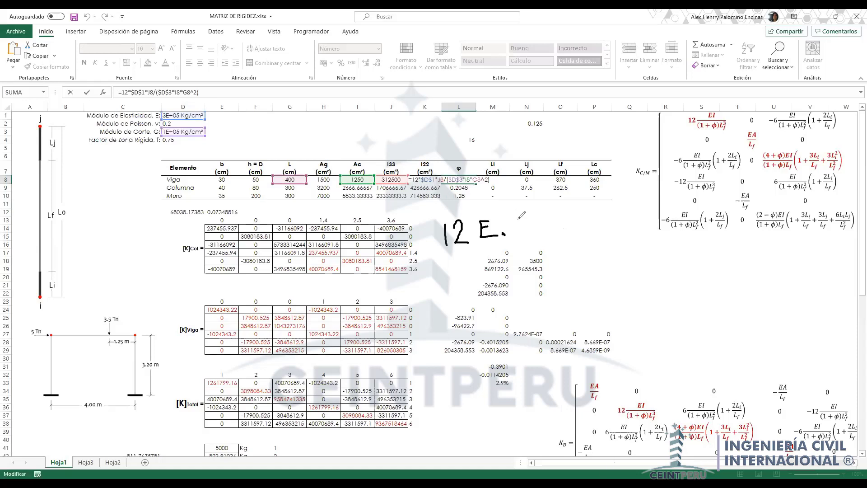
left_click_drag(510, 219, 527, 217)
left_click_drag(518, 218, 525, 234)
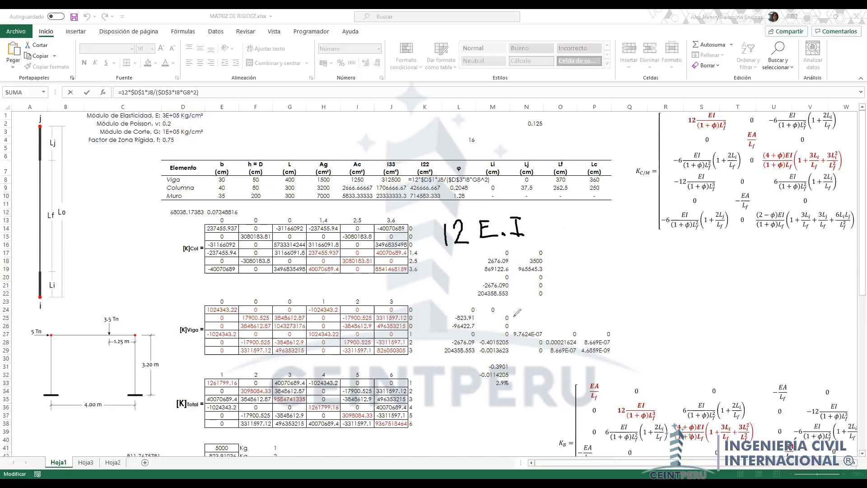
left_click_drag(471, 245, 527, 242)
key("Escape")
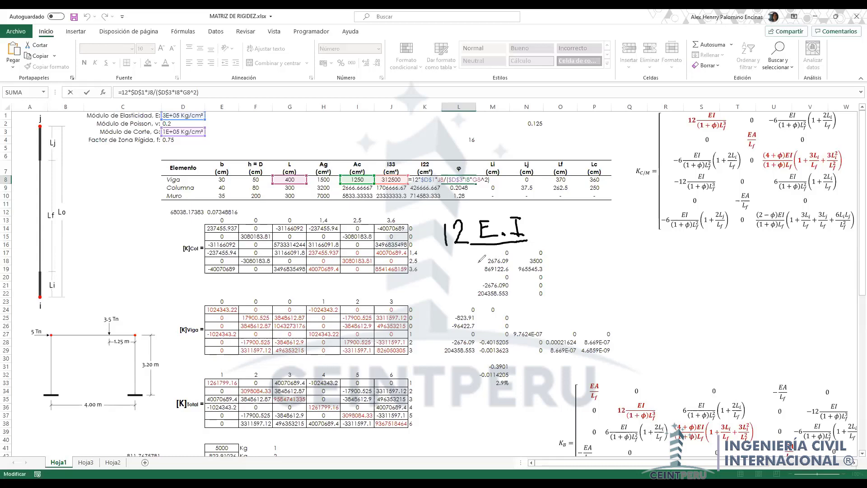
Step: Handwrite the denominator G.Ac.L² under the fraction bar and complete the equation with = φ
mouse_move(486, 256)
left_mouse_down()
mouse_move(481, 271)
mouse_move(482, 262)
left_mouse_up()
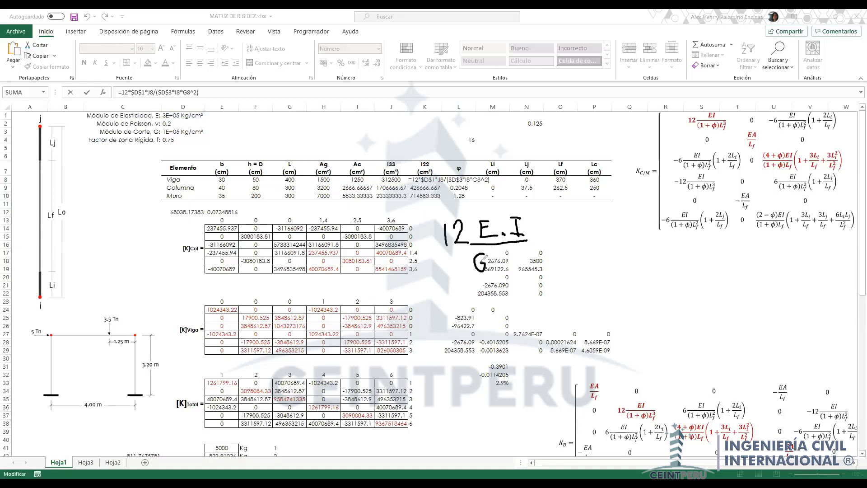
left_click(468, 183)
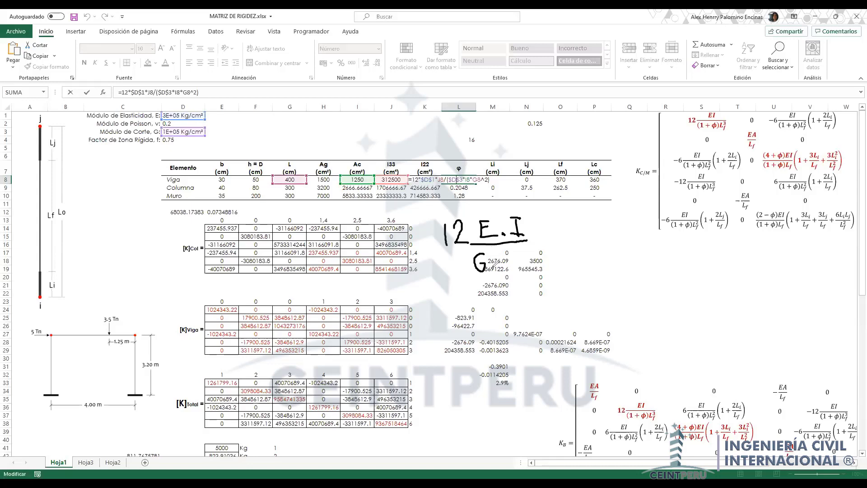
left_click(493, 268)
mouse_move(497, 267)
left_mouse_down()
mouse_move(511, 242)
mouse_move(511, 270)
mouse_move(508, 262)
mouse_move(520, 270)
left_mouse_up()
left_click(523, 265)
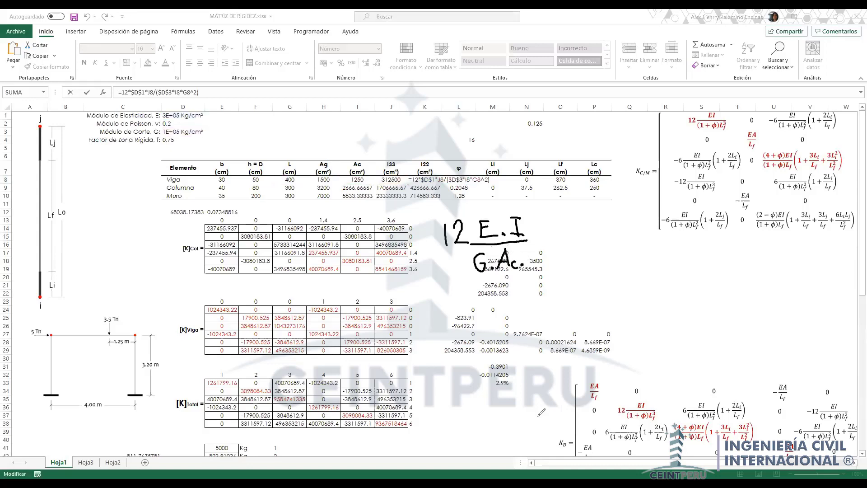
left_click(471, 182)
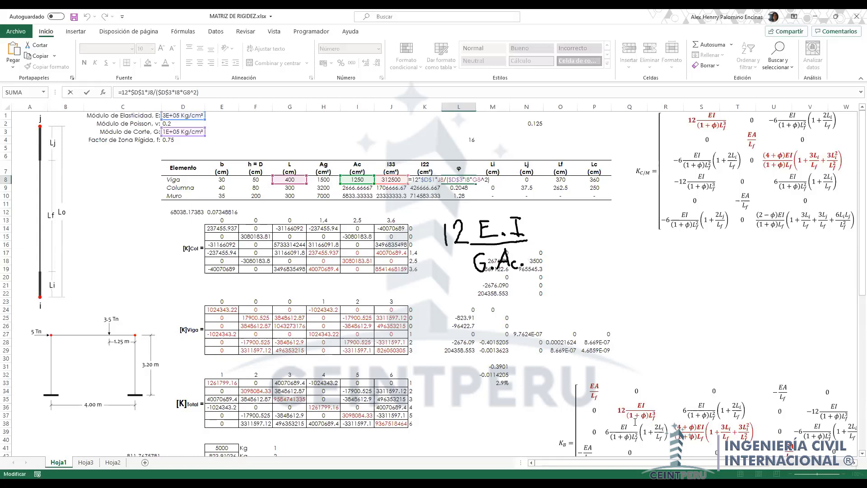
mouse_move(533, 248)
left_mouse_down()
mouse_move(541, 271)
mouse_move(537, 238)
mouse_move(587, 242)
mouse_move(590, 229)
mouse_move(576, 261)
left_mouse_up()
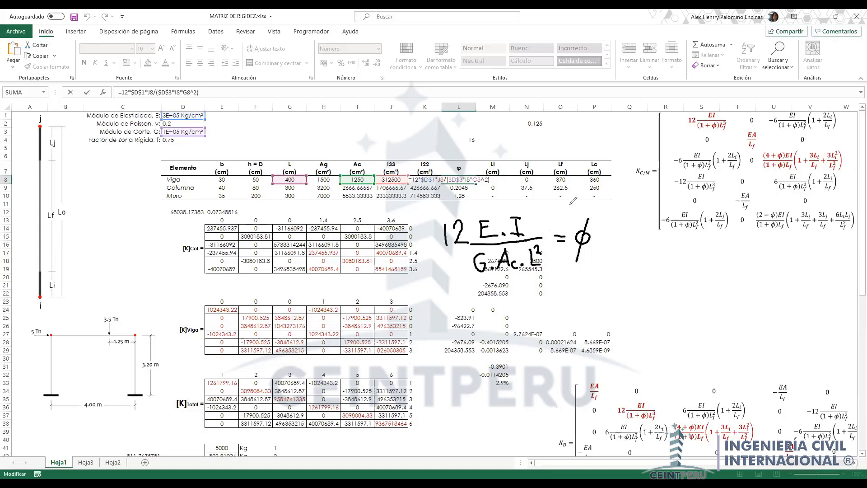
Step: Circle the handwritten φ equation and mark its E, G, Ac, L² and I terms with small pointers
mouse_move(597, 210)
left_mouse_down()
mouse_move(456, 293)
mouse_move(605, 292)
mouse_move(599, 214)
left_mouse_up()
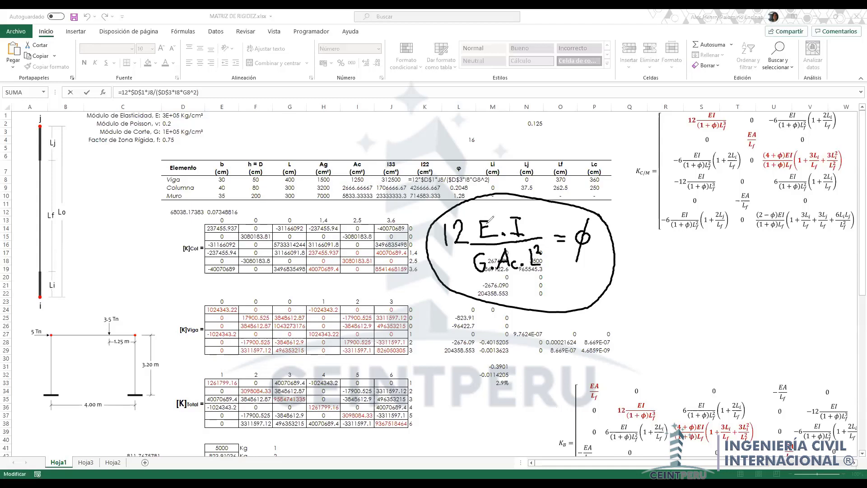
left_click_drag(485, 214, 494, 203)
mouse_move(478, 276)
left_mouse_down()
mouse_move(470, 287)
mouse_move(480, 281)
left_mouse_up()
mouse_move(509, 287)
left_mouse_down()
mouse_move(510, 271)
mouse_move(516, 276)
left_mouse_up()
mouse_move(535, 289)
left_mouse_down()
mouse_move(537, 274)
mouse_move(542, 280)
left_mouse_up()
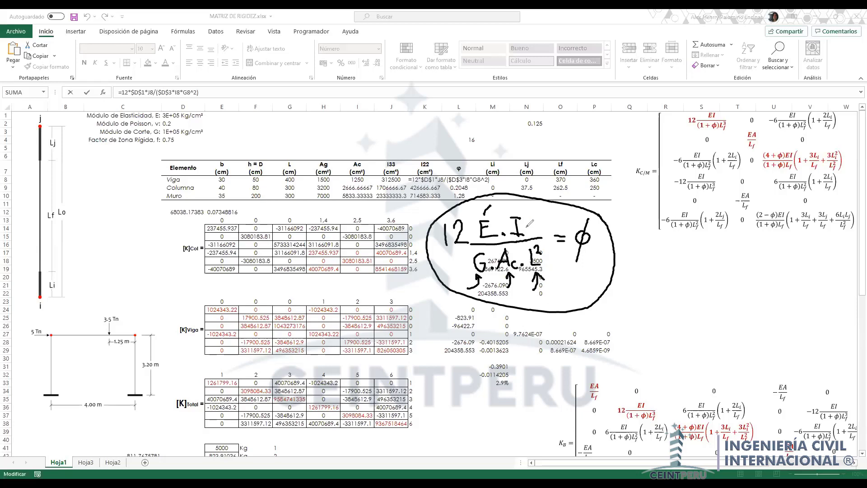
mouse_move(527, 211)
left_mouse_down()
mouse_move(509, 221)
mouse_move(525, 235)
mouse_move(529, 204)
mouse_move(518, 221)
left_mouse_up()
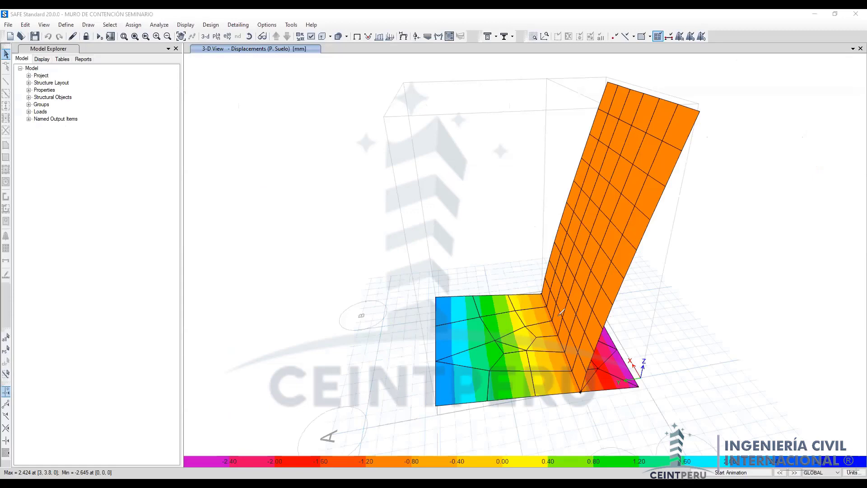
Step: Switch to SAFE and sketch the wall's bending curve and top cross-section, dimensioned with thickness t and width b
mouse_move(556, 335)
left_mouse_down()
mouse_move(622, 188)
mouse_move(665, 143)
mouse_move(728, 101)
left_mouse_up()
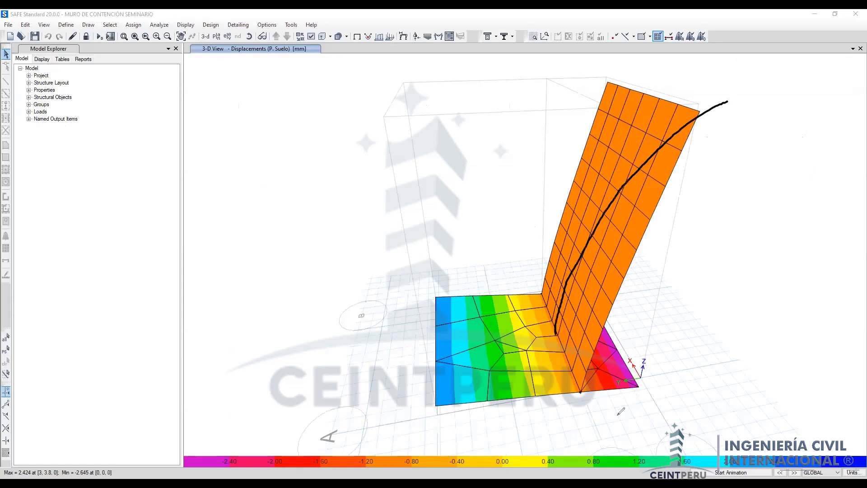
mouse_move(599, 82)
left_mouse_down()
mouse_move(673, 130)
mouse_move(701, 129)
mouse_move(700, 120)
mouse_move(723, 112)
mouse_move(618, 71)
left_mouse_up()
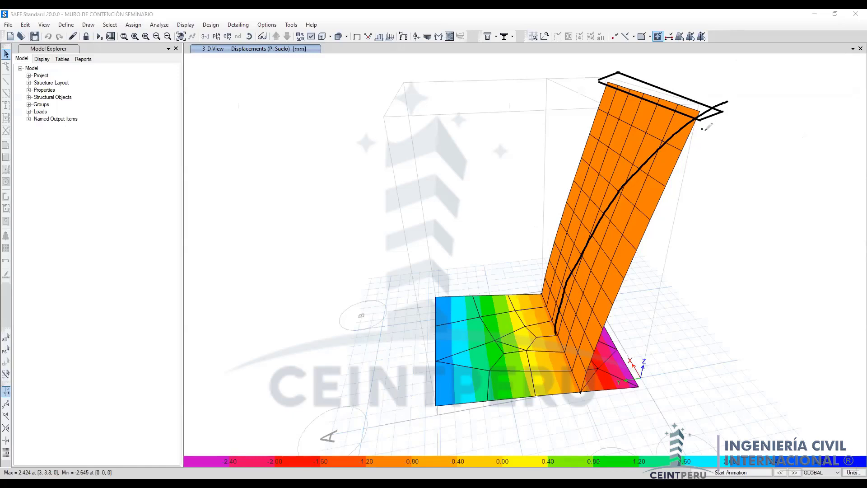
mouse_move(705, 130)
left_mouse_down()
mouse_move(730, 117)
mouse_move(730, 131)
left_mouse_up()
mouse_move(721, 134)
left_mouse_down()
mouse_move(726, 147)
mouse_move(728, 139)
left_mouse_up()
left_click_drag(628, 58, 630, 68)
mouse_move(623, 61)
left_mouse_down()
mouse_move(731, 106)
mouse_move(727, 114)
mouse_move(730, 105)
left_mouse_up()
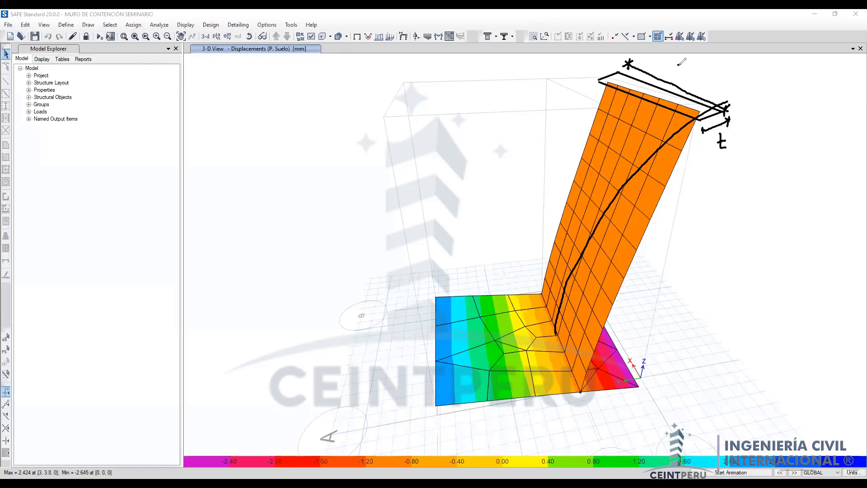
mouse_move(678, 65)
left_mouse_down()
mouse_move(682, 81)
mouse_move(690, 73)
mouse_move(683, 82)
left_mouse_up()
Step: Draw an arrow to the bending curve, then handwrite I = b.t³/12 beside the model and circle it
mouse_move(636, 231)
left_mouse_down()
mouse_move(625, 215)
mouse_move(634, 212)
left_mouse_up()
left_click_drag(307, 235, 316, 230)
left_click_drag(312, 232, 314, 251)
left_click_drag(309, 256, 340, 237)
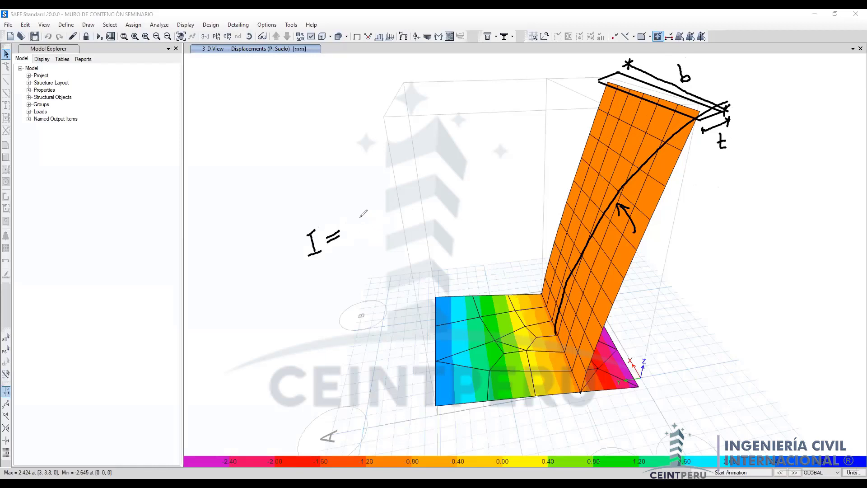
left_click_drag(356, 207, 359, 225)
left_click(378, 218)
mouse_move(387, 192)
left_mouse_down()
mouse_move(388, 211)
mouse_move(399, 210)
mouse_move(398, 187)
mouse_move(393, 193)
left_mouse_up()
mouse_move(365, 234)
left_mouse_down()
mouse_move(401, 209)
mouse_move(387, 250)
mouse_move(400, 242)
mouse_move(404, 249)
left_mouse_up()
mouse_move(402, 169)
left_mouse_down()
mouse_move(276, 208)
mouse_move(427, 234)
mouse_move(426, 173)
left_mouse_up()
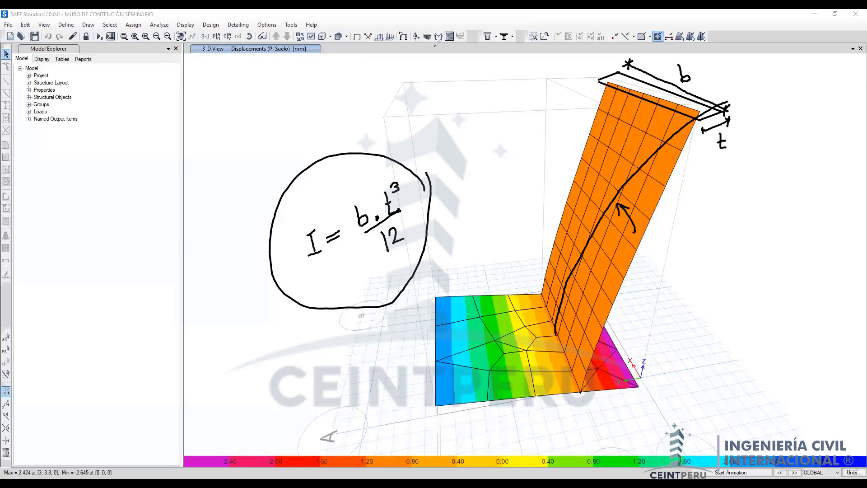
Step: Switch back to the Excel workbook, close the Viga φ formula, and inspect the Muro row's I33 and φ formulas
key("alt+Tab")
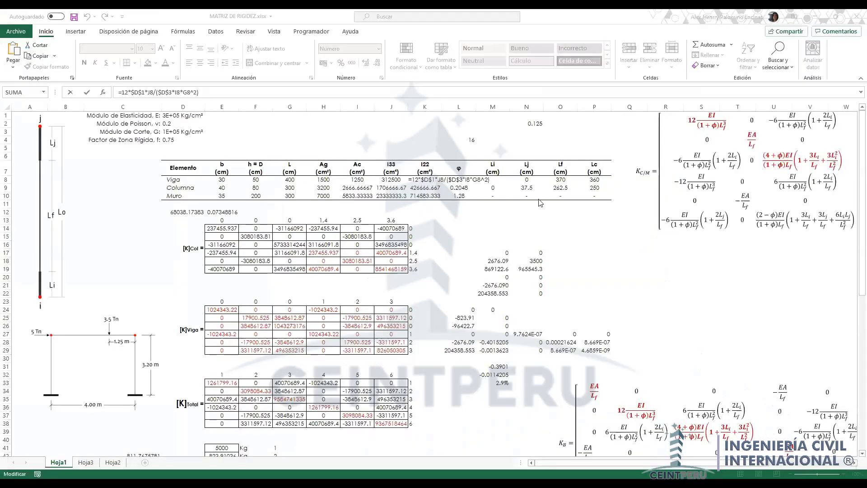
key("ctrl+Return")
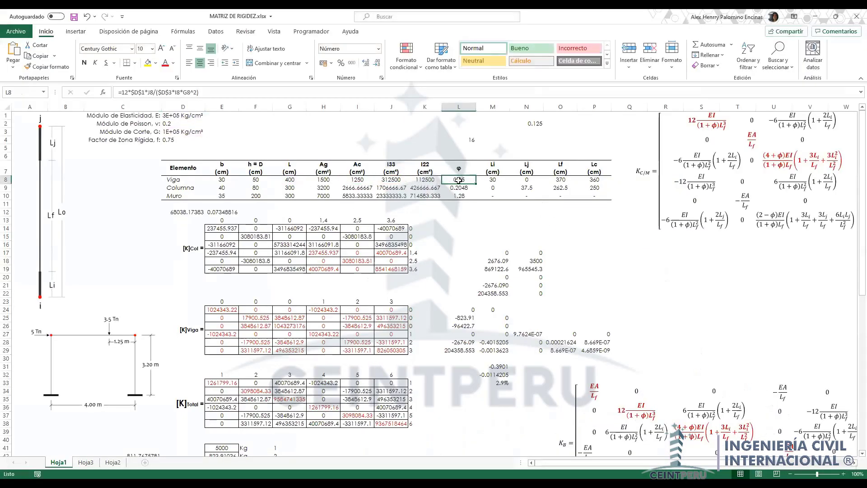
double_click(388, 198)
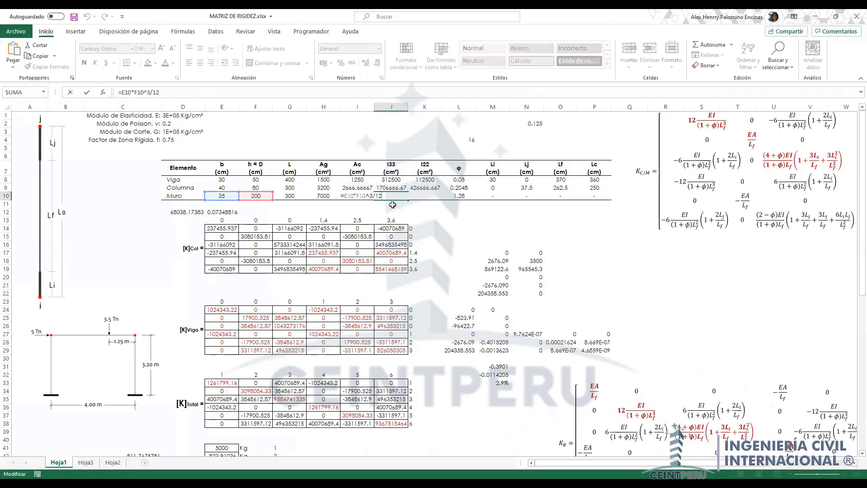
key("ctrl+Return")
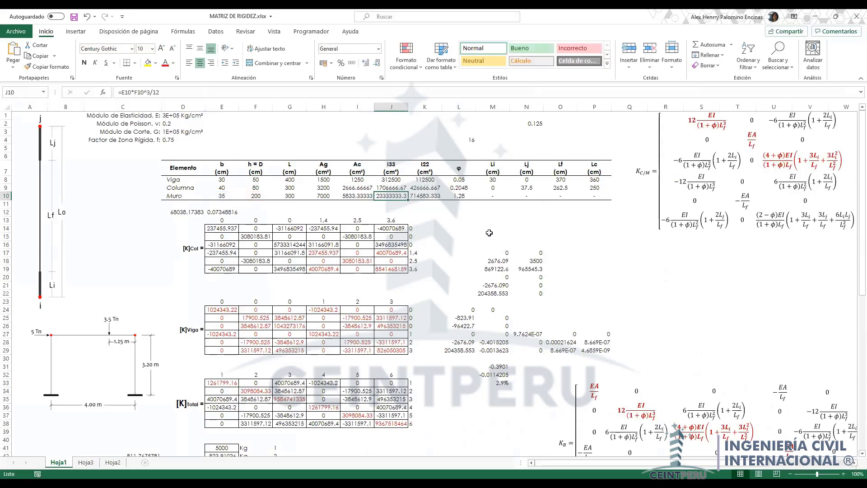
double_click(468, 196)
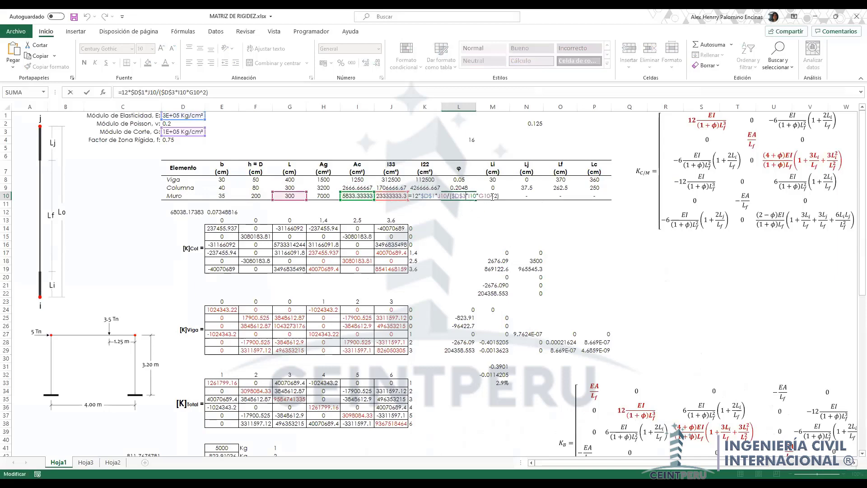
left_click_drag(502, 197, 399, 212)
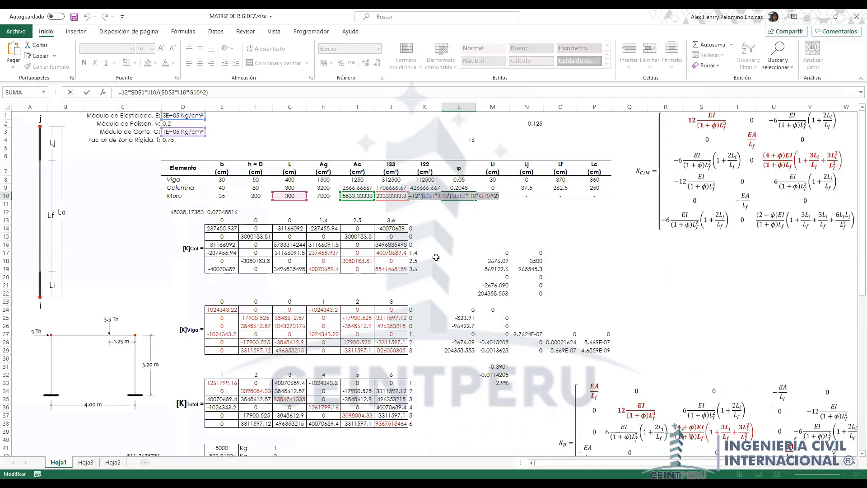
key("Escape")
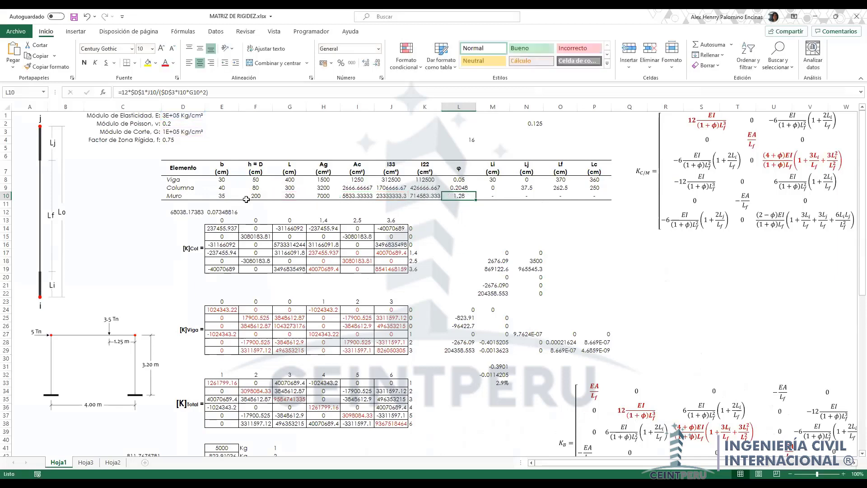
Step: Circle the Muro row's φ value in the workbook, and switch to SAFE to circle the wall's top edge
left_click(194, 195)
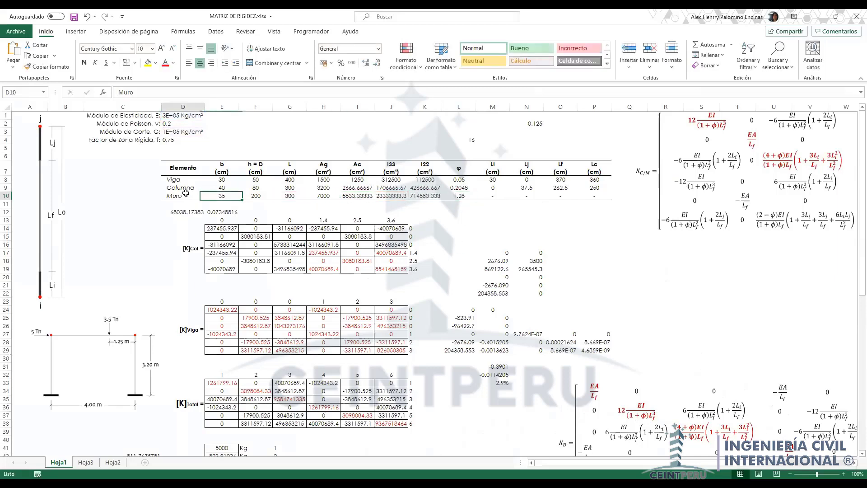
left_click(466, 195)
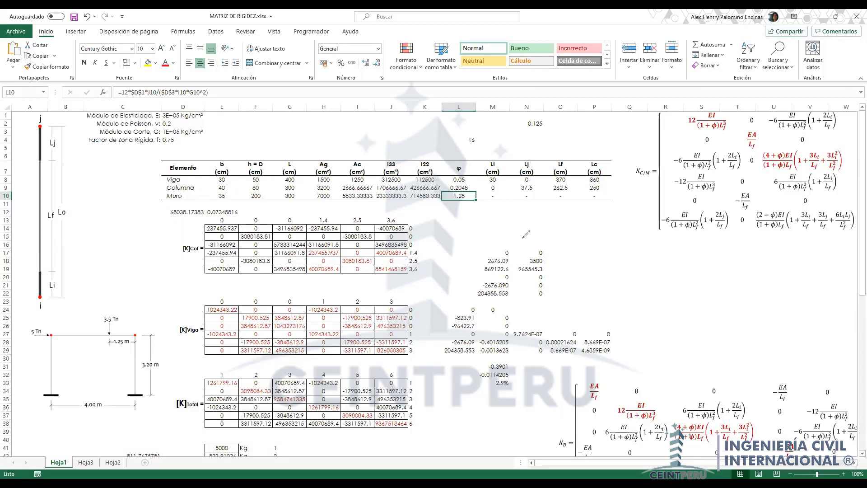
mouse_move(475, 188)
left_mouse_down()
mouse_move(463, 207)
mouse_move(472, 190)
mouse_move(486, 195)
mouse_move(458, 215)
mouse_move(484, 197)
left_mouse_up()
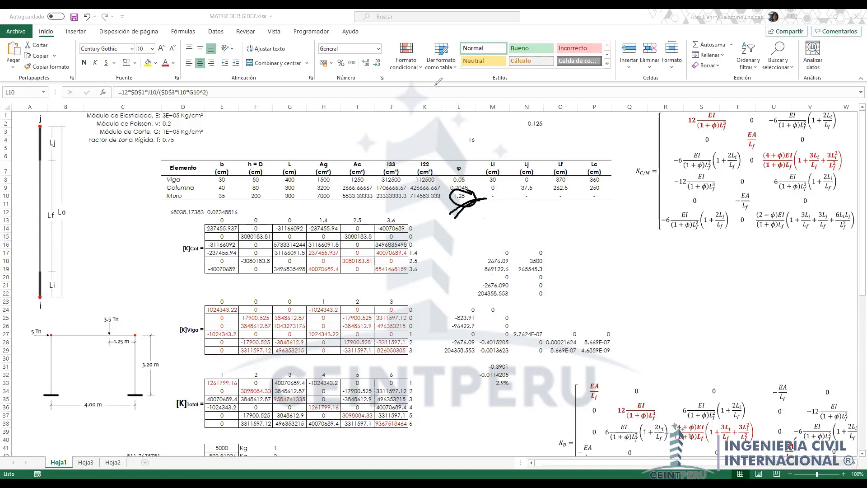
key("alt+Tab")
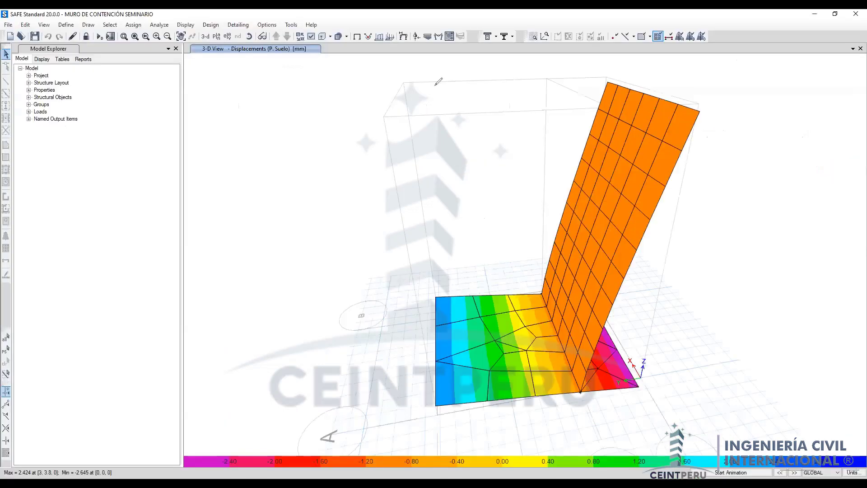
mouse_move(624, 75)
left_mouse_down()
mouse_move(728, 134)
mouse_move(689, 84)
mouse_move(607, 82)
left_mouse_up()
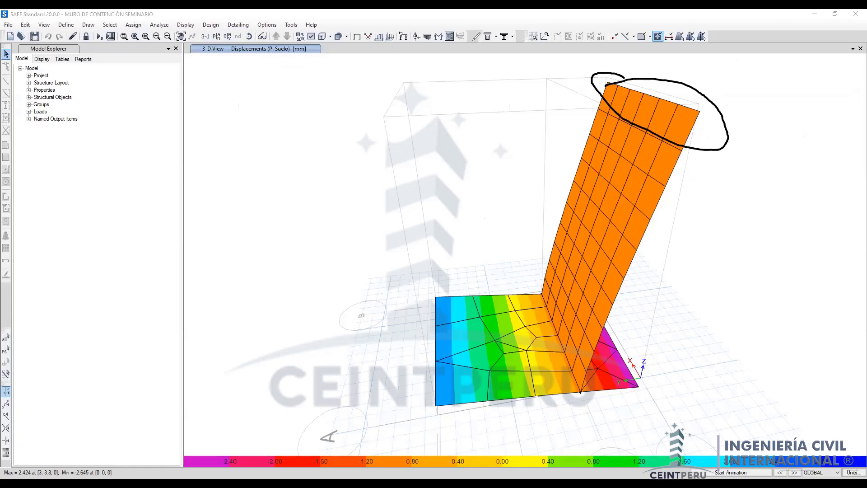
Step: Switch back to Excel, circle the Muro φ value again with a downward arrow, and handwrite a note beside it
key("alt+Tab")
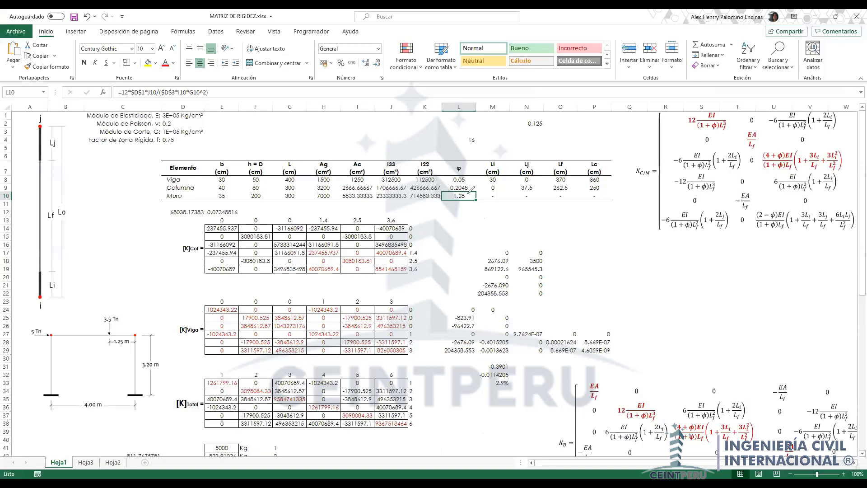
mouse_move(453, 195)
left_mouse_down()
mouse_move(472, 194)
mouse_move(459, 235)
left_mouse_up()
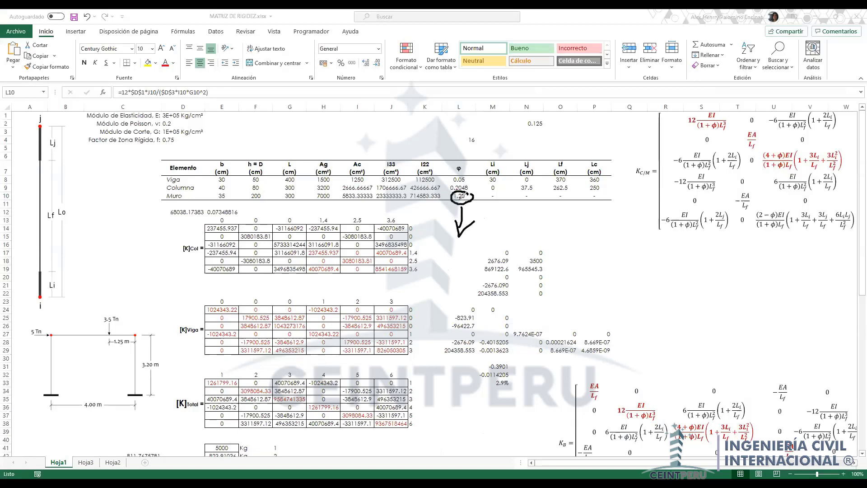
mouse_move(495, 238)
left_mouse_down()
mouse_move(493, 247)
mouse_move(519, 247)
mouse_move(523, 233)
mouse_move(457, 249)
mouse_move(536, 228)
left_mouse_up()
left_click(507, 258)
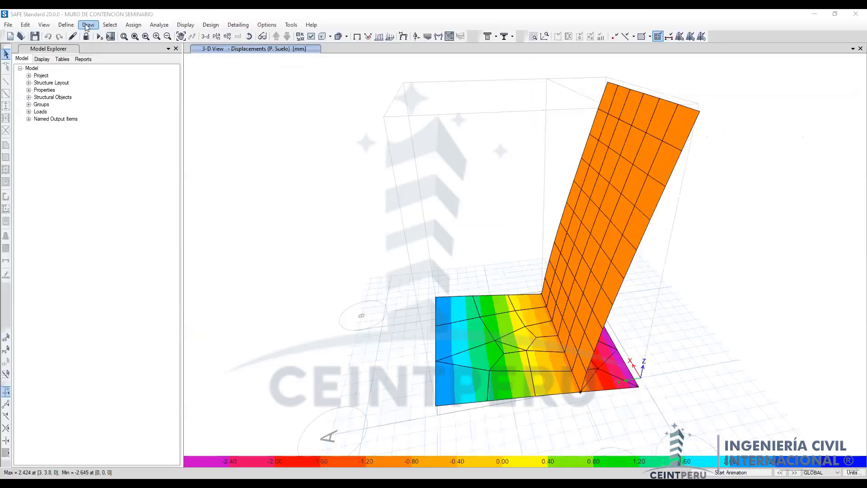
Step: Switch to SAFE and review the modeling type and thickness of the Pantalla wall property without changing them
left_click(65, 25)
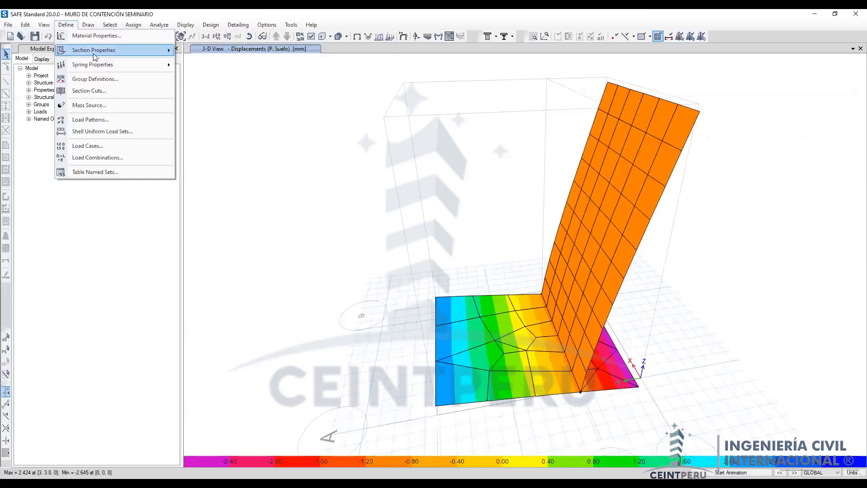
mouse_move(95, 54)
left_click(222, 98)
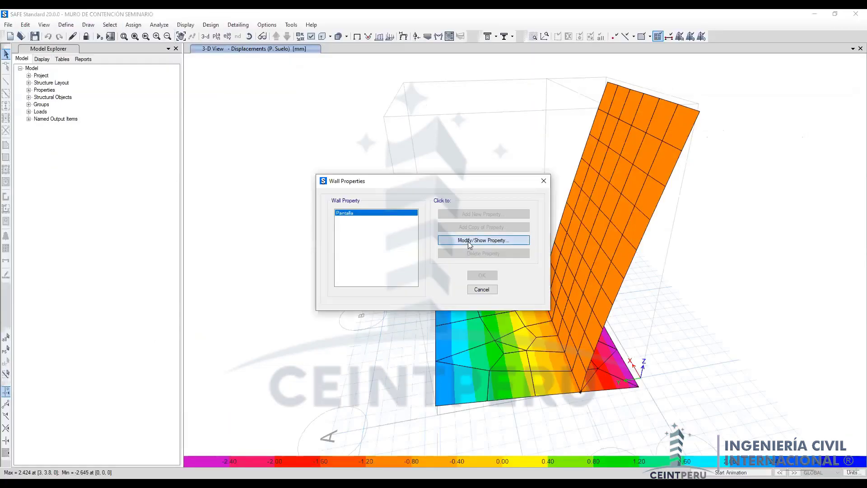
key("Return")
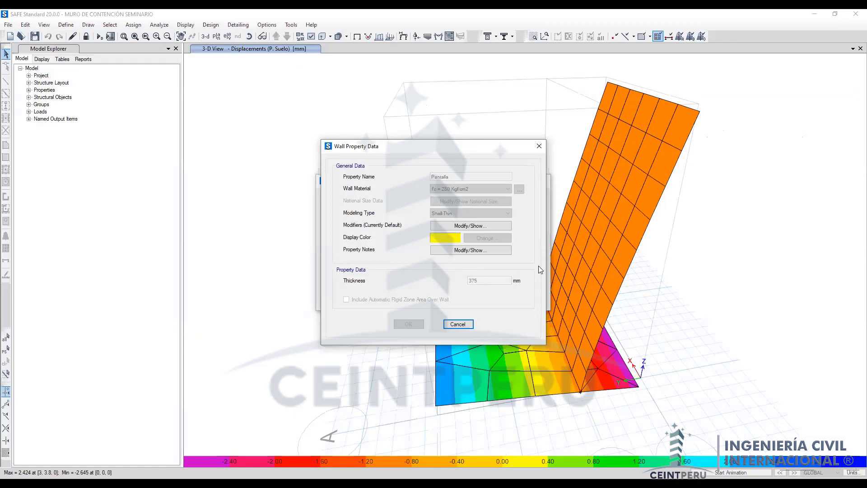
key("Escape")
key("Escape")
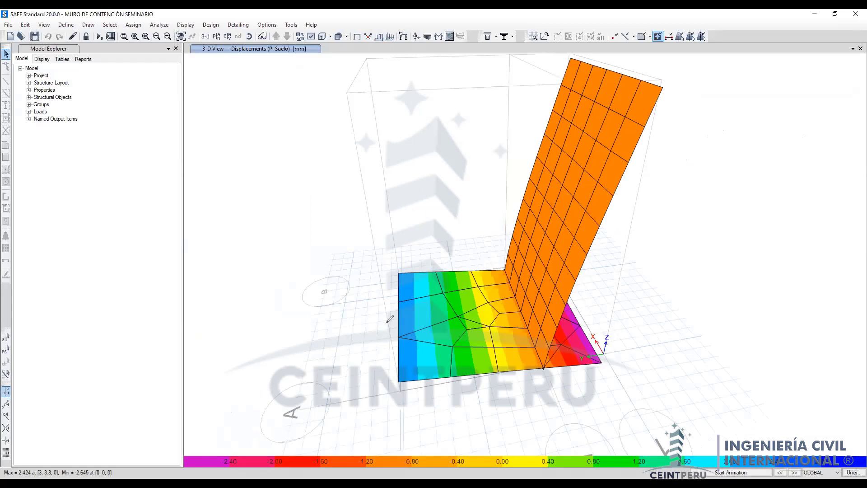
Step: Sketch three bending curves running across the base slab, from the heel edge to the toe
left_click_drag(385, 323, 608, 336)
left_click_drag(400, 342, 601, 378)
mouse_move(396, 295)
left_mouse_down()
mouse_move(500, 310)
mouse_move(591, 312)
left_mouse_up()
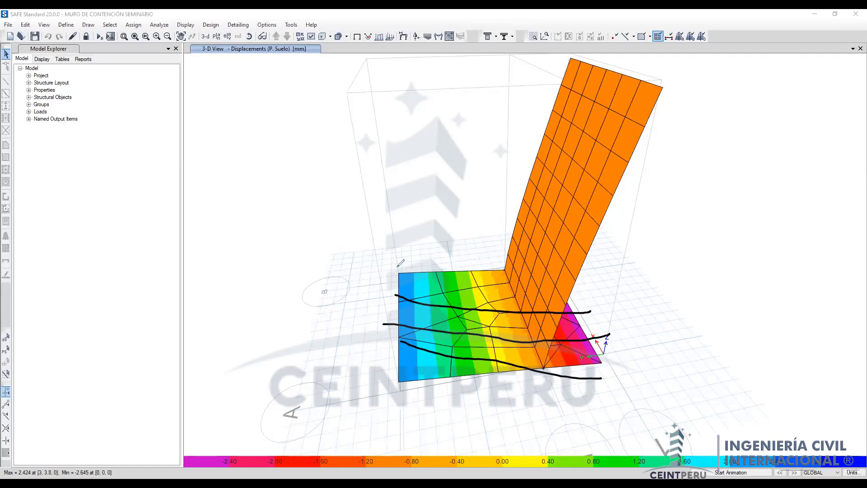
Step: Sketch a narrow rectangular cross-section along the slab's blue heel edge and dimension it with thickness t and width b
left_click_drag(397, 267, 391, 392)
mouse_move(396, 271)
left_mouse_down()
mouse_move(367, 266)
mouse_move(365, 368)
mouse_move(391, 392)
mouse_move(360, 421)
mouse_move(393, 403)
mouse_move(399, 415)
mouse_move(389, 434)
mouse_move(387, 425)
left_mouse_up()
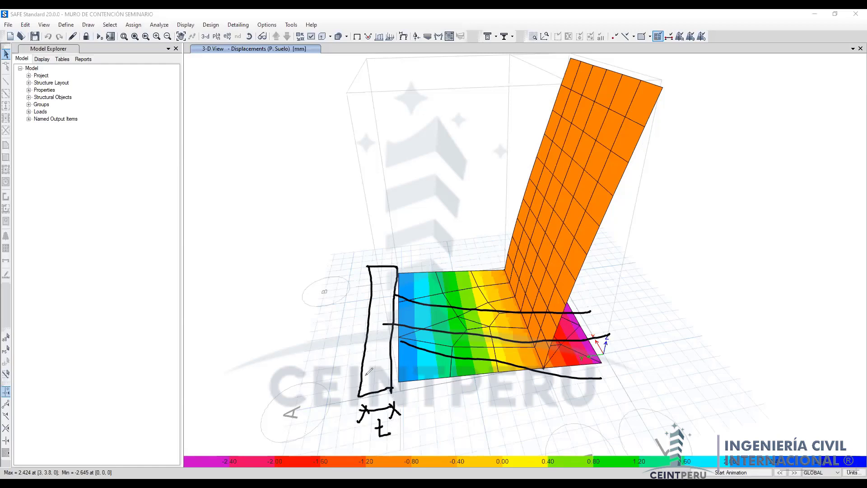
mouse_move(368, 267)
left_mouse_down()
mouse_move(350, 267)
mouse_move(356, 283)
left_mouse_up()
left_click_drag(355, 265, 342, 401)
mouse_move(325, 319)
left_mouse_down()
mouse_move(338, 339)
mouse_move(330, 354)
left_mouse_up()
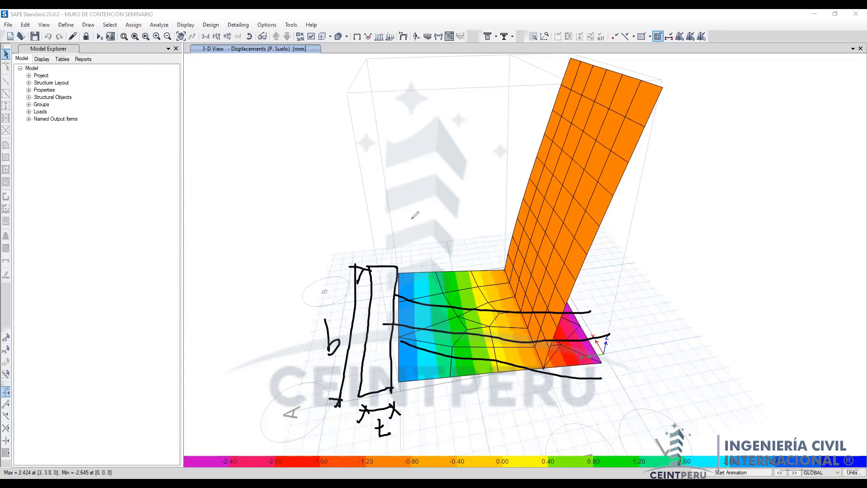
Step: Handwrite the slab's inertia expression b.t³/12 above the cross-section sketch and circle it
mouse_move(378, 187)
left_mouse_down()
mouse_move(381, 229)
mouse_move(415, 224)
mouse_move(416, 198)
left_mouse_up()
left_click(396, 222)
left_click(410, 186)
mouse_move(369, 237)
left_mouse_down()
mouse_move(433, 229)
mouse_move(407, 264)
mouse_move(433, 256)
left_mouse_up()
left_click(415, 242)
mouse_move(456, 214)
left_mouse_down()
mouse_move(384, 159)
mouse_move(384, 276)
mouse_move(460, 225)
mouse_move(447, 186)
left_mouse_up()
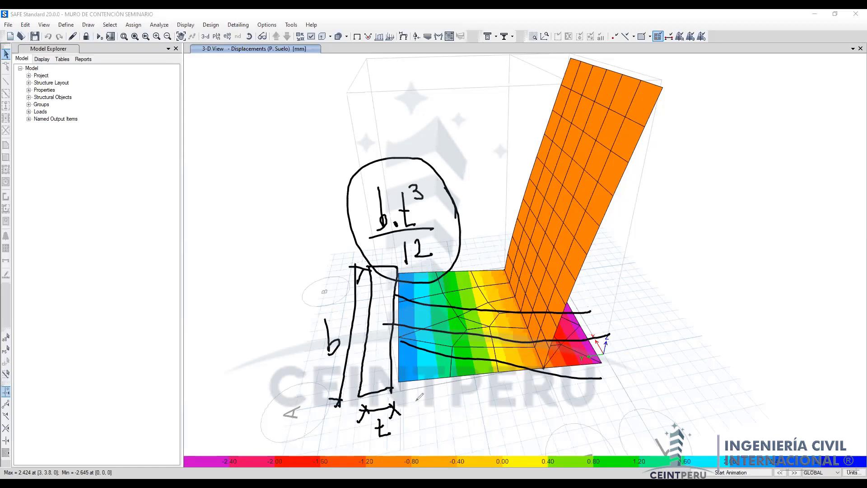
Step: Handwrite φ < 1 below the base slab, circle it, and clear all annotations from the model
left_click_drag(452, 414, 438, 442)
mouse_move(478, 408)
left_mouse_down()
mouse_move(468, 380)
mouse_move(417, 446)
mouse_move(499, 403)
left_mouse_up()
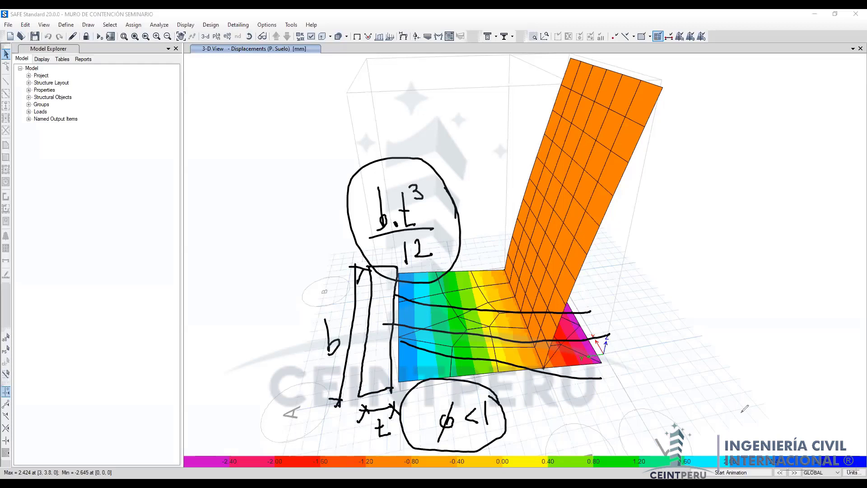
key("Escape")
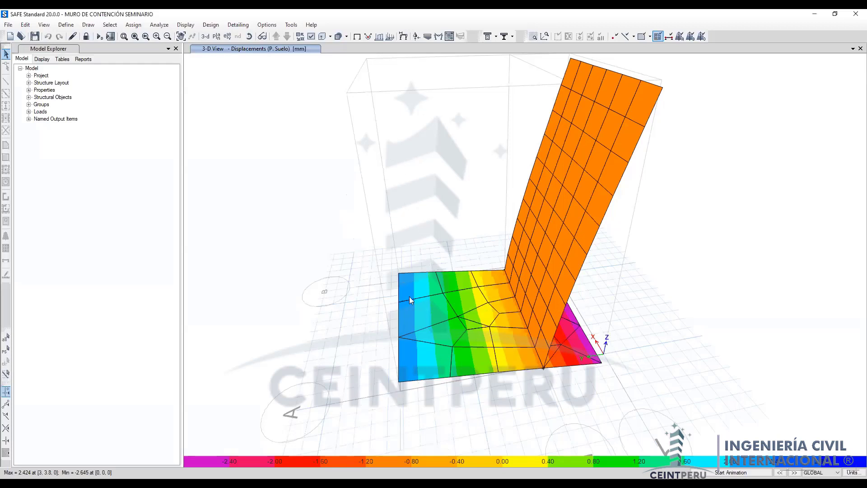
Step: Replace the displacement contours with the undeformed model and restore the default 3-D view
mouse_move(493, 300)
middle_mouse_down("shift")
mouse_move(409, 309)
mouse_move(379, 335)
mouse_move(339, 234)
middle_mouse_up("shift")
left_click(357, 37)
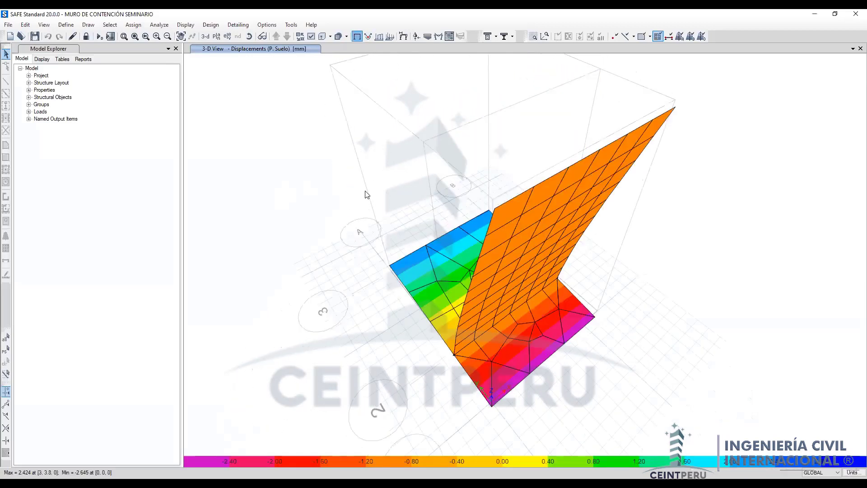
mouse_move(398, 266)
middle_mouse_down("shift")
mouse_move(412, 273)
mouse_move(397, 275)
middle_mouse_up("shift")
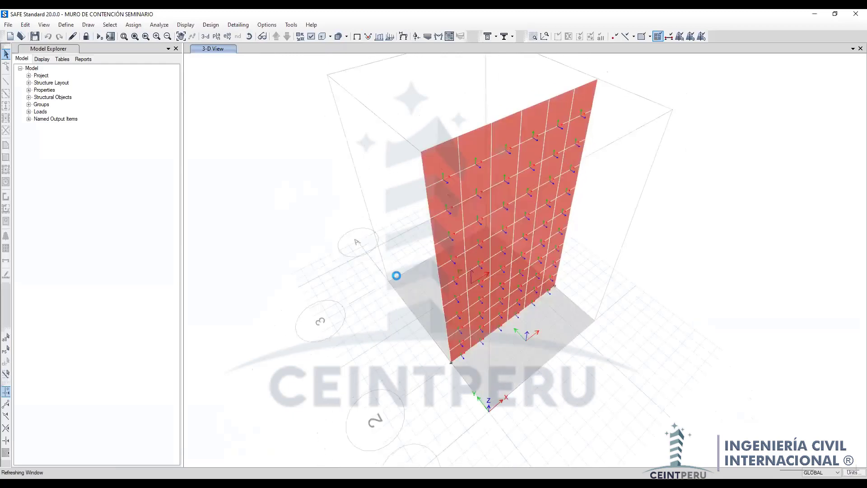
left_click(206, 36)
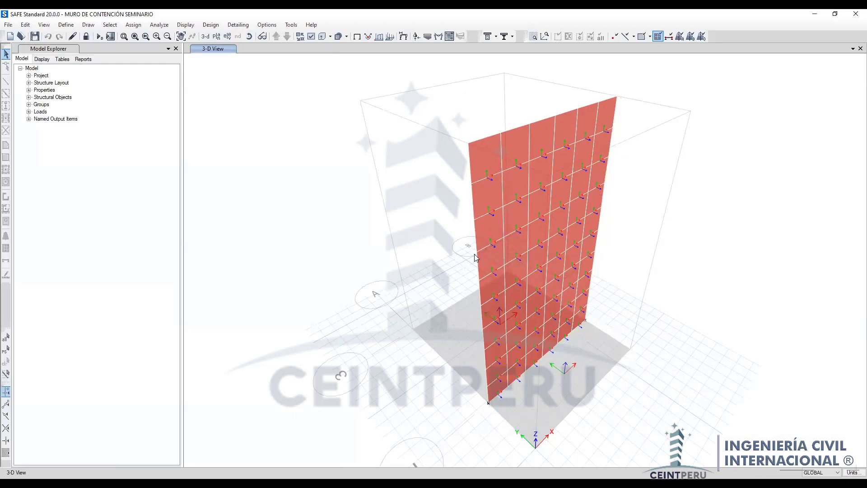
left_click(438, 36)
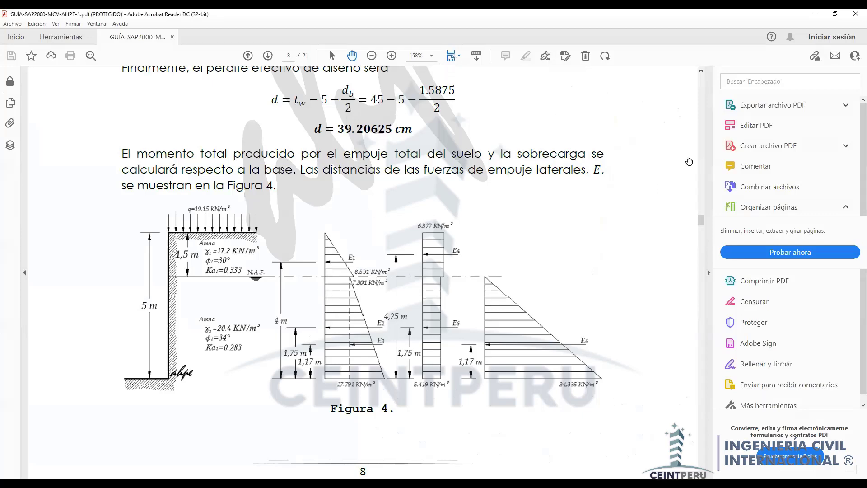
Step: Switch to the PDF guide, circle the 1,5 m depth in Figura 4, and erase the mark
left_click(708, 272)
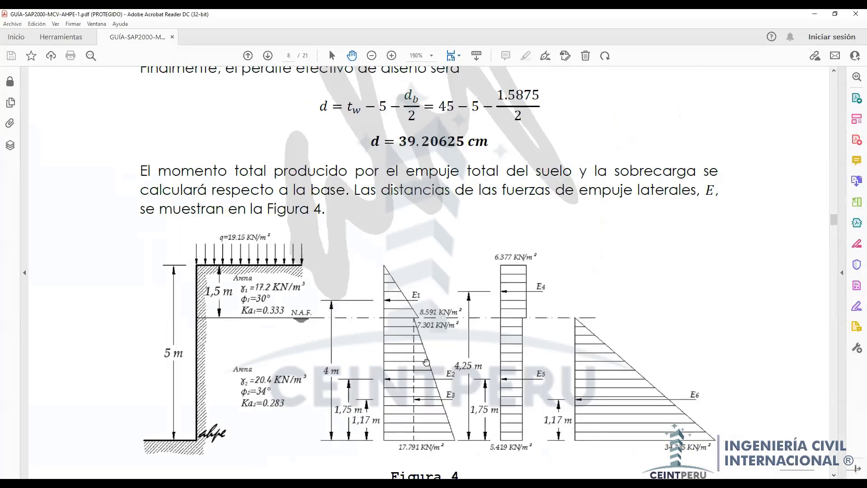
scroll(426, 362, "down", 4)
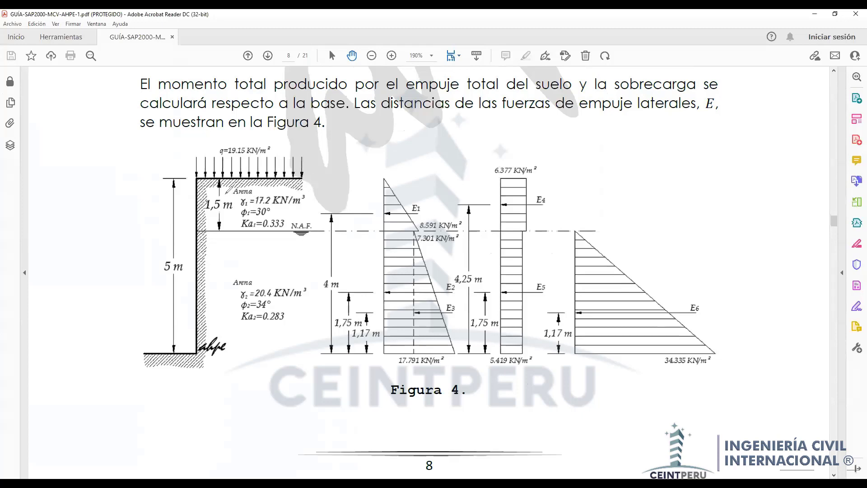
mouse_move(233, 189)
left_mouse_down()
mouse_move(244, 198)
mouse_move(221, 188)
left_mouse_up()
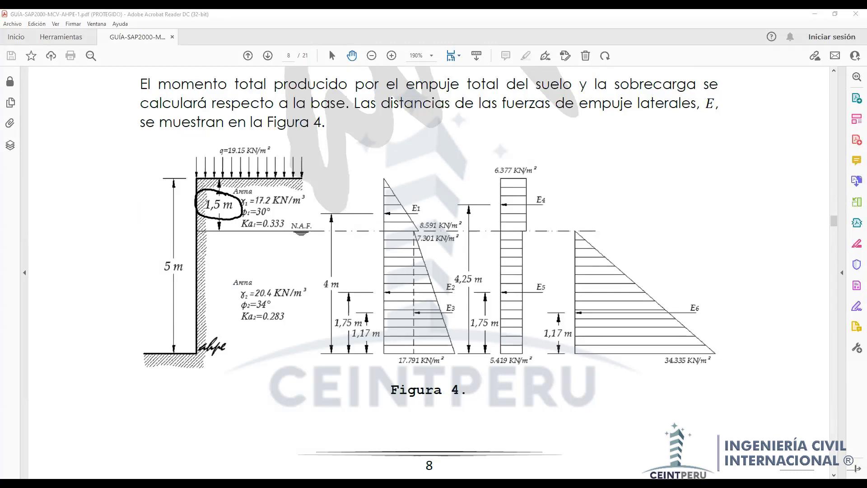
key("ctrl+z")
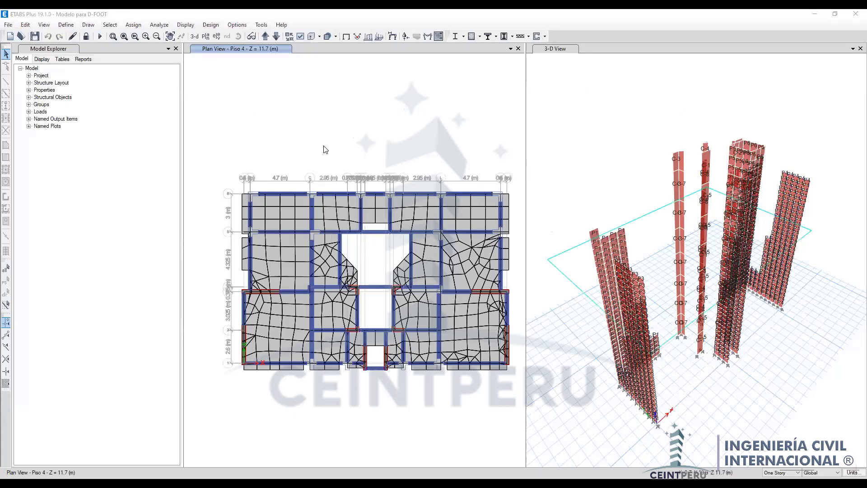
Step: Switch to ETABS and change the Piso 4 plan view to the default 3-D view
left_click_drag(232, 106, 445, 173)
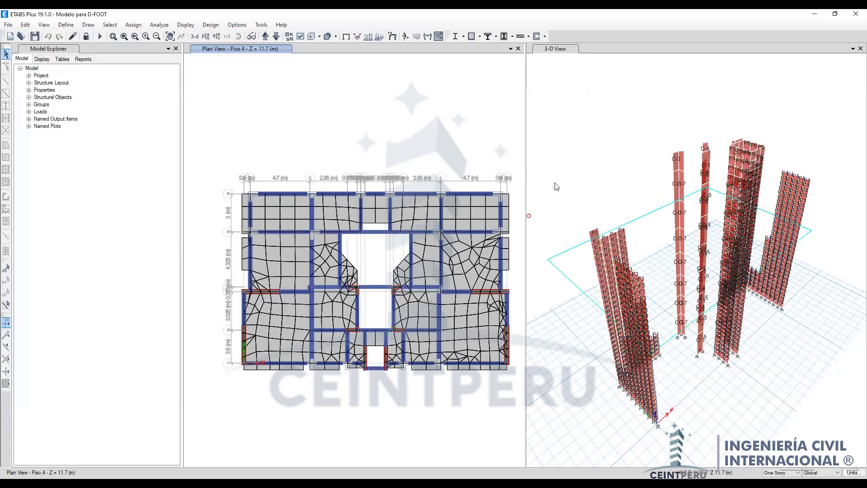
left_click(616, 143)
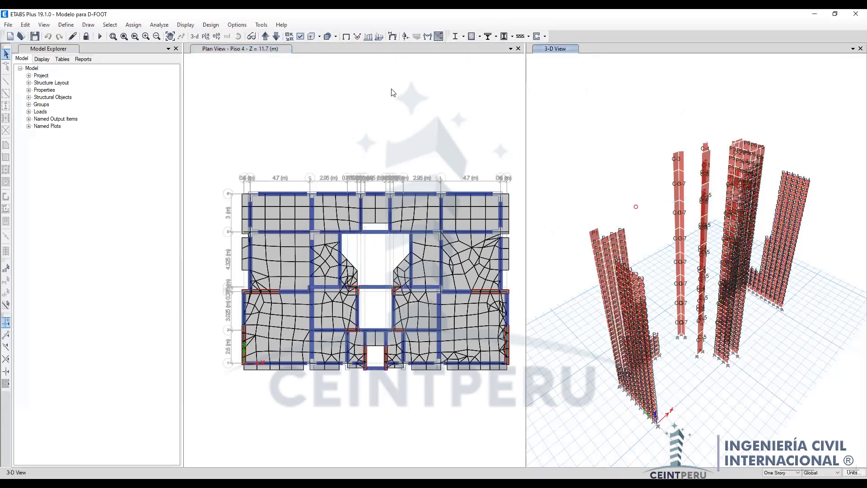
left_click(318, 74)
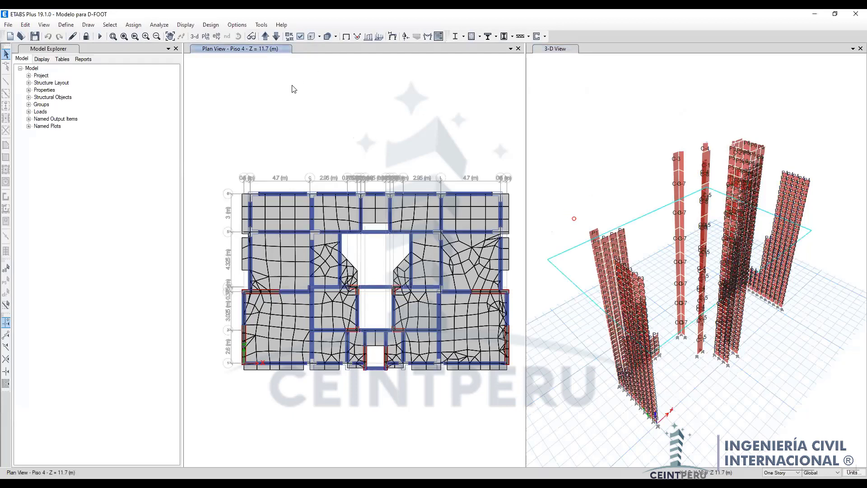
left_click(194, 36)
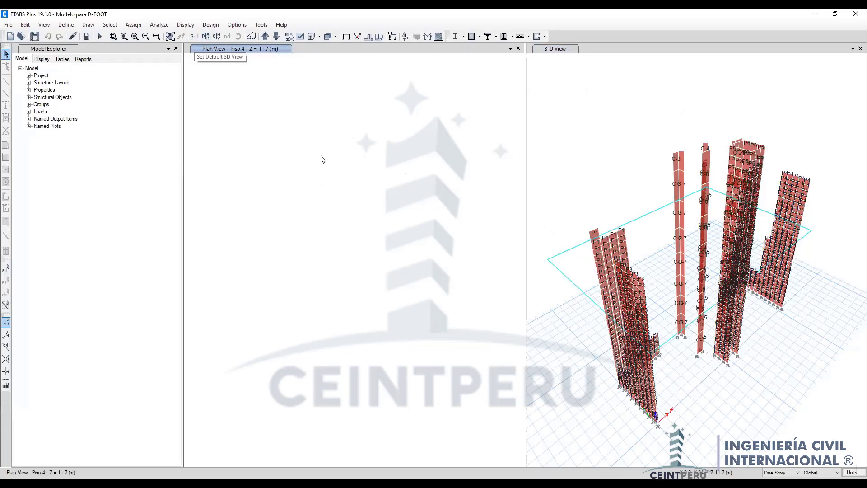
left_click(194, 37)
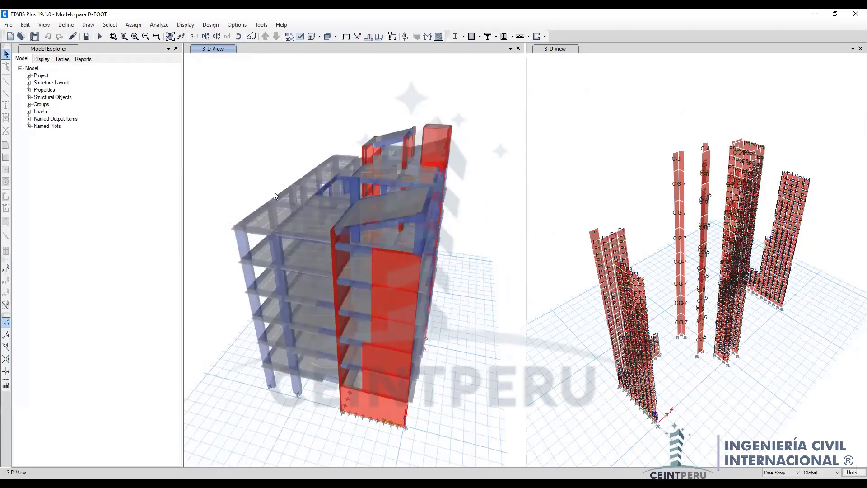
Step: Select a single beam along the building's upper floor edge and show only that beam
scroll(243, 218, "up", 3)
scroll(243, 217, "up", 2)
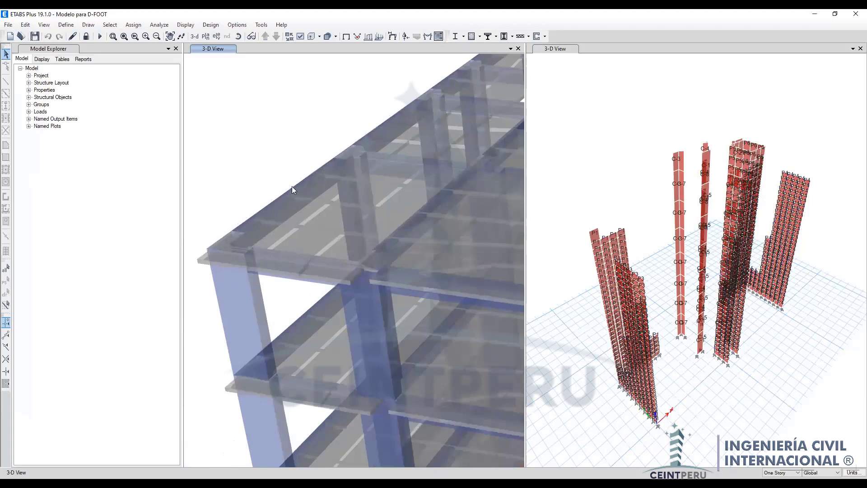
middle_click_drag(291, 186, 344, 177)
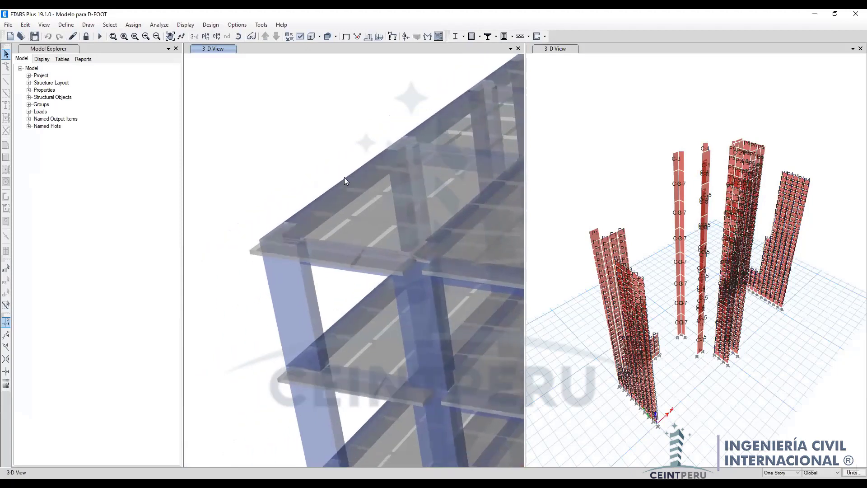
left_click(332, 197)
left_click(328, 194)
left_click(334, 206)
right_click(316, 150)
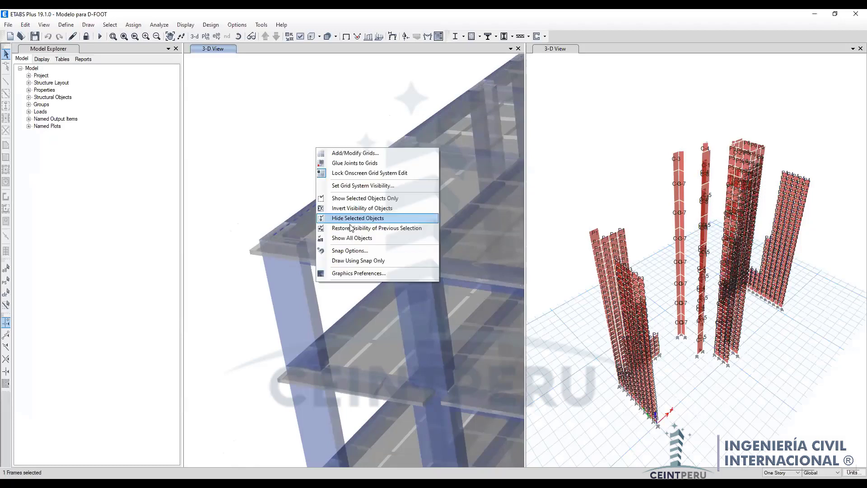
left_click(360, 199)
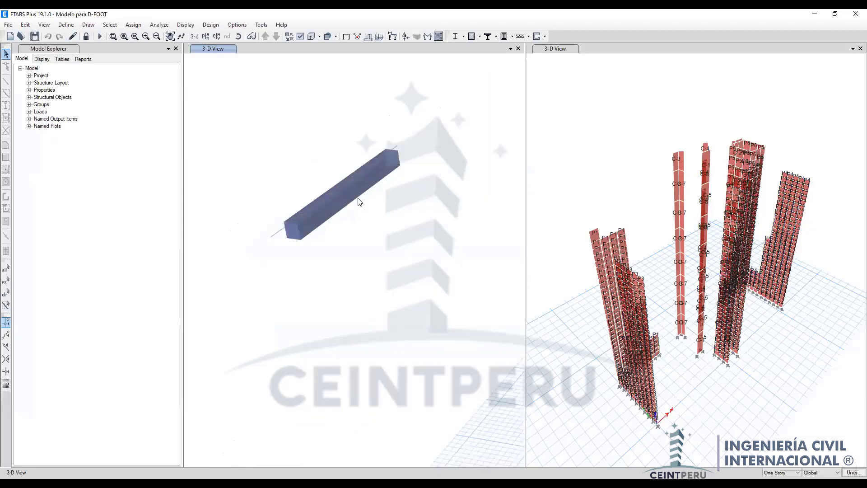
Step: Draw a black bending curve and red, green and blue local-axis arrows over the isolated beam
scroll(304, 204, "up", 3)
middle_click_drag(315, 197, 308, 231)
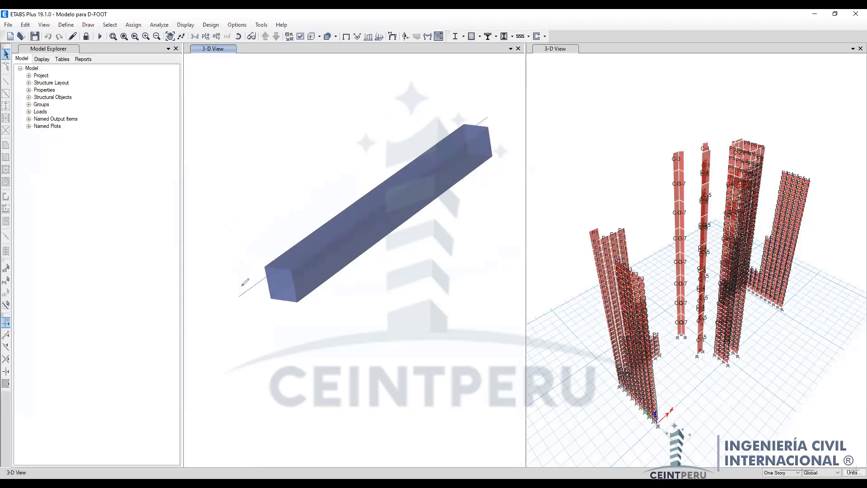
mouse_move(236, 243)
left_mouse_down()
mouse_move(431, 195)
mouse_move(462, 101)
left_mouse_up()
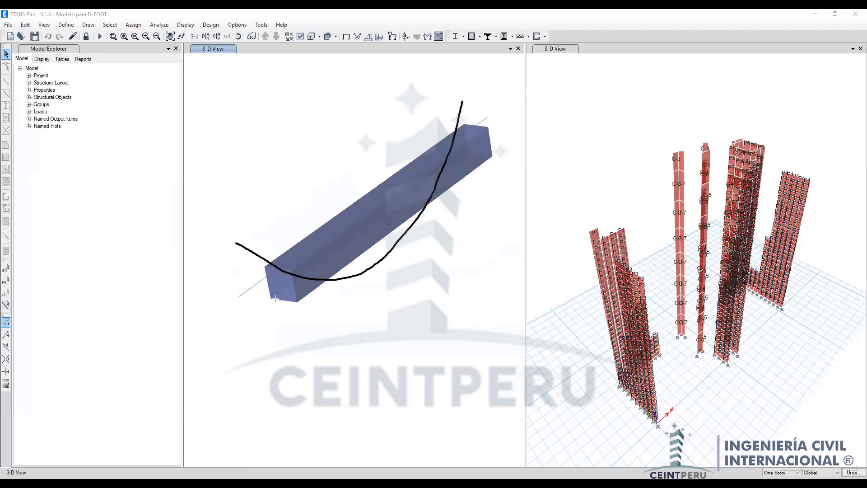
mouse_move(287, 283)
left_mouse_down()
mouse_move(210, 333)
mouse_move(201, 357)
mouse_move(200, 344)
left_mouse_up()
mouse_move(287, 283)
left_mouse_down()
mouse_move(285, 221)
mouse_move(268, 168)
left_mouse_up()
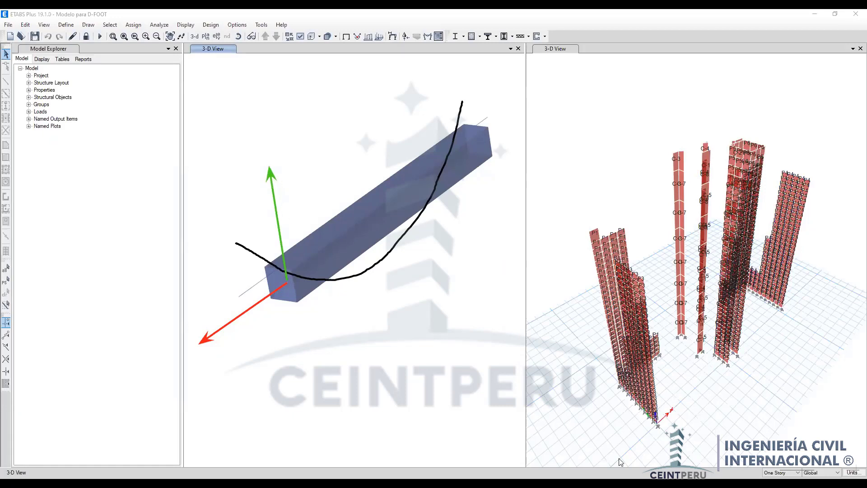
left_click_drag(287, 283, 400, 311)
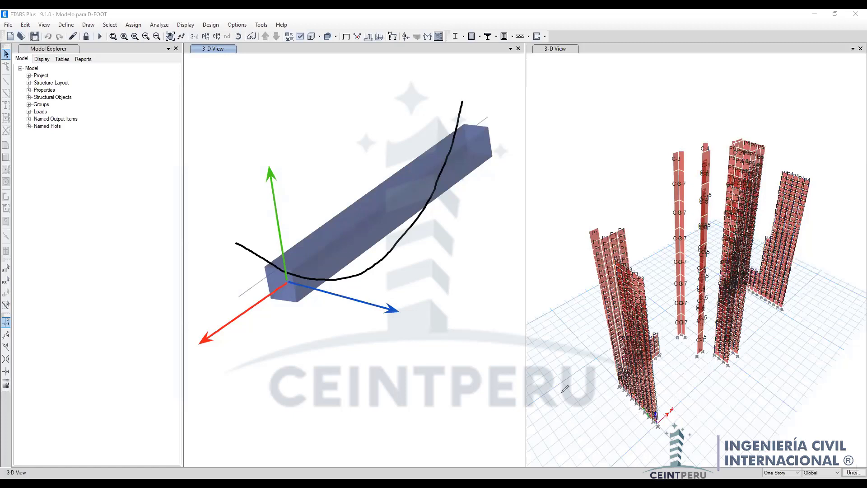
Step: Retrace the beam's bending curve and add a rotation mark at the blue axis arrow
left_click_drag(228, 238, 303, 276)
mouse_move(231, 234)
left_mouse_down()
mouse_move(329, 276)
mouse_move(386, 259)
mouse_move(426, 201)
mouse_move(459, 96)
mouse_move(432, 198)
mouse_move(356, 271)
mouse_move(328, 276)
mouse_move(232, 235)
left_mouse_up()
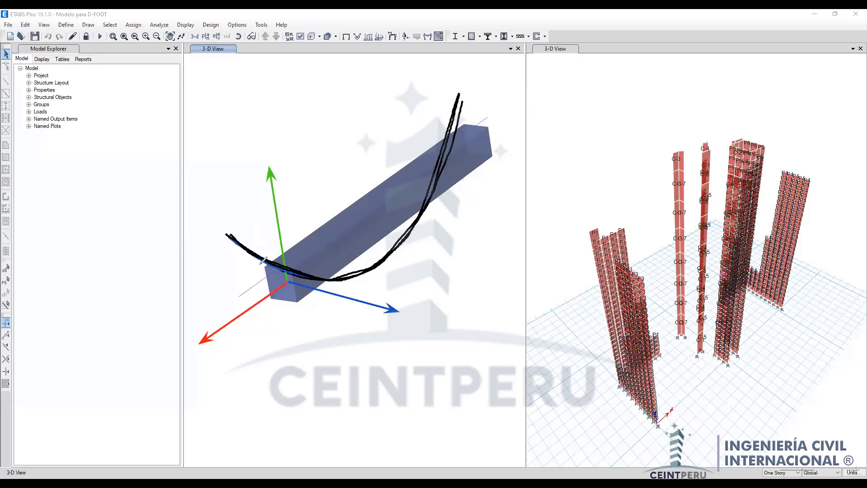
mouse_move(352, 290)
left_mouse_down()
mouse_move(339, 315)
mouse_move(345, 309)
mouse_move(347, 316)
left_mouse_up()
Step: Restore the visibility of all objects, and show only the top-story column at the building's corner
right_click(312, 178)
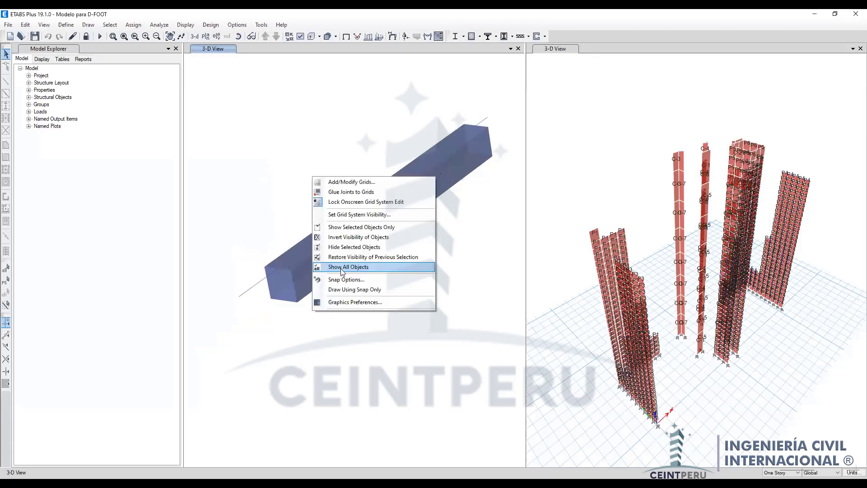
left_click(342, 268)
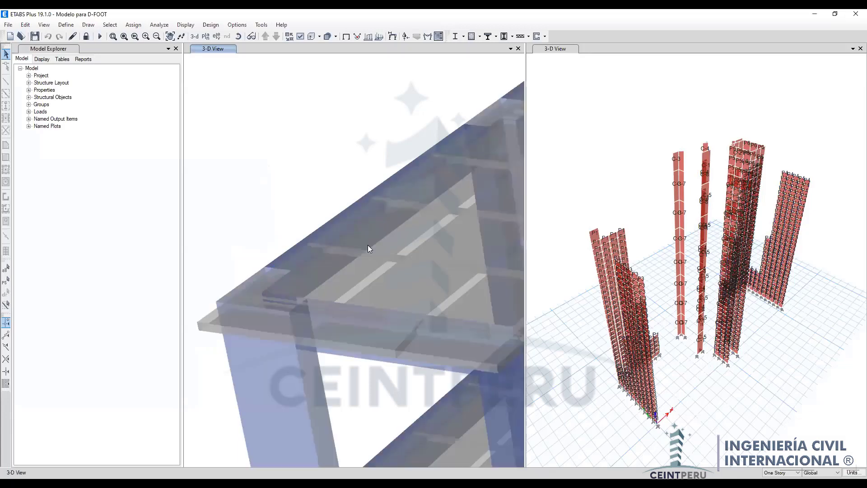
scroll(366, 244, "down", 3)
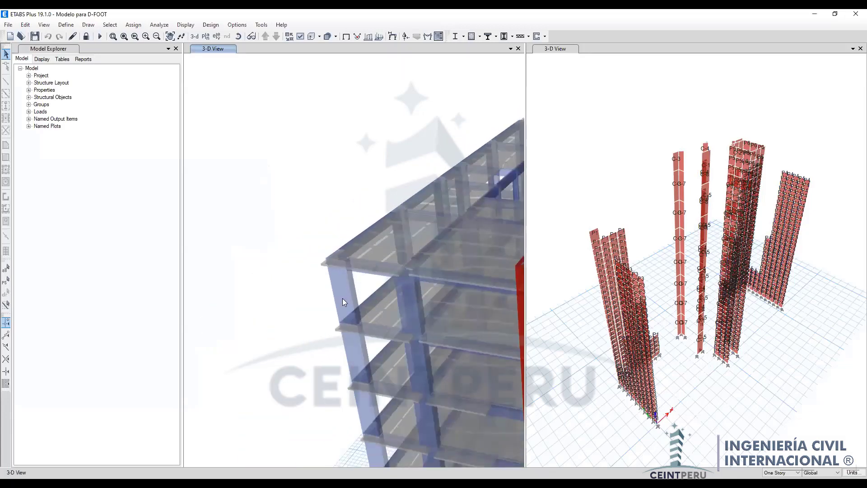
scroll(342, 298, "up", 2)
left_click(339, 289)
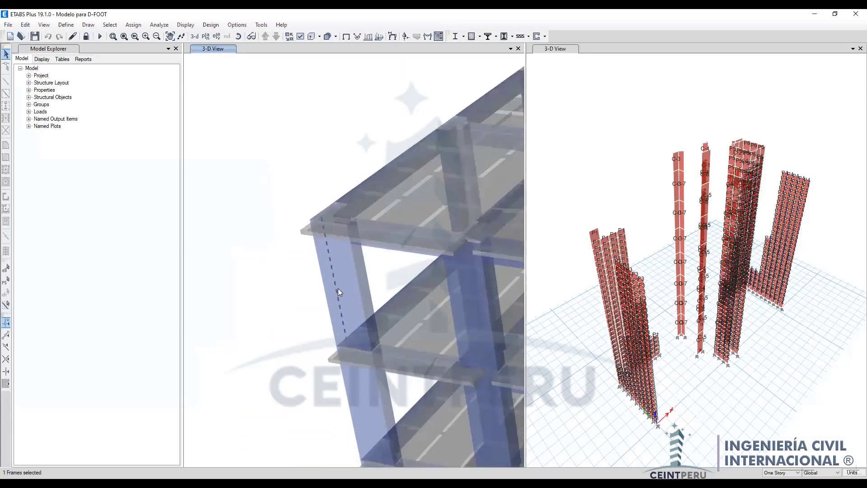
right_click(267, 245)
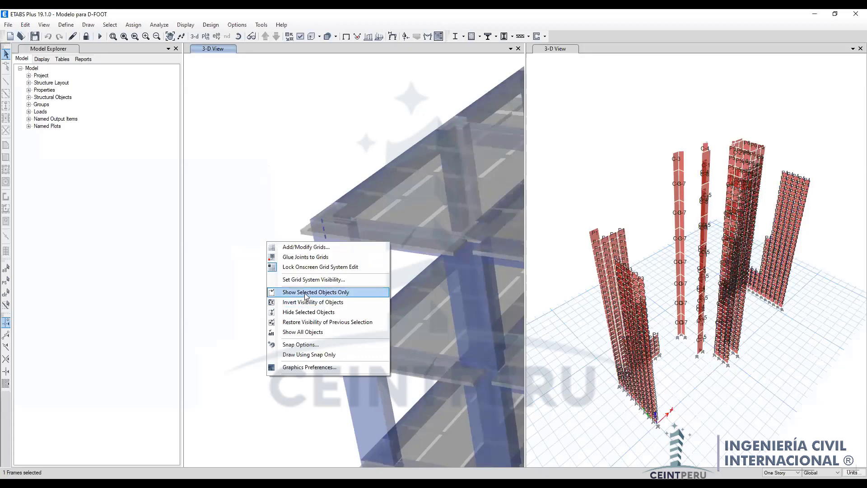
left_click(305, 292)
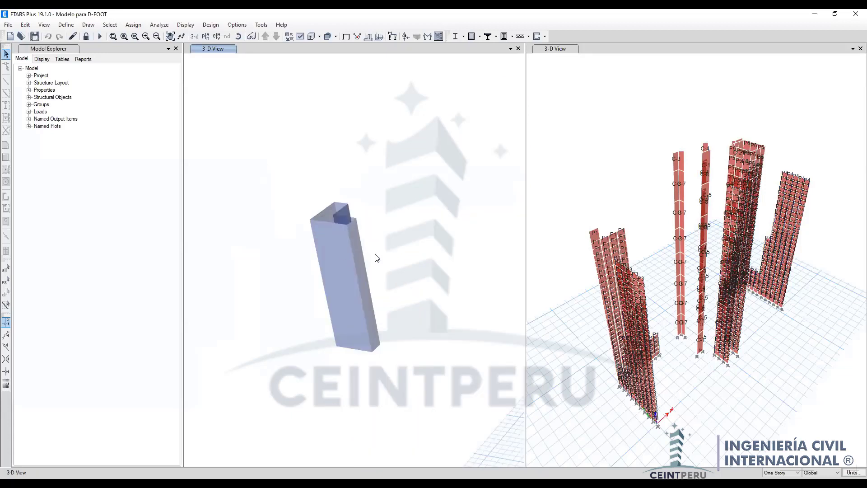
Step: Draw red, green and blue local-axis arrows at the top of the isolated column
middle_click_drag(377, 258, 366, 283, "shift")
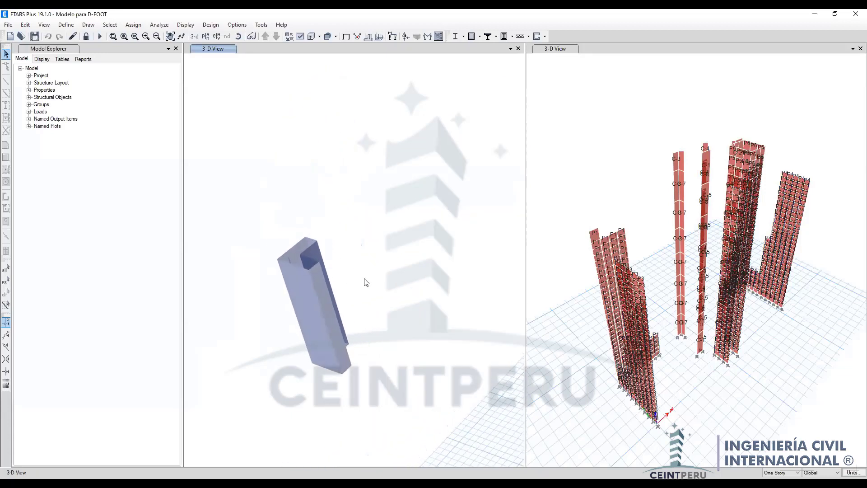
scroll(306, 304, "up", 3)
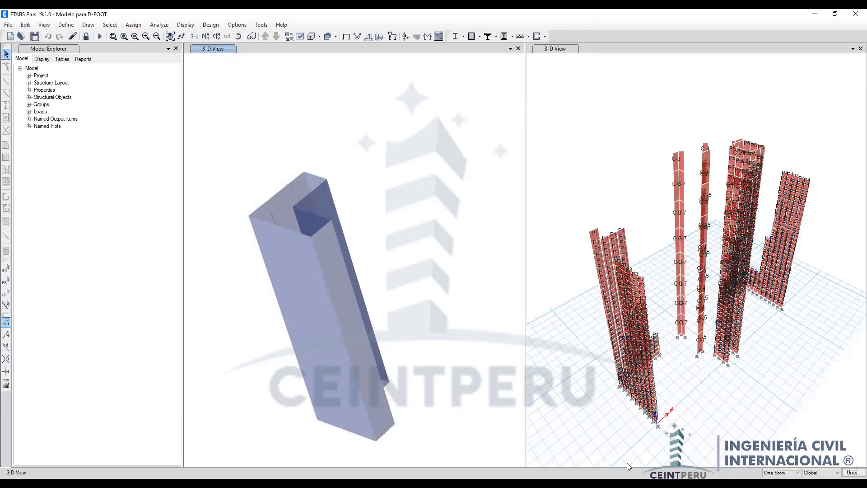
left_click_drag(290, 215, 279, 163)
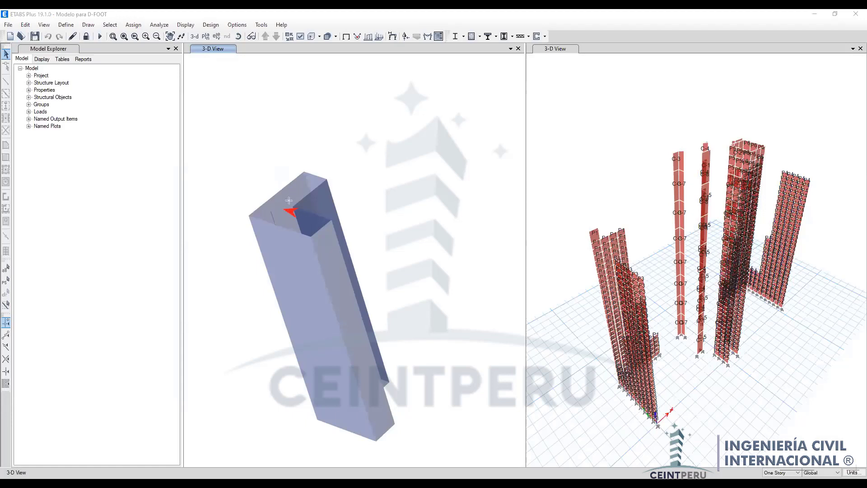
left_click_drag(289, 200, 258, 123)
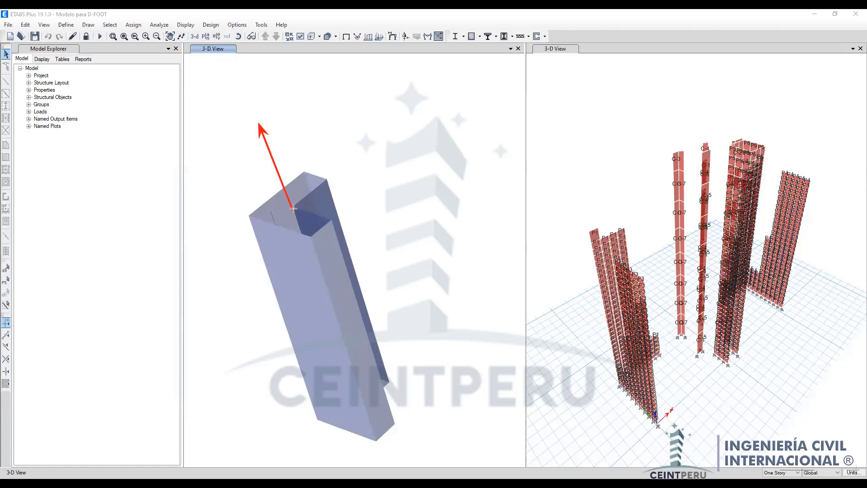
left_click_drag(294, 209, 379, 145)
left_click_drag(294, 210, 399, 250)
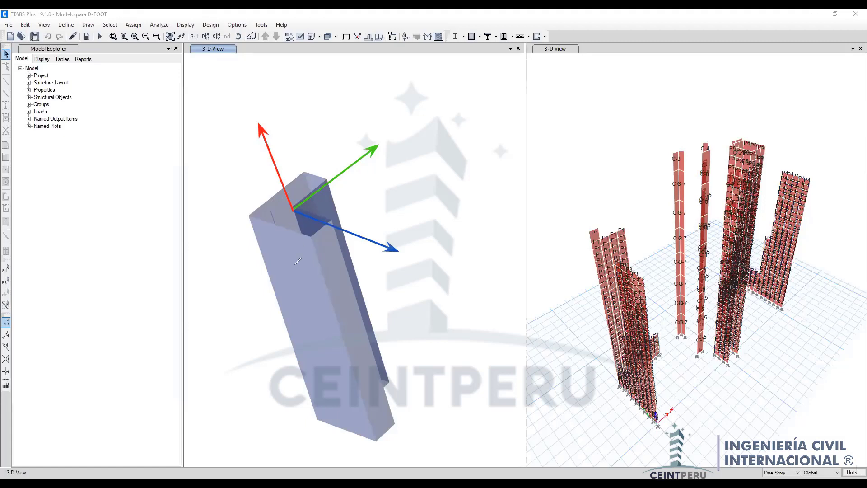
Step: Draw blue and pink bending curves along the column with rotation marks on two axes, and erase all the marks
mouse_move(230, 224)
left_mouse_down()
mouse_move(254, 233)
mouse_move(318, 294)
mouse_move(345, 437)
left_mouse_up()
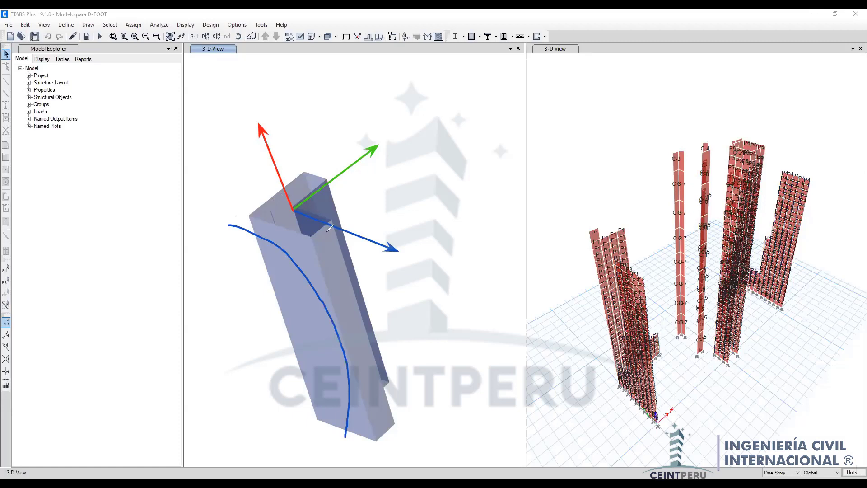
mouse_move(337, 224)
left_mouse_down()
mouse_move(274, 268)
mouse_move(273, 360)
mouse_move(377, 439)
left_mouse_up()
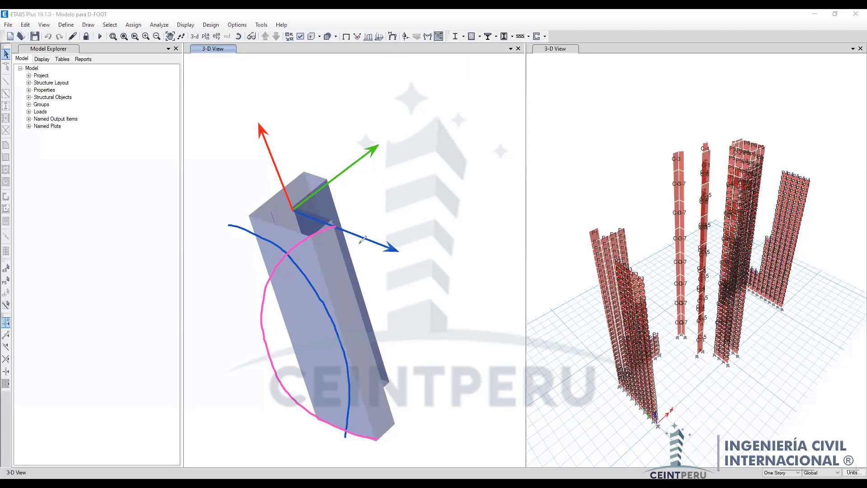
mouse_move(355, 252)
left_mouse_down()
mouse_move(362, 215)
mouse_move(370, 234)
left_mouse_up()
mouse_move(346, 155)
left_mouse_down()
mouse_move(345, 181)
mouse_move(354, 171)
mouse_move(358, 183)
left_mouse_up()
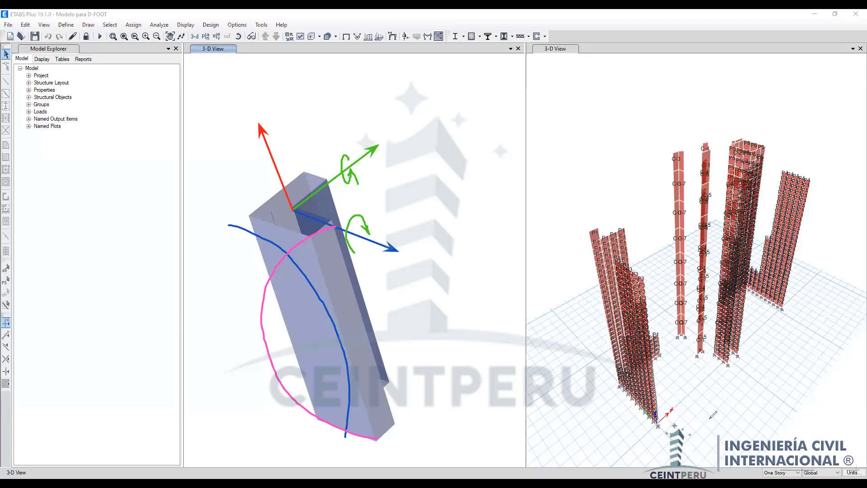
key("e")
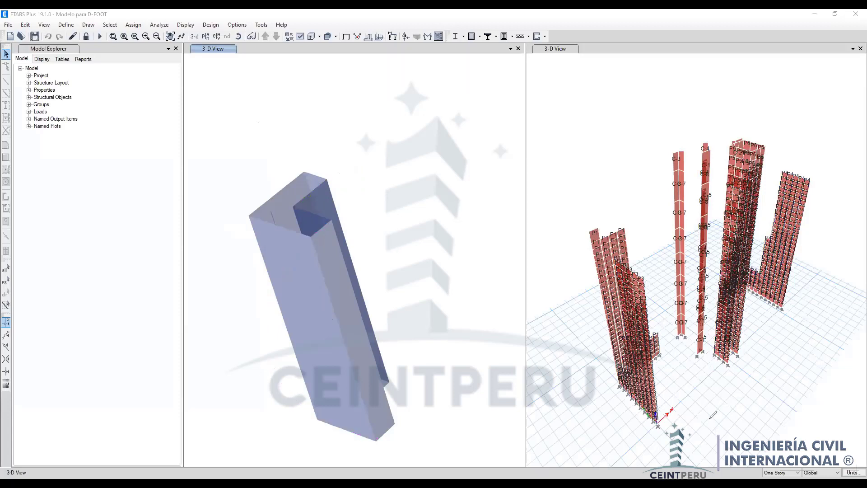
key("Escape")
Step: In the 3-D view of the walls, draw a bending curve on wall P5 with two arrows pointing at it, and clear them
middle_click_drag(570, 297, 606, 288)
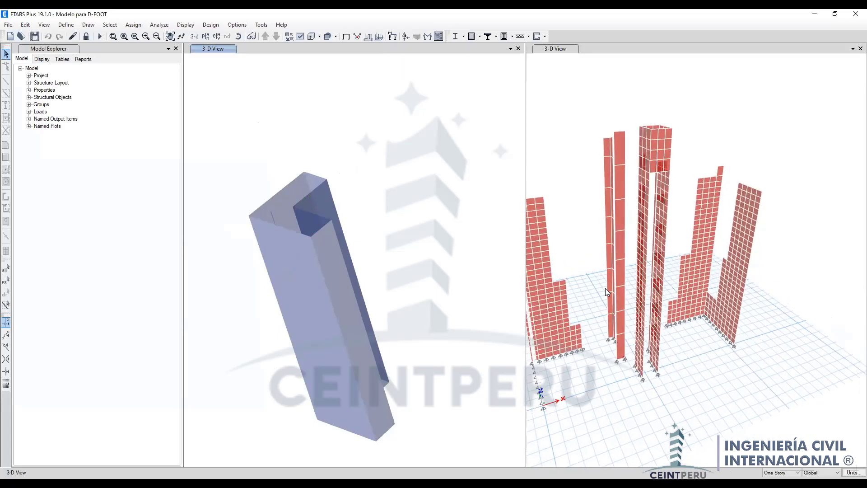
scroll(640, 372, "up", 4)
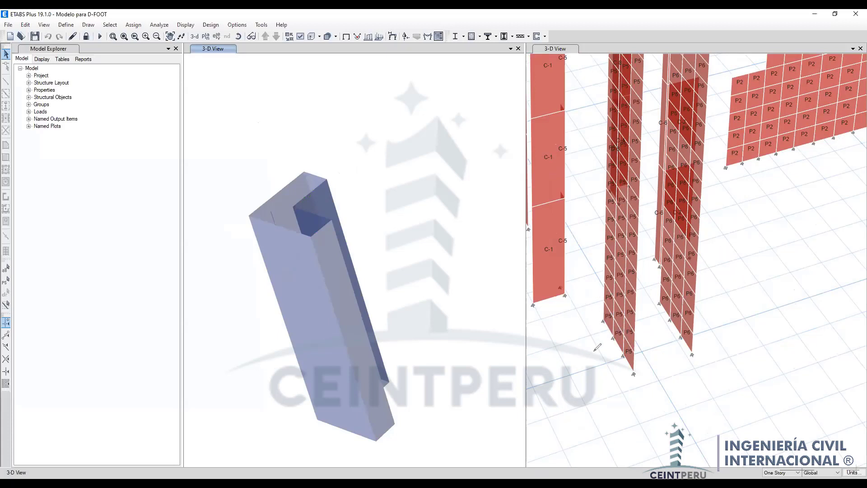
mouse_move(594, 348)
left_mouse_down()
mouse_move(625, 242)
mouse_move(610, 199)
left_mouse_up()
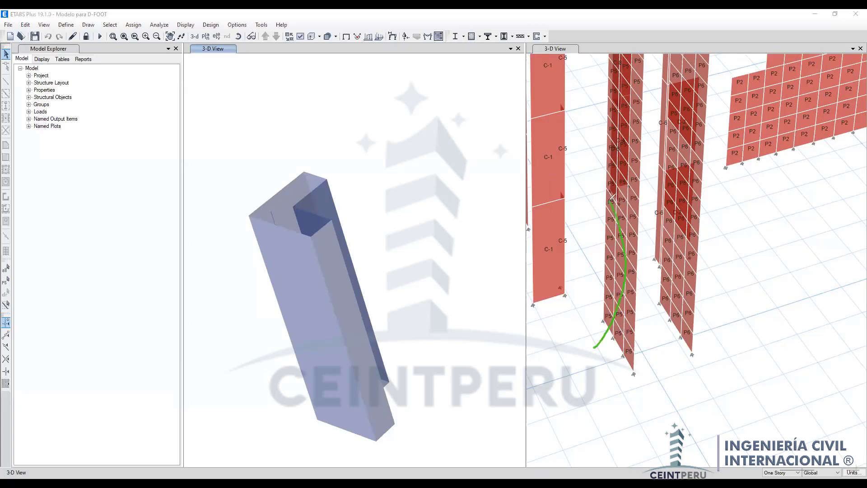
mouse_move(551, 297)
left_mouse_down()
mouse_move(618, 278)
mouse_move(601, 274)
mouse_move(608, 284)
left_mouse_up()
mouse_move(644, 311)
left_mouse_down()
mouse_move(667, 339)
mouse_move(658, 317)
left_mouse_up()
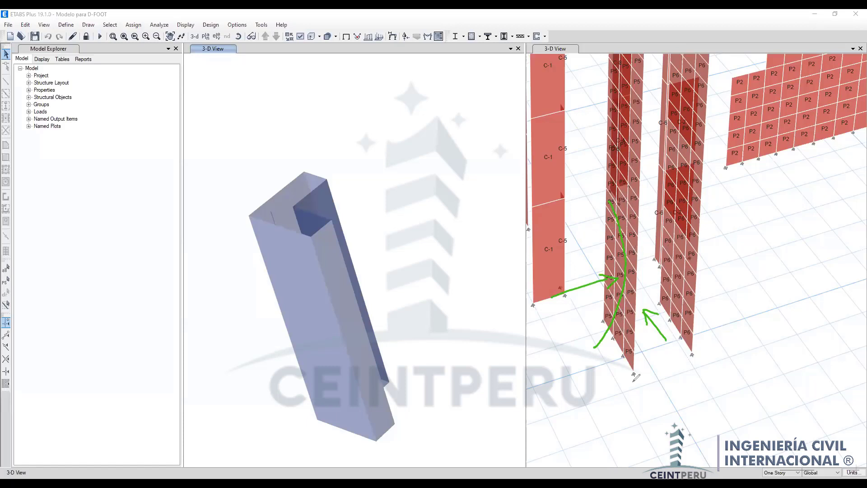
key("Escape")
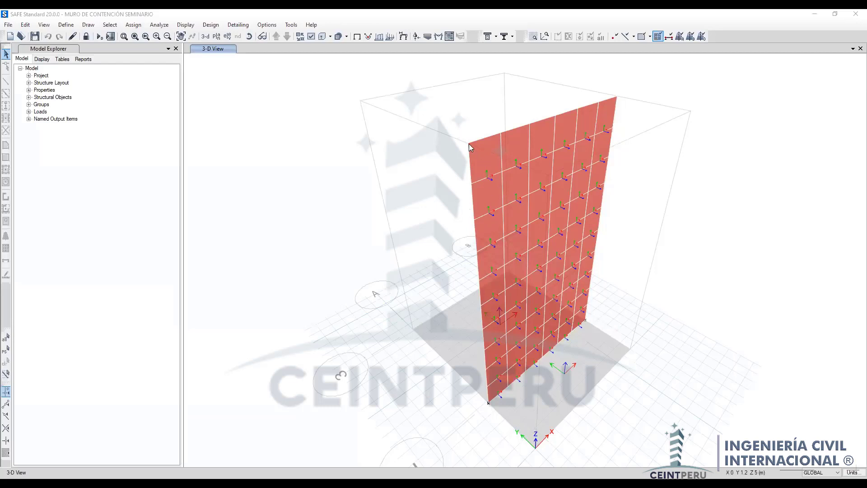
Step: Circle the 8.591 KN/m² pressure in Figura 4 of the PDF guide and return to the SAFE model
left_click(449, 36)
key("alt+Tab")
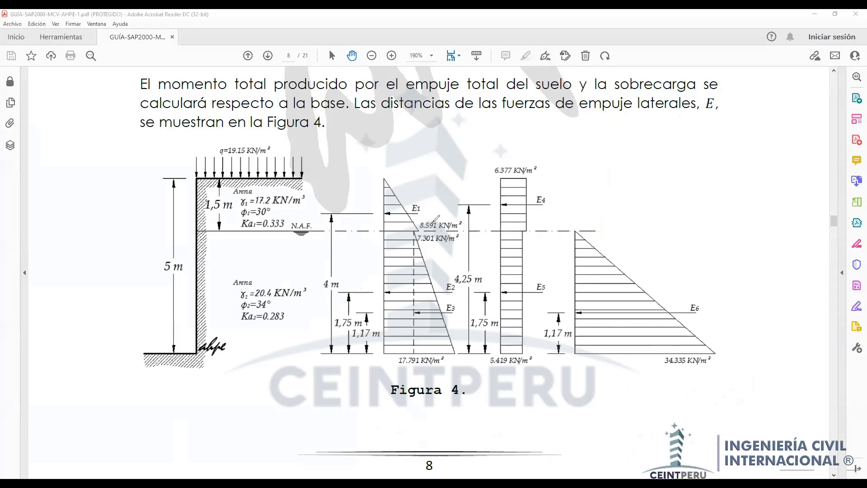
mouse_move(441, 212)
left_mouse_down()
mouse_move(421, 212)
mouse_move(414, 226)
mouse_move(434, 233)
mouse_move(465, 217)
left_mouse_up()
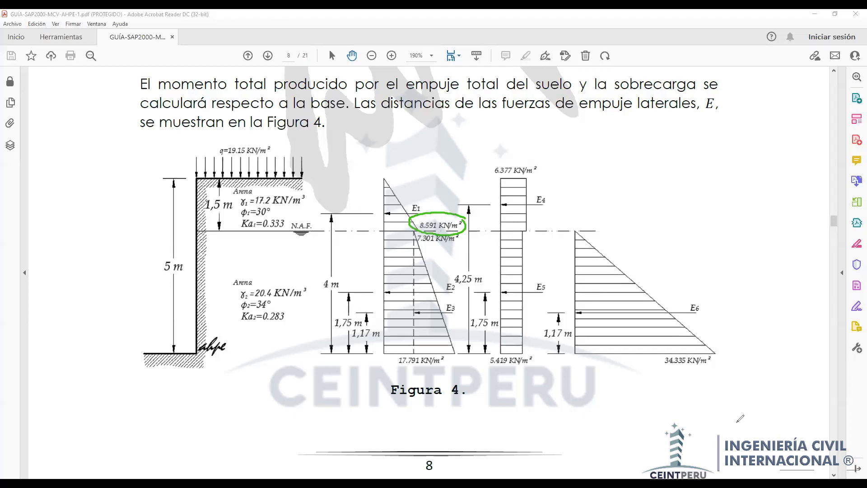
key("alt+Tab")
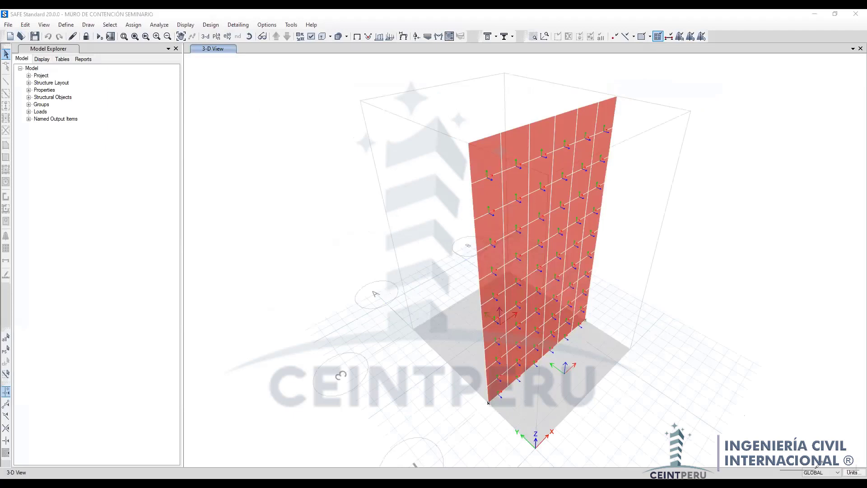
Step: Set the SAFE units to the metric defaults and select the upper three rows of shells in the retaining wall
left_click(852, 473)
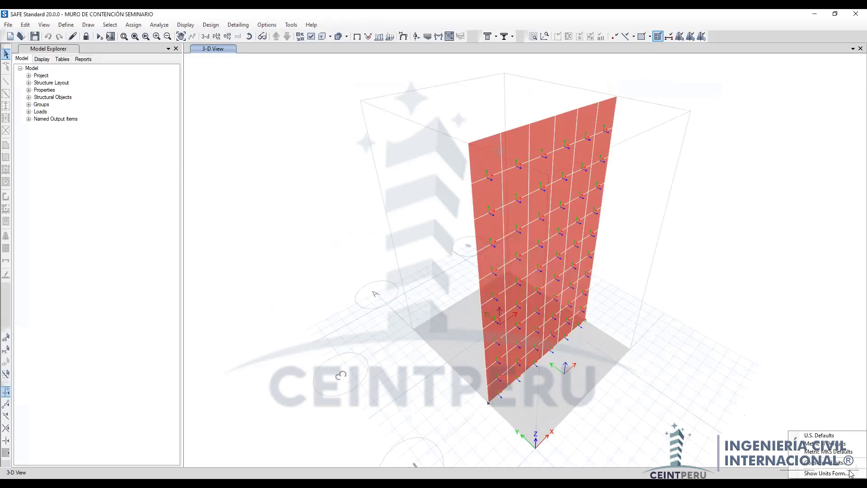
left_click(832, 449)
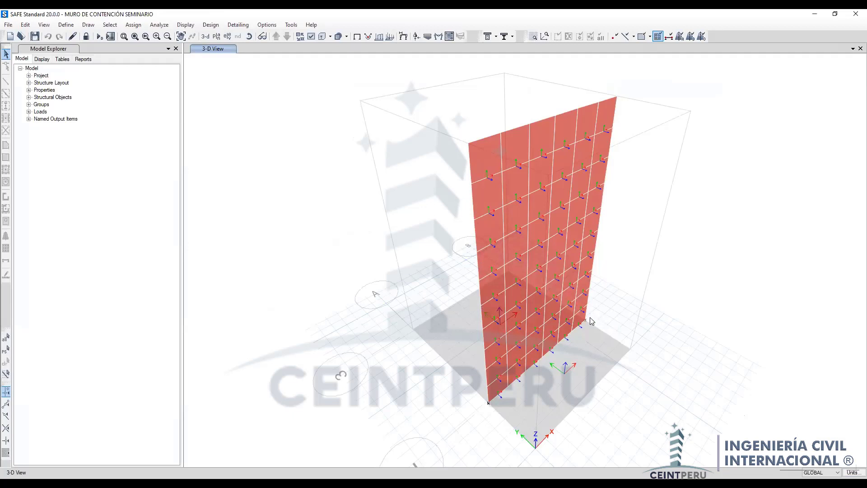
middle_click_drag(592, 315, 643, 252, "shift")
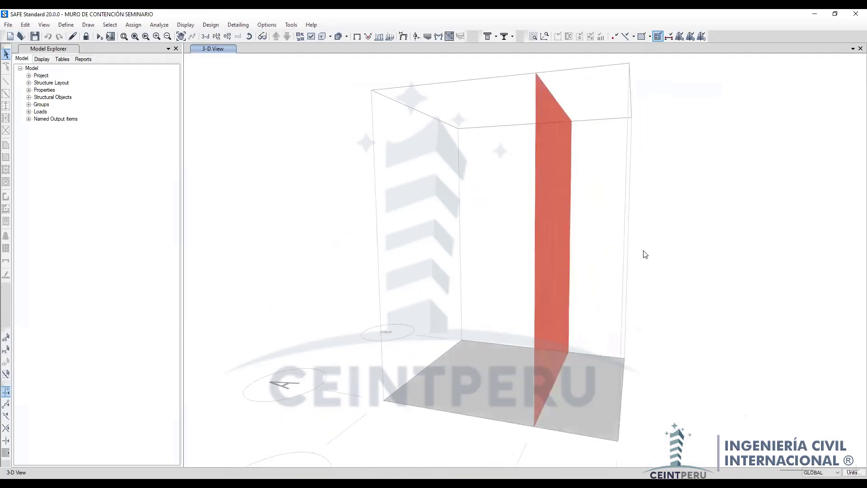
left_click_drag(510, 62, 613, 206)
mouse_move(656, 239)
middle_mouse_down("shift")
mouse_move(615, 269)
mouse_move(701, 287)
mouse_move(652, 235)
middle_mouse_up("shift")
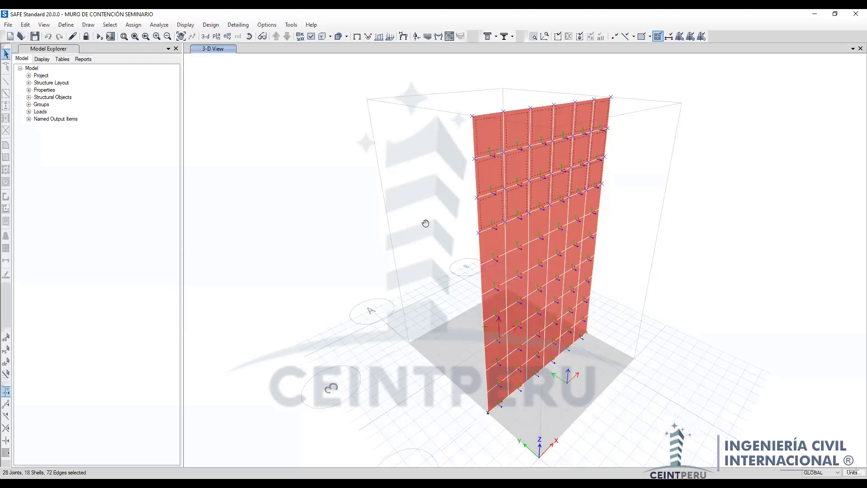
Step: Switch to the PDF guide, mark the apex of the E1 pressure triangle and the 8.591 KN/m² value, and erase the marks
key("alt+Tab")
left_click_drag(386, 173, 385, 173)
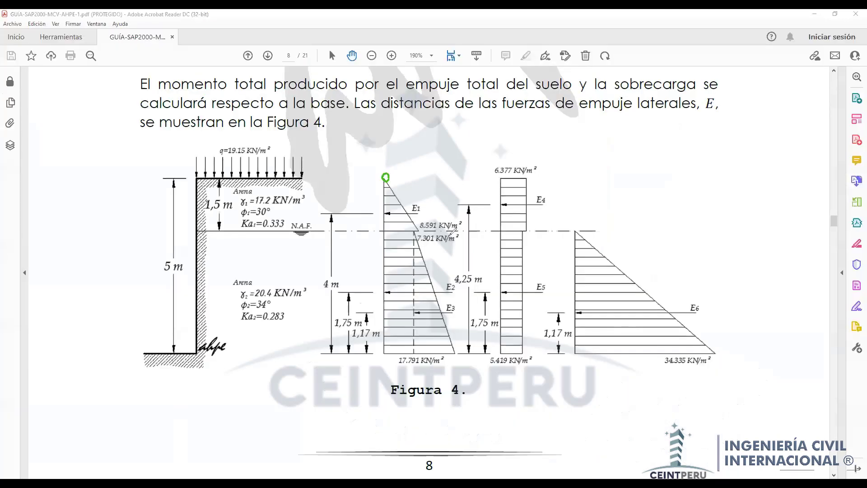
left_click_drag(463, 222, 473, 220)
key("e")
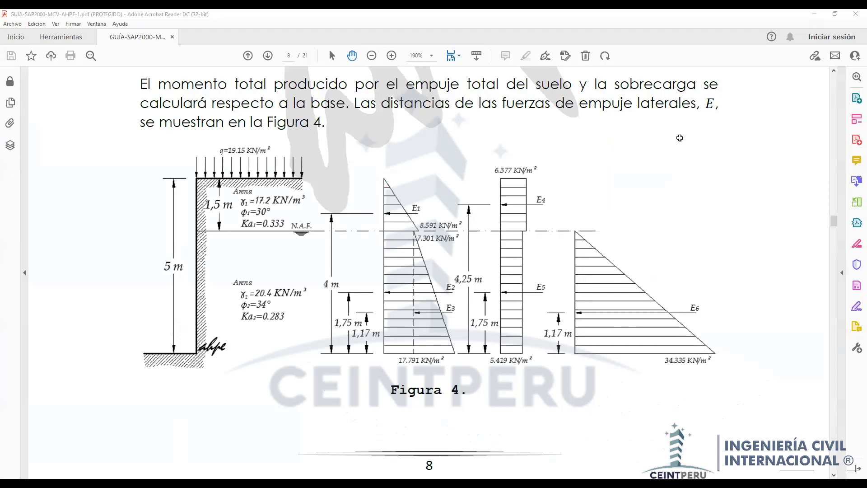
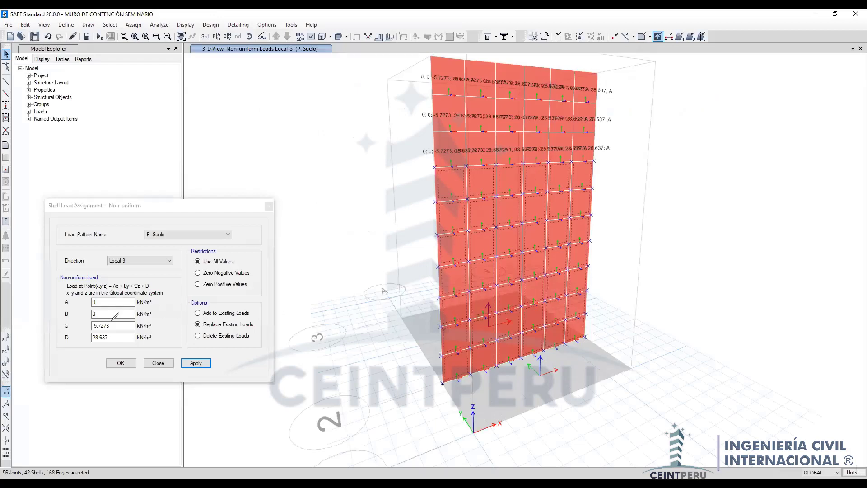
Step: Circle the C and D coefficients in the non-uniform shell load form, erase the circle, and switch to the PDF guide
mouse_move(113, 316)
left_mouse_down()
mouse_move(86, 343)
mouse_move(122, 342)
mouse_move(114, 325)
mouse_move(122, 313)
left_mouse_up()
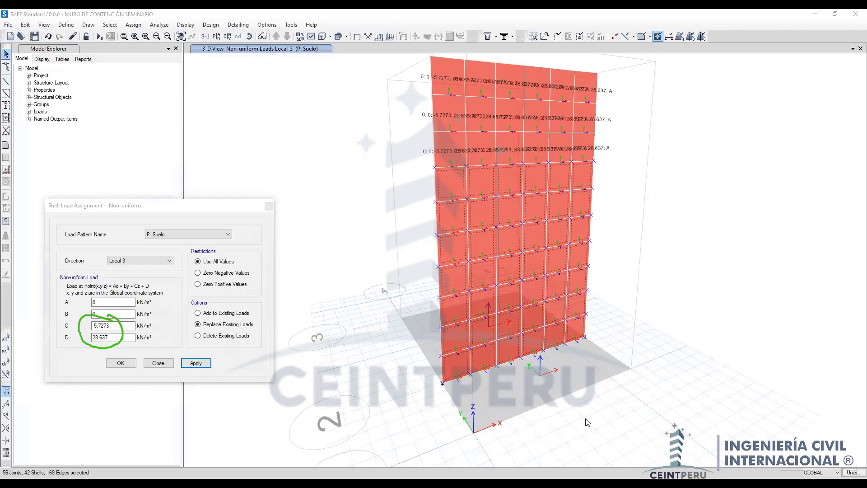
key("Escape")
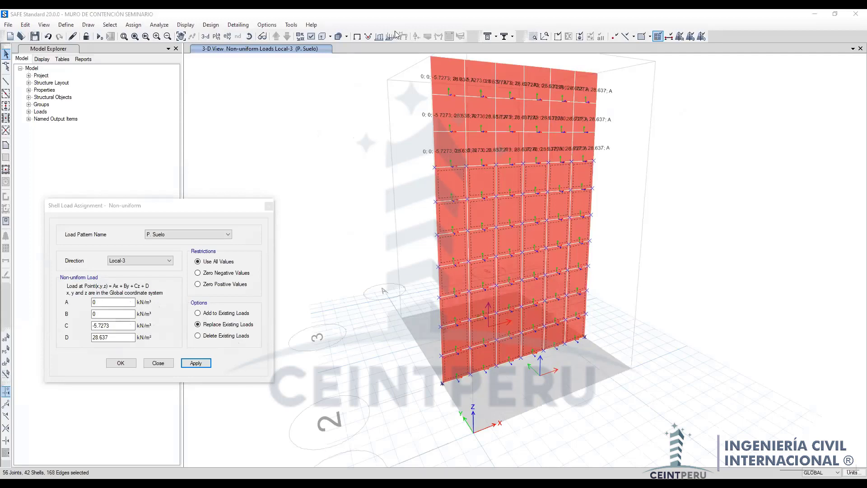
key("alt+Tab")
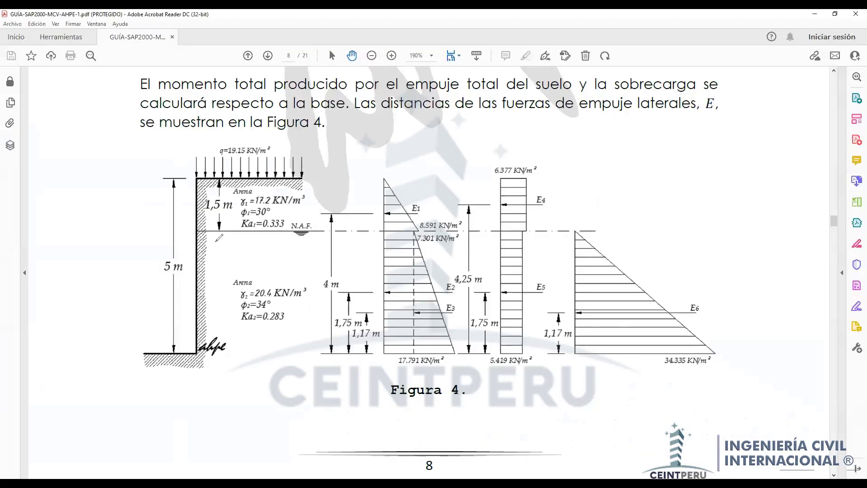
Step: Annotate Figura 4 with heights 3.5 and 0, mark the 7.301 and 17.791 KN/m² pressures, erase the marks, and return to SAFE
left_click(239, 258)
mouse_move(216, 242)
left_mouse_down()
mouse_move(233, 260)
mouse_move(256, 240)
left_mouse_up()
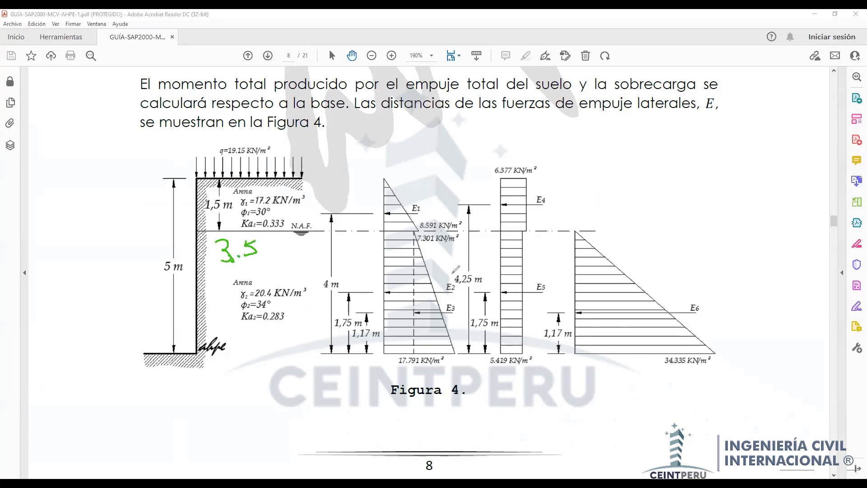
mouse_move(417, 244)
left_mouse_down()
mouse_move(437, 255)
mouse_move(455, 246)
left_mouse_up()
left_click_drag(235, 348, 238, 346)
mouse_move(452, 350)
left_mouse_down()
mouse_move(410, 346)
mouse_move(394, 356)
mouse_move(400, 367)
mouse_move(434, 375)
mouse_move(446, 371)
mouse_move(448, 370)
left_mouse_up()
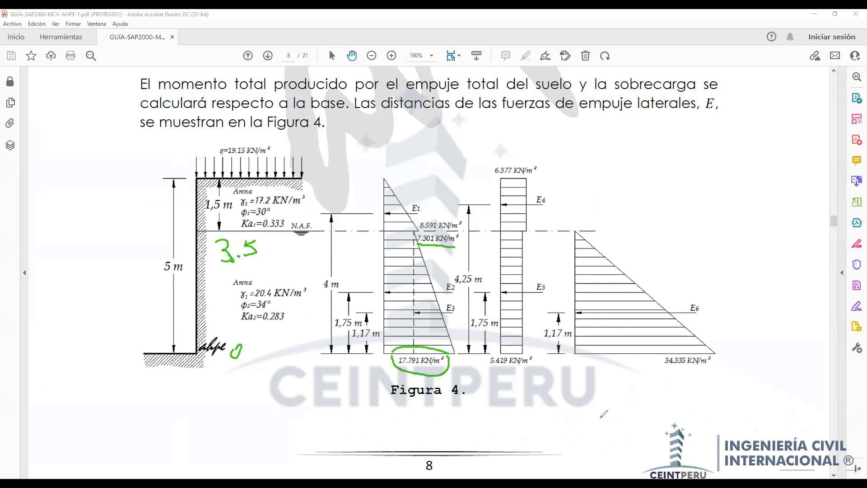
key("Escape")
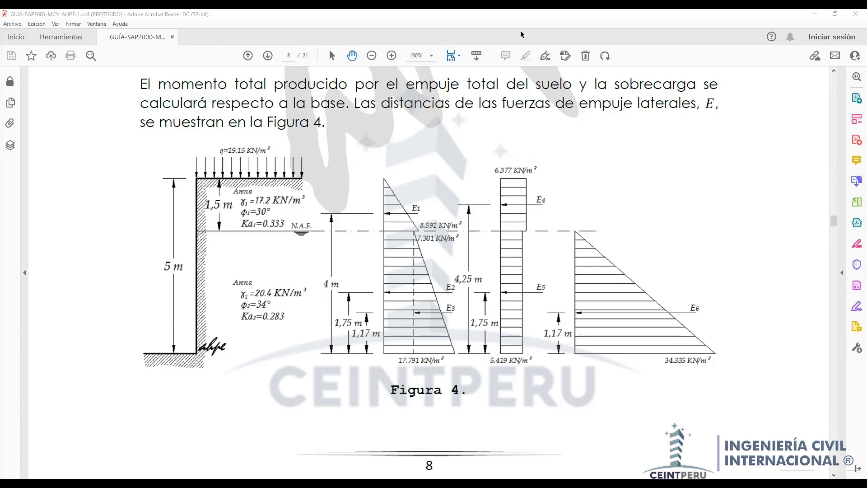
key("alt+Tab")
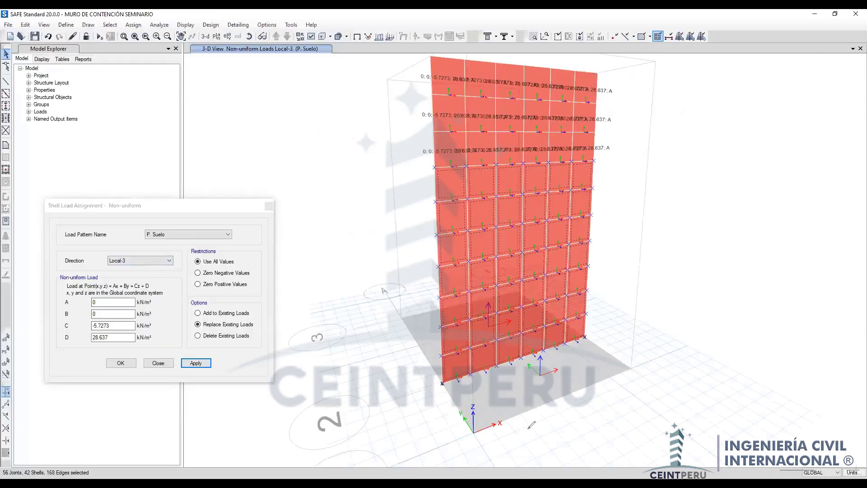
Step: Close the shell load form and rename the load pattern P. Suelo as P. Suelo 1
left_click_drag(127, 207, 148, 193)
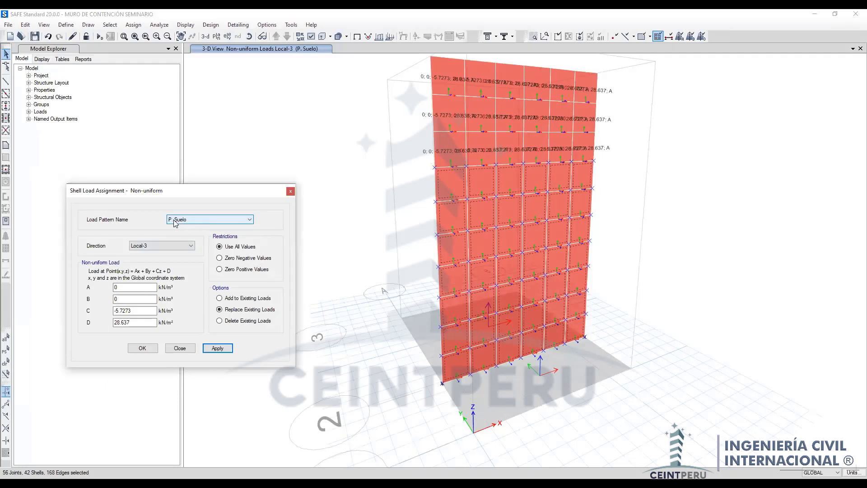
left_click(290, 191)
left_click(66, 24)
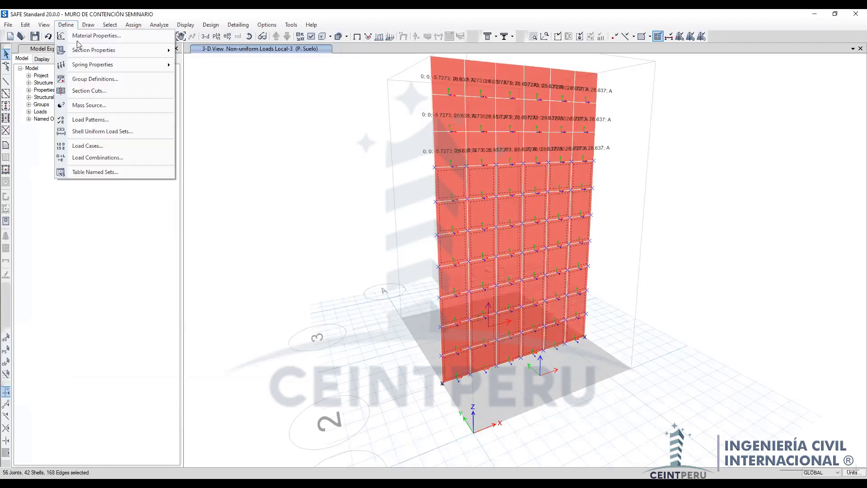
left_click(376, 312)
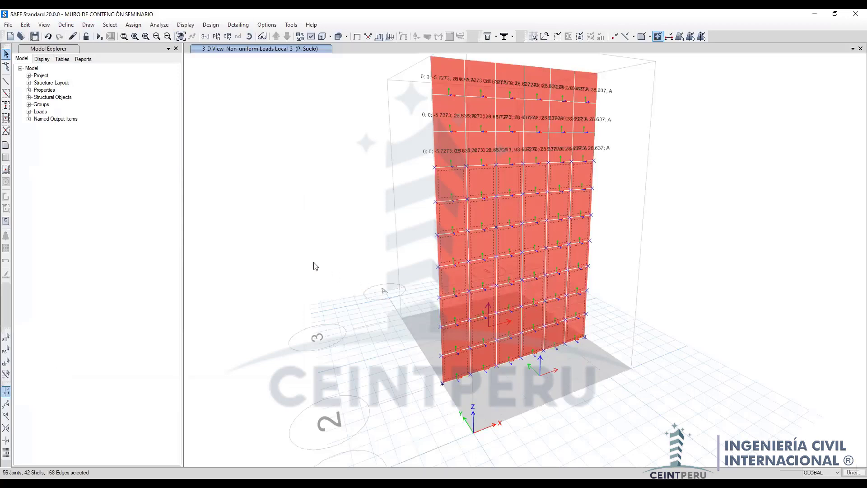
left_click(291, 240)
left_click(298, 227)
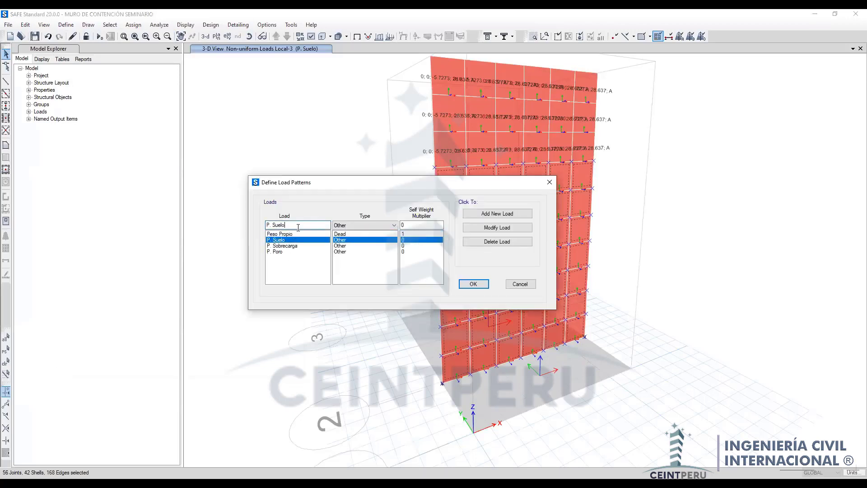
type("1")
left_click(497, 227)
Step: Add a load pattern named P. Suelo 2 with type Other and self-weight multiplier 0, and accept the load patterns
left_click(305, 227)
key("BackSpace")
type("2")
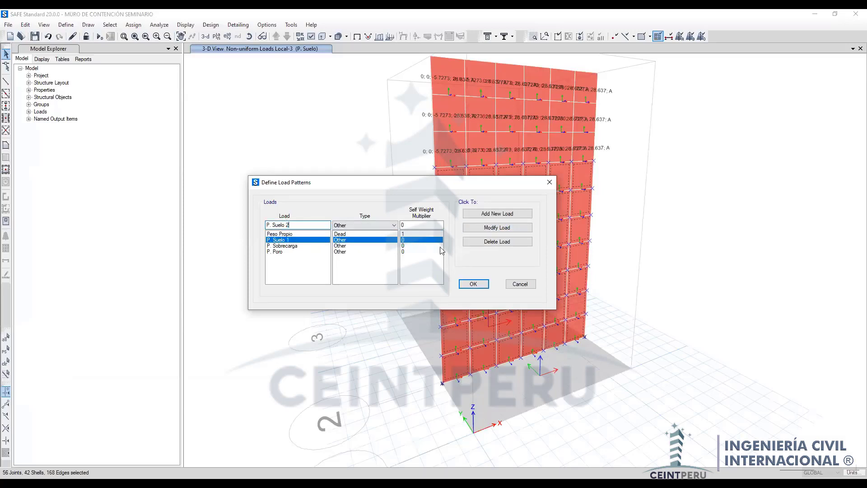
left_click(497, 213)
left_click(474, 284)
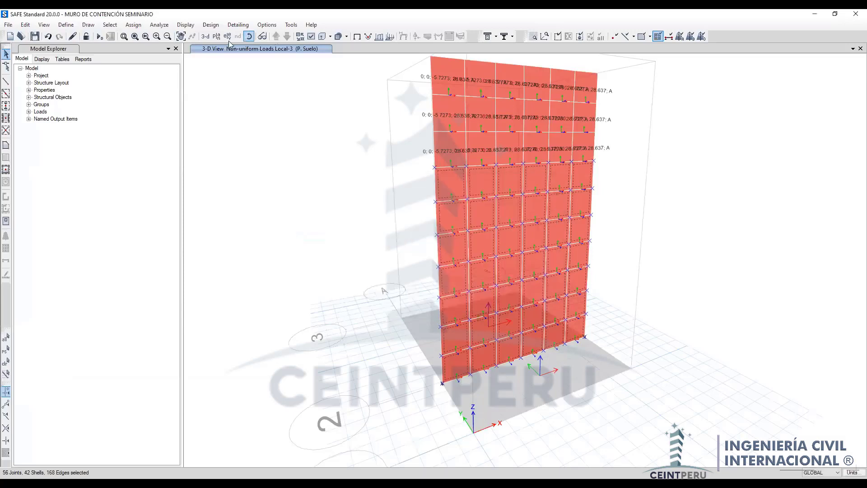
Step: Open the non-uniform load assignment for the selected lower wall shells and set C to -2.997142857 and D to 17.791
left_click(133, 25)
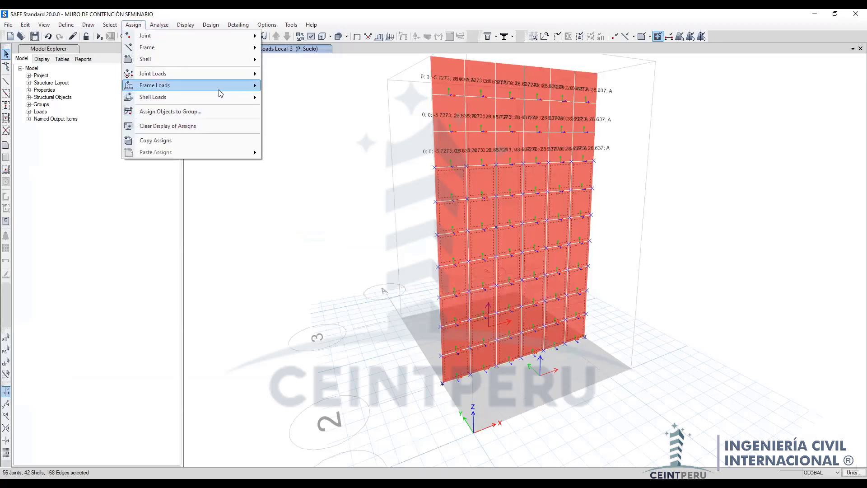
mouse_move(221, 98)
left_click(308, 121)
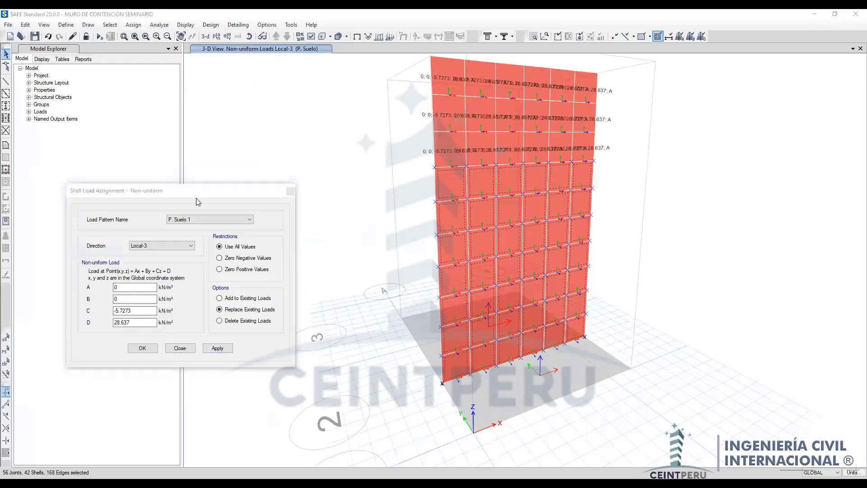
left_click(194, 191)
type("-2.997142857")
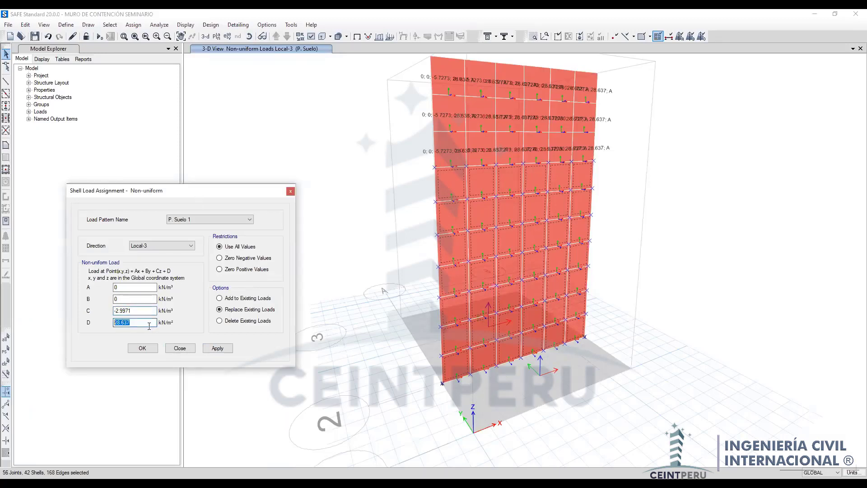
left_click(149, 323)
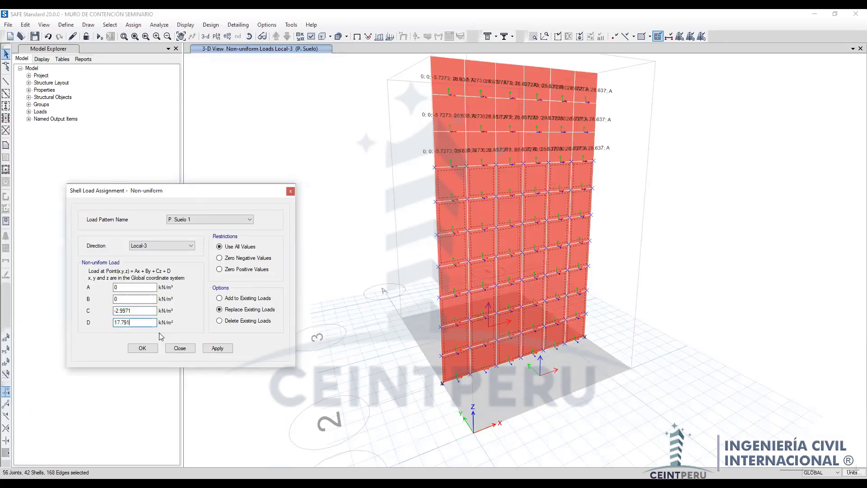
Step: Apply the non-uniform load to the lower wall shells under pattern P. Suelo 2 in the Local-3 direction, replacing existing loads
left_click(223, 350)
left_click(218, 219)
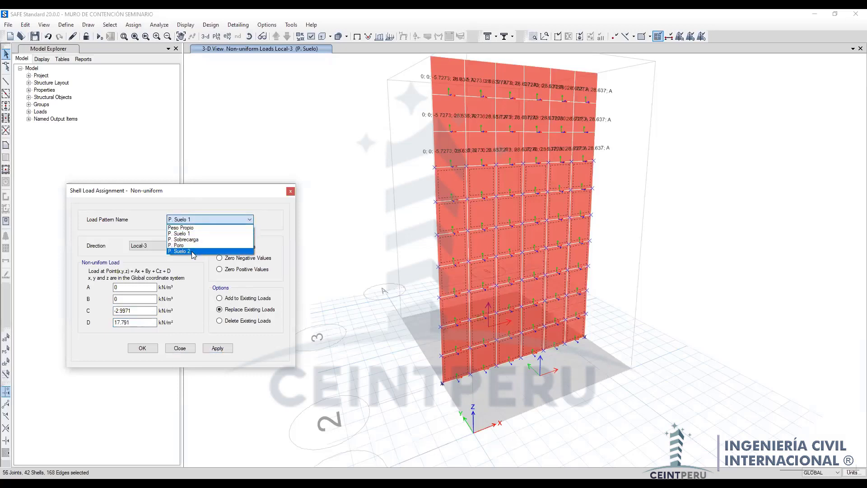
left_click(193, 252)
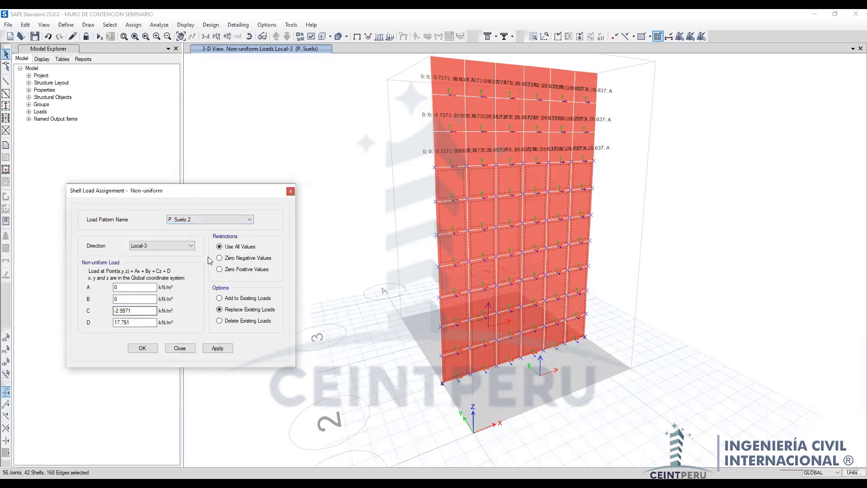
left_click(218, 349)
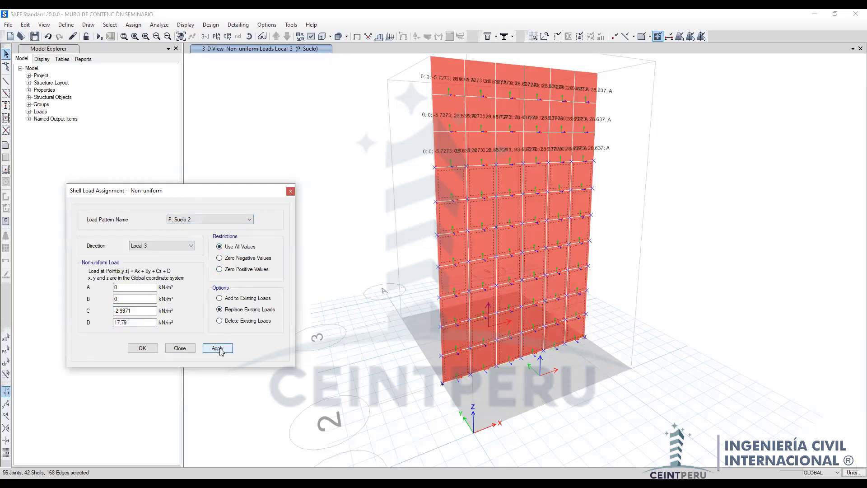
left_click(218, 349)
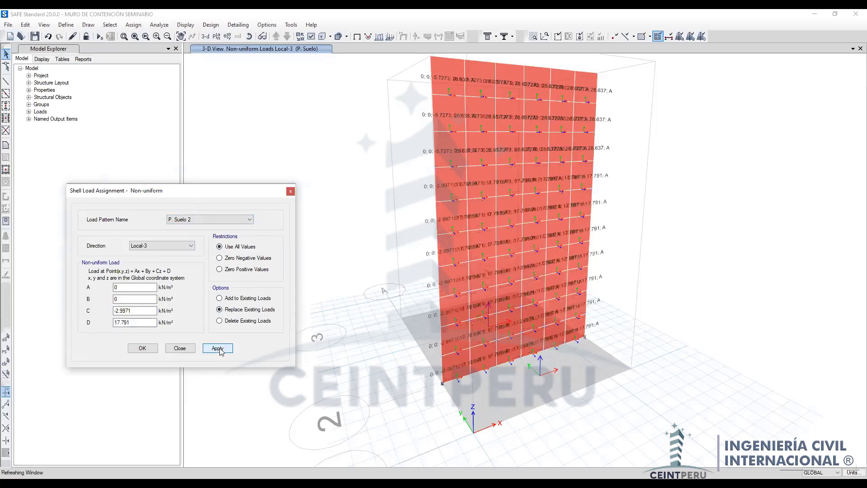
Step: Select the horizontal base slab shell at the foot of the wall and set coefficient C of its non-uniform load to 0
left_click(445, 270)
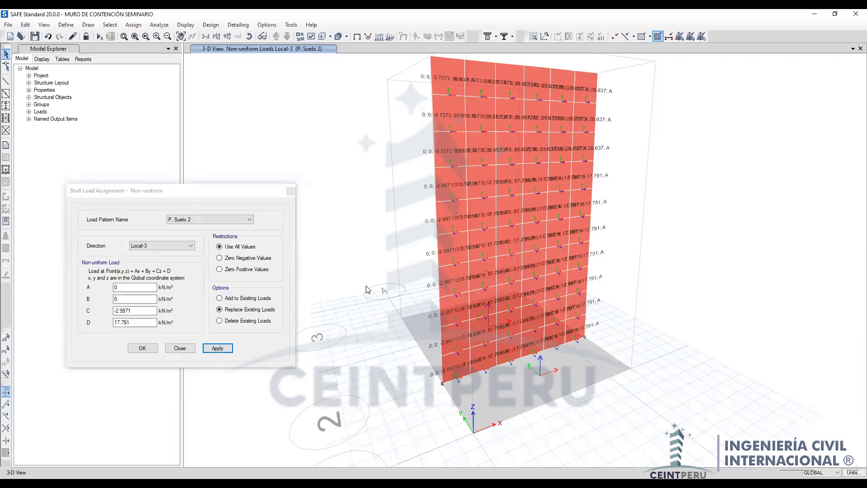
middle_click_drag(364, 289, 431, 298, "shift")
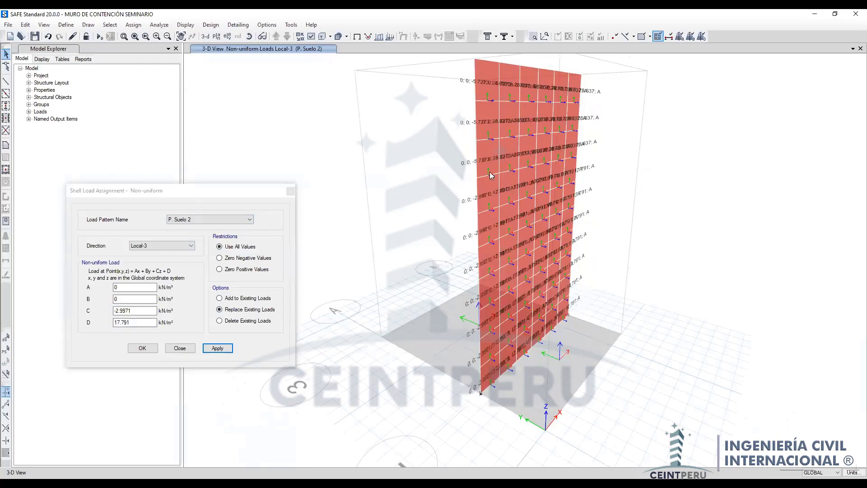
middle_click_drag(405, 231, 448, 295, "shift")
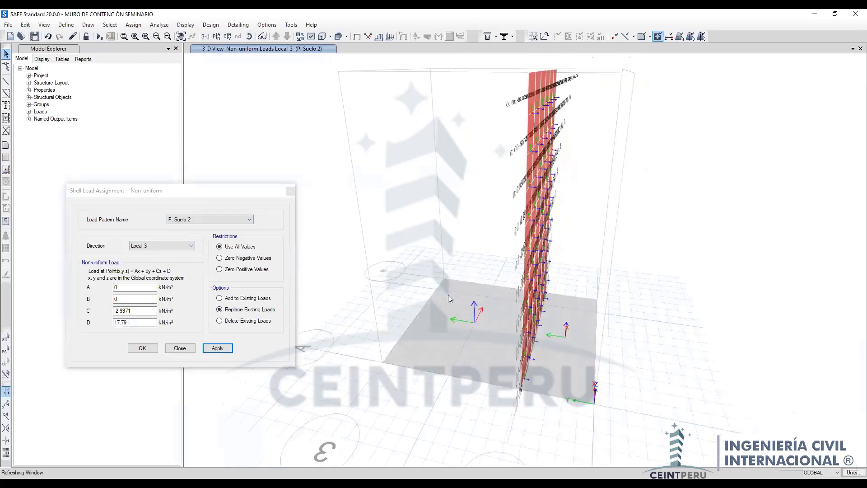
left_click(456, 319)
left_click(457, 319)
left_click(442, 317)
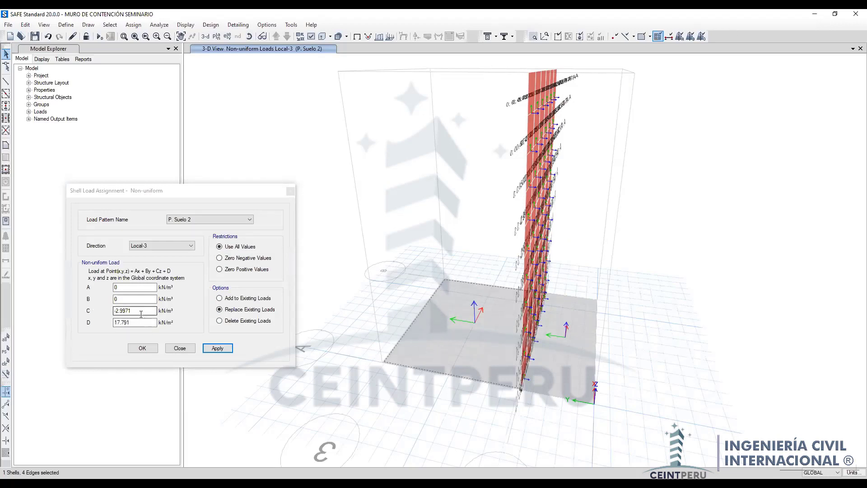
left_click_drag(136, 322, 111, 319)
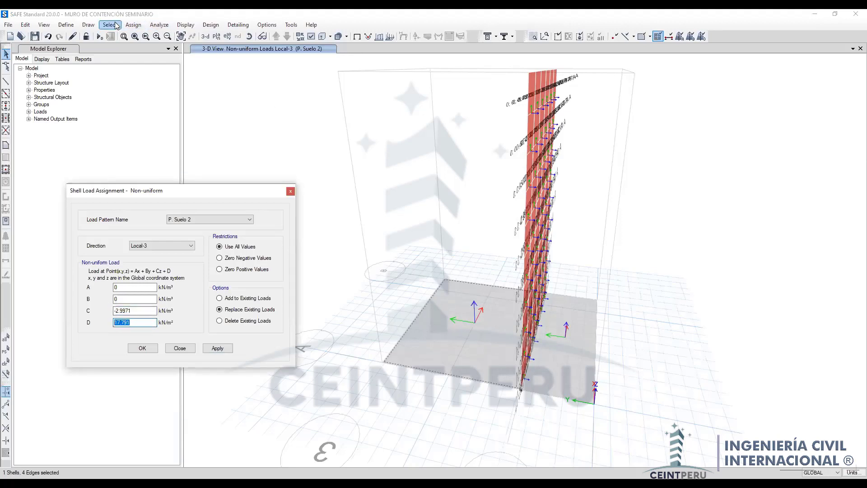
left_click(133, 25)
mouse_move(181, 98)
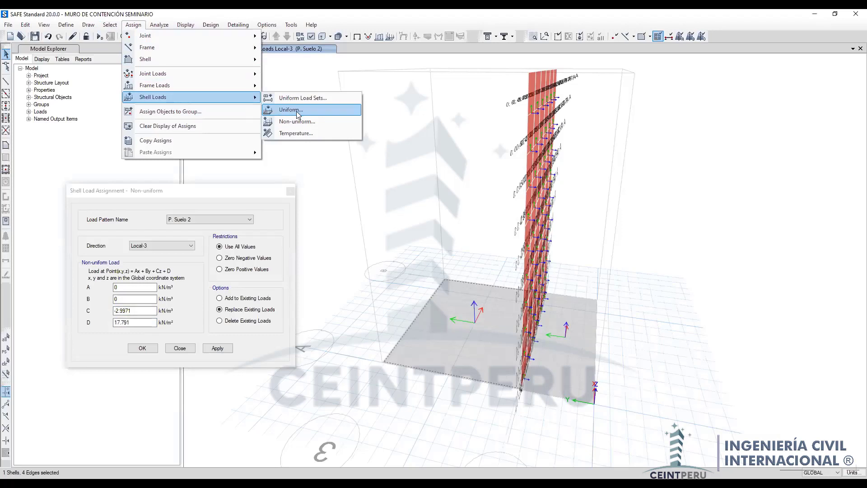
left_click(210, 191)
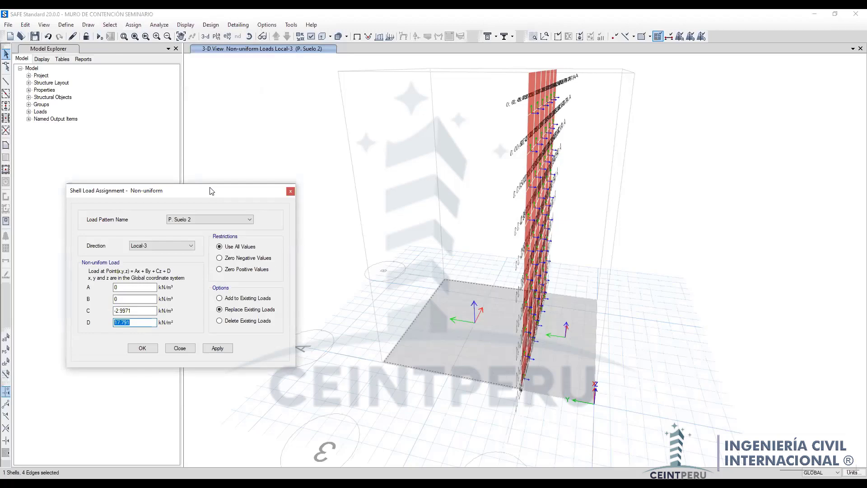
double_click(124, 308)
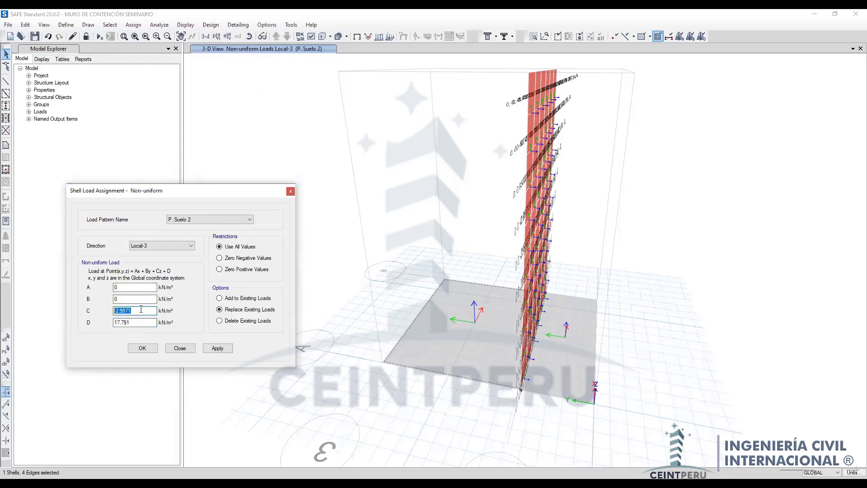
type("0")
double_click(123, 323)
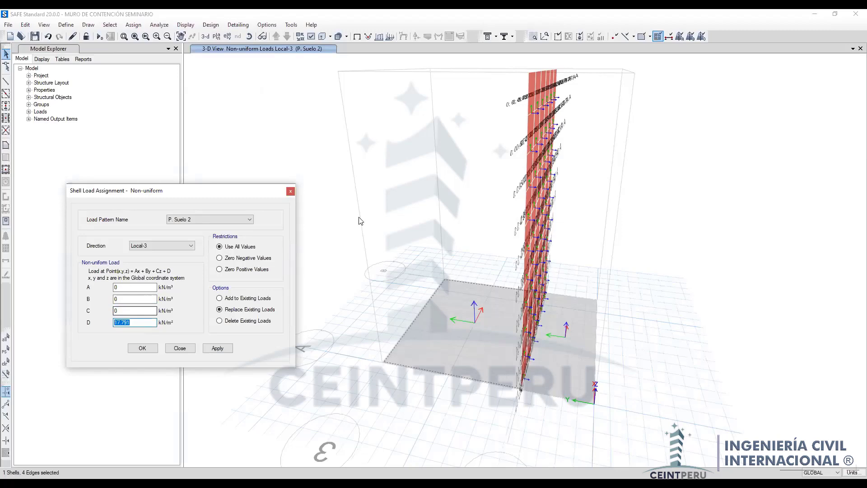
Step: Switch to the PDF guide and look up the vertical soil, surcharge and water pressures at 5.00 m depth
key("alt+Tab")
scroll(404, 307, "up", 5)
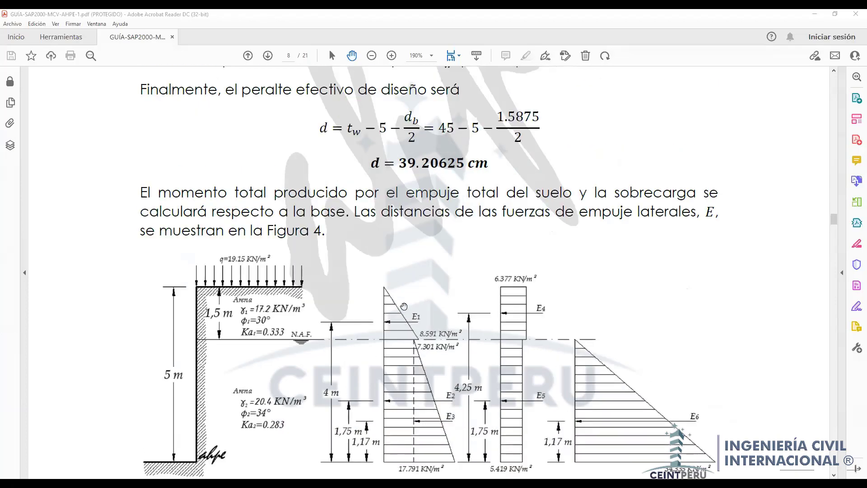
scroll(404, 306, "up", 20)
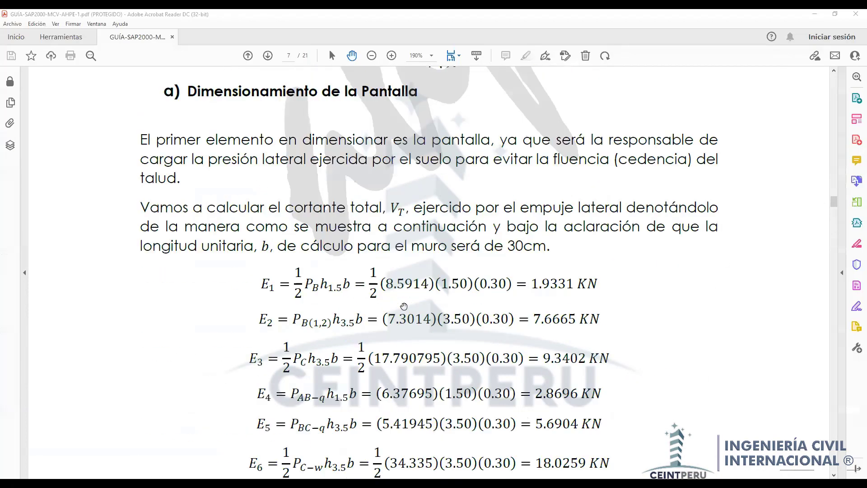
scroll(404, 306, "up", 20)
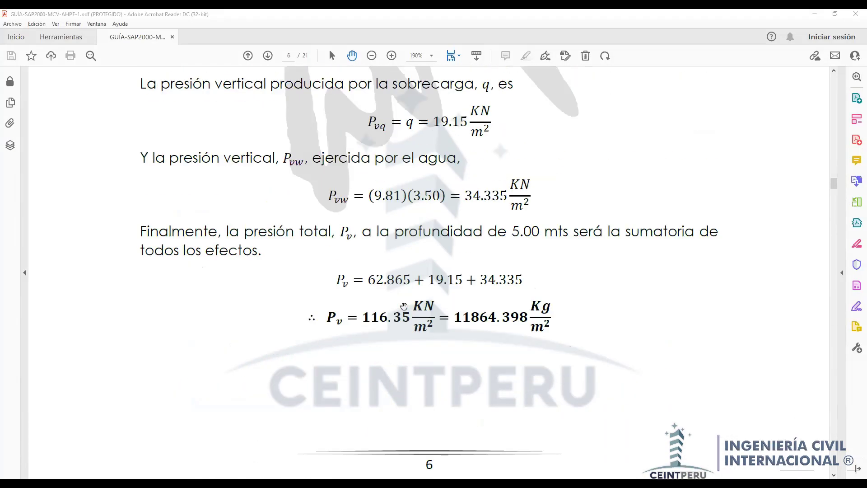
scroll(404, 307, "up", 1)
scroll(370, 310, "up", 2)
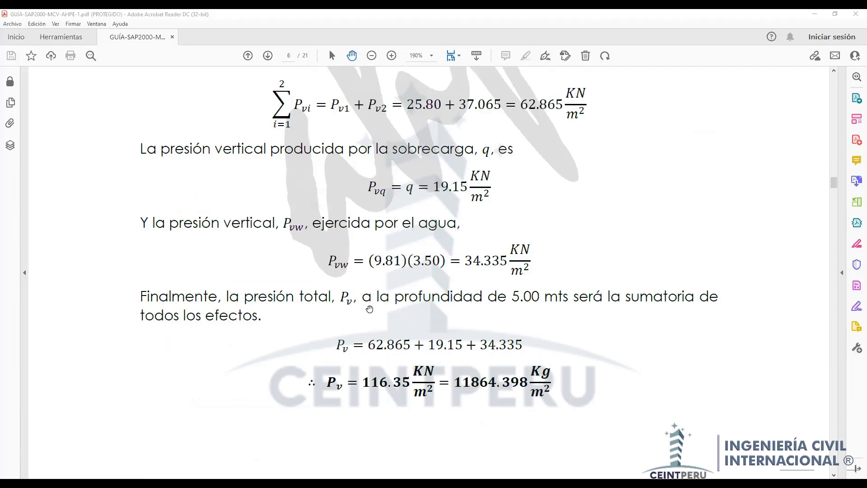
scroll(371, 299, "up", 3)
scroll(371, 295, "down", 5)
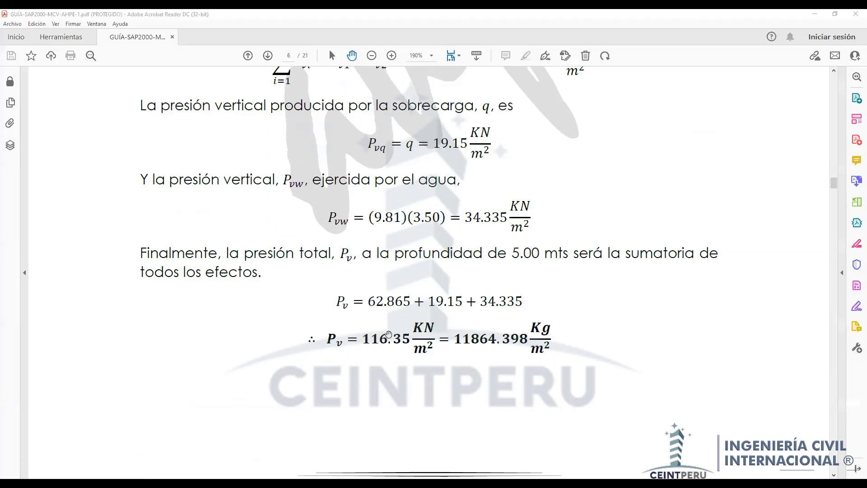
Step: Set coefficient D of the base slab's non-uniform load to the guide's total vertical pressure, 116.35 kN/m²
scroll(394, 334, "up", 1)
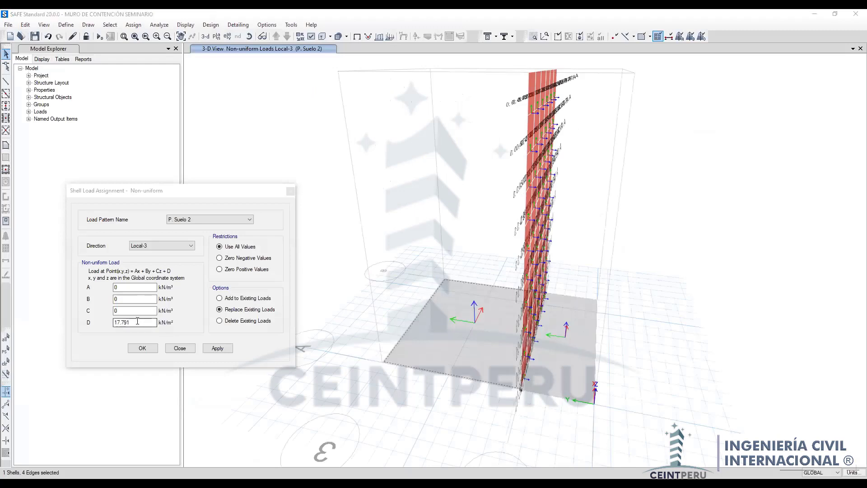
left_click(94, 321)
type("11")
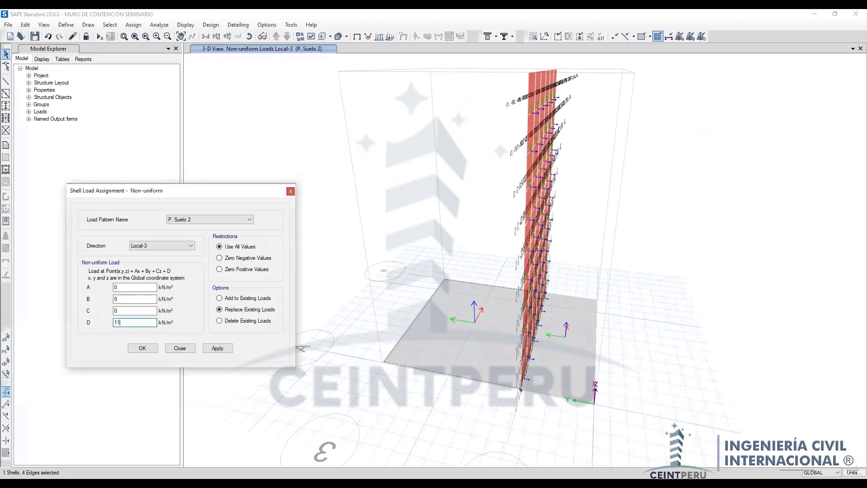
type("6.35")
left_click_drag(197, 195, 229, 191)
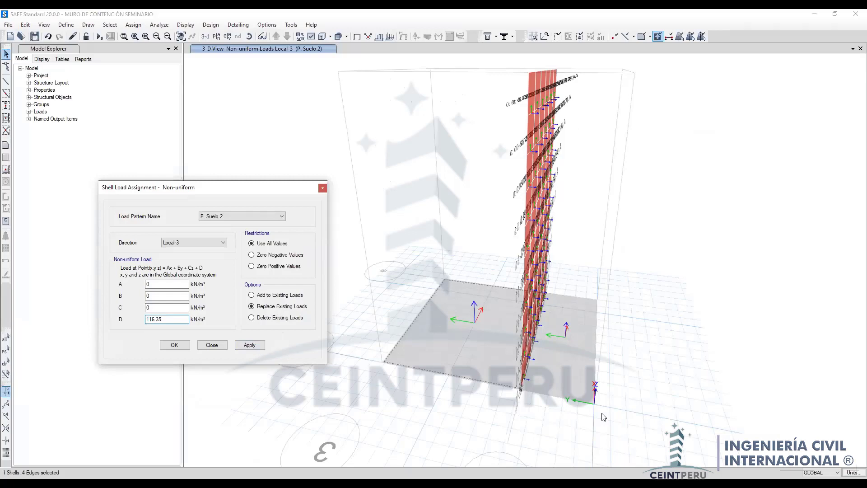
mouse_move(240, 354)
left_mouse_down()
mouse_move(231, 344)
mouse_move(269, 337)
left_mouse_up()
mouse_move(178, 240)
left_mouse_down()
mouse_move(183, 231)
mouse_move(158, 230)
mouse_move(167, 250)
mouse_move(177, 234)
left_mouse_up()
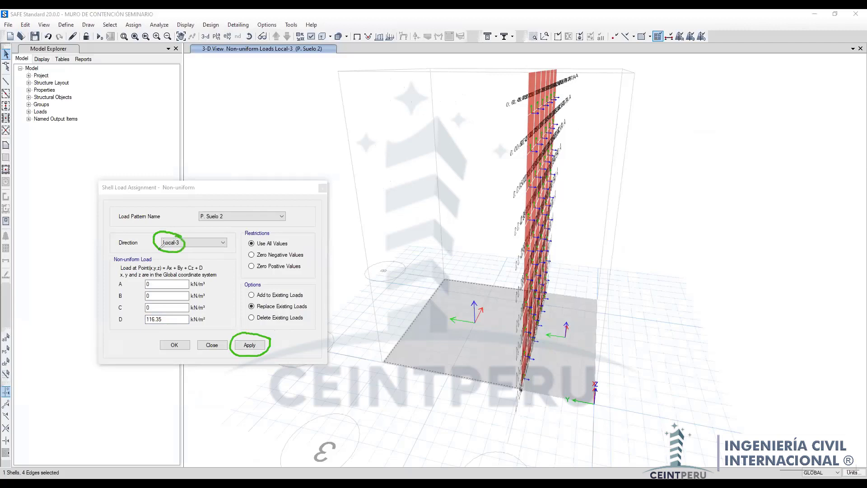
left_click_drag(163, 312, 140, 316)
left_click_drag(170, 320, 164, 312)
mouse_move(478, 314)
left_mouse_down()
mouse_move(477, 292)
mouse_move(452, 335)
mouse_move(460, 316)
left_mouse_up()
left_click_drag(489, 288, 493, 338)
left_click_drag(493, 338, 499, 317)
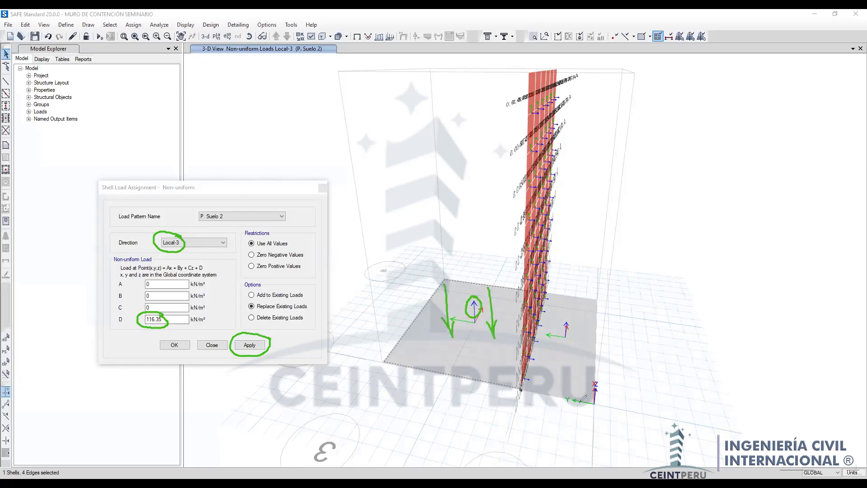
Step: Change coefficient D of the non-uniform load to -116.35 kN/m² and close the load assignment
left_click(171, 329)
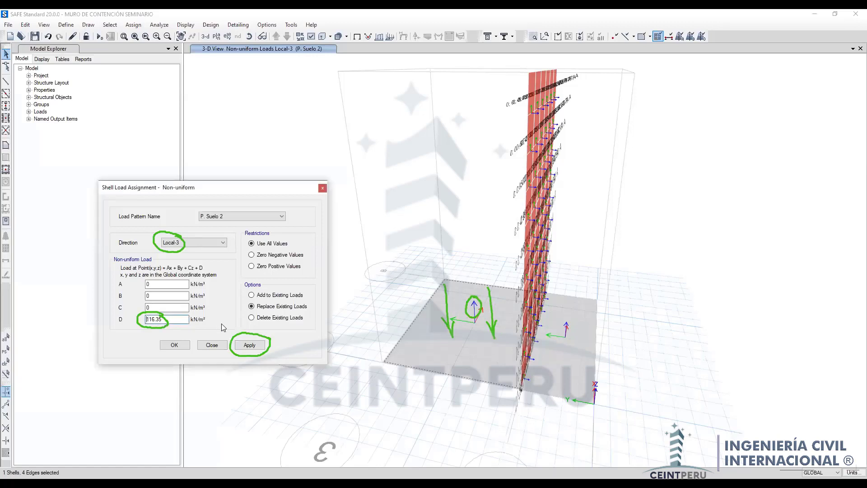
type("-")
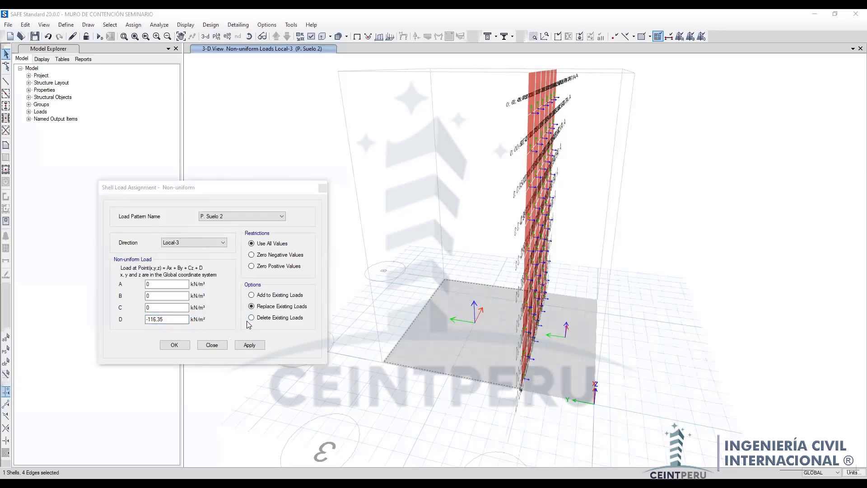
left_click(253, 345)
left_click(212, 345)
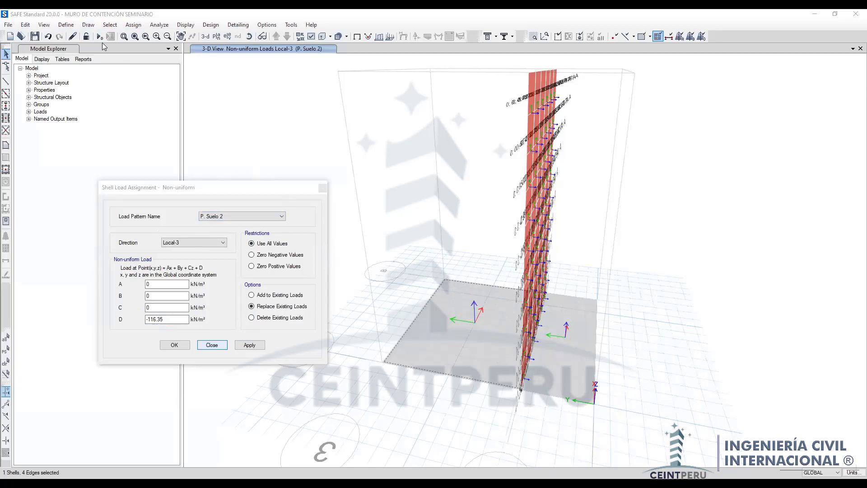
Step: Add a load pattern named P. Suelo 3 of type Other with a self-weight multiplier of 0
left_click(68, 26)
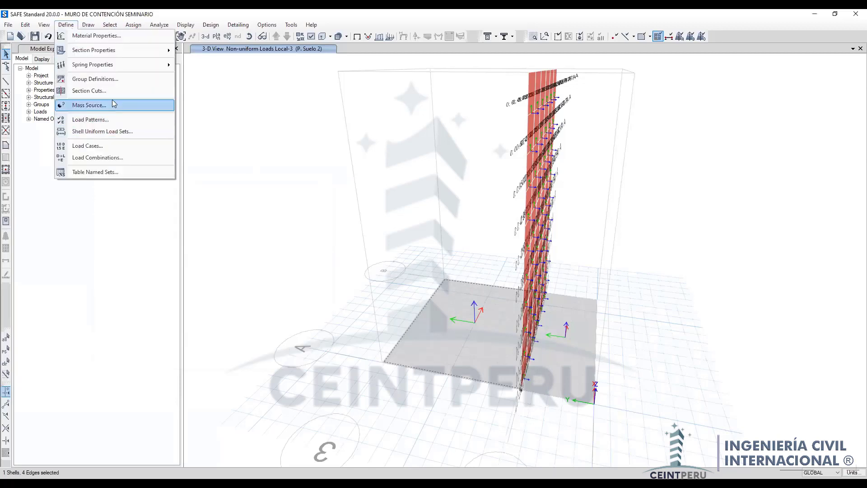
left_click(90, 120)
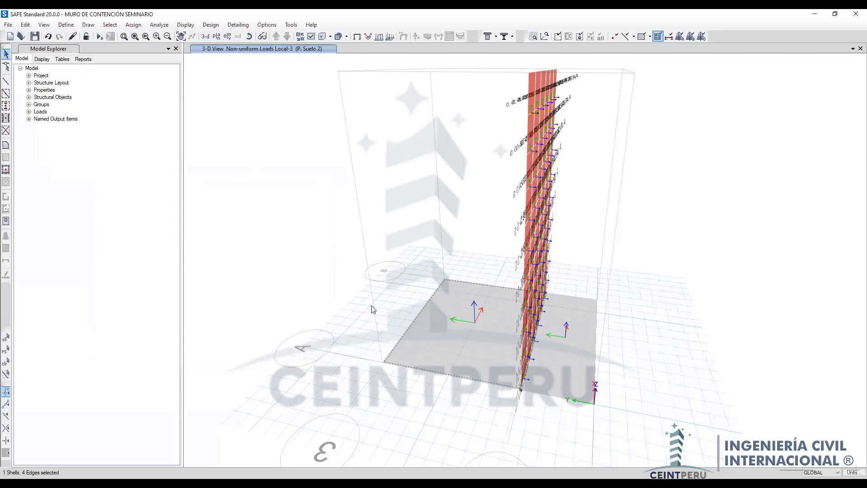
left_click(290, 258)
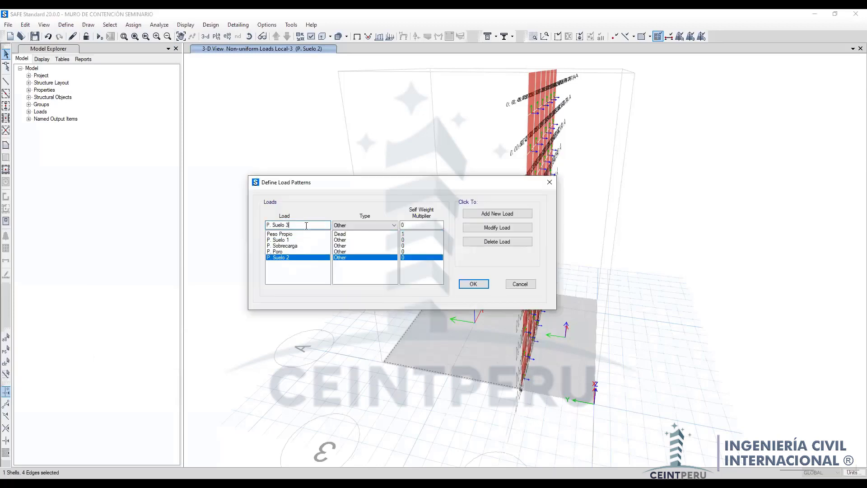
left_click(489, 215)
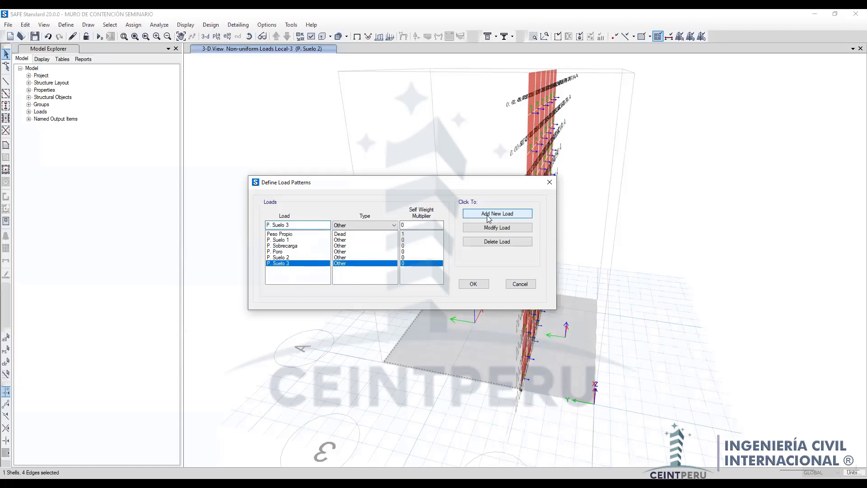
left_click(473, 284)
left_click(134, 26)
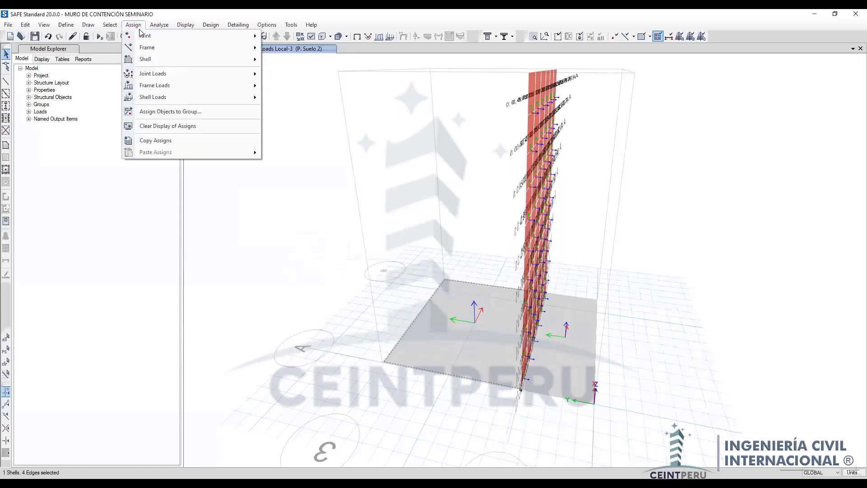
mouse_move(249, 98)
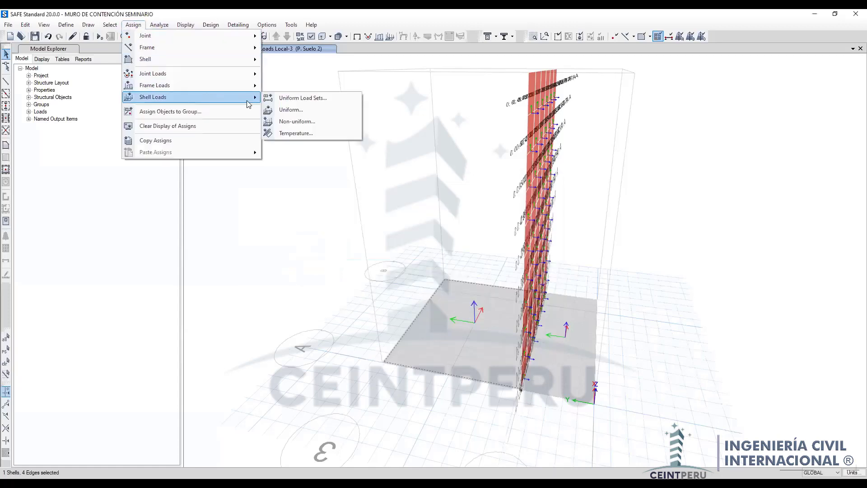
left_click(299, 112)
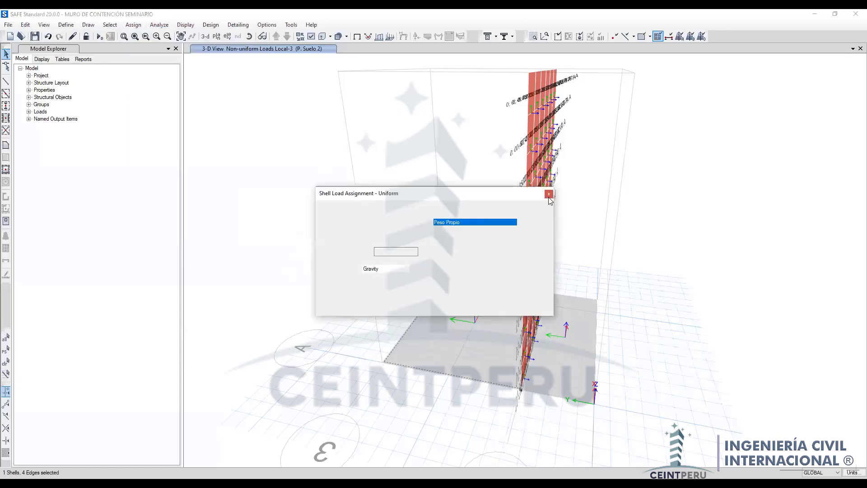
left_click(549, 194)
Step: Apply a non-uniform load with D -116.35 kN/m² to the selected base slab under pattern P. Suelo 3 in the Local-3 direction
left_click(133, 25)
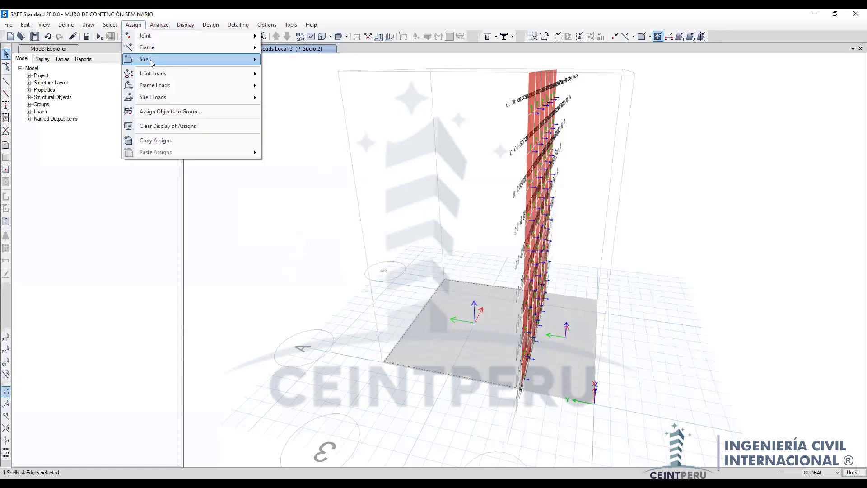
mouse_move(145, 59)
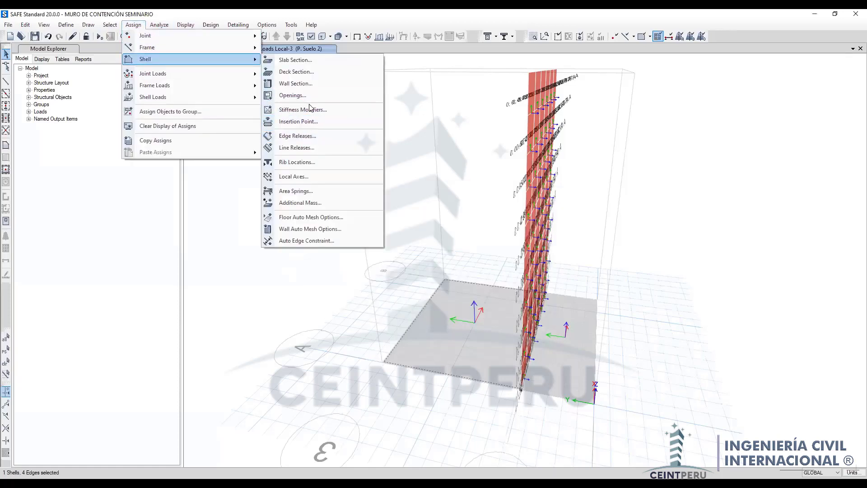
mouse_move(209, 96)
left_click(304, 121)
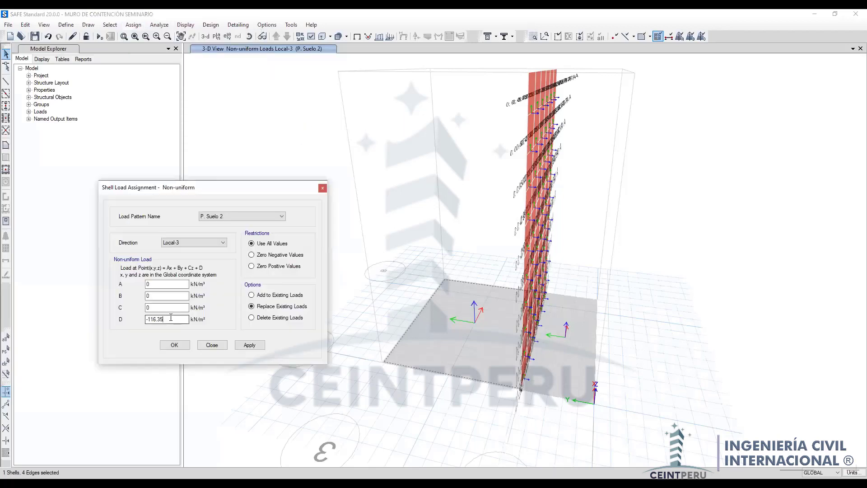
left_click(238, 218)
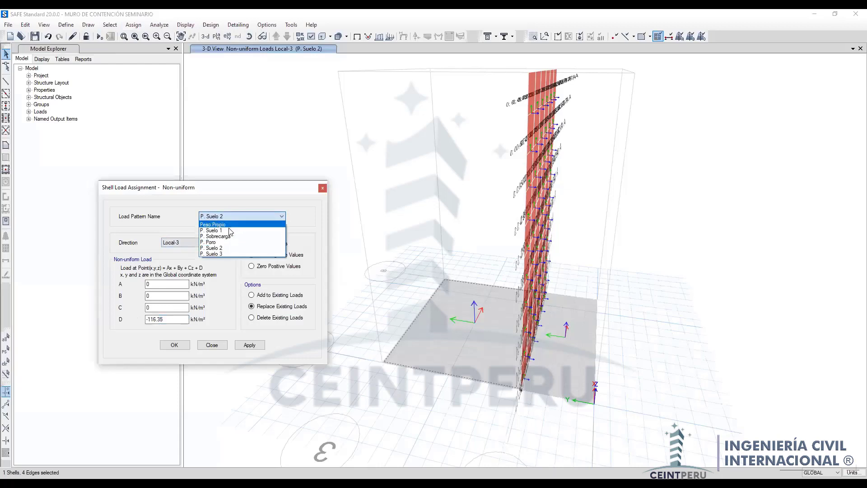
left_click(223, 255)
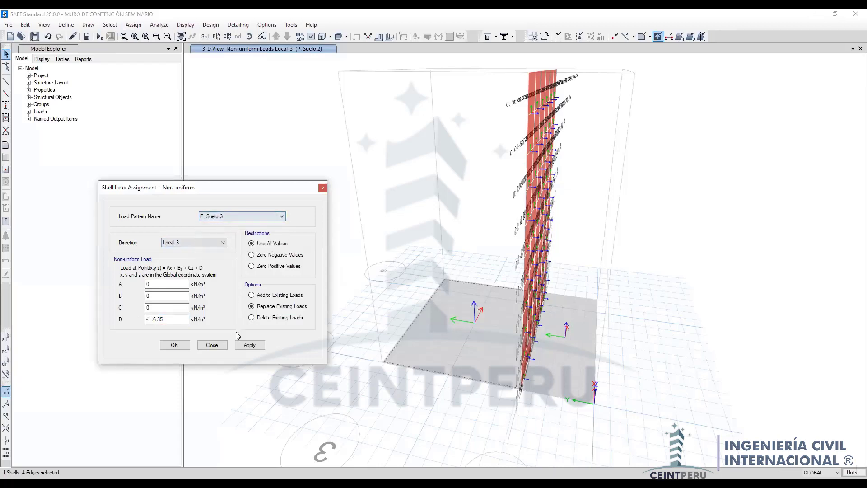
left_click(250, 345)
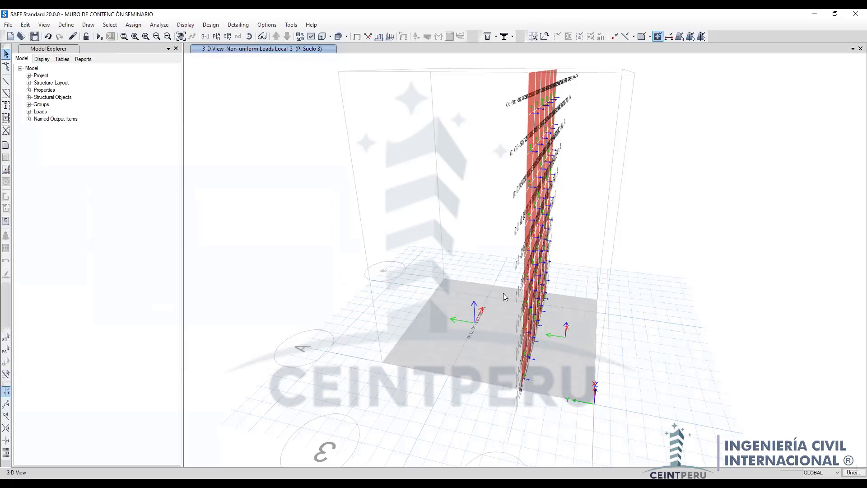
left_click(457, 317)
left_click(134, 24)
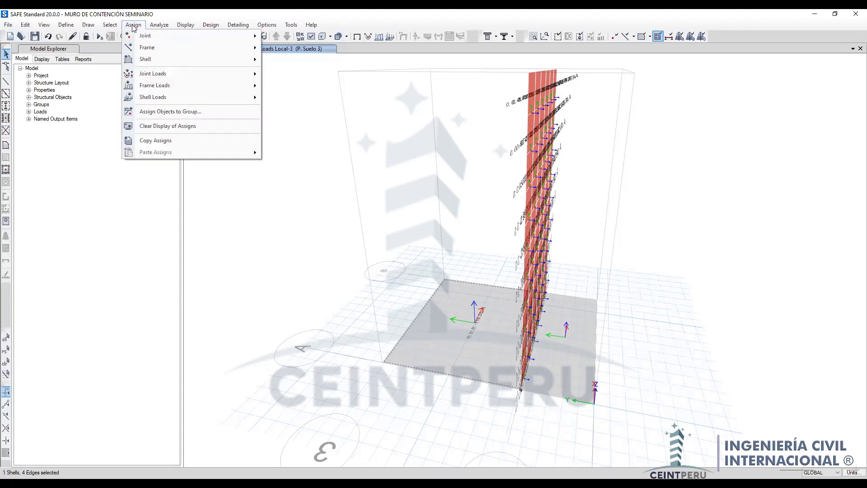
mouse_move(178, 96)
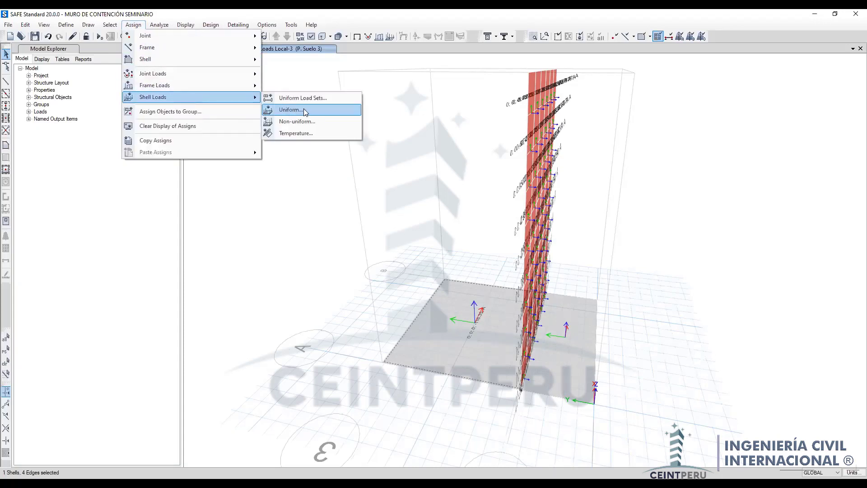
left_click(317, 222)
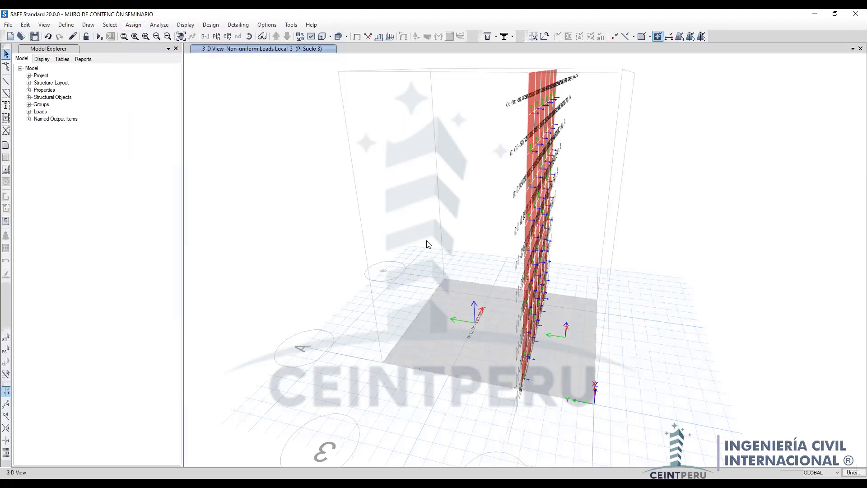
Step: Select the upper three rows of wall shells across the full width of the wall
key("F4")
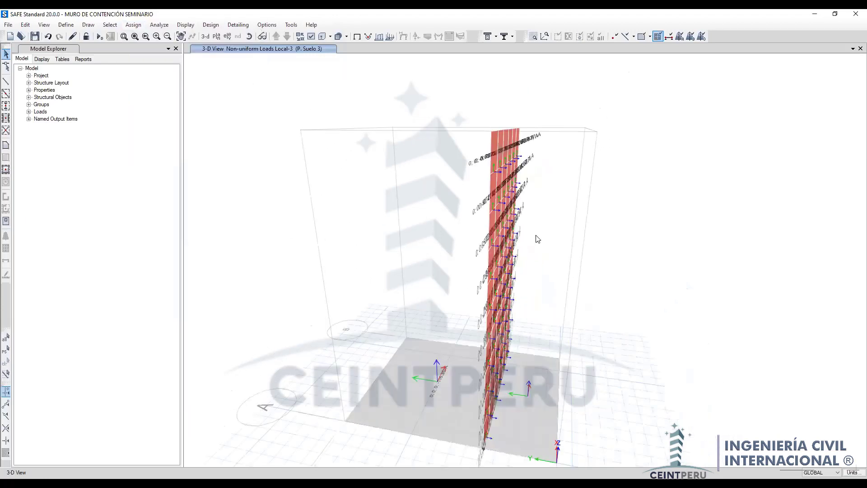
middle_click_drag(515, 247, 472, 246, "shift")
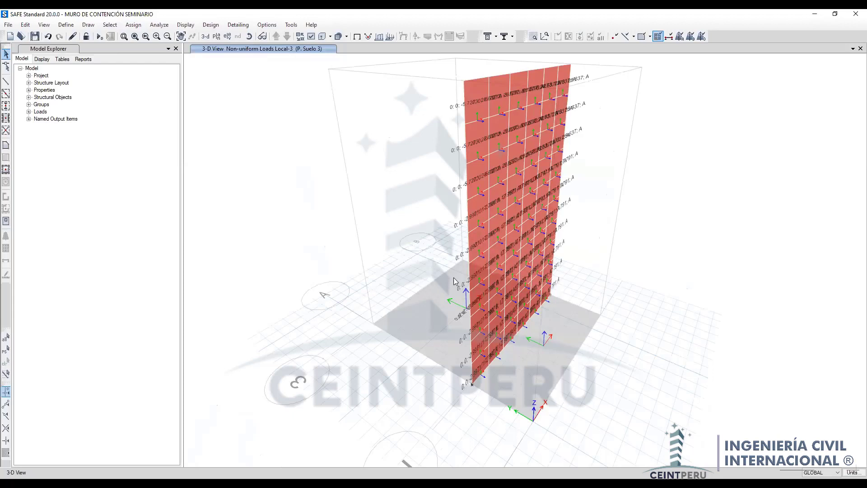
mouse_move(568, 261)
middle_mouse_down("shift")
mouse_move(548, 294)
mouse_move(559, 254)
middle_mouse_up("shift")
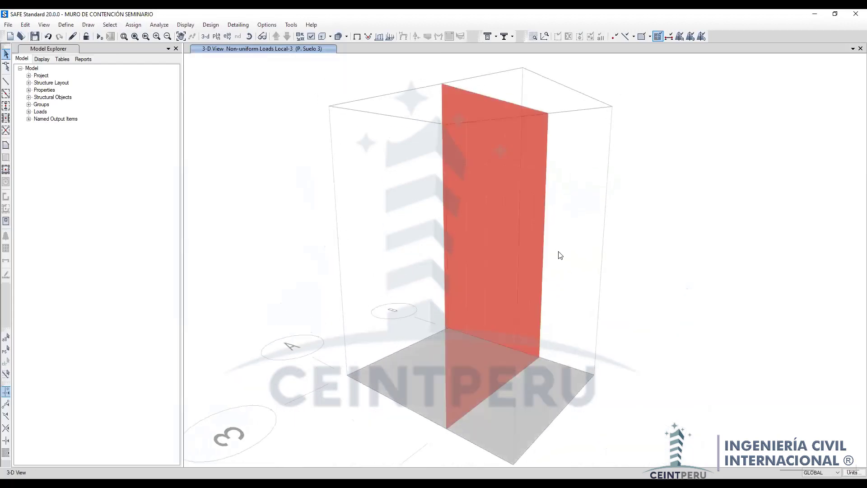
left_click_drag(424, 70, 585, 210)
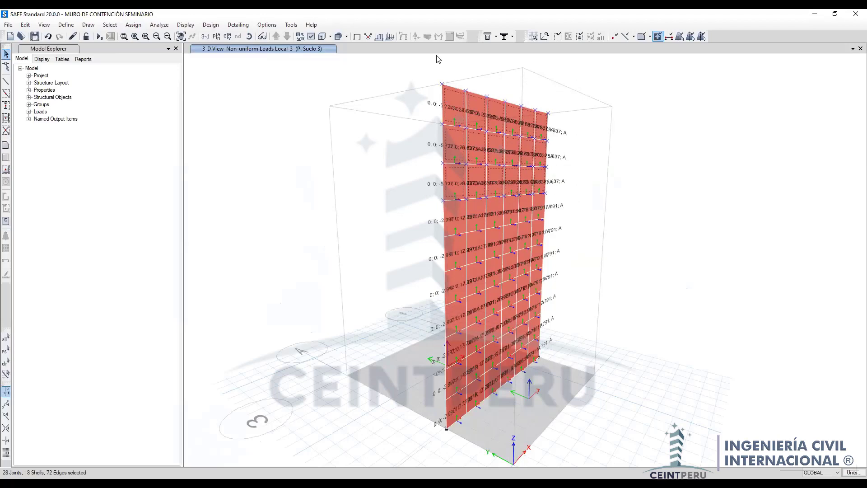
Step: Switch to the PDF guide and look up the lateral surcharge and water pressures in the Figura 4 diagrams
key("alt+Tab")
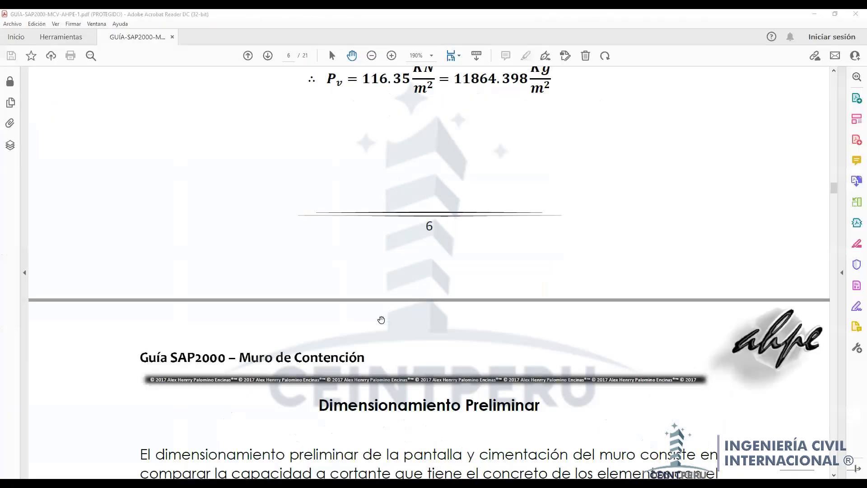
scroll(380, 312, "down", 20)
scroll(380, 312, "down", 20)
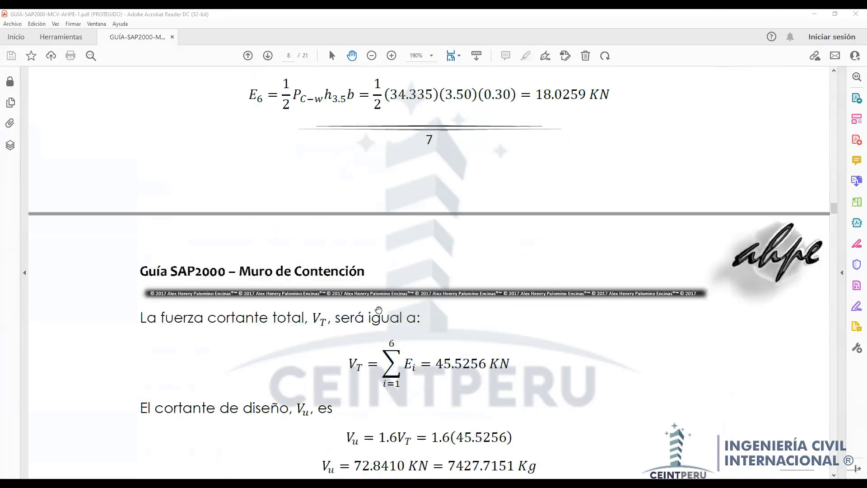
scroll(379, 304, "up", 4)
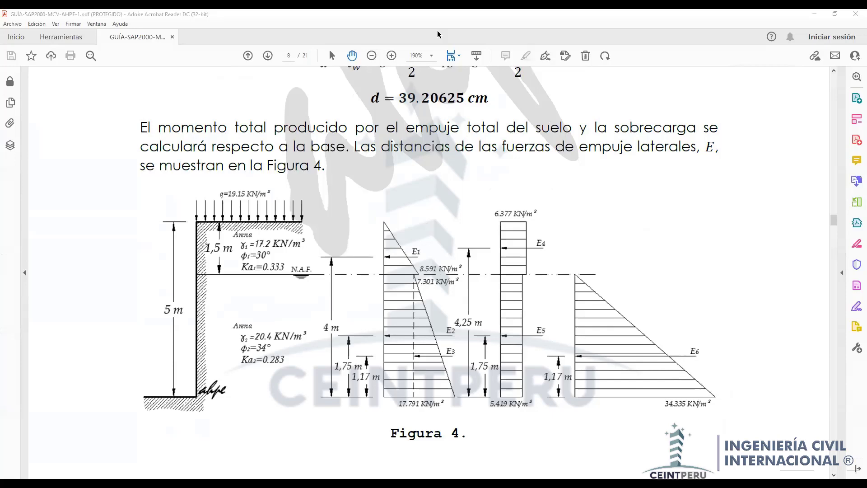
Step: Return to SAFE and apply a non-uniform load with D 6.377 kN/m² to the selected upper wall shells under P. Sobrecarga in Local-3
key("alt+Tab")
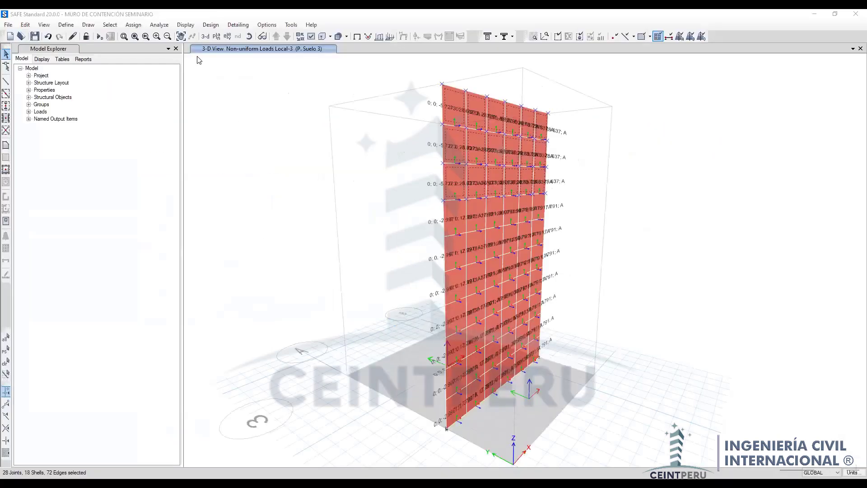
left_click(137, 26)
mouse_move(159, 97)
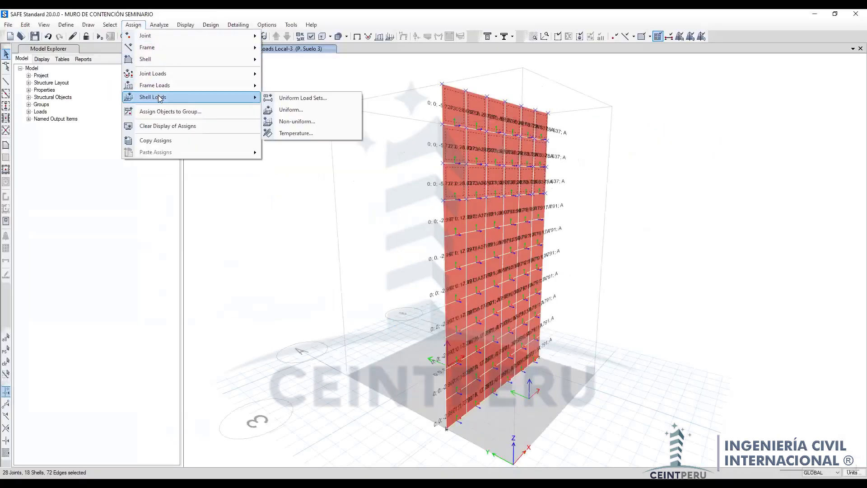
left_click(297, 122)
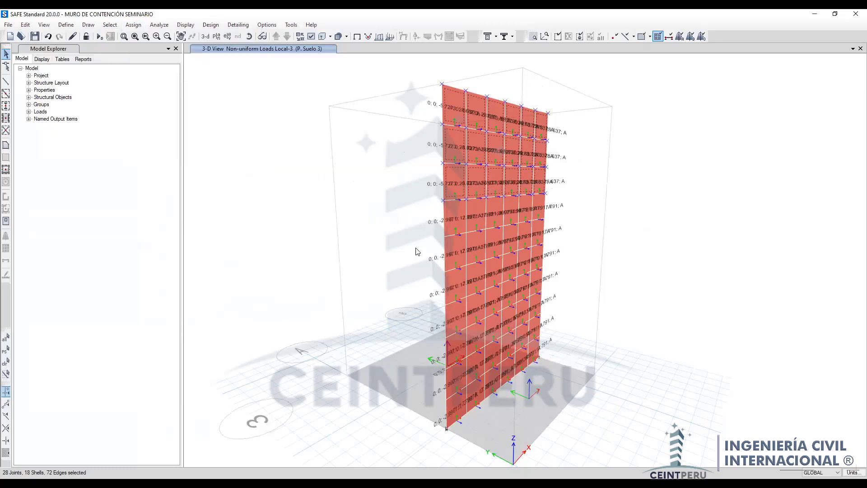
left_click(226, 217)
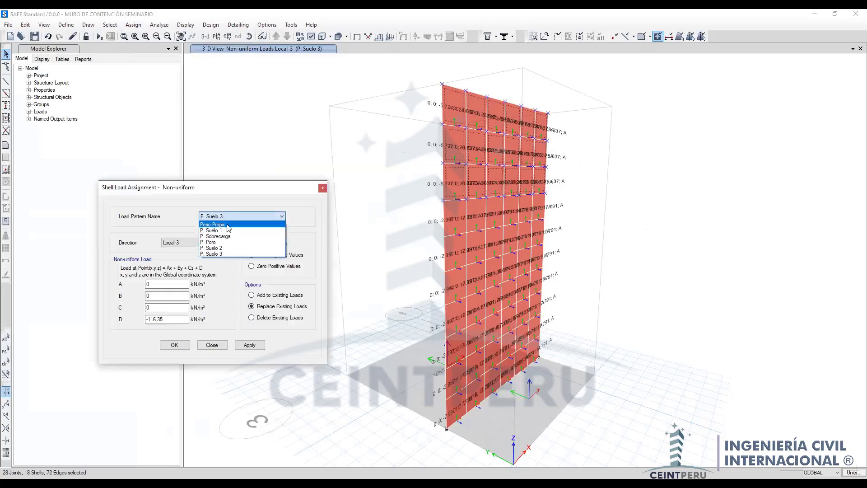
left_click(224, 238)
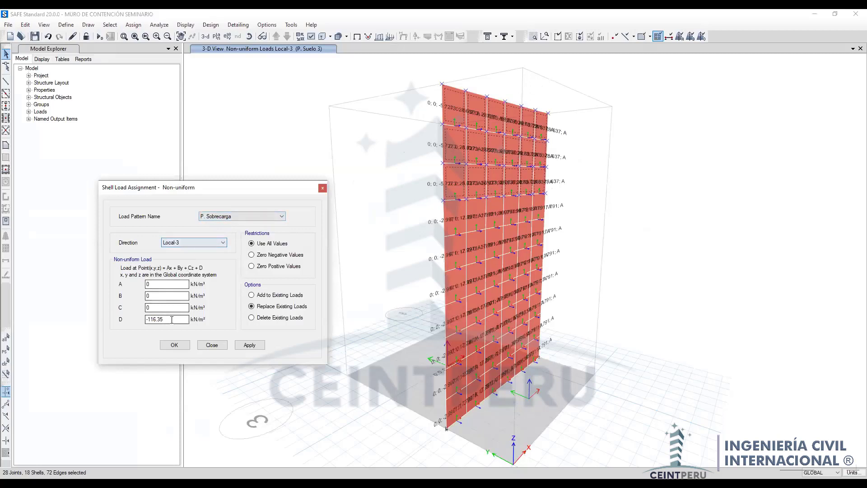
left_click_drag(181, 319, 145, 319)
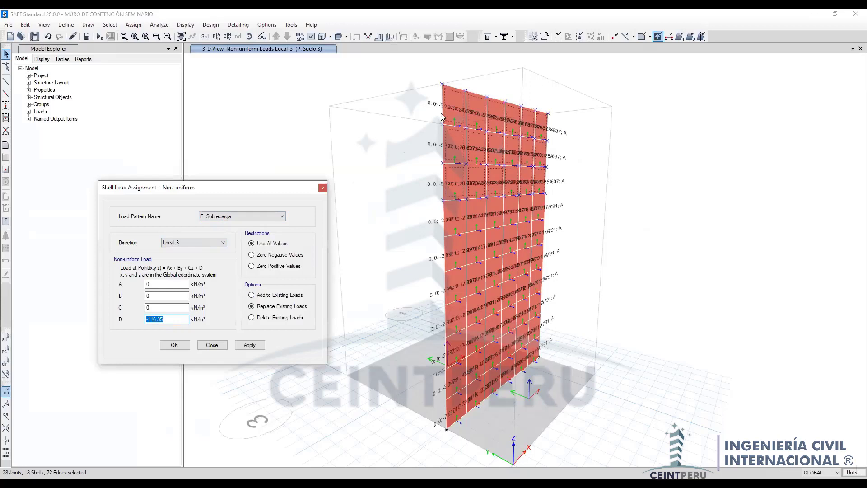
double_click(145, 308)
double_click(155, 319)
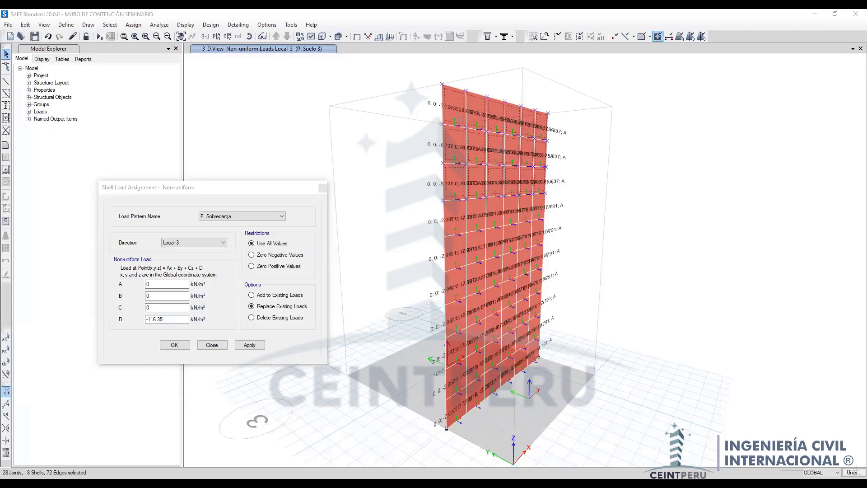
key("alt+Tab")
type("6")
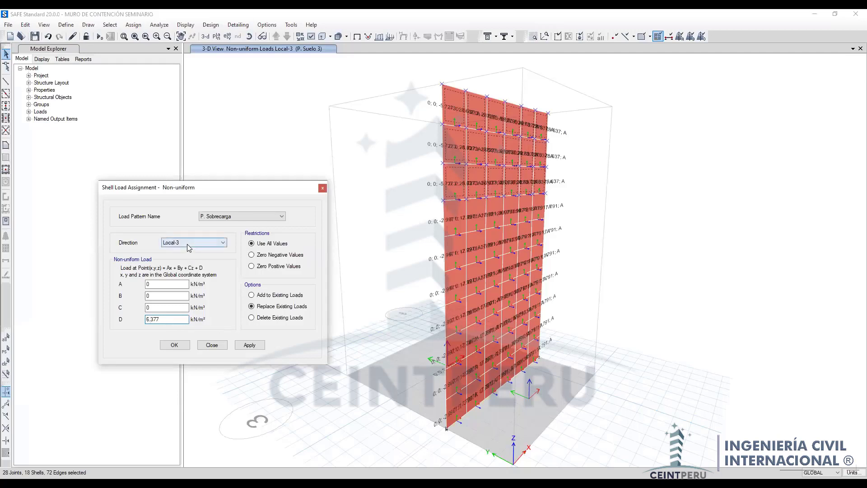
left_click(250, 345)
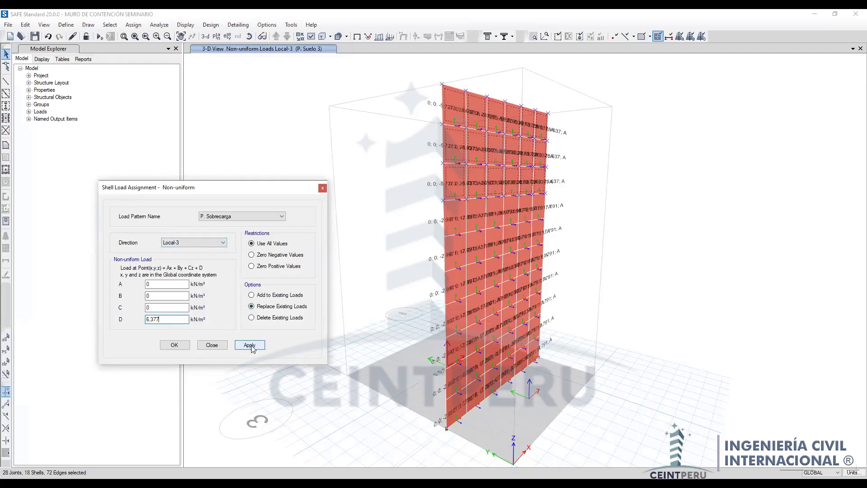
left_click(249, 346)
left_click(403, 207)
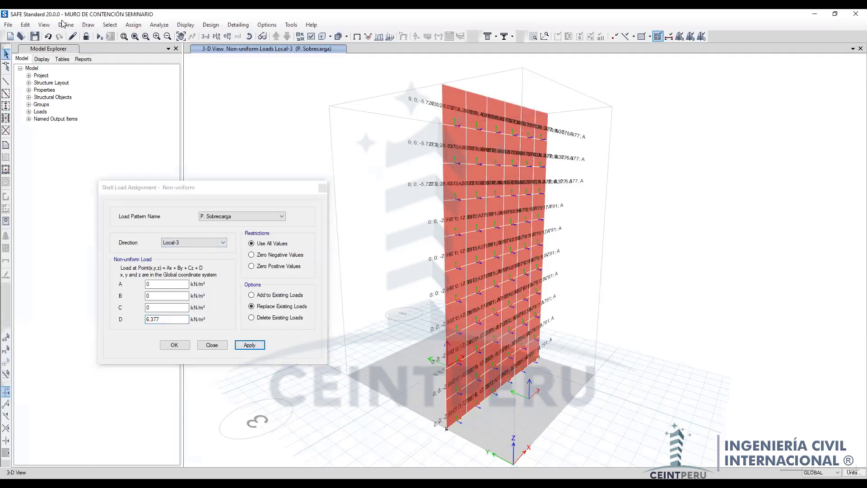
left_click(323, 188)
Step: Rename the load pattern P. Sobrecarga as P. Sobrecarga 1 and add P. Sobrecarga 2 of type Other with multiplier 0
left_click(66, 24)
left_click(86, 119)
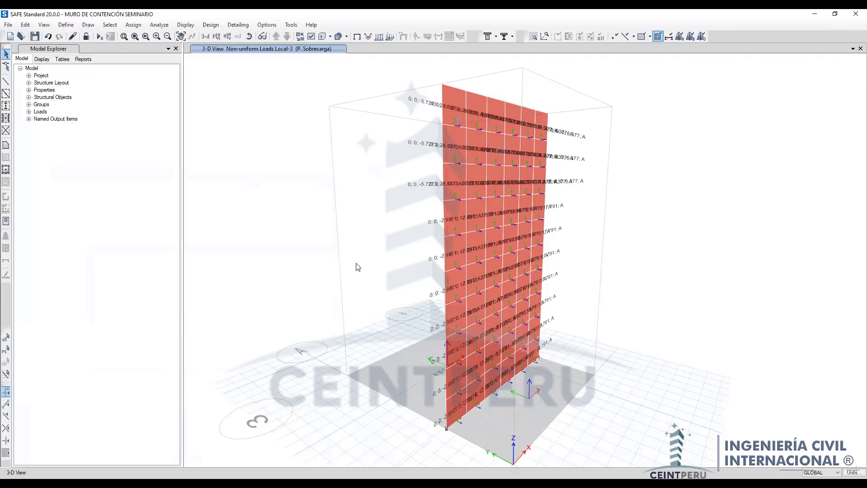
left_click(309, 226)
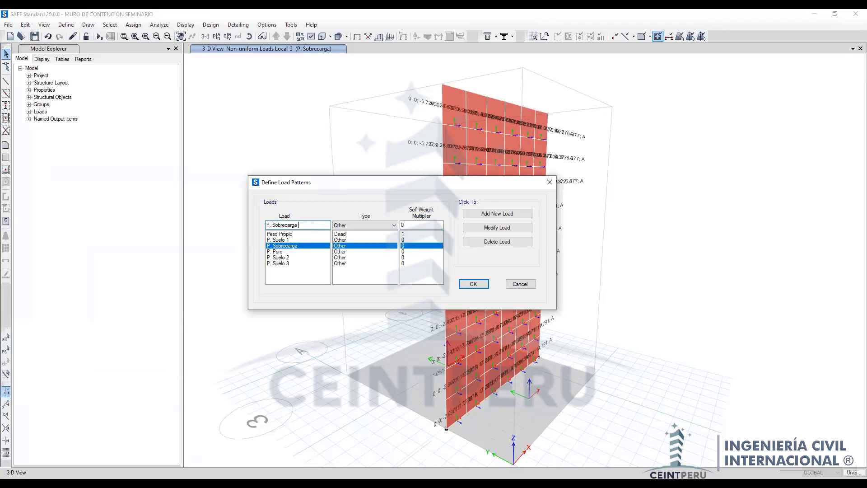
left_click(498, 228)
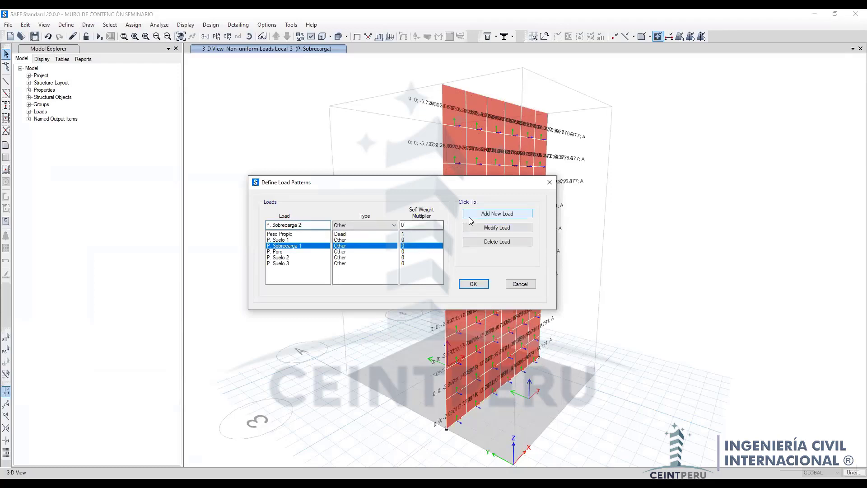
left_click(496, 213)
left_click(474, 284)
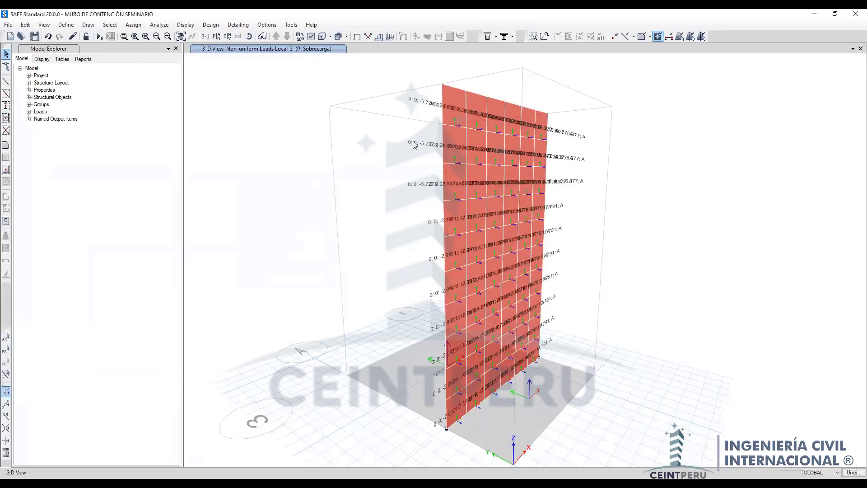
Step: Reselect the upper three rows of wall shells and apply the non-uniform load D 6.377 kN/m² under P. Sobrecarga 1 in Local-3
left_click(6, 354)
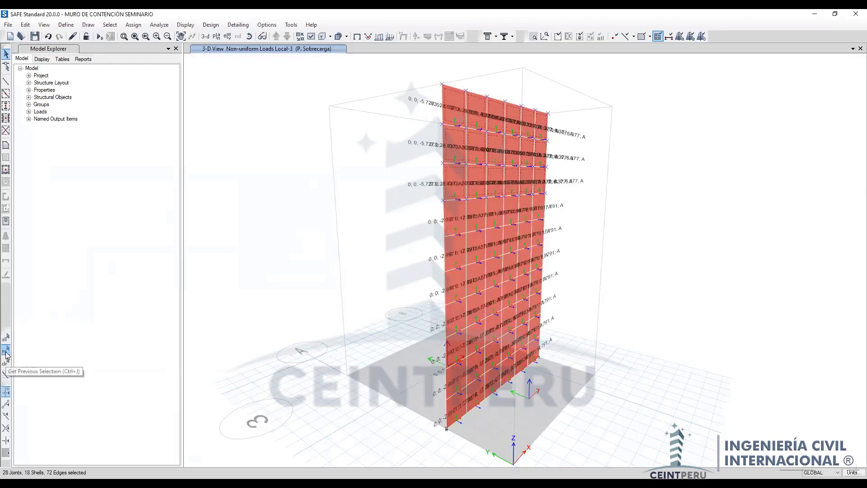
left_click(133, 25)
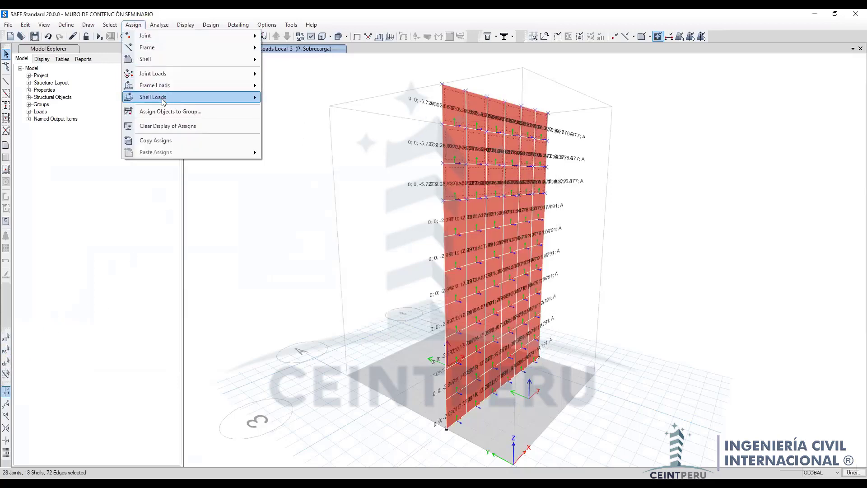
mouse_move(164, 98)
left_click(290, 122)
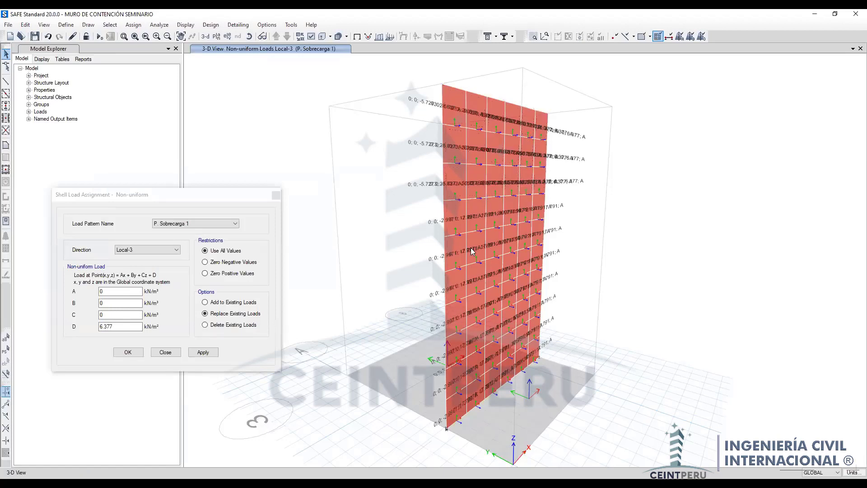
Step: Select all the wall shells below the upper three rows, across the full width of the wall down to the base
left_click_drag(433, 185, 570, 316)
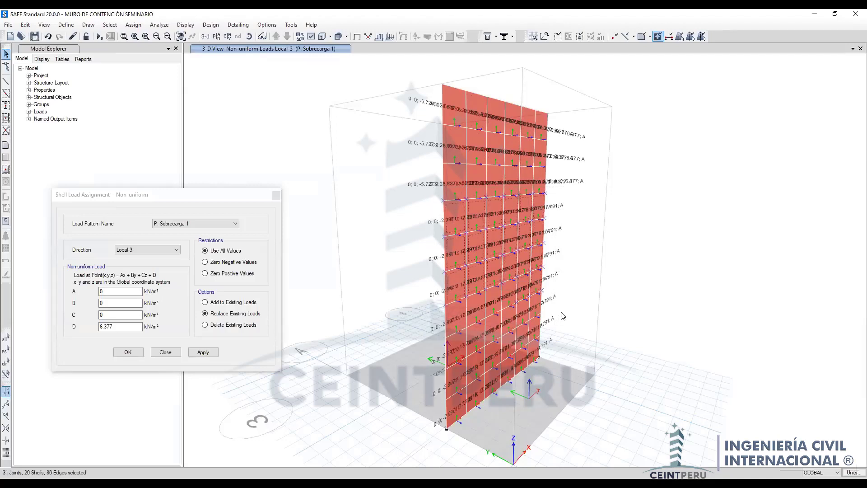
middle_click_drag(564, 315, 606, 265, "shift")
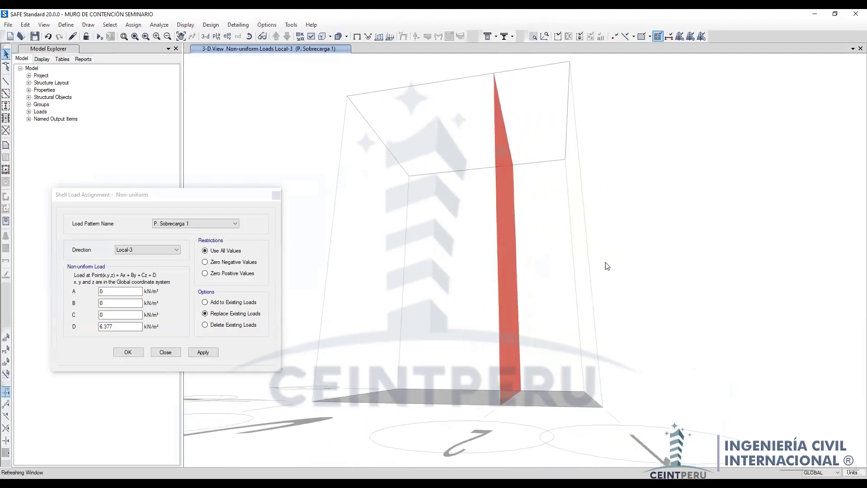
left_click_drag(481, 248, 537, 428)
middle_click_drag(606, 278, 563, 339, "shift")
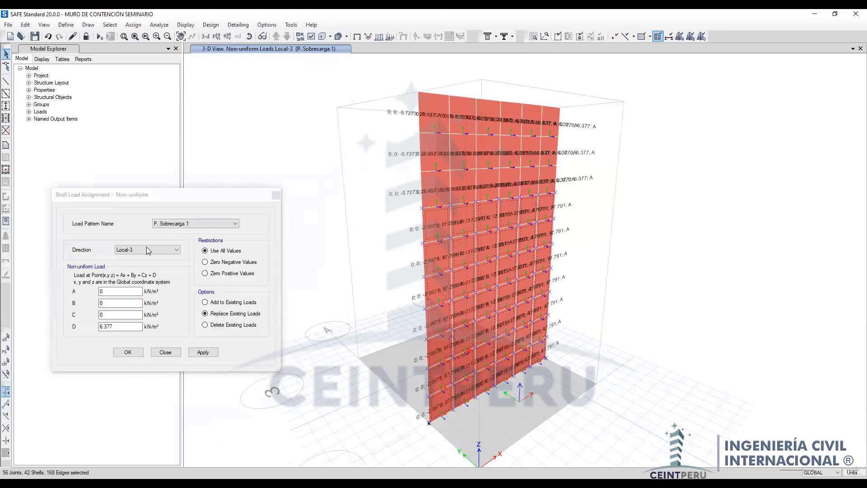
Step: Apply a non-uniform load with D 5.419 kN/m², taken from Figura 4, to the selected lower wall shells under P. Sobrecarga 2 in Local-3
left_click(189, 225)
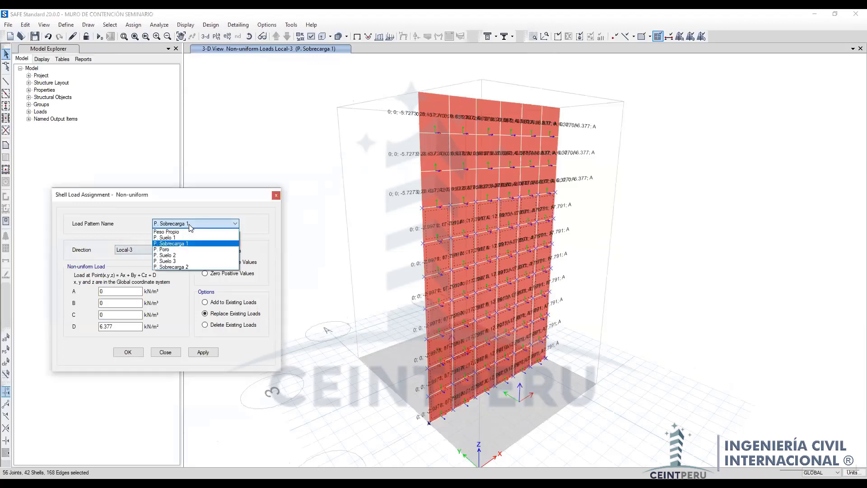
left_click(183, 267)
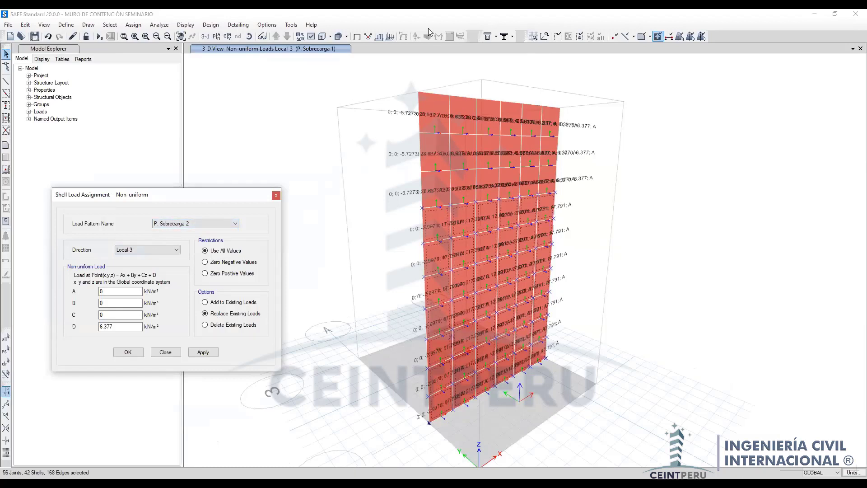
key("alt+Tab")
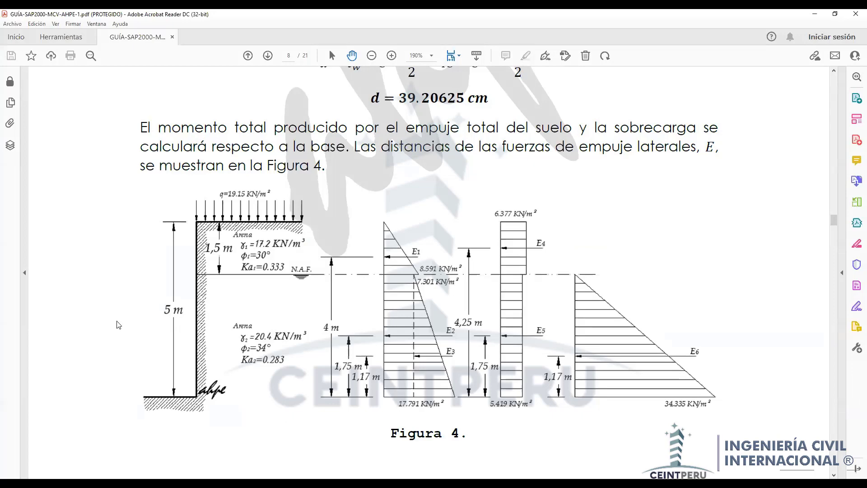
key("alt+Tab")
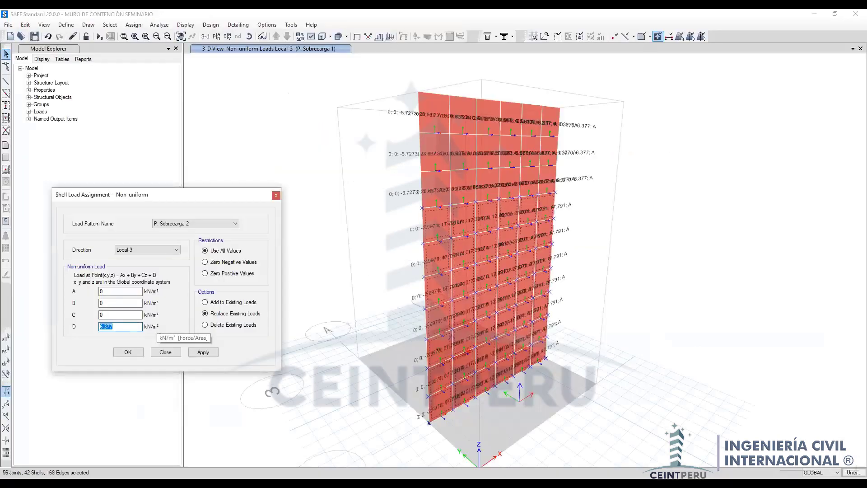
type("5.419")
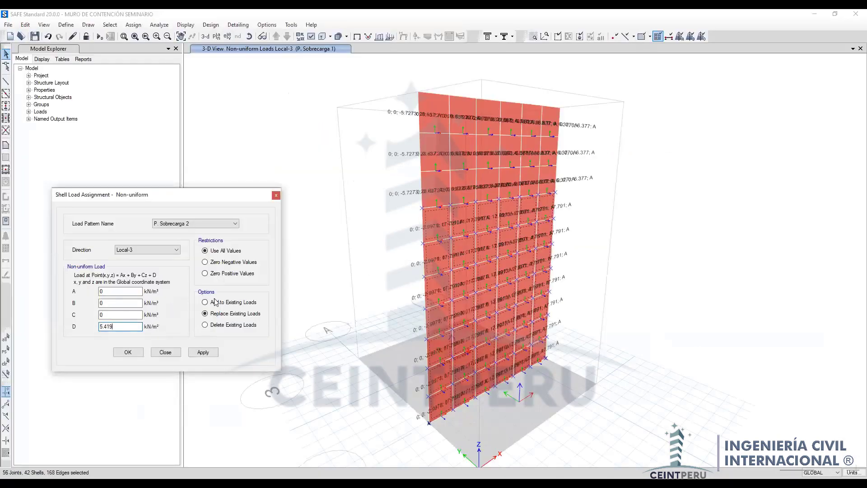
left_click(203, 353)
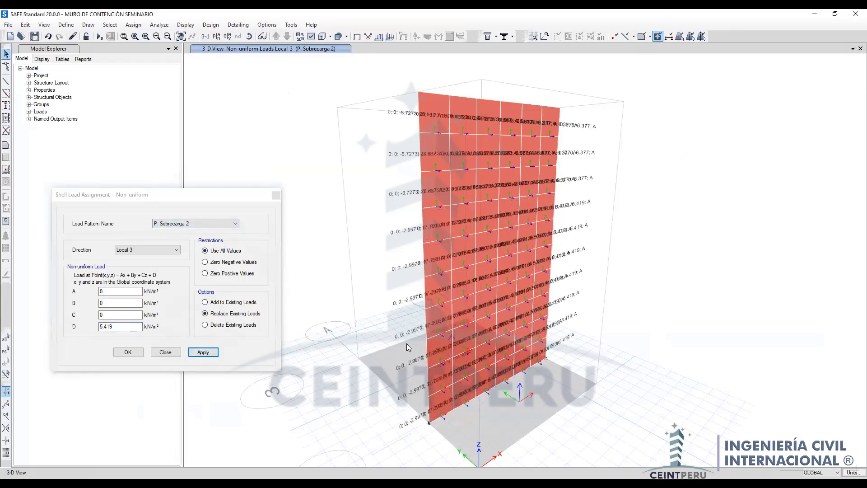
Step: Select the loaded base slab beside the wall and look up the surcharge q in the PDF guide's Figura 4
middle_click_drag(387, 368, 443, 373, "shift")
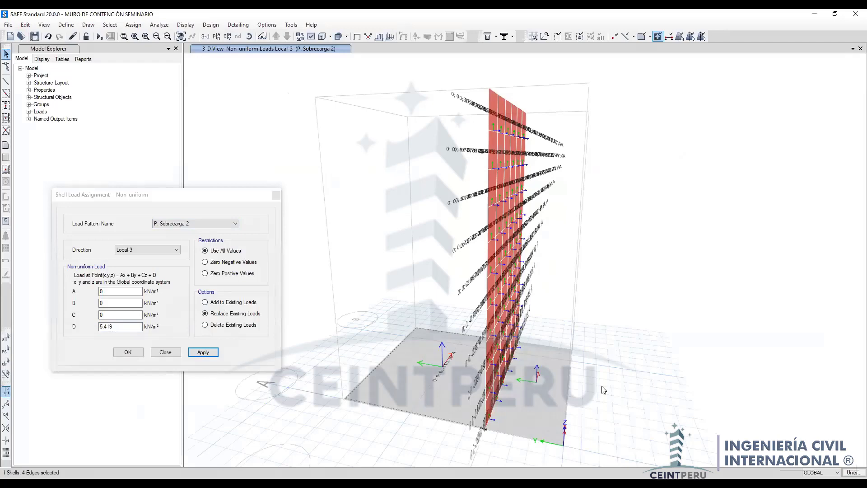
key("alt+Tab")
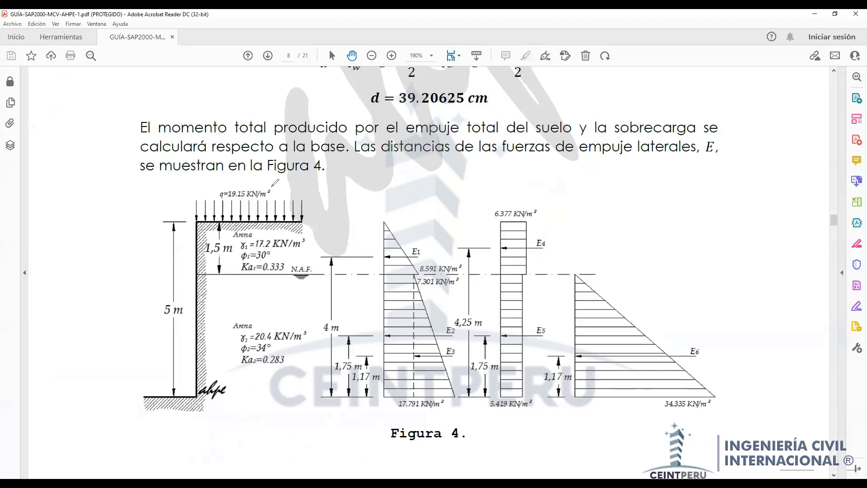
left_click_drag(272, 186, 275, 190)
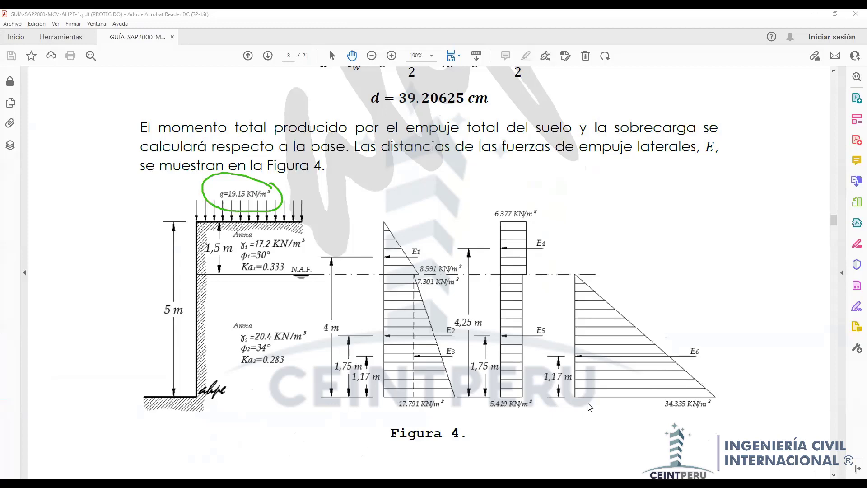
key("alt+Tab")
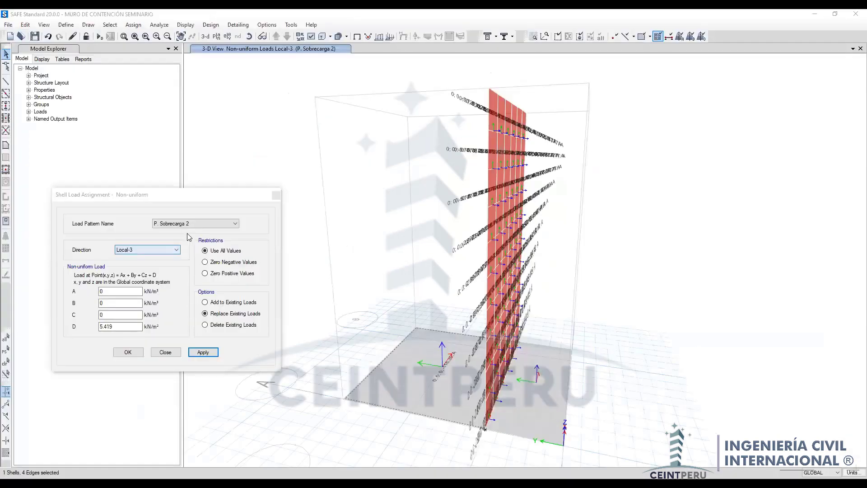
double_click(115, 326)
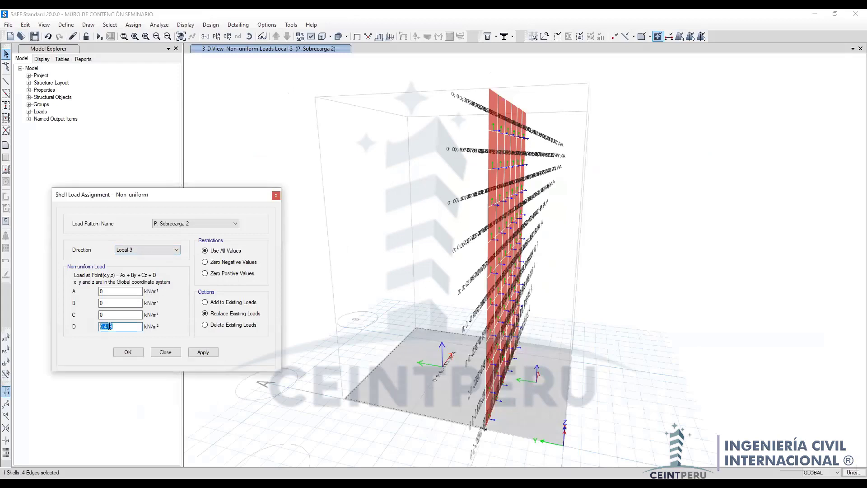
type("19")
left_click_drag(117, 325, 92, 331)
type("15")
left_click(136, 250)
left_click(276, 195)
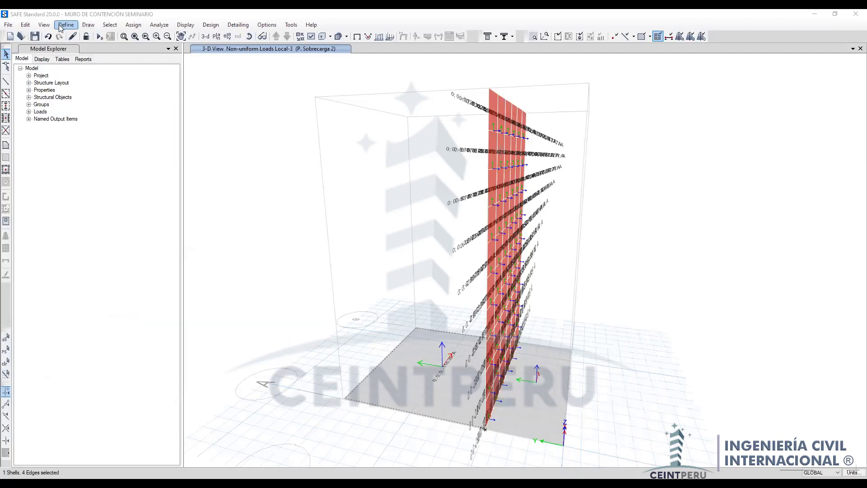
Step: Add a third surcharge load pattern of type Other with a self-weight multiplier of 0
left_click(62, 25)
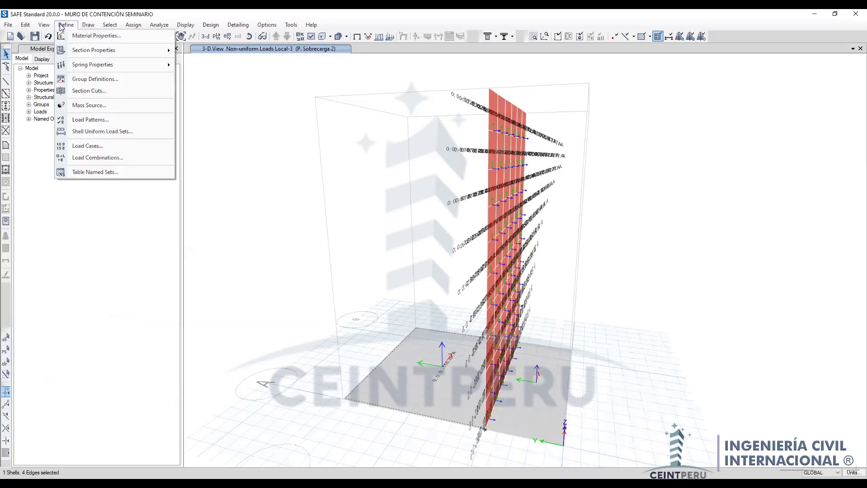
left_click(122, 119)
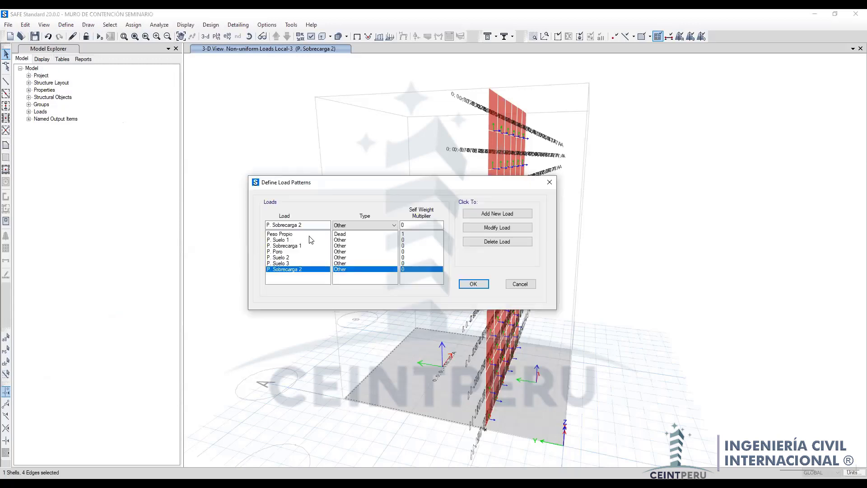
key("BackSpace")
left_click(500, 215)
left_click(474, 284)
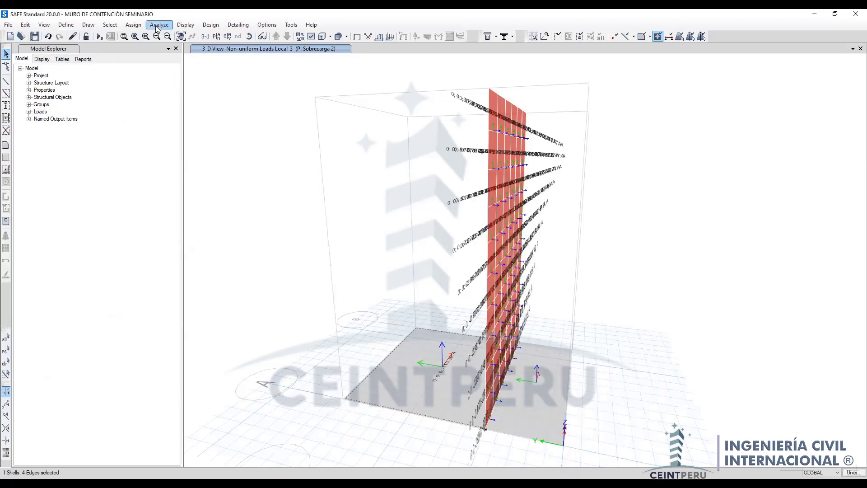
Step: Apply a non-uniform load with D -19.15 kN/m² to the selected base slab under P. Sobrecarga 3 in Local-3
left_click(133, 25)
mouse_move(179, 104)
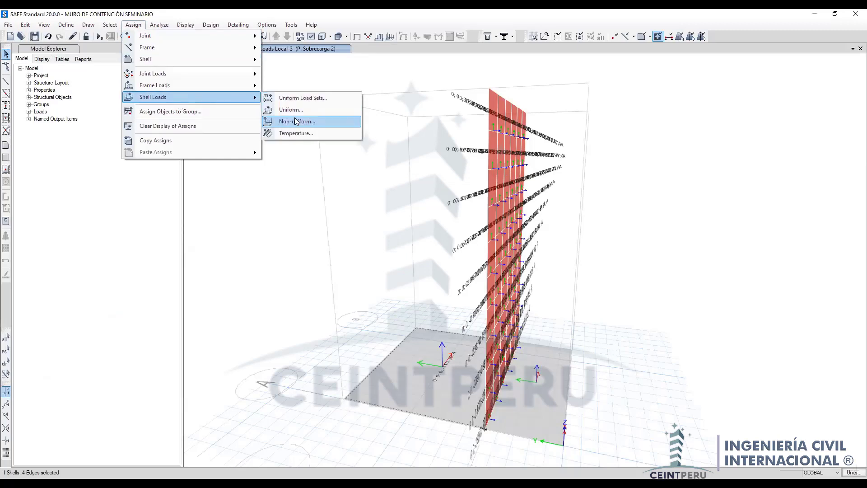
left_click(296, 121)
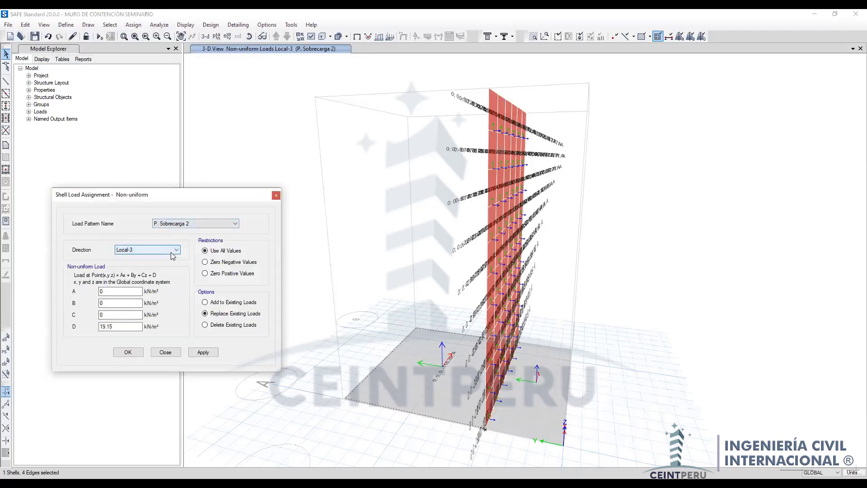
double_click(109, 328)
type("-")
left_click(390, 363)
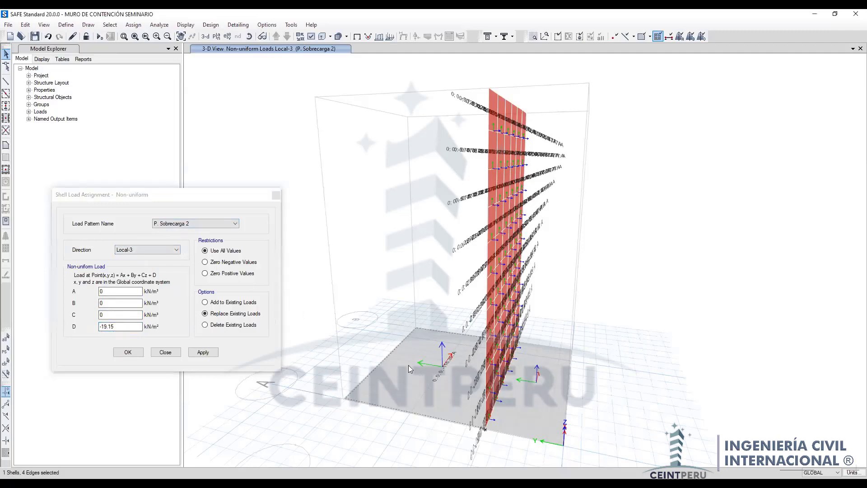
left_click(217, 227)
left_click(195, 274)
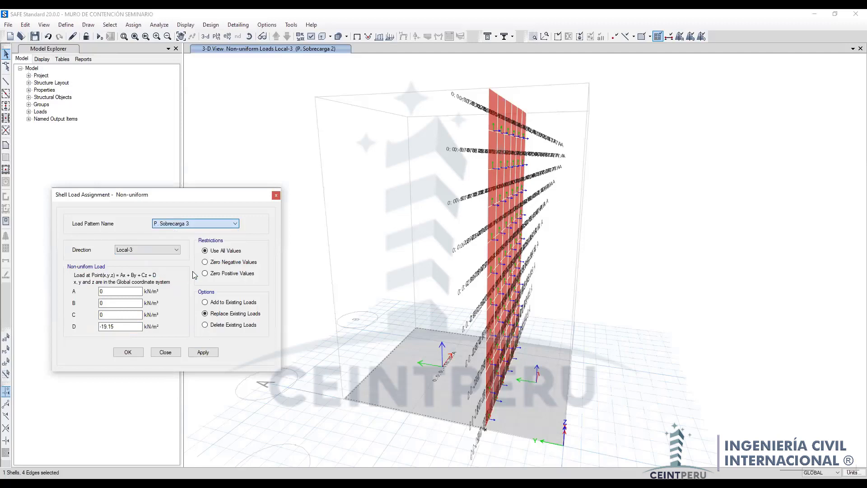
left_click(202, 353)
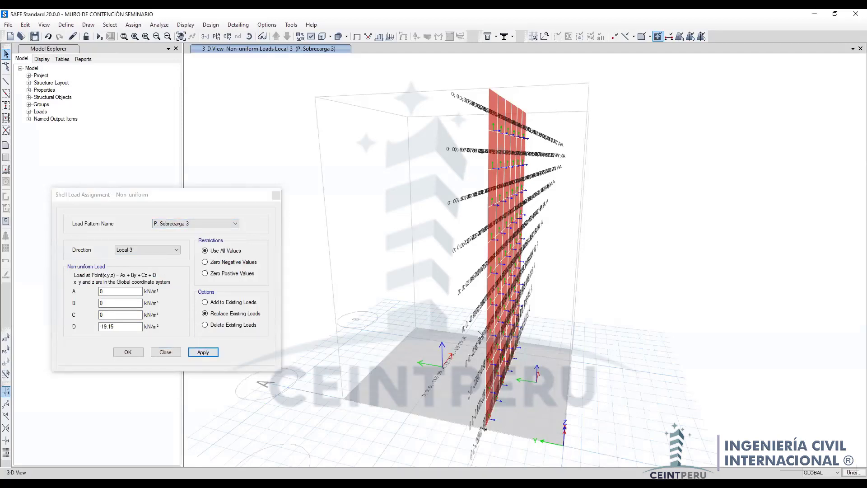
Step: Clear the displayed loads after consulting Figura 4 in the PDF guide, and select all wall shells below the upper three rows
middle_click_drag(478, 334, 431, 344, "shift")
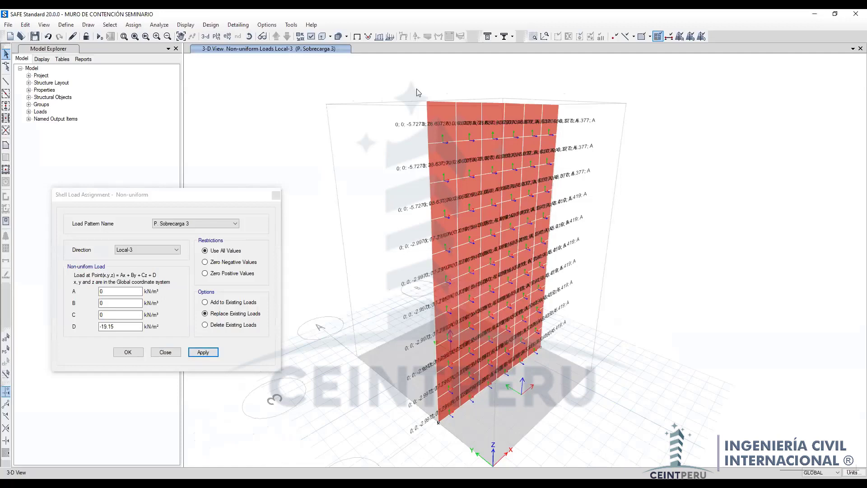
key("alt+Tab")
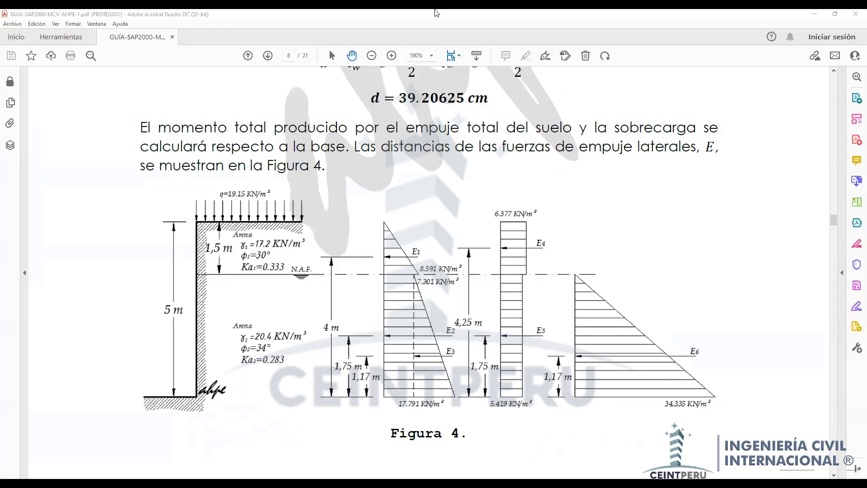
key("alt+Tab")
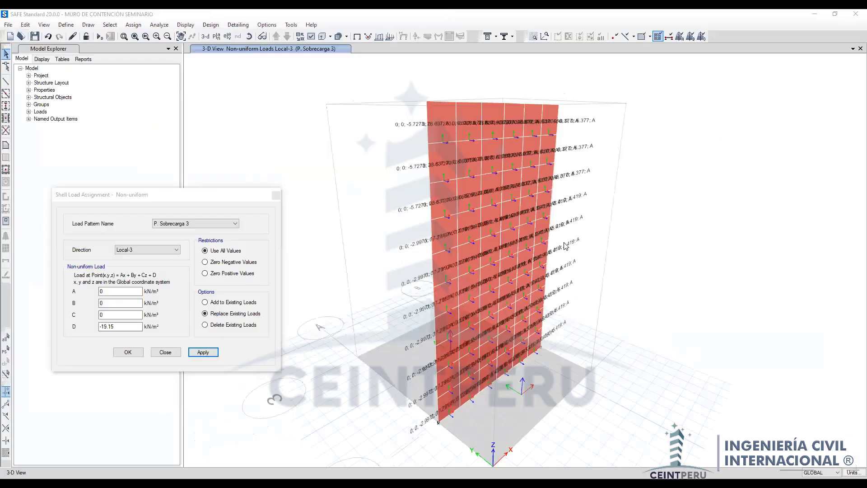
left_click(358, 36)
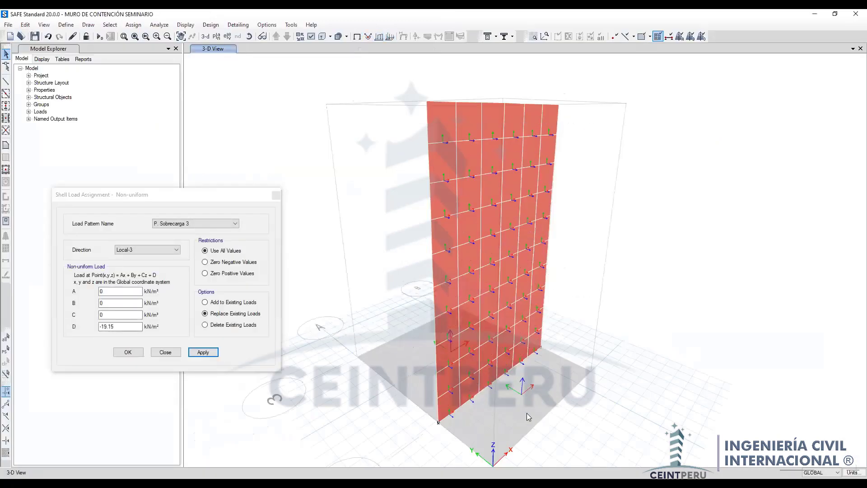
middle_click_drag(559, 349, 549, 286, "shift")
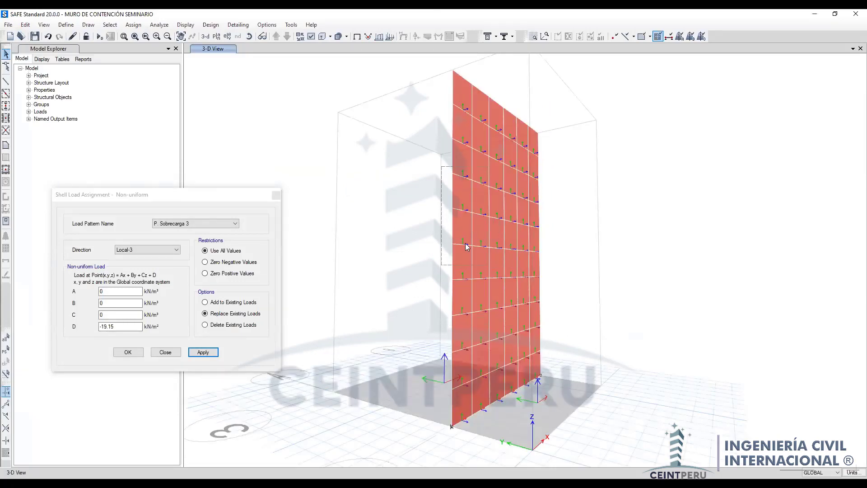
middle_click_drag(579, 342, 583, 360, "shift")
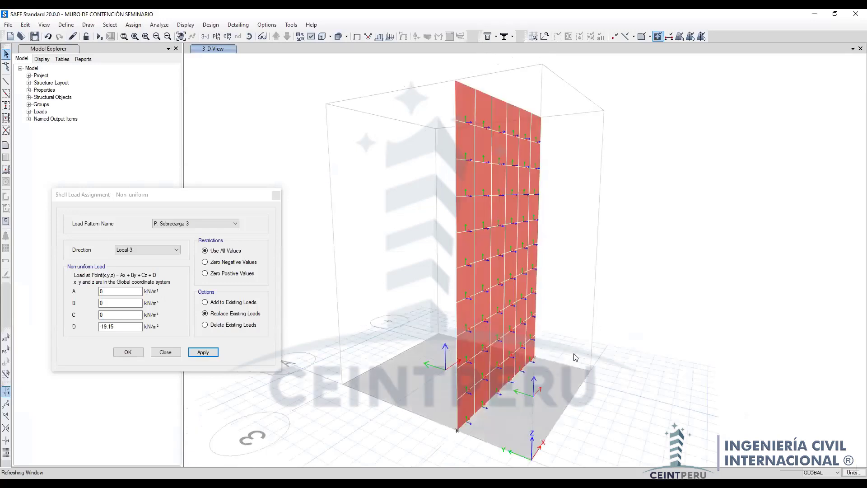
left_click_drag(493, 272, 544, 434)
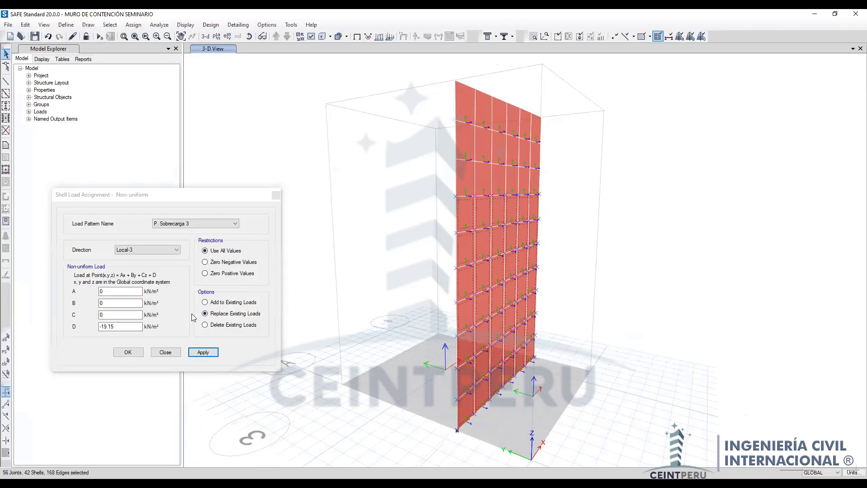
Step: Set up the non-uniform load for the selected lower wall shells with pattern P. Poro and coefficient C -9.81 kN/m³
left_click(197, 225)
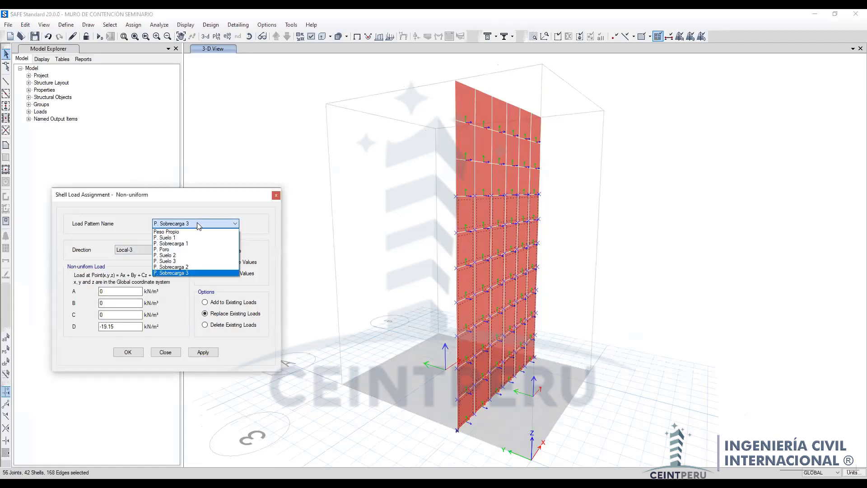
left_click(189, 252)
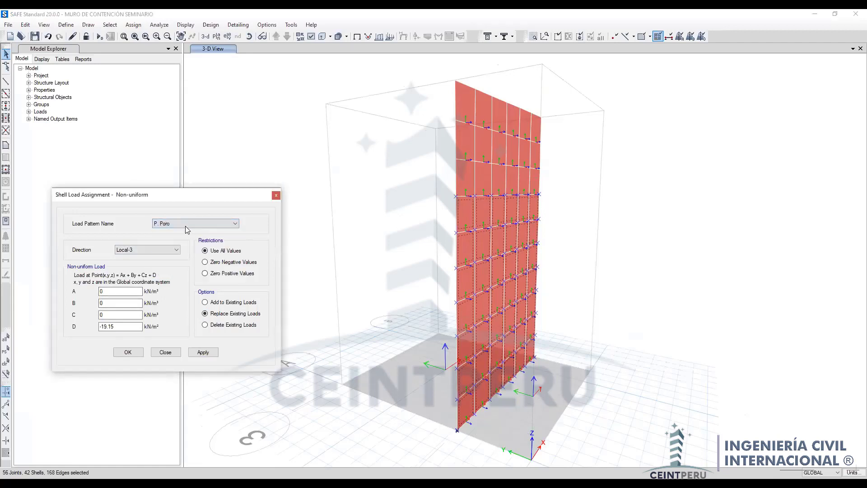
left_click_drag(136, 326, 61, 327)
left_click(338, 463)
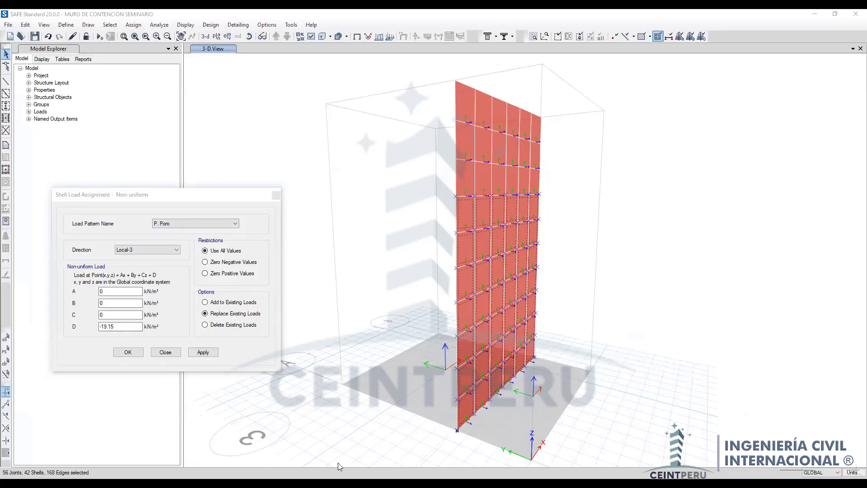
double_click(106, 315)
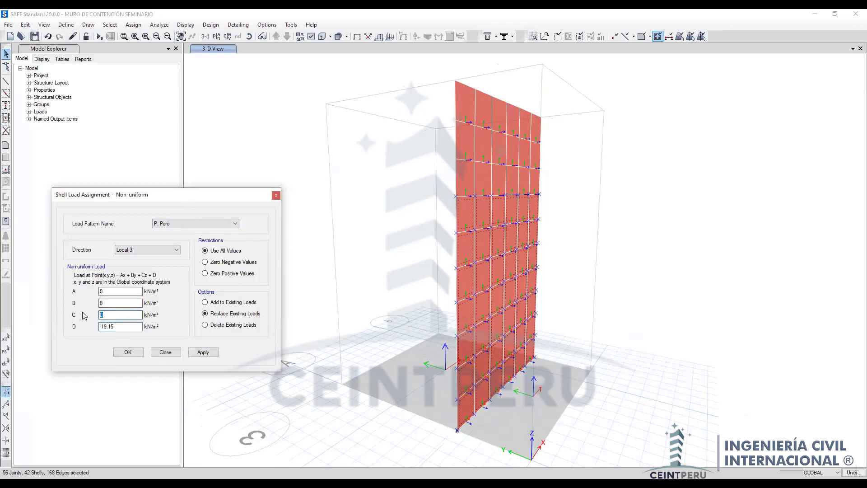
type("-9.81")
left_click(331, 454)
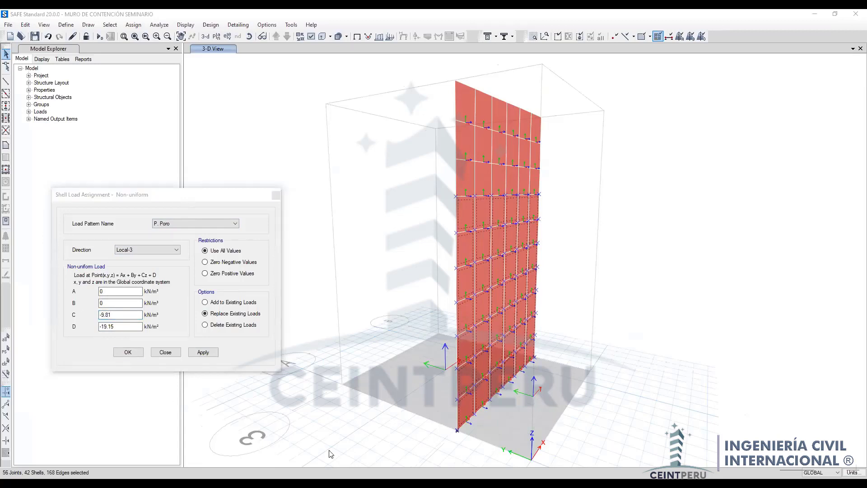
Step: Apply the P. Poro non-uniform load to the selected wall shells with D set to 34.335 kN/m², and hide the load display
double_click(121, 326)
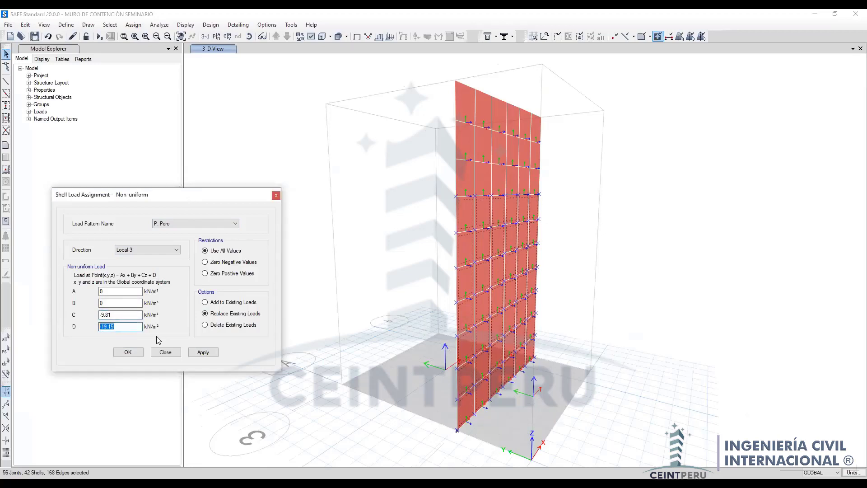
type("34.335")
left_click(203, 354)
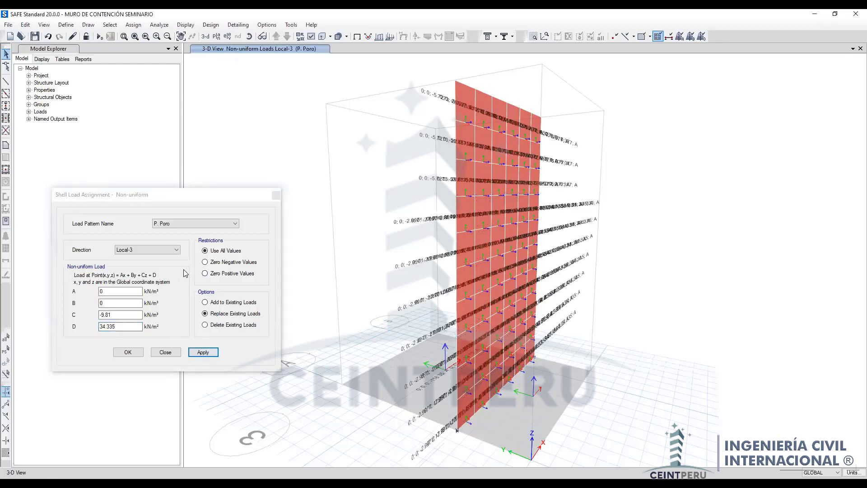
left_click(358, 38)
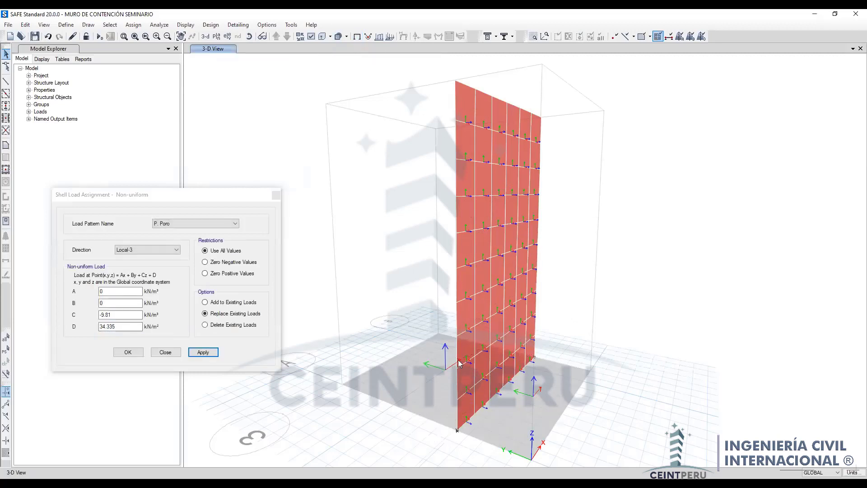
Step: Select the base slab portion under the backfill, and add a load pattern of type Other named P. Poro 2
left_click(409, 366)
left_click(66, 24)
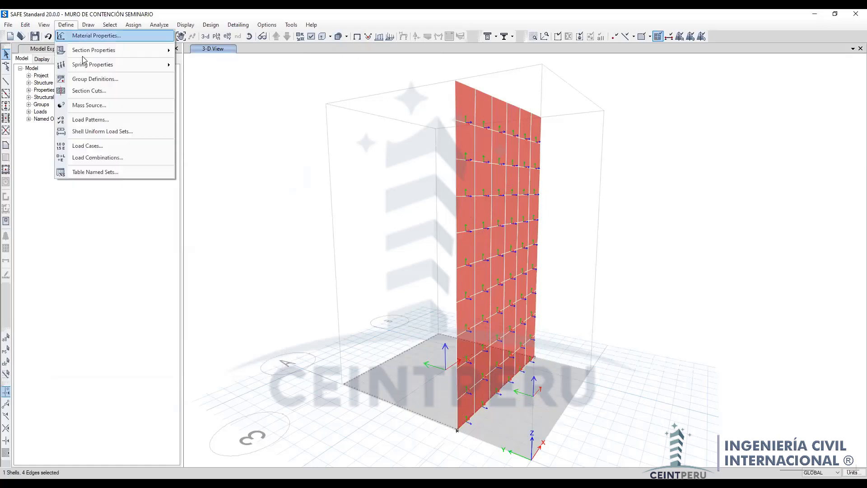
left_click(130, 136)
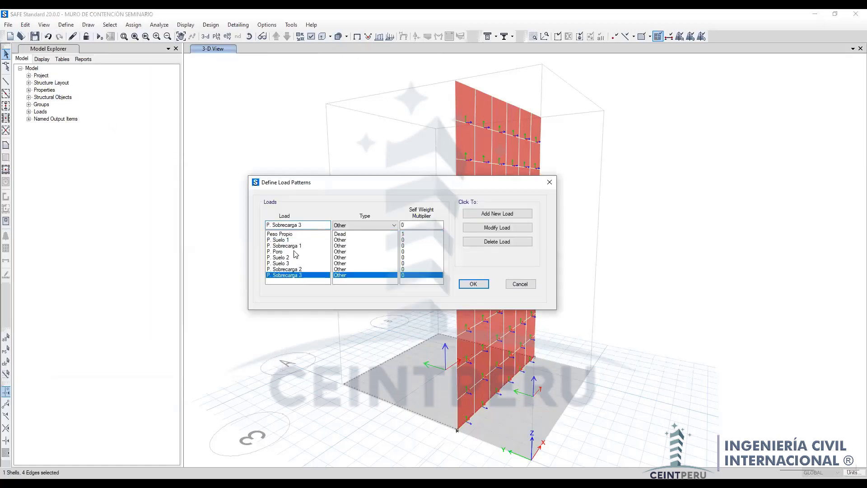
left_click(296, 251)
left_click(293, 226)
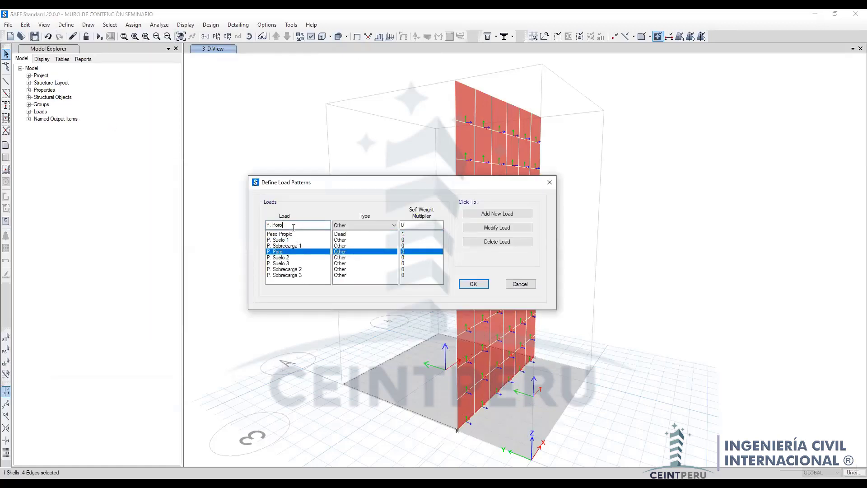
left_click(492, 215)
left_click(298, 252)
left_click(299, 227)
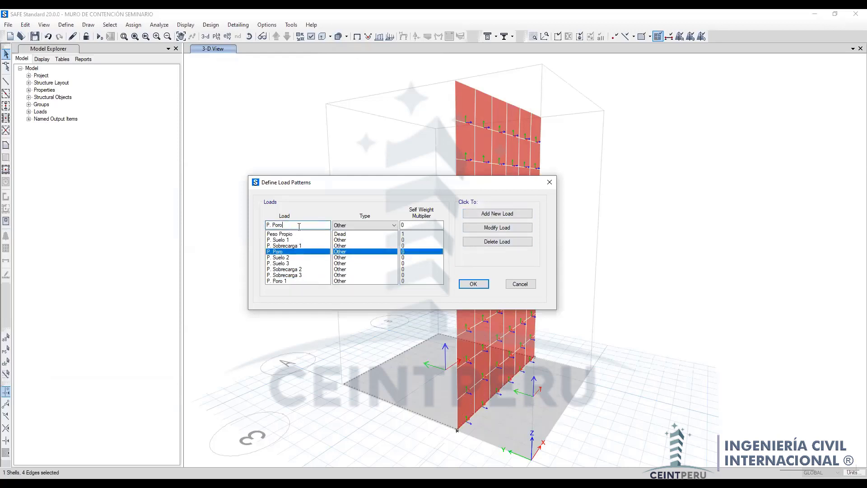
left_click(295, 280)
left_click(297, 225)
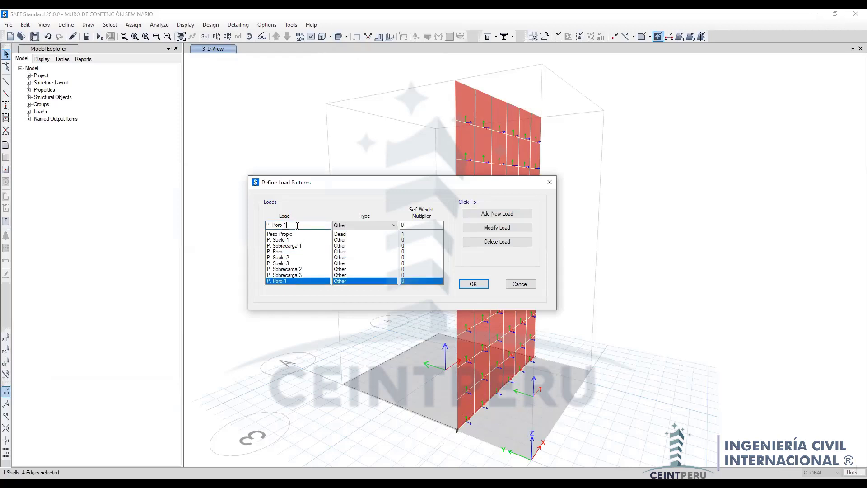
left_click(497, 228)
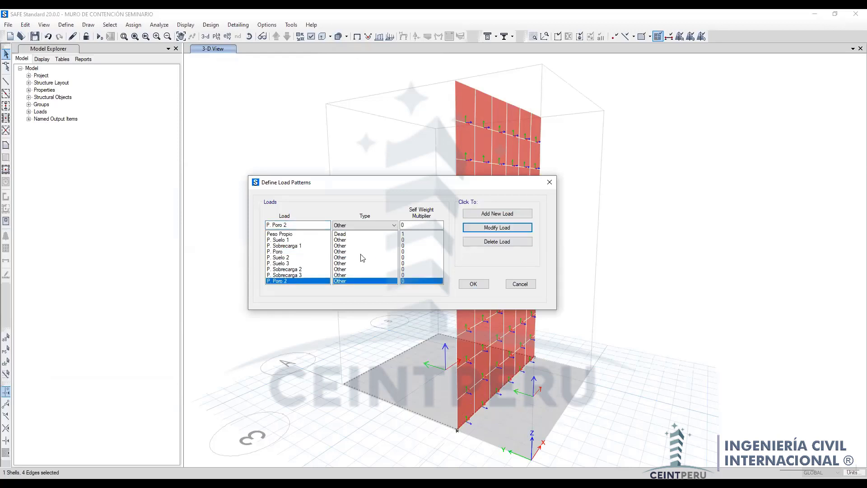
Step: Rename the load pattern P. Poro as P. Poro 1 and accept the load pattern definitions
left_click(298, 252)
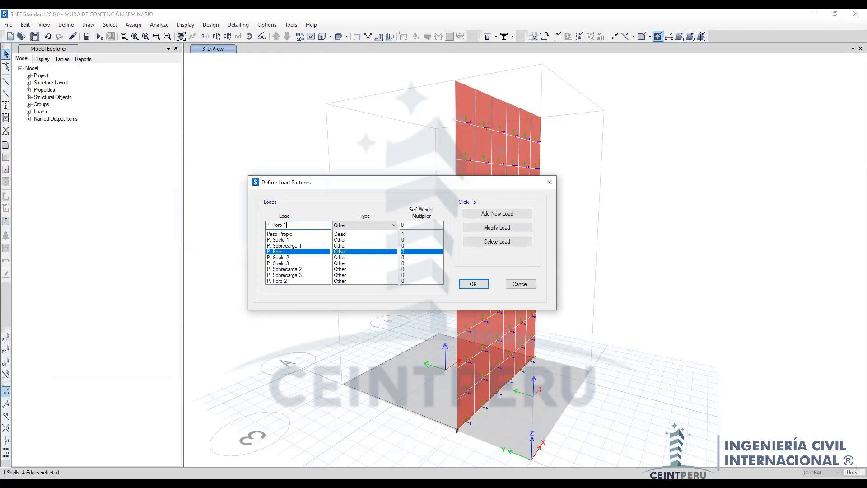
left_click(487, 228)
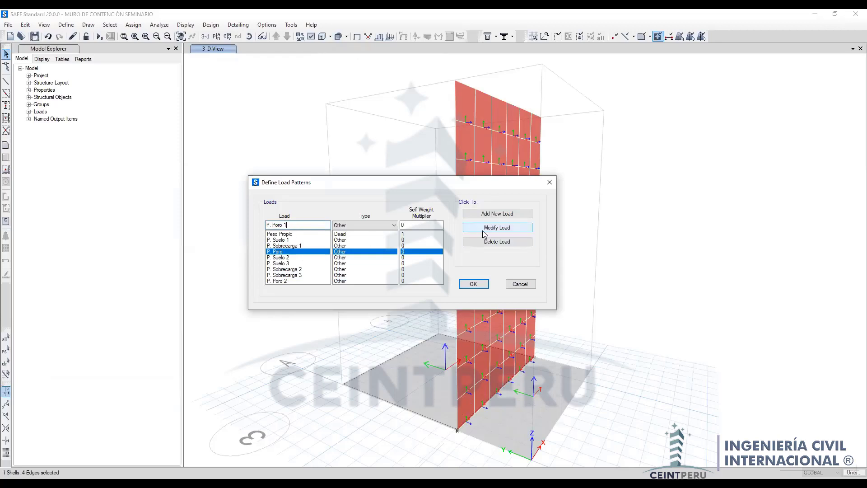
left_click(473, 284)
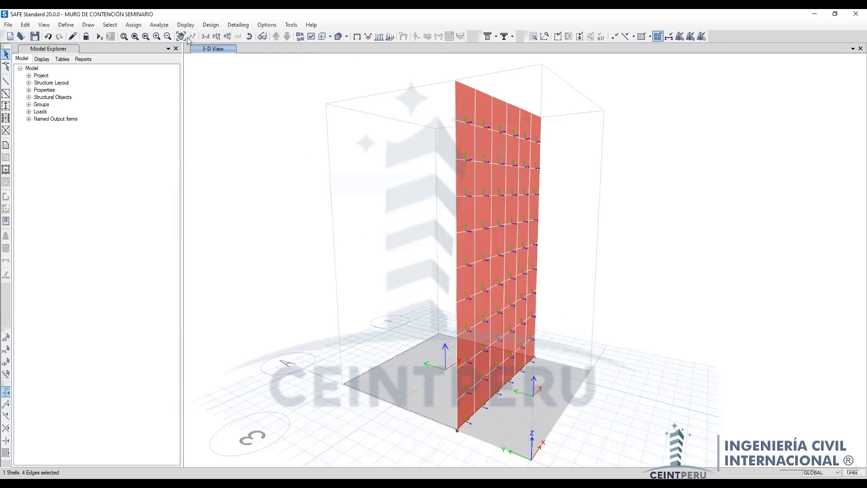
Step: Assign a non-uniform Local-3 load for P. Poro 2 to the selected slab, with C set to 0 and D kept at 34.335 kN/m²
left_click(133, 24)
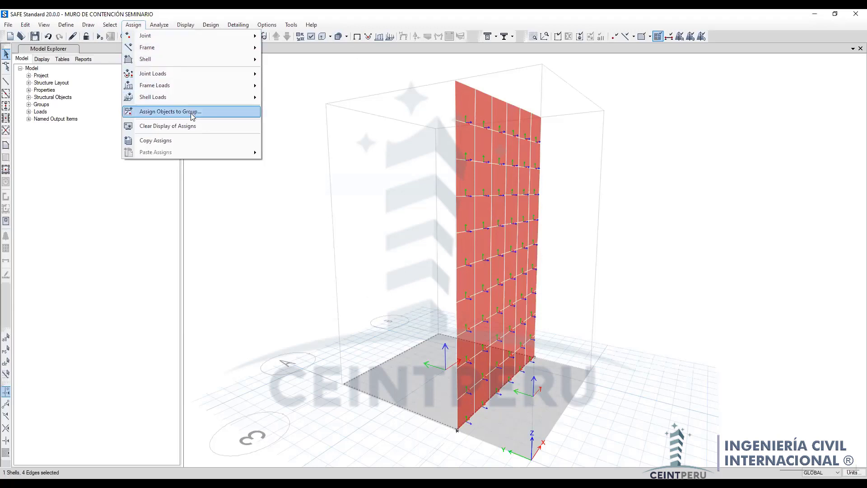
mouse_move(213, 99)
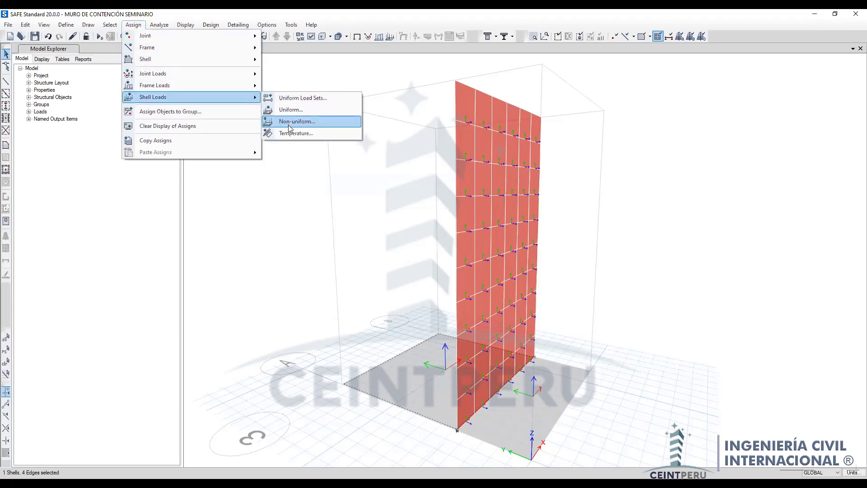
key("Return")
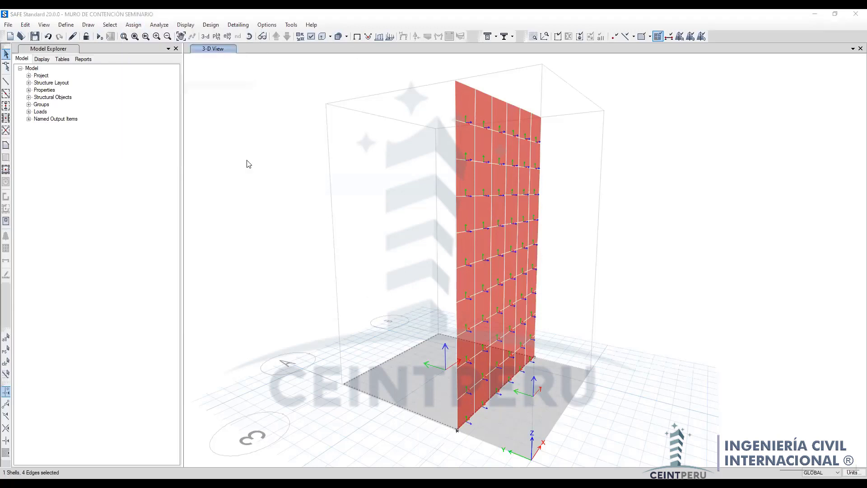
left_click(187, 224)
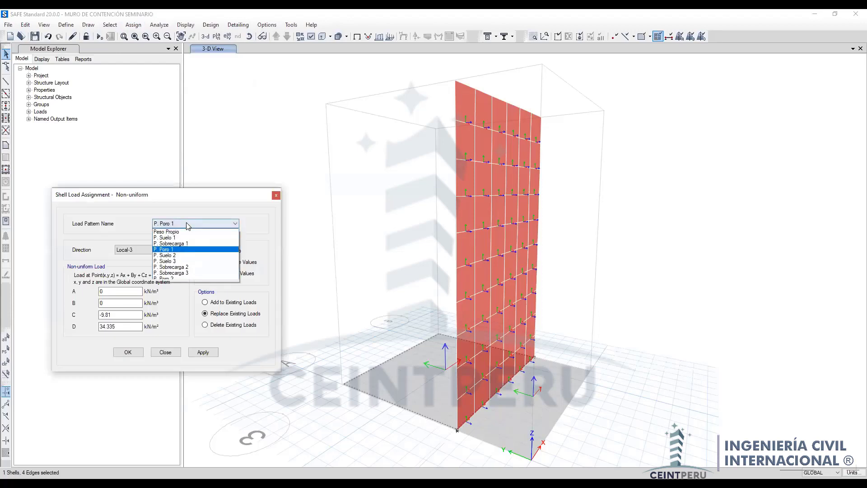
left_click(174, 278)
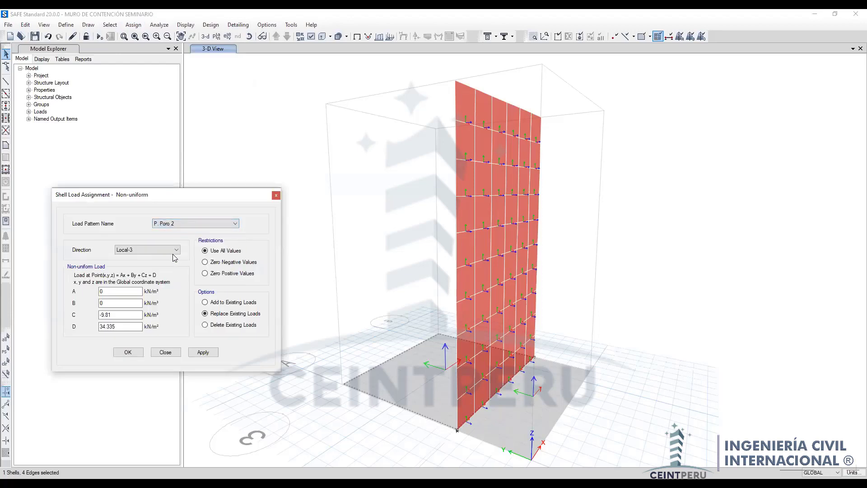
double_click(108, 315)
type("0")
left_click(108, 327)
left_click(204, 353)
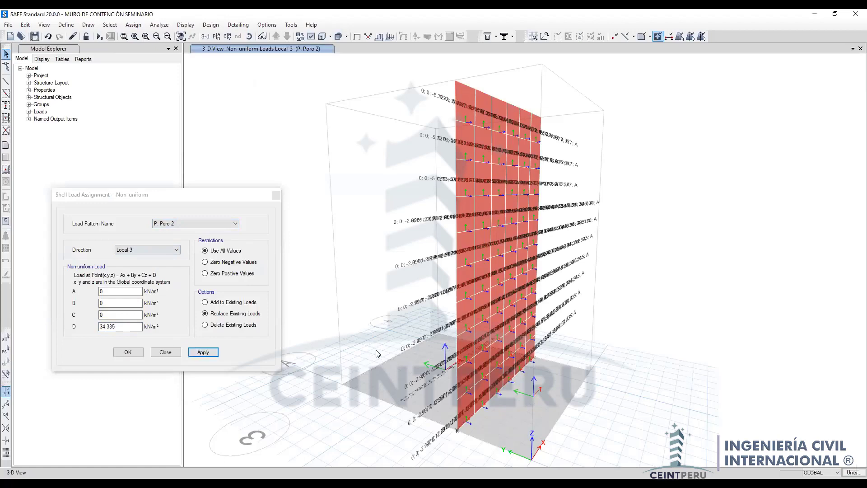
Step: Reselect the slab, replace its P. Poro 2 non-uniform load using D = -34.335 kN/m², and restore the default 3D view without loads
middle_click_drag(378, 356, 430, 356, "shift")
left_click(431, 354)
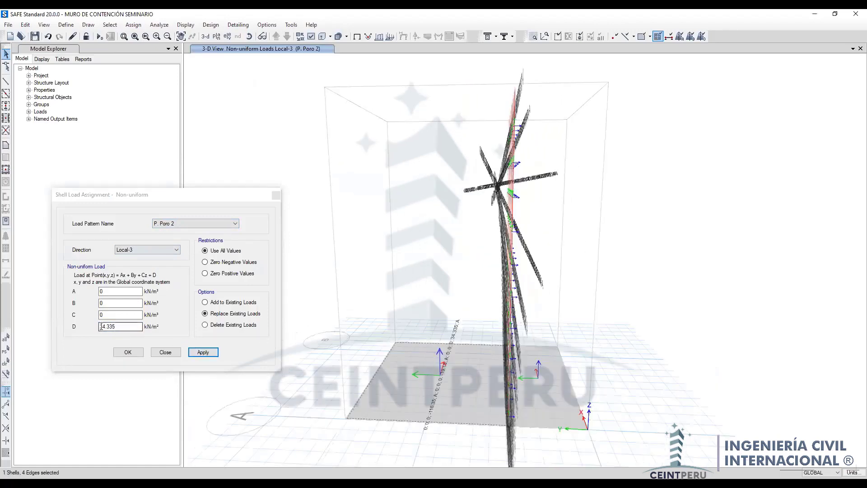
left_click(138, 340)
left_click(100, 326)
type("-")
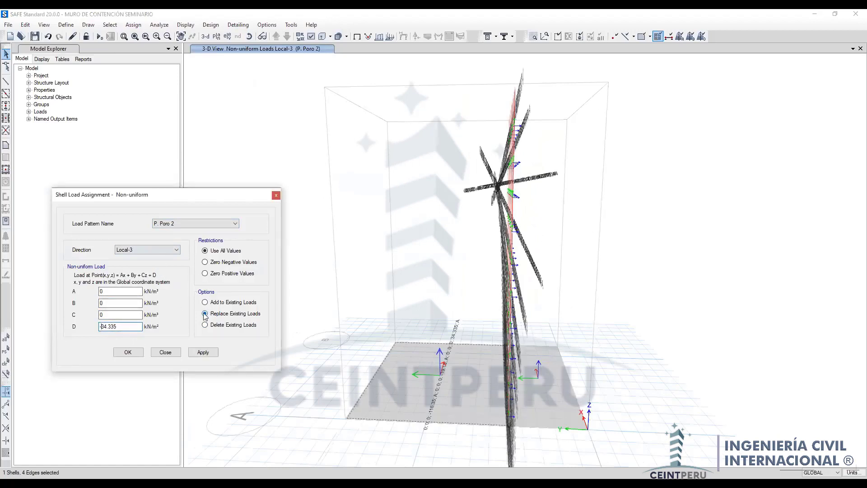
left_click(203, 352)
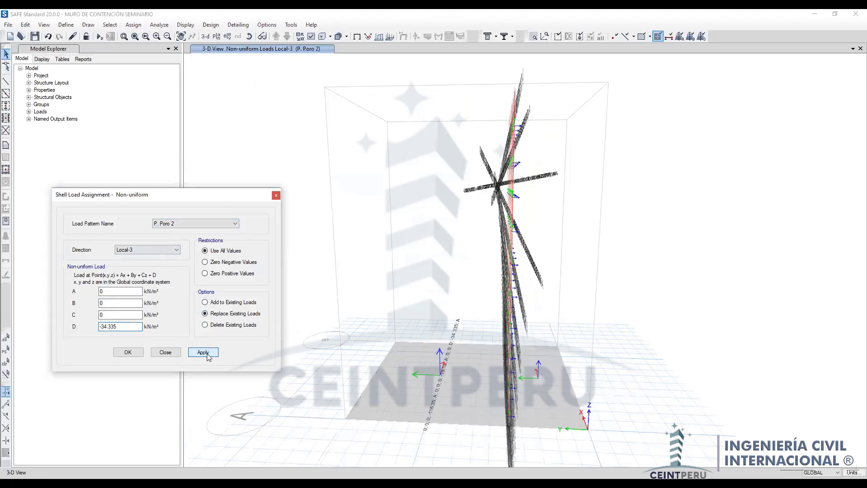
left_click(170, 354)
left_click(205, 36)
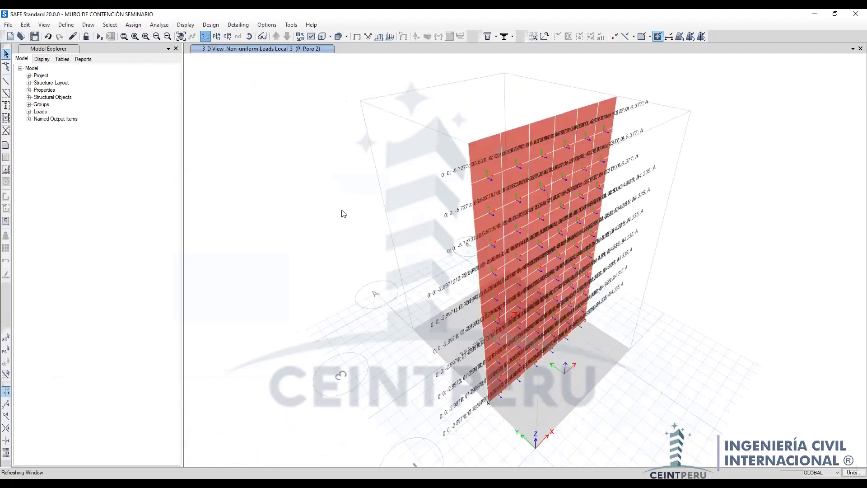
left_click(356, 36)
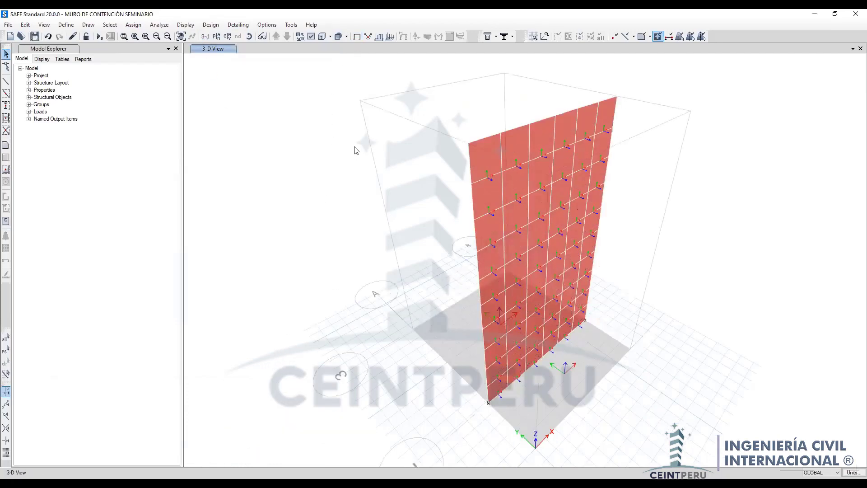
left_click_drag(355, 149, 273, 397)
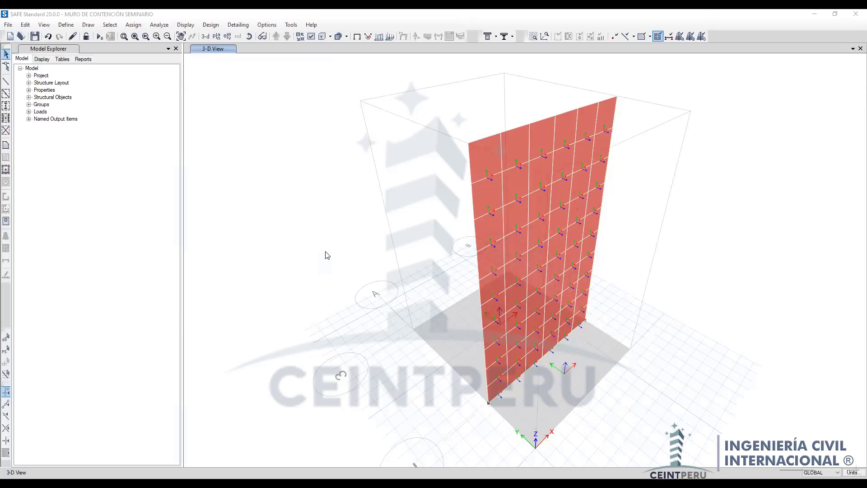
left_click(298, 406)
left_click(338, 187)
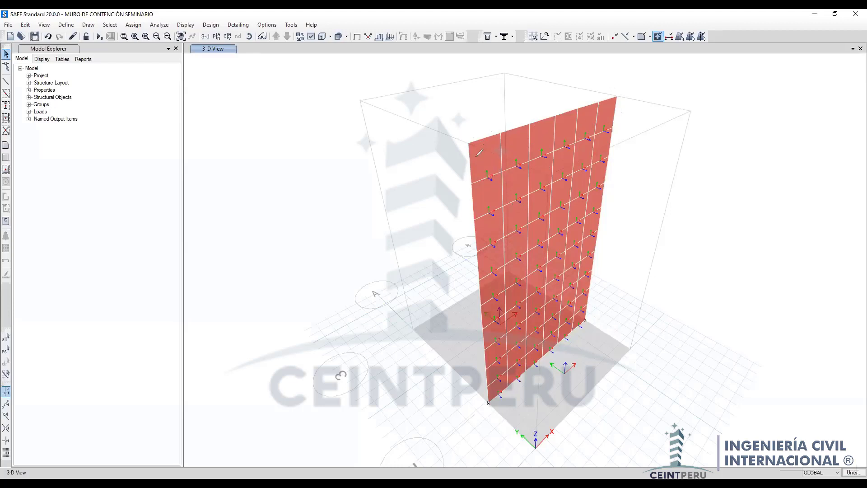
left_click(469, 144)
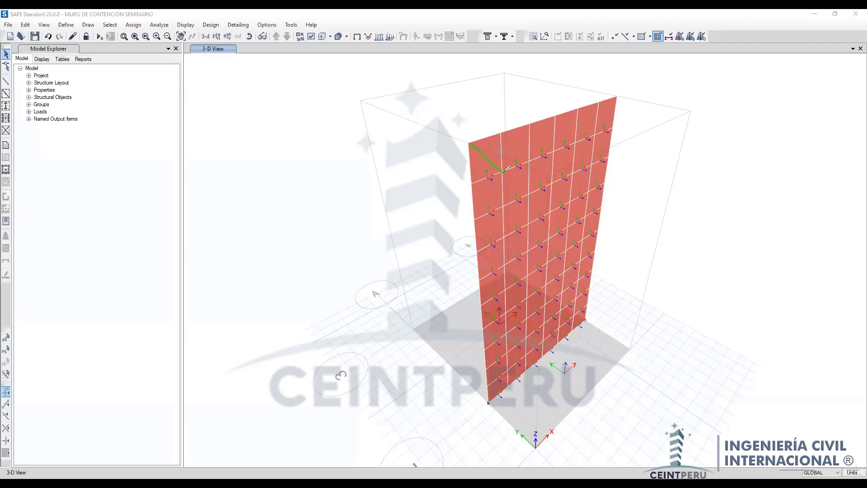
left_click(503, 172)
left_click(500, 134)
left_click(471, 183)
left_click(529, 159)
left_click_drag(505, 170, 532, 165)
mouse_move(502, 141)
left_mouse_down()
mouse_move(527, 129)
mouse_move(529, 165)
mouse_move(510, 172)
mouse_move(507, 145)
mouse_move(532, 127)
mouse_move(533, 154)
mouse_move(534, 124)
mouse_move(554, 117)
mouse_move(557, 154)
mouse_move(532, 159)
left_mouse_up()
left_click(326, 380)
type("Shl")
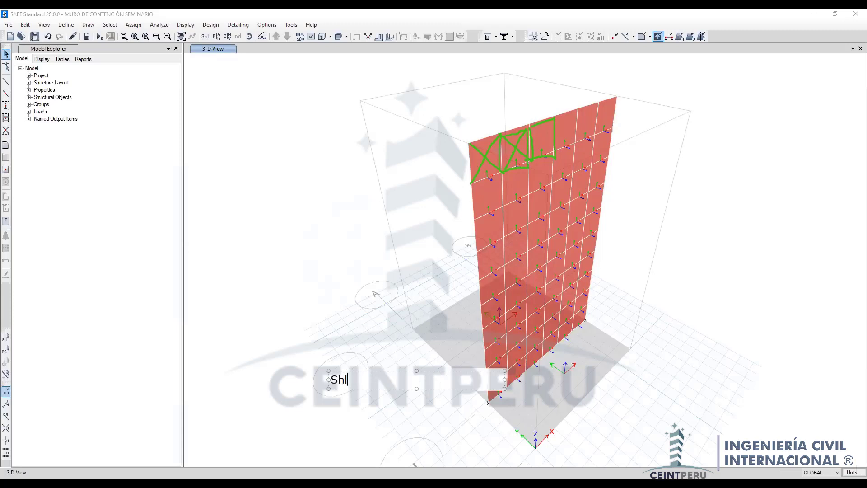
key("BackSpace")
type("ell Tick")
type("h")
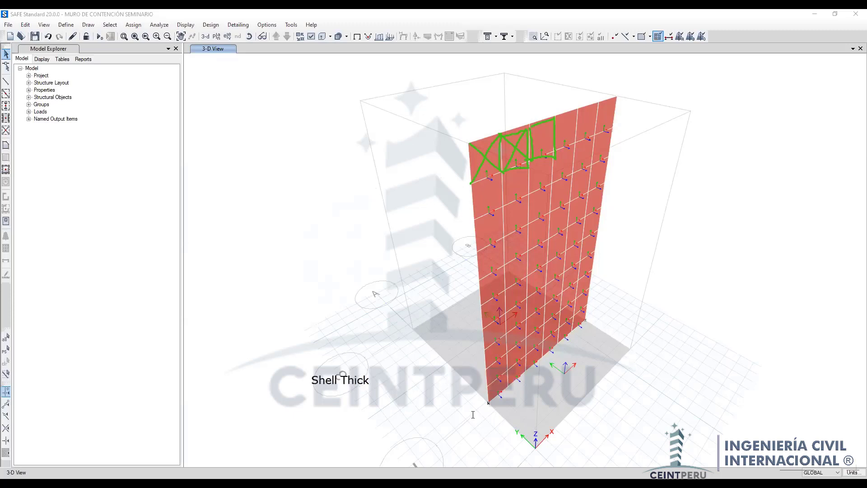
left_click_drag(301, 368, 384, 395)
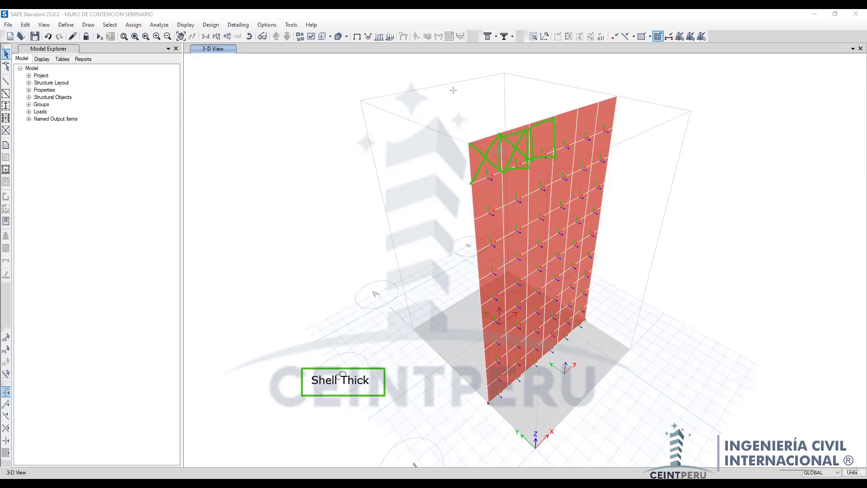
mouse_move(453, 90)
left_mouse_down()
mouse_move(499, 171)
mouse_move(535, 399)
mouse_move(620, 402)
mouse_move(626, 411)
left_mouse_up()
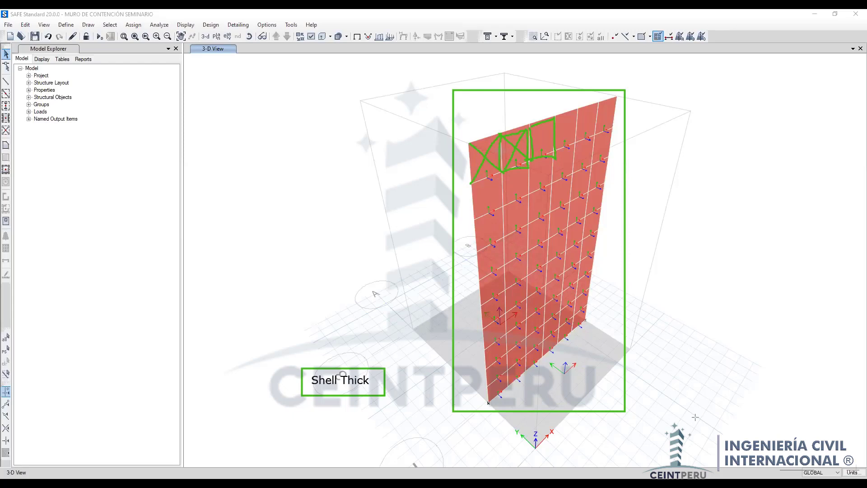
left_click(355, 227)
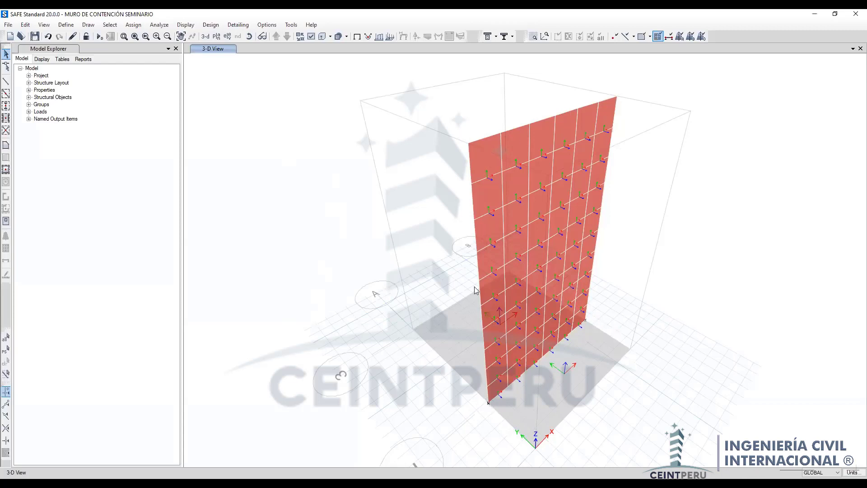
Step: Open the load case definitions and move the dialog clear of the wall model
left_click(66, 24)
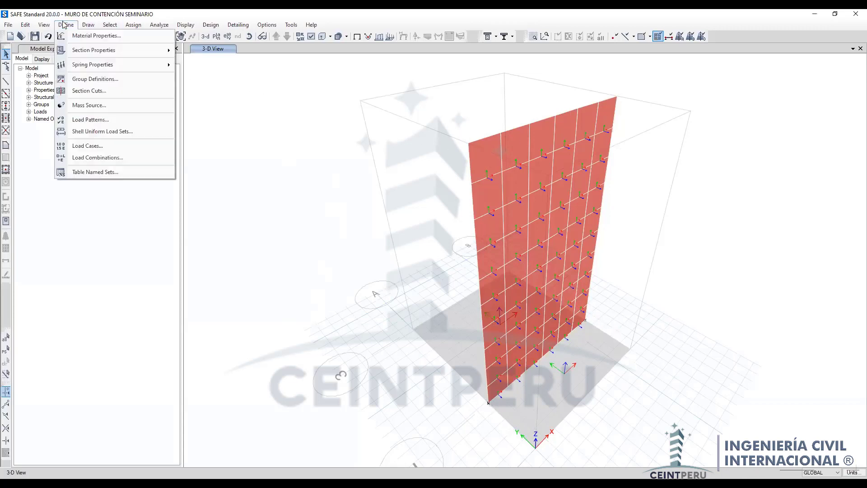
left_click(104, 145)
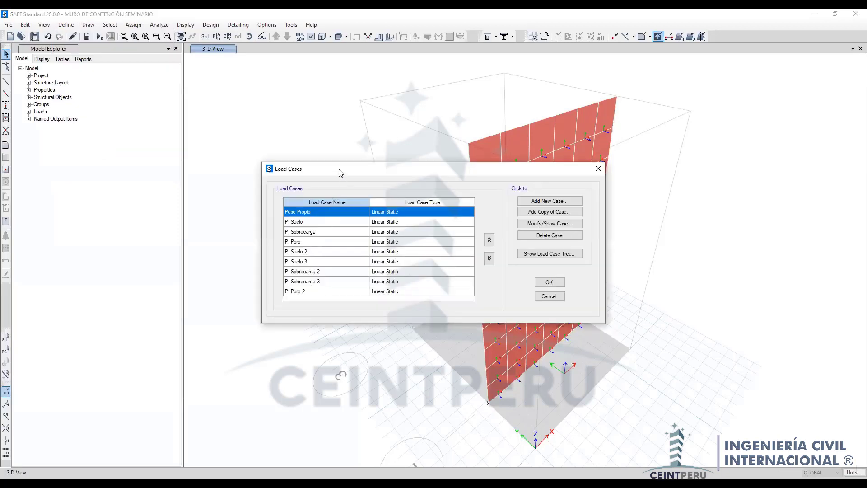
left_click_drag(340, 172, 274, 135)
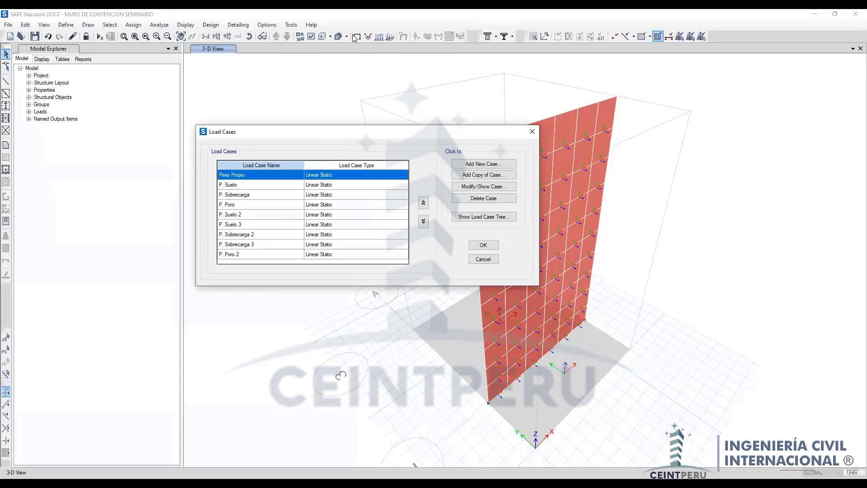
Step: Switch to the PDF guide in Adobe Acrobat Reader and examine the soil, surcharge and water pressure diagrams in Figura 4, grouping them by load type
key("alt+Tab")
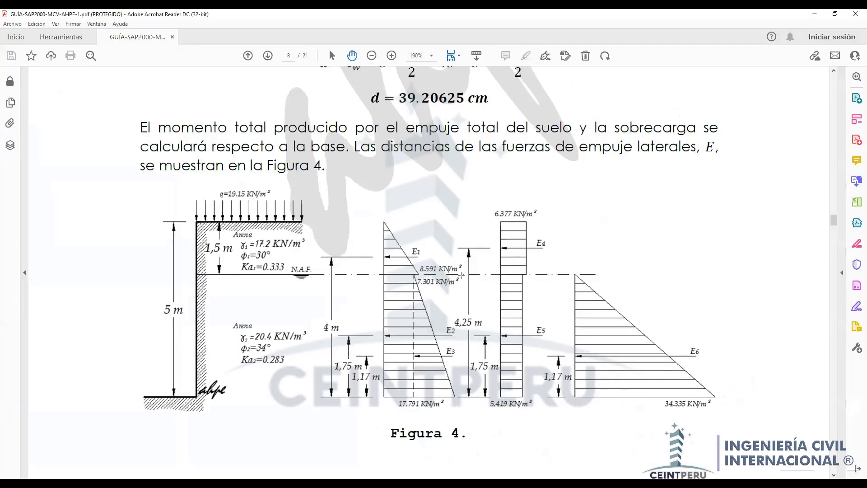
left_click_drag(461, 274, 378, 213)
mouse_move(371, 274)
left_mouse_down()
mouse_move(395, 298)
mouse_move(465, 414)
left_mouse_up()
left_click_drag(487, 200, 545, 277)
left_click_drag(484, 277, 547, 408)
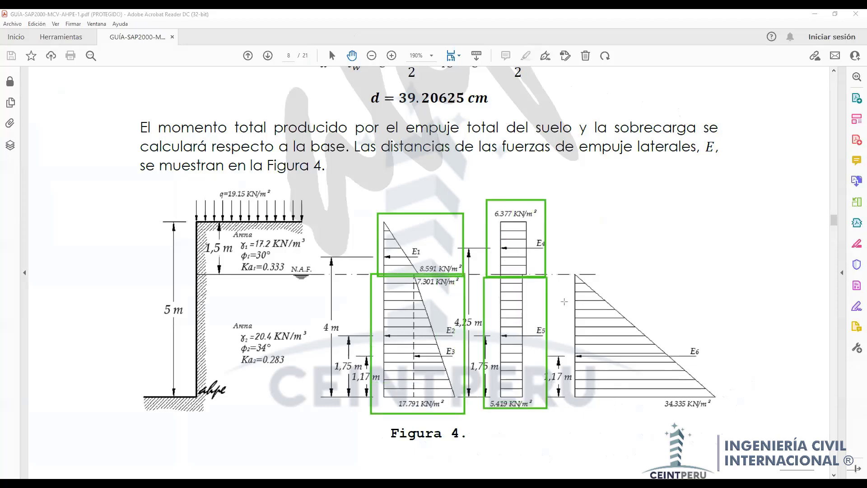
mouse_move(561, 263)
left_mouse_down()
mouse_move(581, 298)
mouse_move(700, 409)
mouse_move(712, 410)
left_mouse_up()
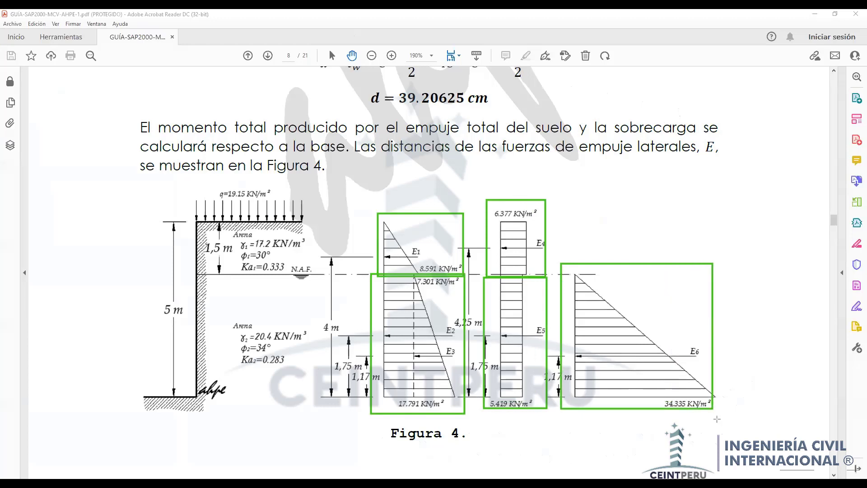
left_click_drag(350, 193, 470, 422)
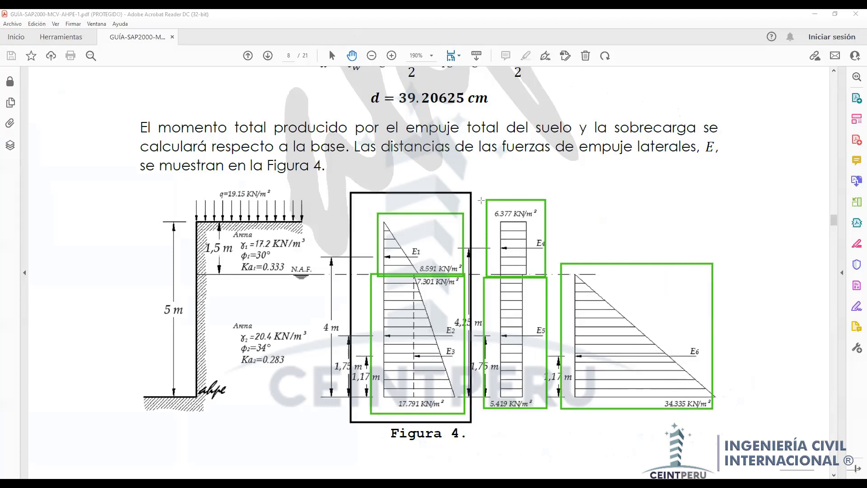
left_click_drag(481, 191, 554, 418)
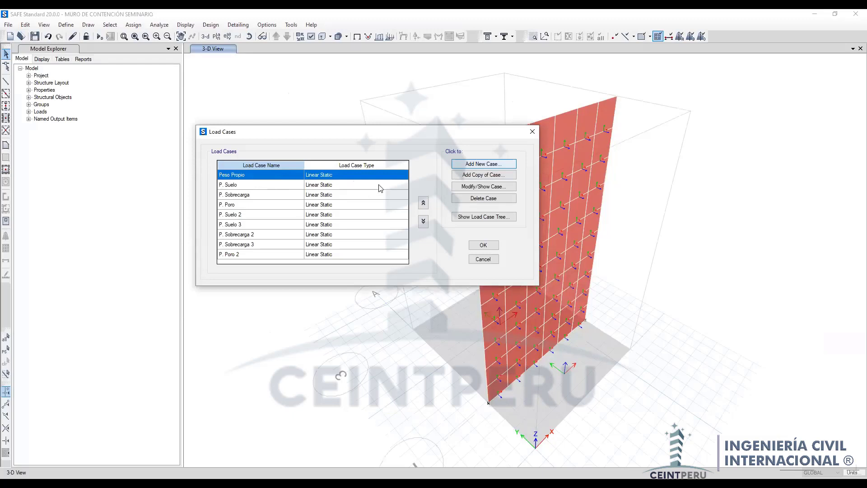
Step: Back in SAFE, add a new Linear Static load case named Presion de Suelo
left_click(484, 164)
left_click_drag(442, 121, 421, 121)
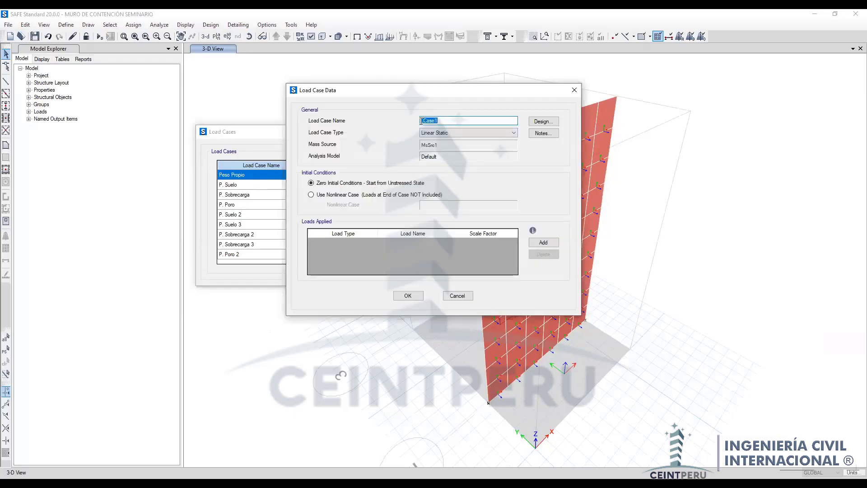
type("pres")
key("BackSpace")
key("BackSpace")
key("BackSpace")
key("BackSpace")
type("Presion de Suelo")
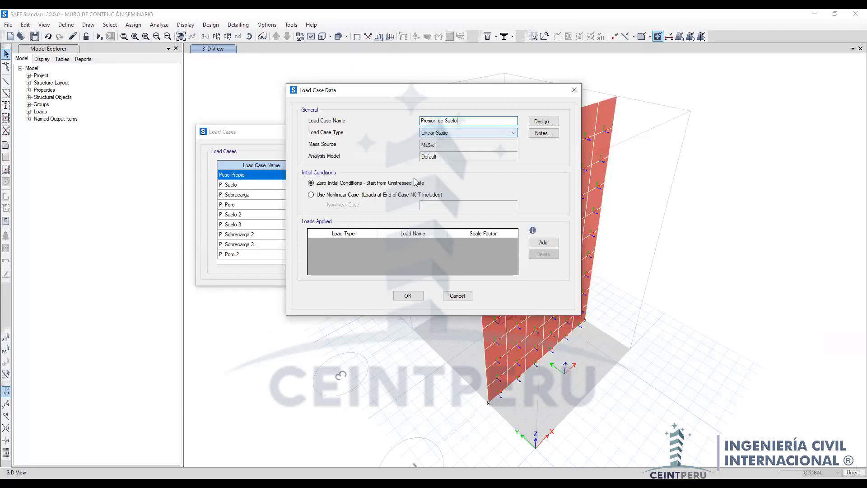
Step: Apply the load patterns P. Suelo 1 and P. Suelo 2 to the Presion de Suelo case with scale factor 1
left_click(544, 243)
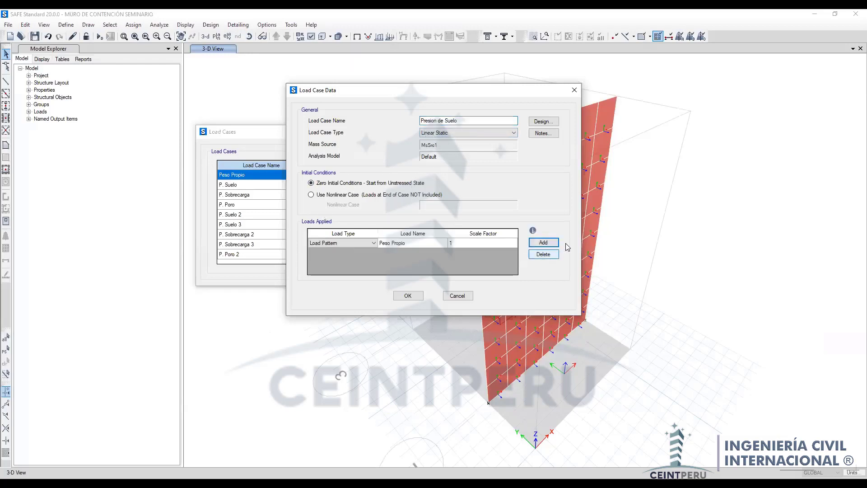
left_click(348, 241)
left_click(401, 244)
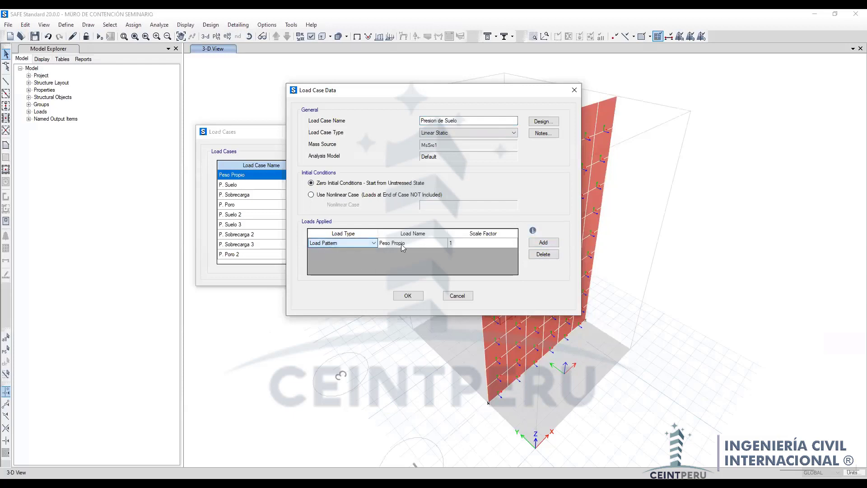
left_click(414, 242)
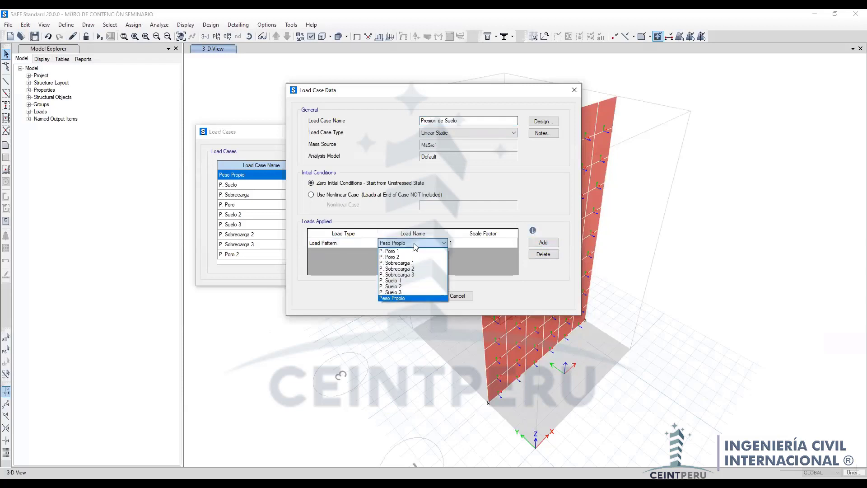
left_click(397, 281)
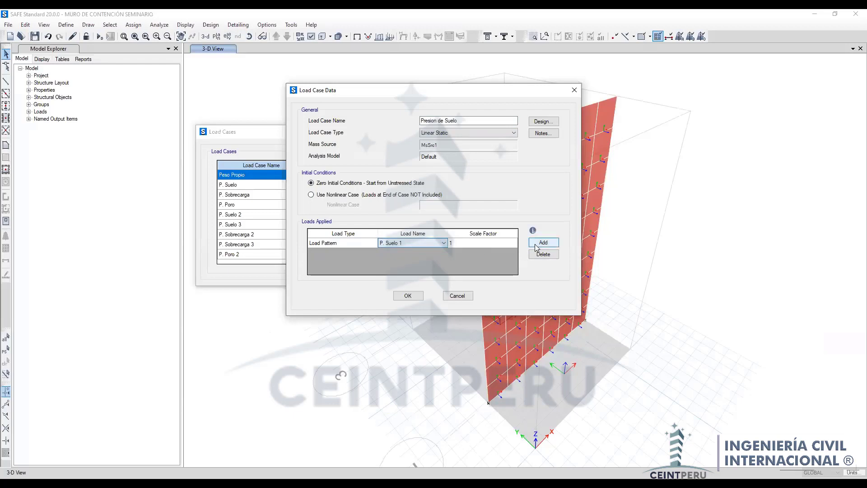
left_click(537, 248)
left_click(419, 253)
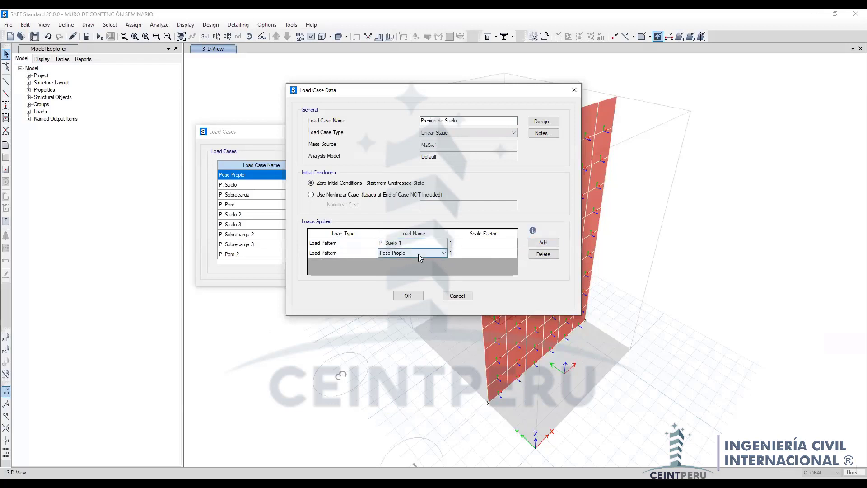
left_click(418, 254)
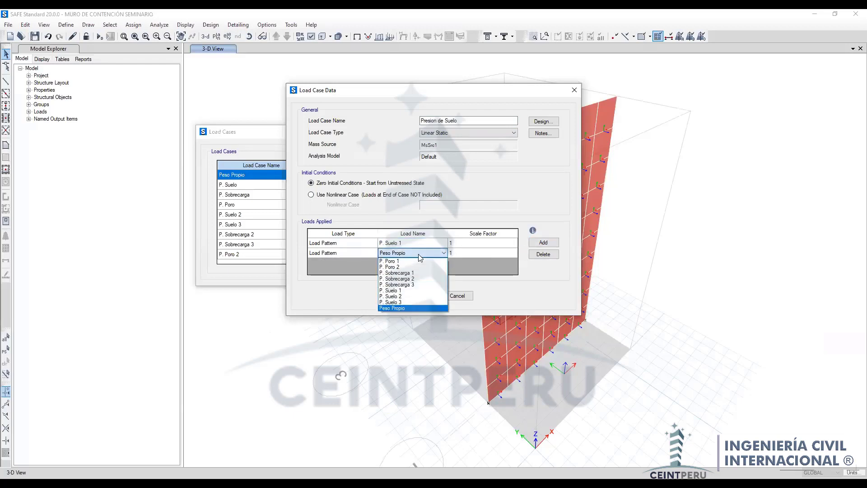
left_click(407, 296)
Step: Add the load pattern P. Suelo 3 with scale factor 1 to Presion de Suelo and accept the load case
left_click(543, 243)
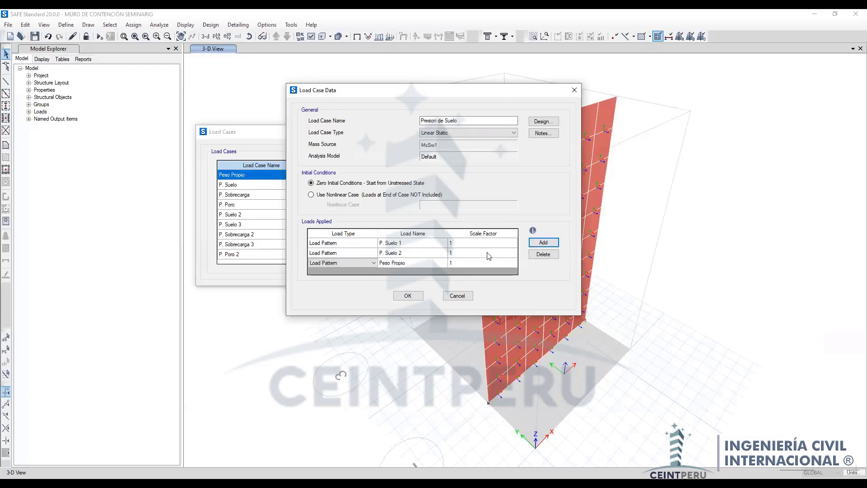
left_click(439, 262)
left_click(439, 263)
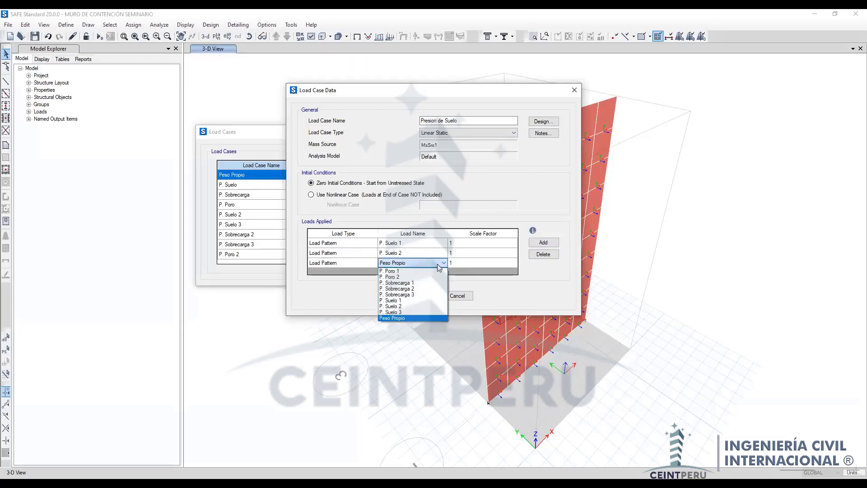
left_click(414, 311)
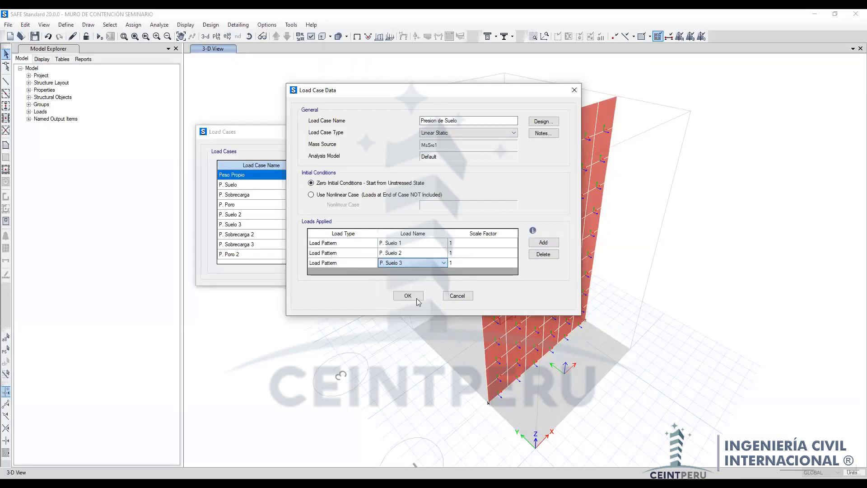
left_click(464, 259)
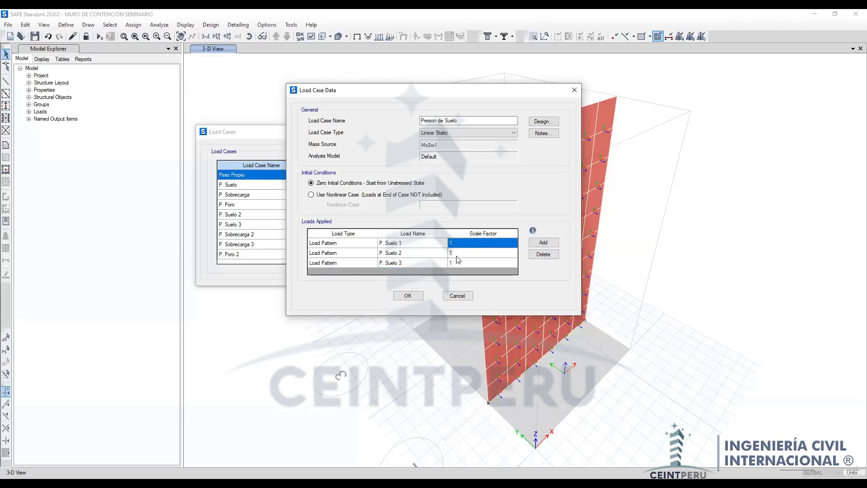
left_click(464, 252)
left_click(464, 245)
left_click(409, 296)
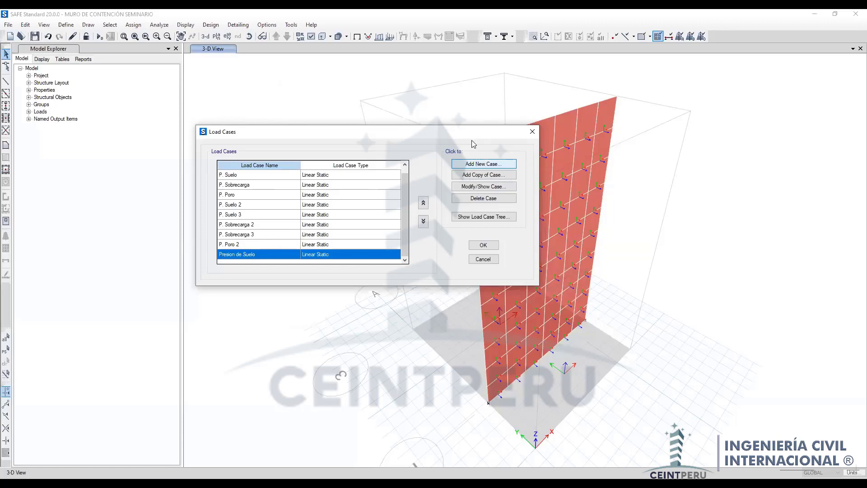
Step: Add another Linear Static load case named Presion Superficie
left_click(483, 164)
type("P")
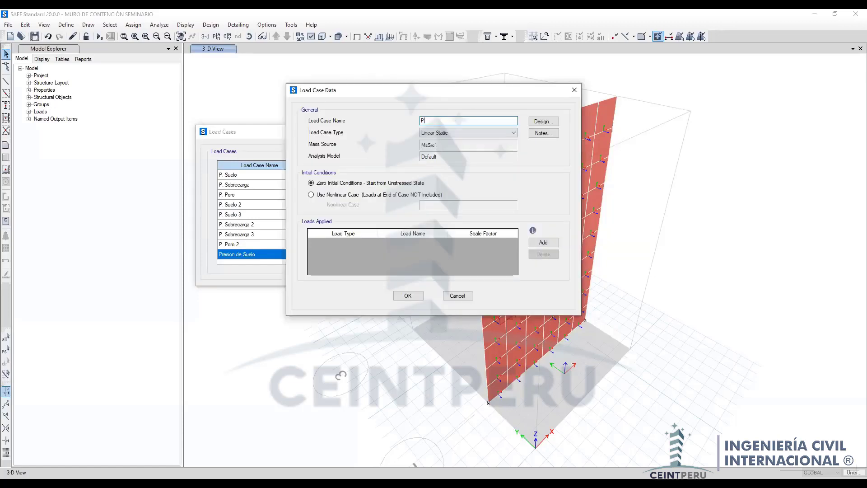
type("resion Superfi")
type("ie")
type("c")
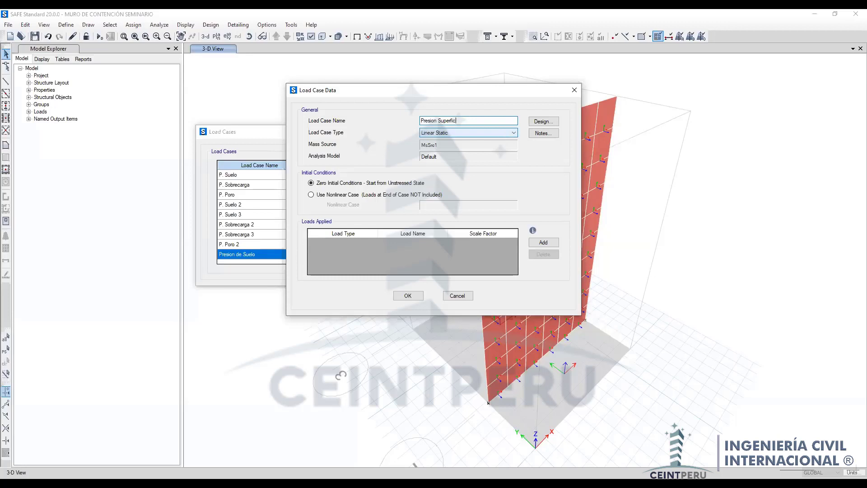
type("ie")
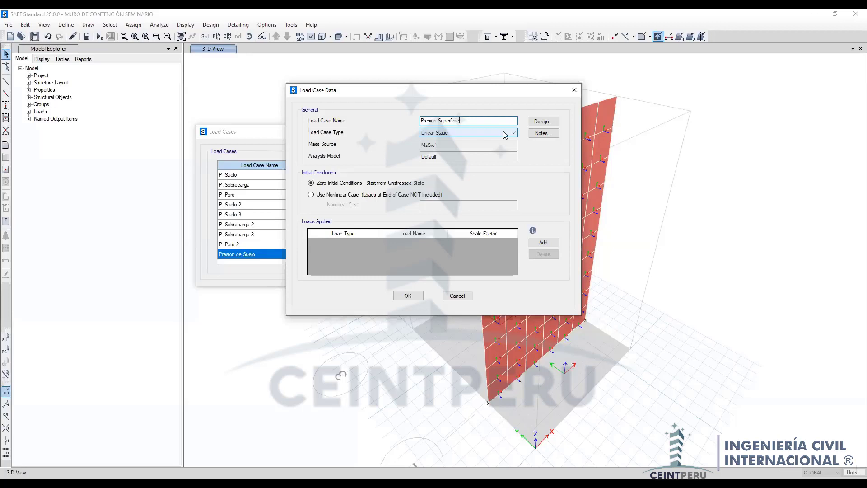
Step: Apply the load patterns P. Sobrecarga 1 and P. Sobrecarga 2 to the Presion Superficie case with scale factor 1
left_click(532, 244)
left_click(405, 244)
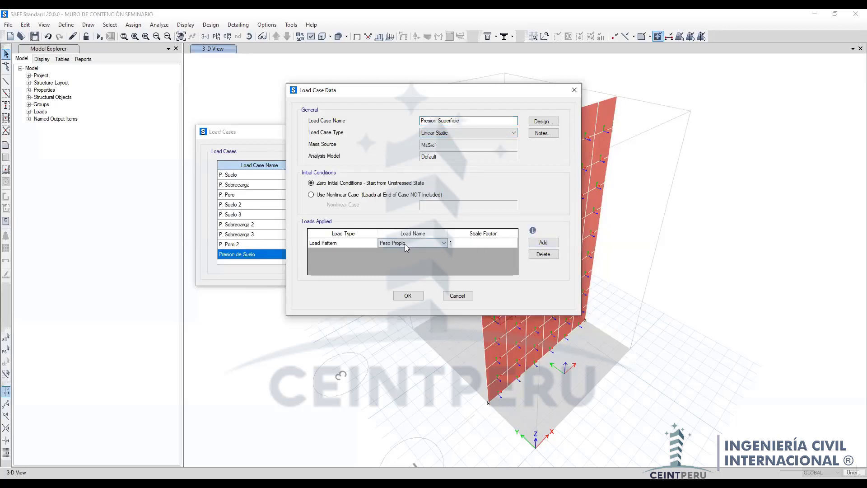
left_click(405, 244)
left_click(416, 263)
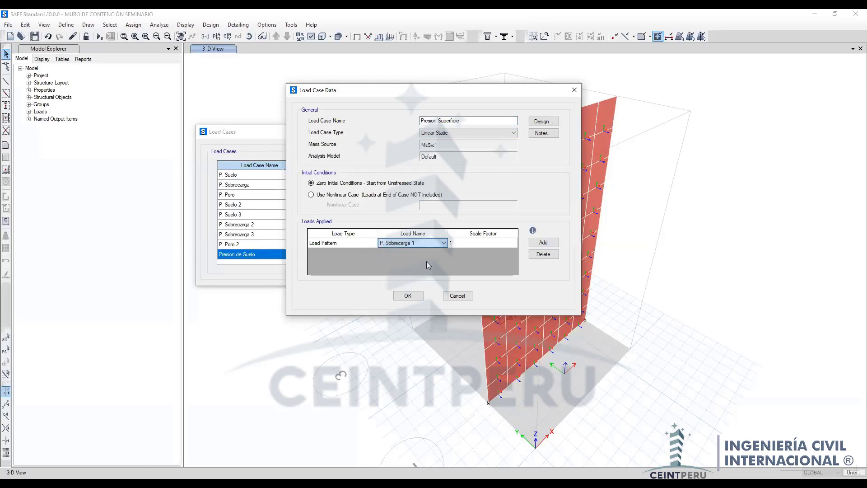
left_click(543, 242)
left_click(428, 255)
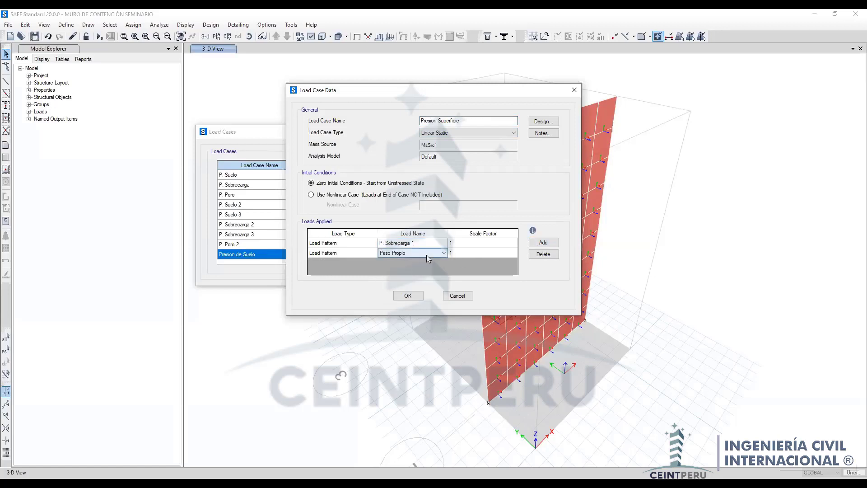
left_click(426, 255)
left_click(413, 283)
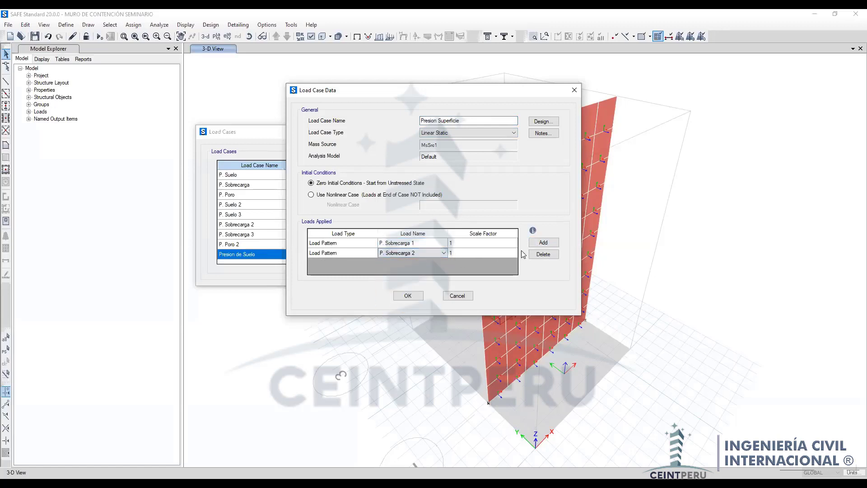
Step: Add the load pattern P. Sobrecarga 3 with scale factor 1 to Presion Superficie and accept the load case
left_click(544, 243)
left_click(437, 264)
left_click(435, 267)
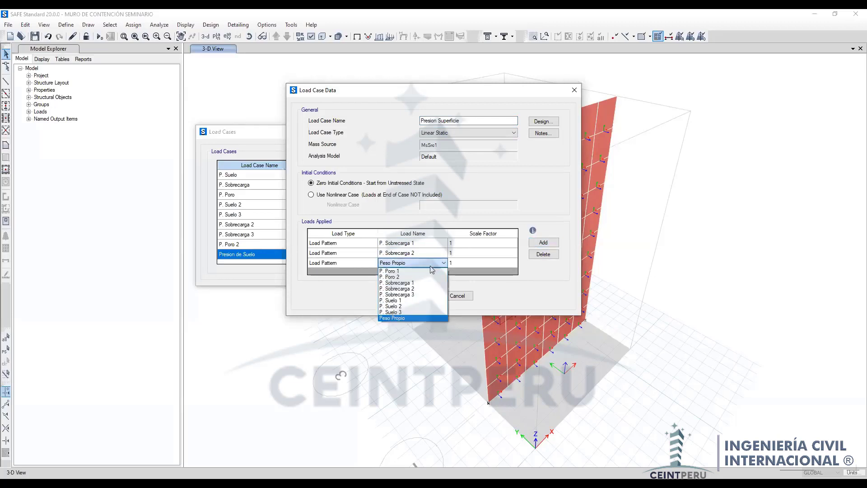
left_click(414, 296)
left_click(484, 263)
key("Up")
key("Up")
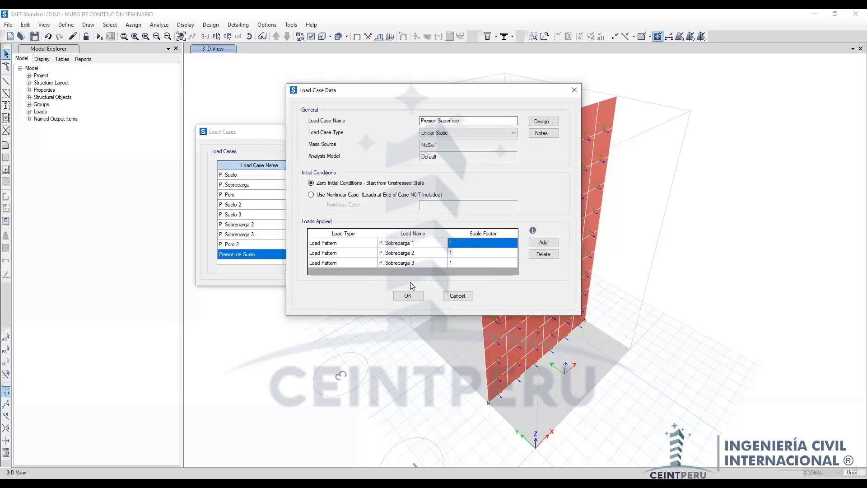
left_click(408, 296)
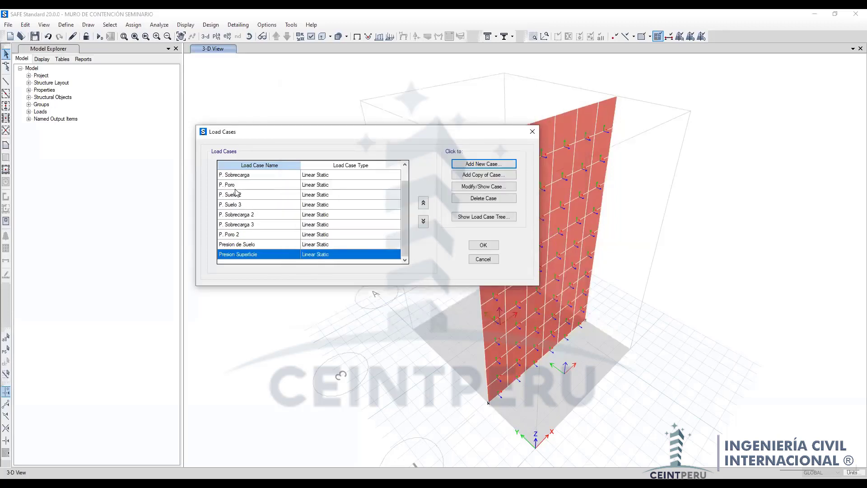
Step: Rename the load case P. Poro as P. Poro 1, keeping the load pattern P. Poro 1 applied, and accept it
left_click(239, 235)
left_click(245, 186)
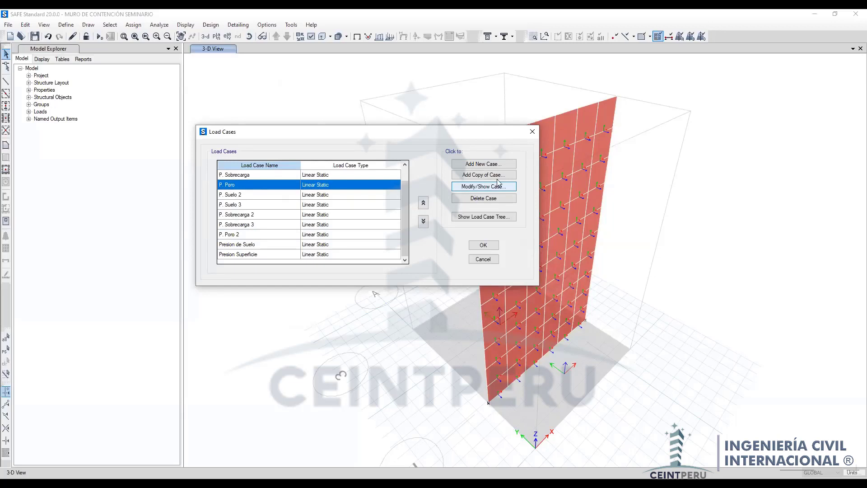
left_click(473, 190)
left_click(398, 243)
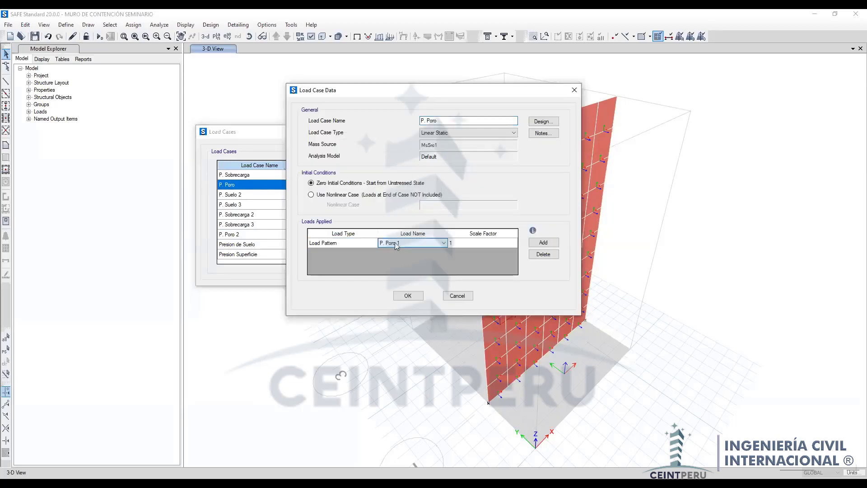
left_click(447, 122)
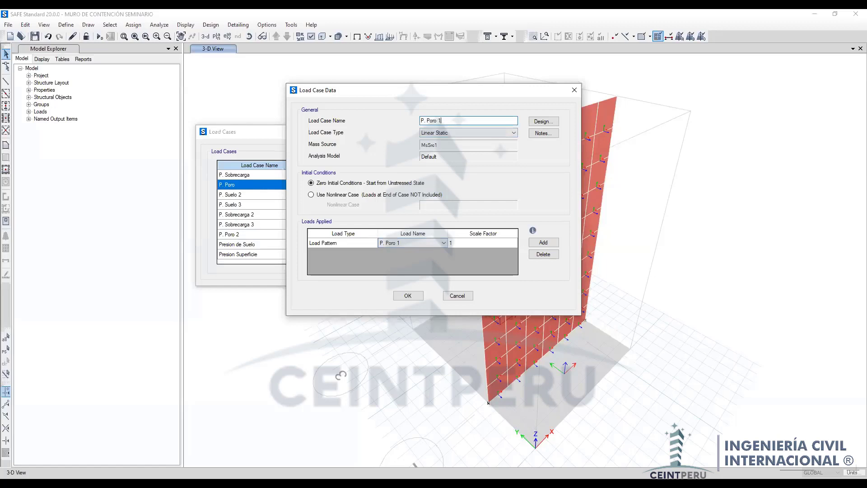
left_click(408, 296)
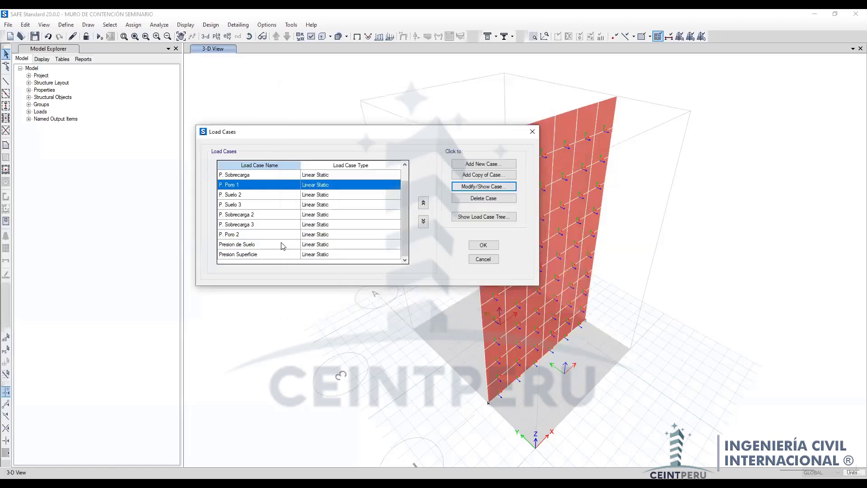
Step: Add a Linear Static load case named Presion de Poro and apply the load pattern P. Poro 1 with scale factor 1
left_click(252, 234)
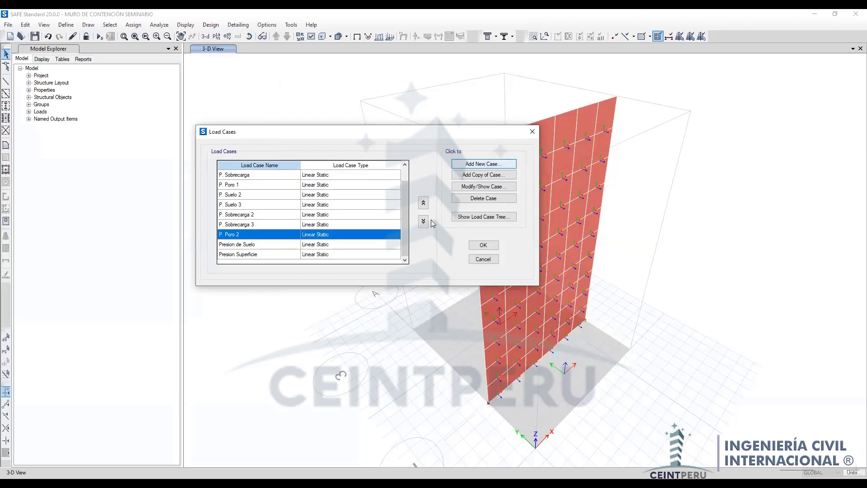
key("Return")
type("Presio")
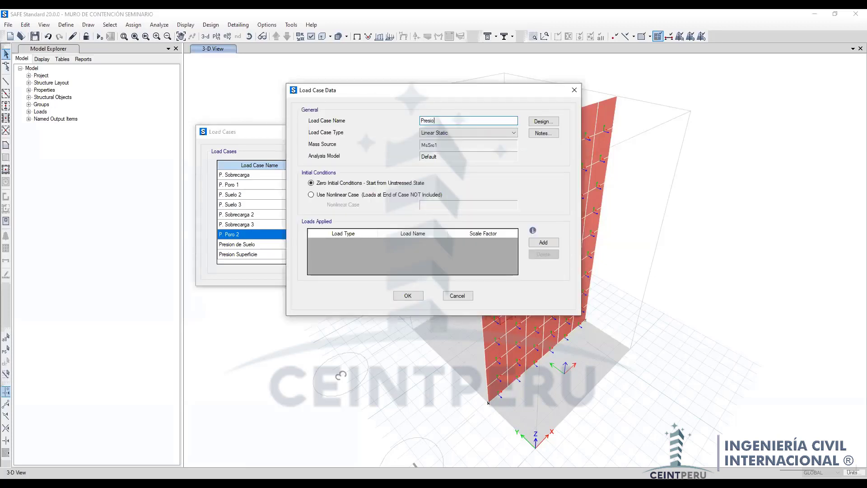
type("n de Poro")
left_click(551, 245)
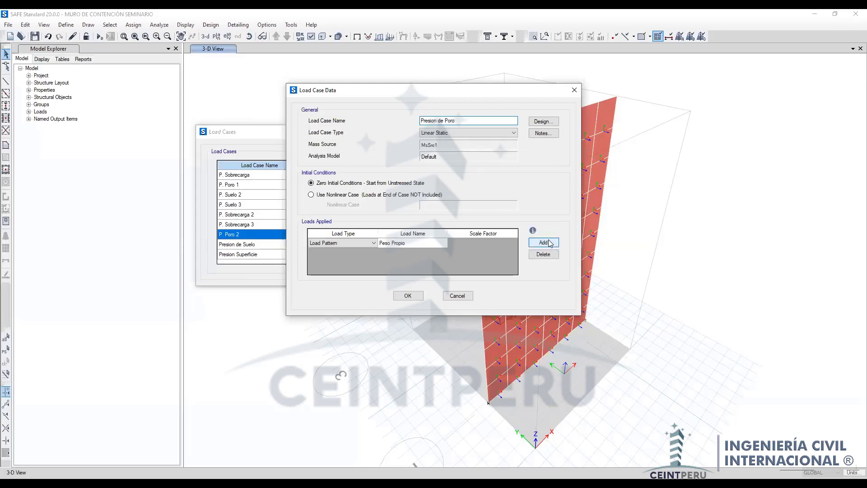
left_click(419, 243)
left_click(419, 243)
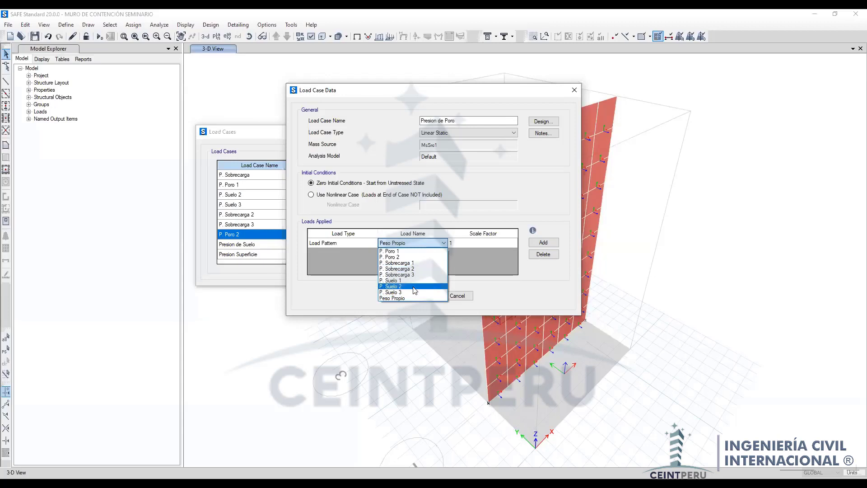
left_click(412, 251)
Step: Add the load pattern P. Poro 2 with scale factor 1 to Presion de Poro and accept the load case definitions
left_click(544, 244)
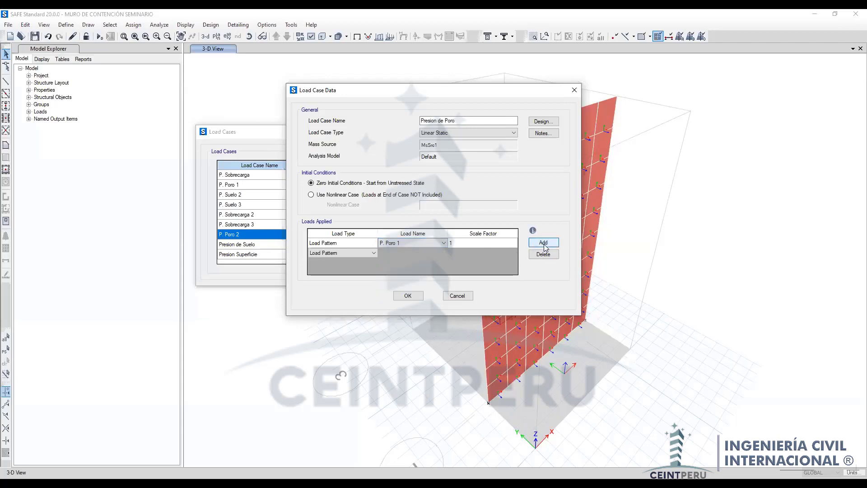
left_click(431, 253)
left_click(432, 253)
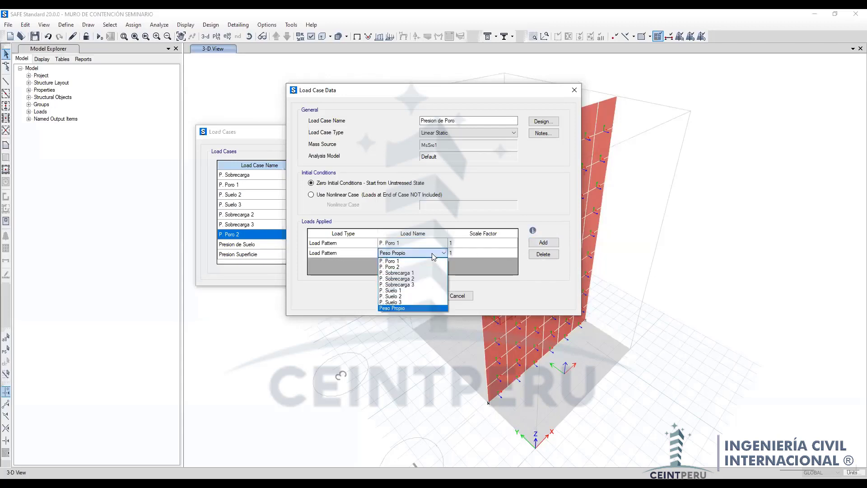
left_click(424, 270)
left_click(463, 254)
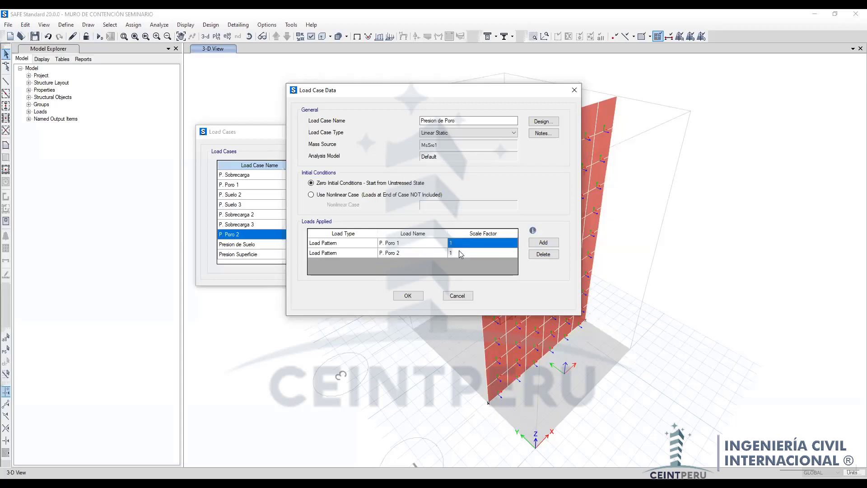
left_click(408, 296)
left_click(481, 248)
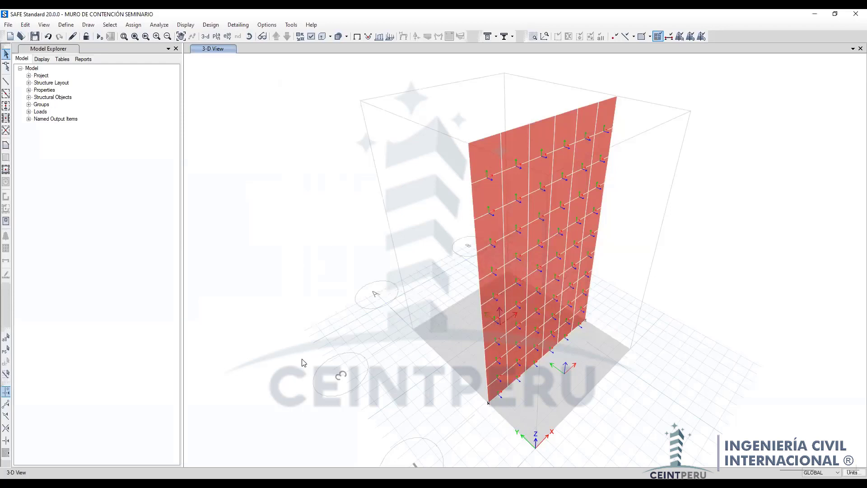
Step: Run the analysis and open the shell forces/stresses display settings beside the deformed wall
left_click(100, 38)
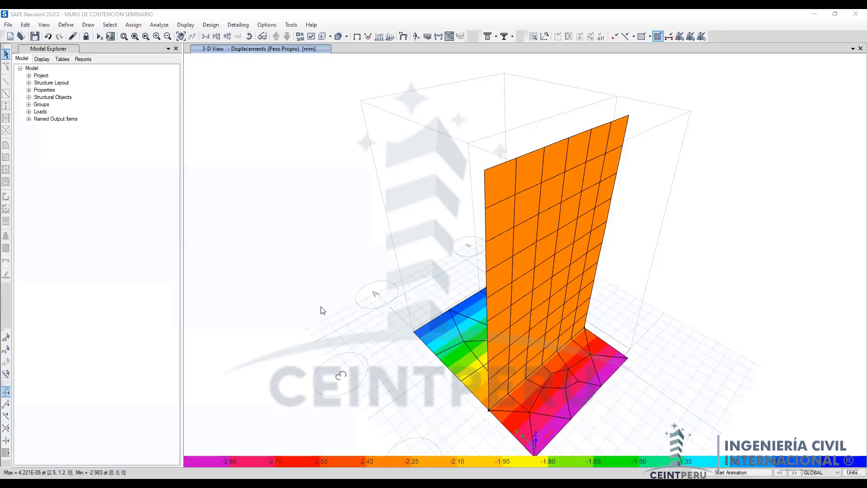
left_click(448, 37)
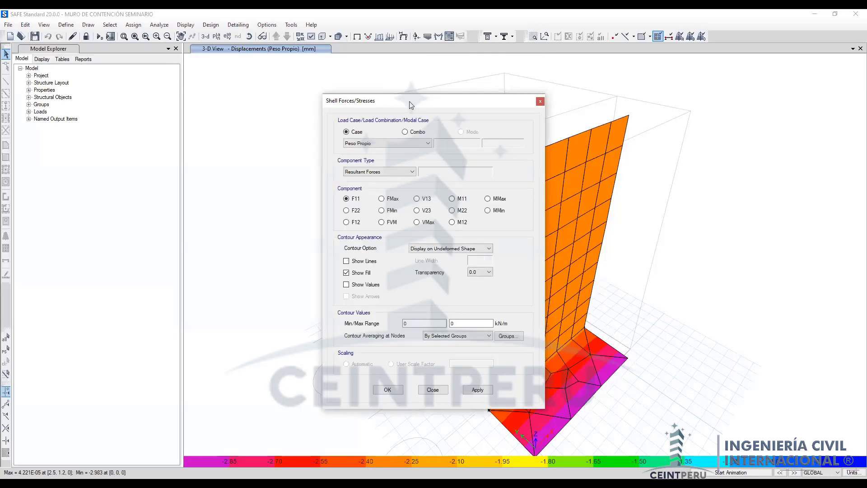
left_click_drag(295, 97, 305, 73)
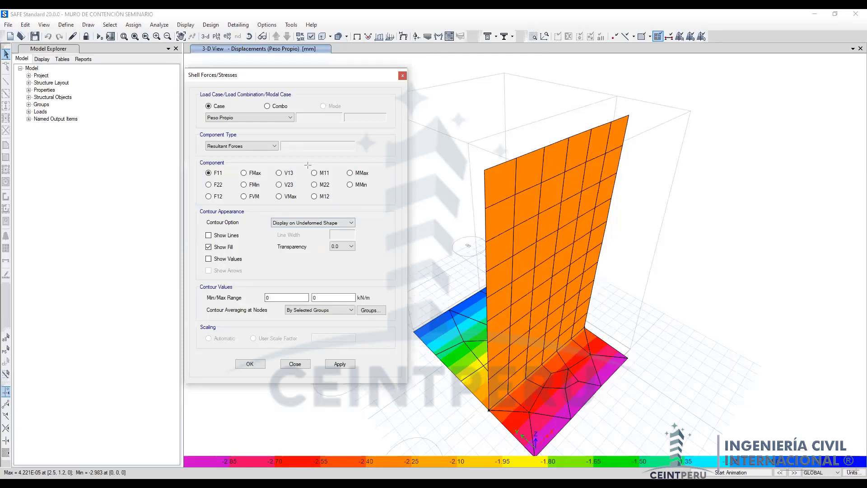
Step: Return to the undeformed model view to examine the wall's local axes and bending direction
mouse_move(308, 166)
left_mouse_down()
mouse_move(339, 180)
mouse_move(337, 204)
left_mouse_up()
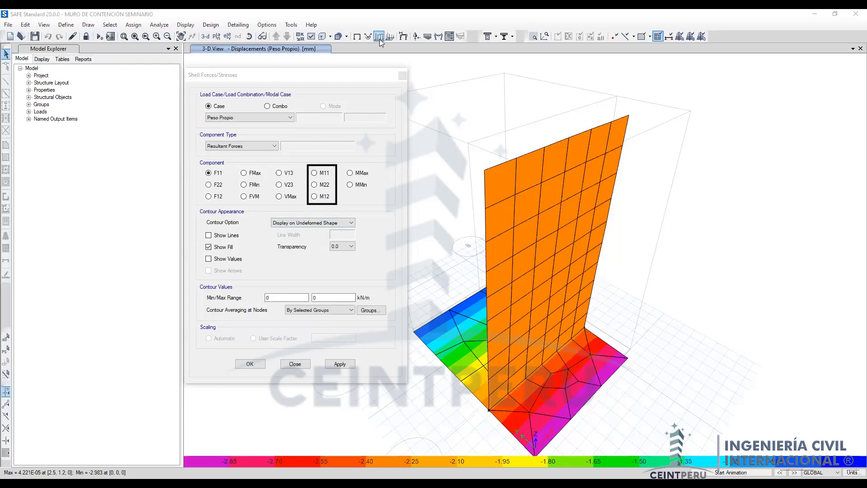
left_click(358, 38)
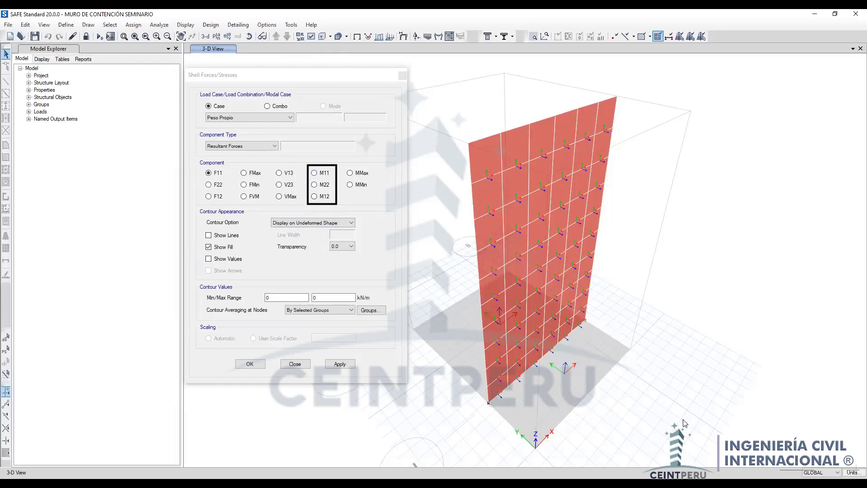
left_click_drag(543, 119, 536, 360)
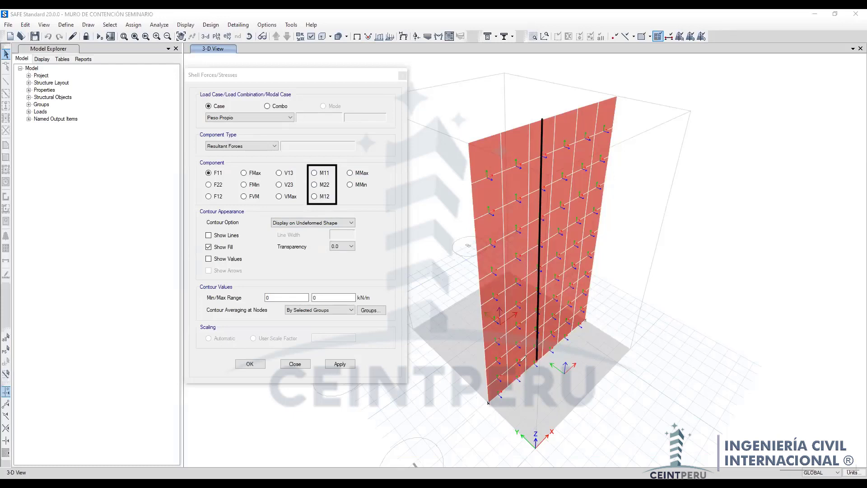
mouse_move(520, 374)
left_mouse_down()
mouse_move(562, 142)
mouse_move(634, 108)
left_mouse_up()
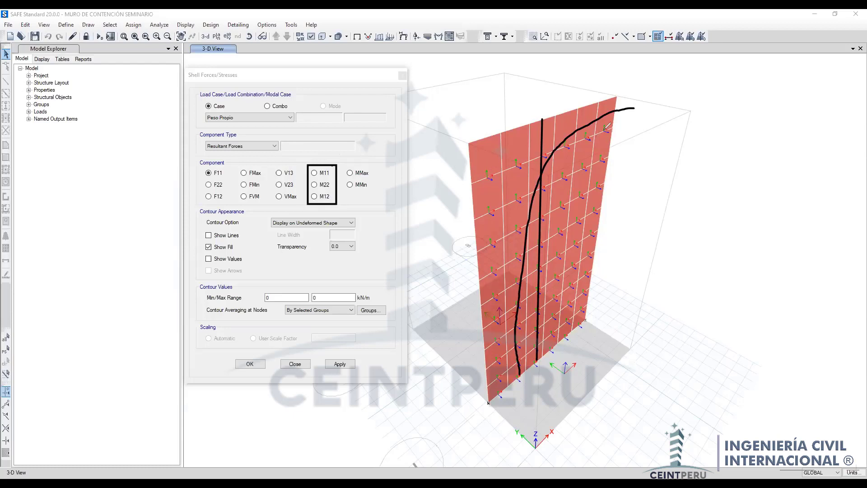
mouse_move(584, 111)
left_mouse_down()
mouse_move(587, 120)
mouse_move(604, 92)
left_mouse_up()
mouse_move(331, 176)
left_mouse_down()
mouse_move(311, 188)
mouse_move(336, 190)
left_mouse_up()
key("Escape")
Step: Display the resultant M22 moment contours for the Peso Propio case, followed by the P. Suelo case
left_click(315, 184)
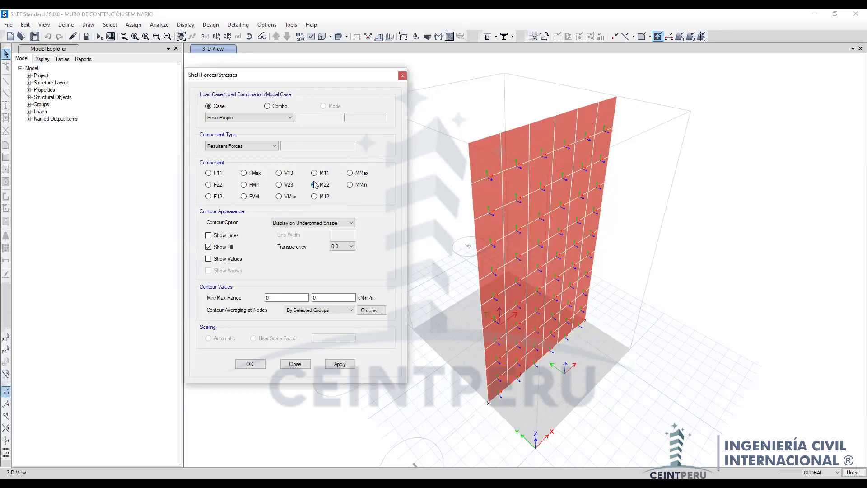
left_click(340, 364)
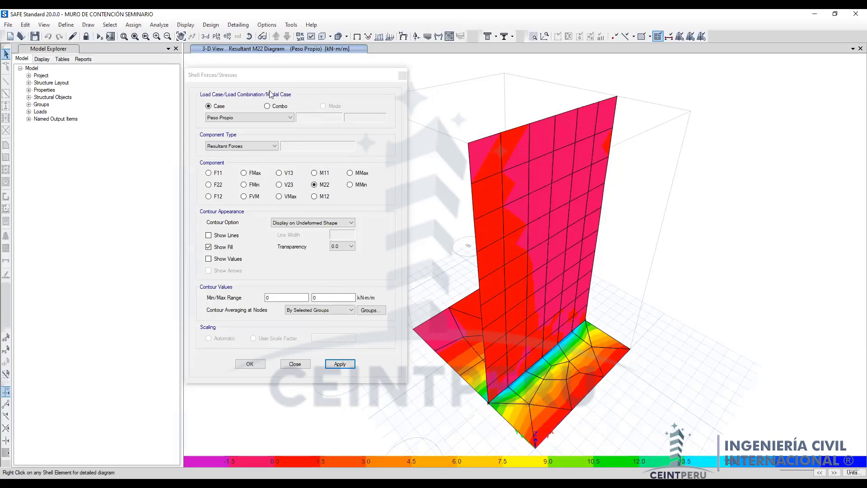
left_click(235, 105)
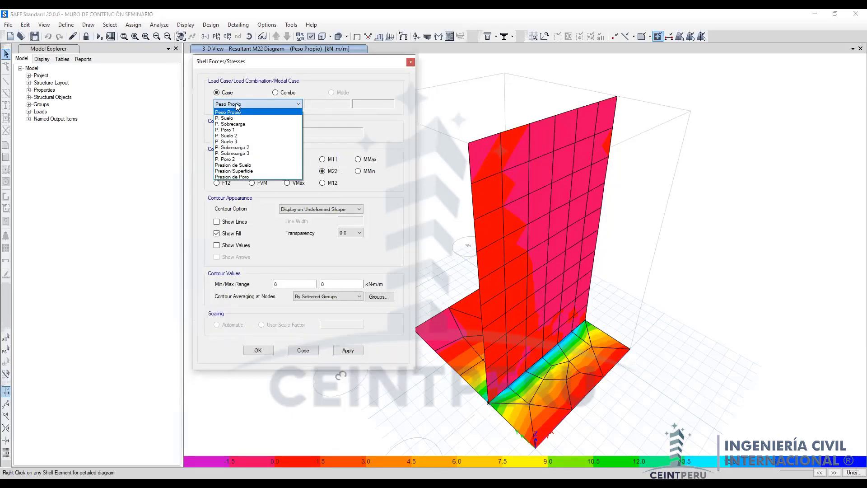
left_click(242, 117)
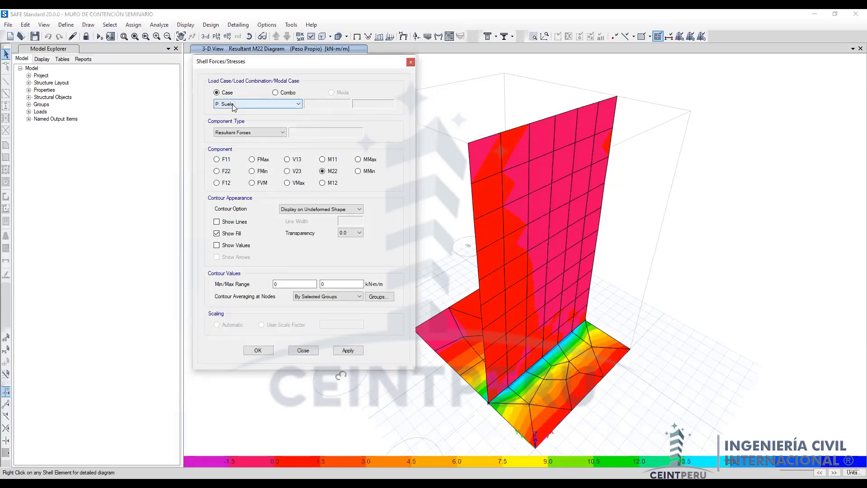
left_click(346, 351)
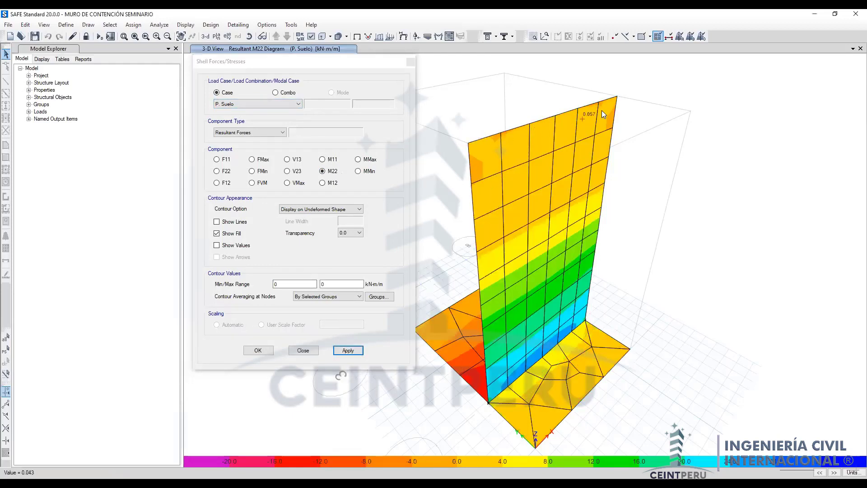
Step: Display the resultant M22 moment contours for the Presion de Suelo case and examine the wall's upper corner
left_click(240, 105)
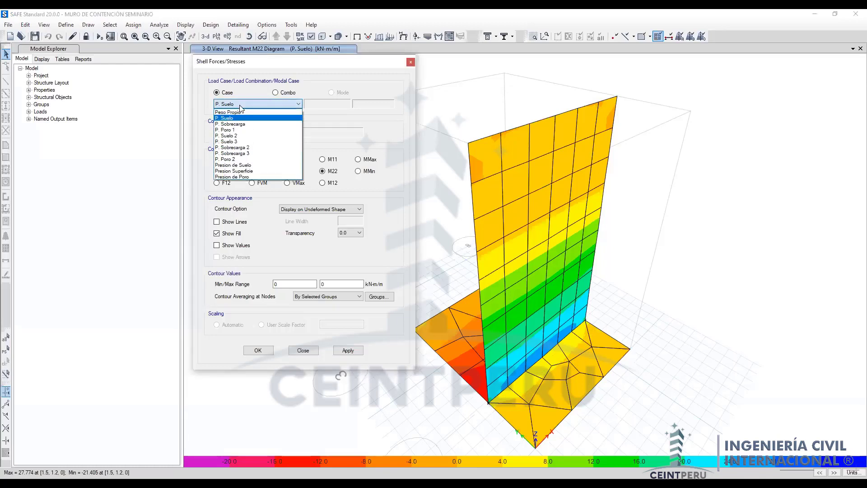
left_click(256, 165)
left_click(345, 352)
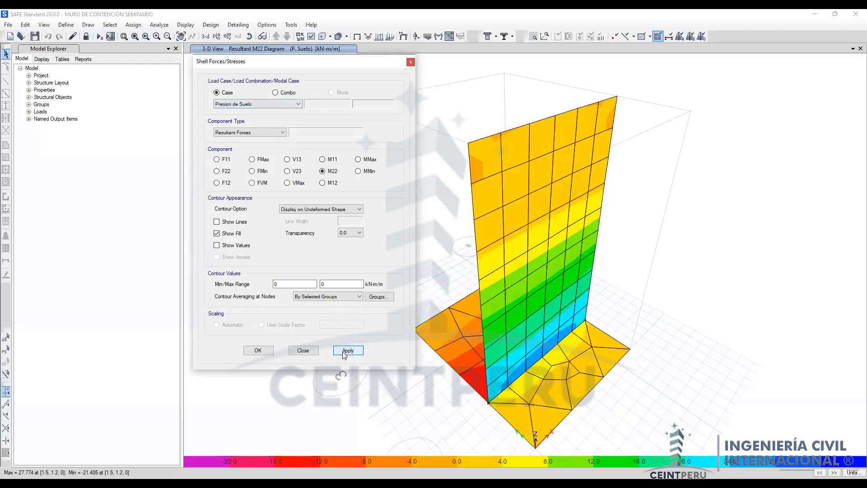
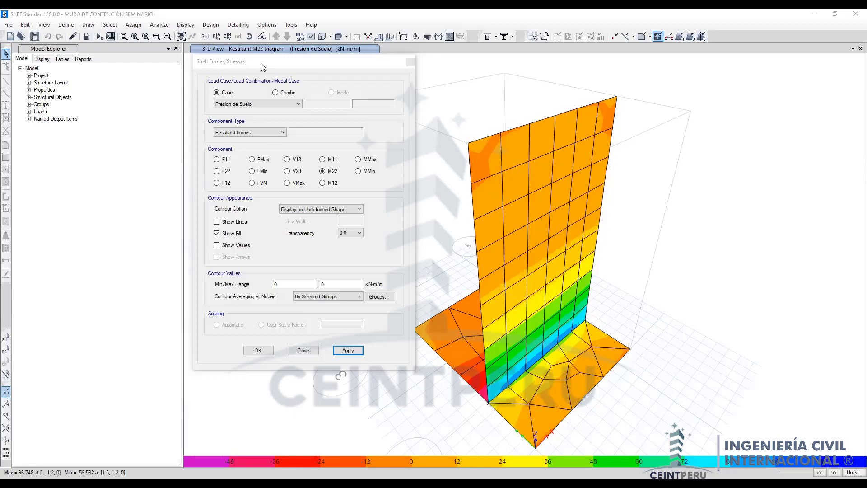
left_click_drag(263, 67, 263, 69)
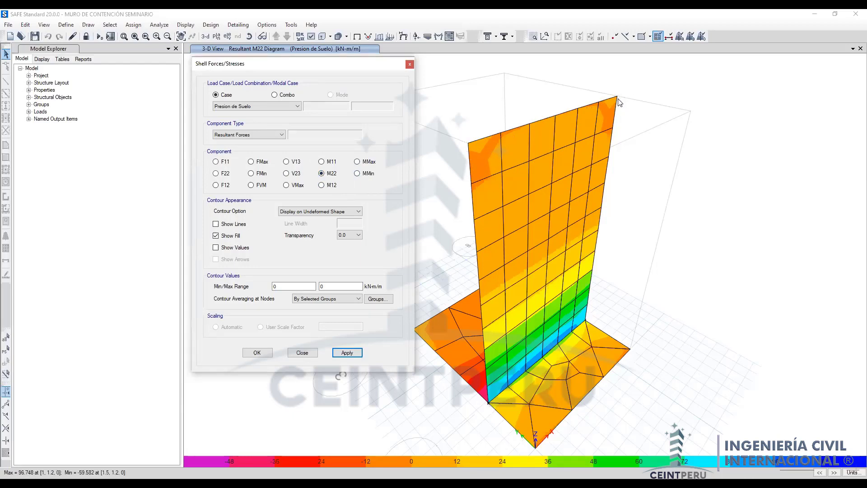
mouse_move(617, 107)
Step: Compare the undeformed wall with its Presion de Suelo M22 contours and inspect the moments at the wall's base and top
left_click(422, 152)
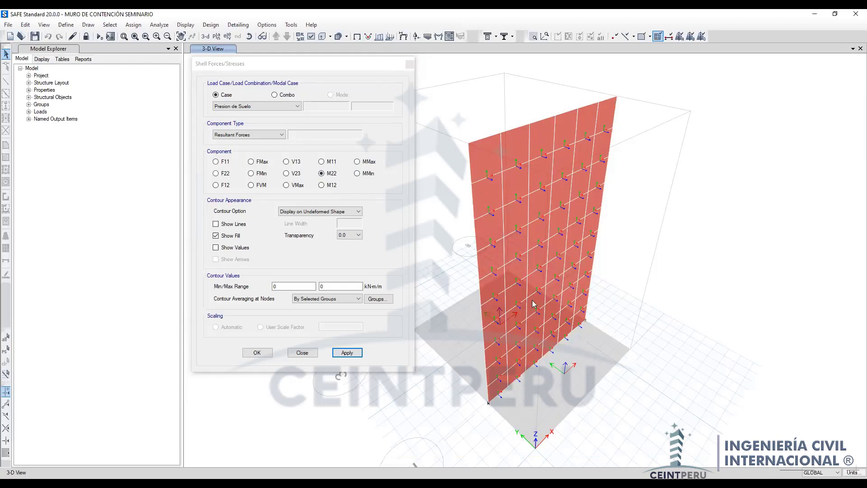
left_click(342, 353)
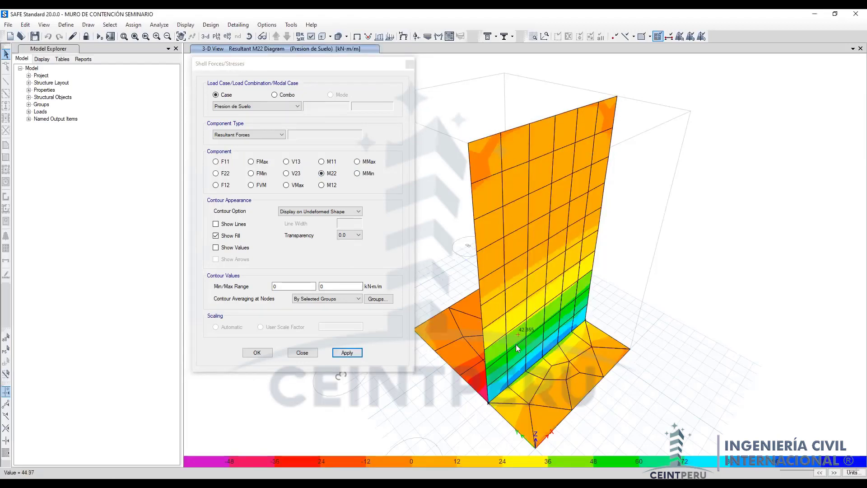
mouse_move(558, 342)
mouse_move(533, 360)
mouse_move(526, 154)
mouse_move(544, 118)
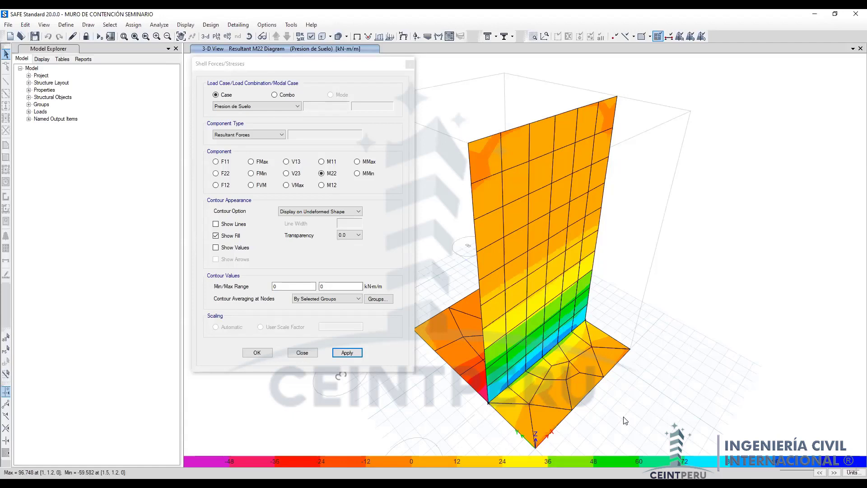
left_click_drag(557, 134, 547, 348)
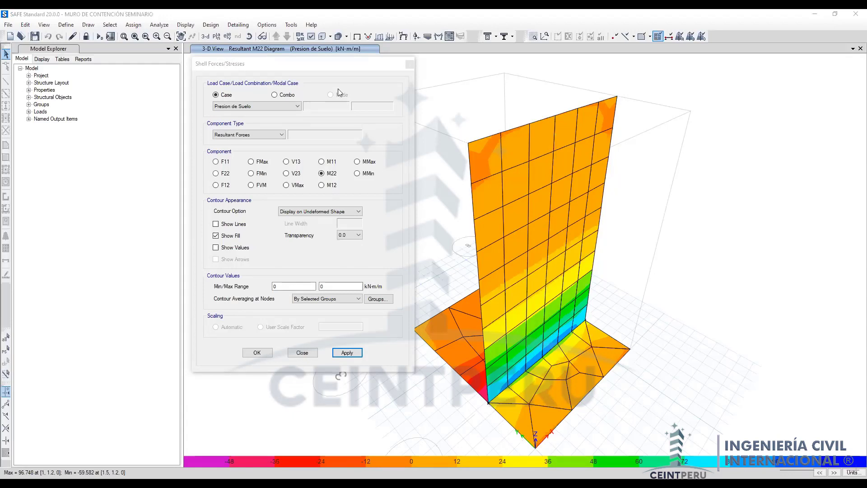
Step: View the M22 contours on the footing from the opposite side of the wall and close the shell force settings
left_click(333, 66)
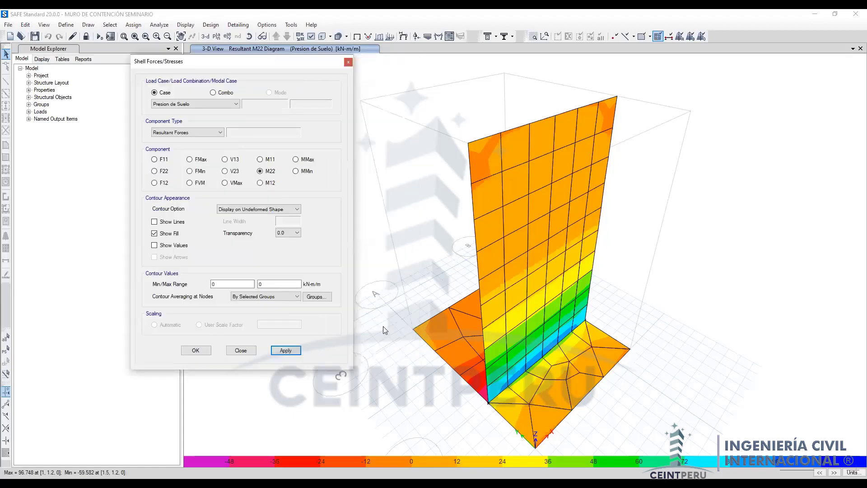
middle_click_drag(386, 324, 496, 303, "shift")
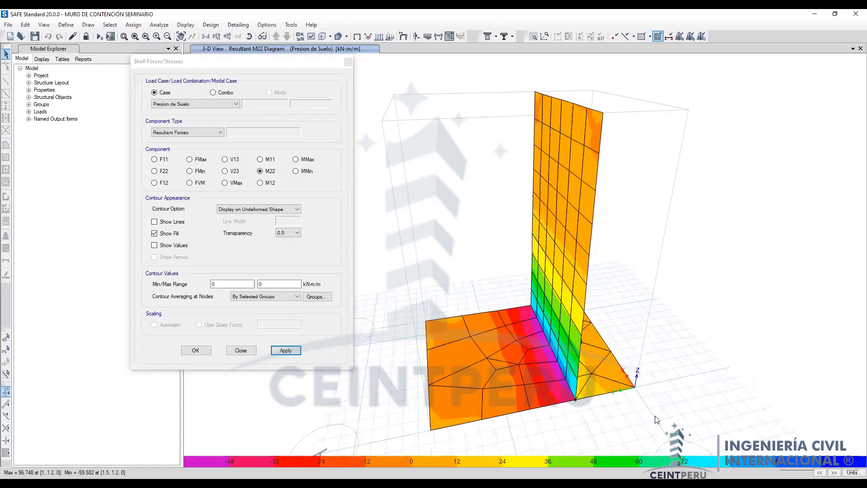
left_click(241, 350)
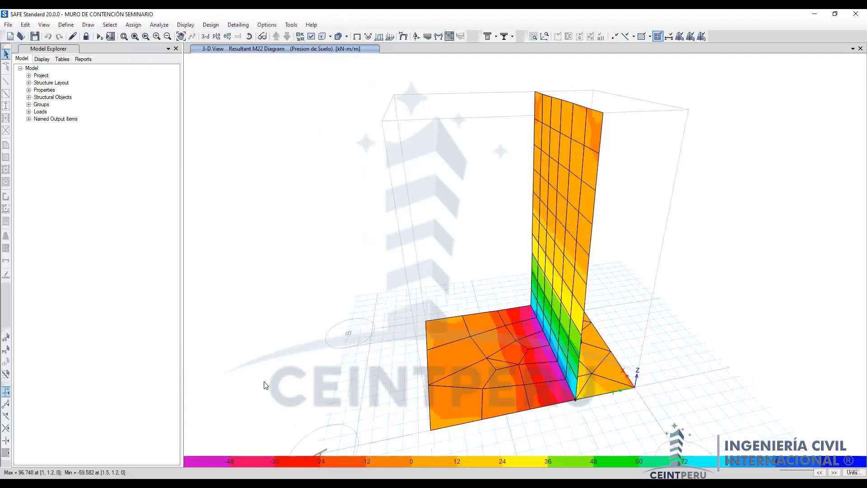
Step: Restore the default 3D view and examine the wall's M22 contours from a slightly rotated angle
left_click(205, 36)
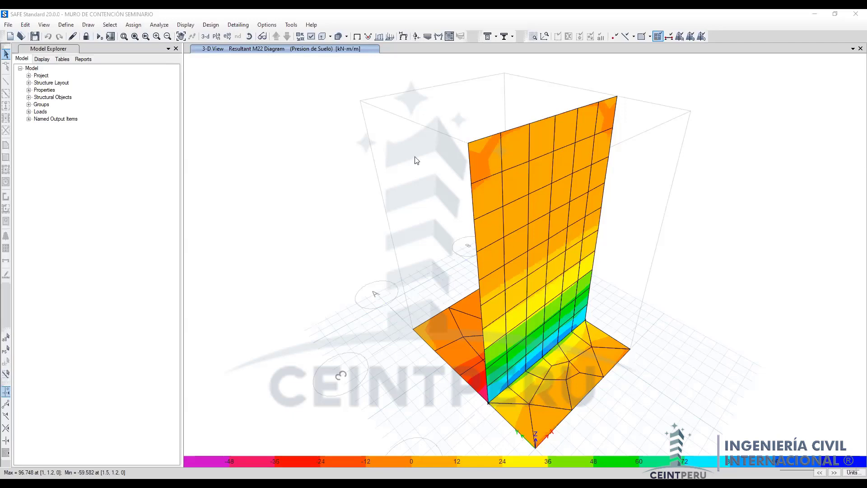
key("F4")
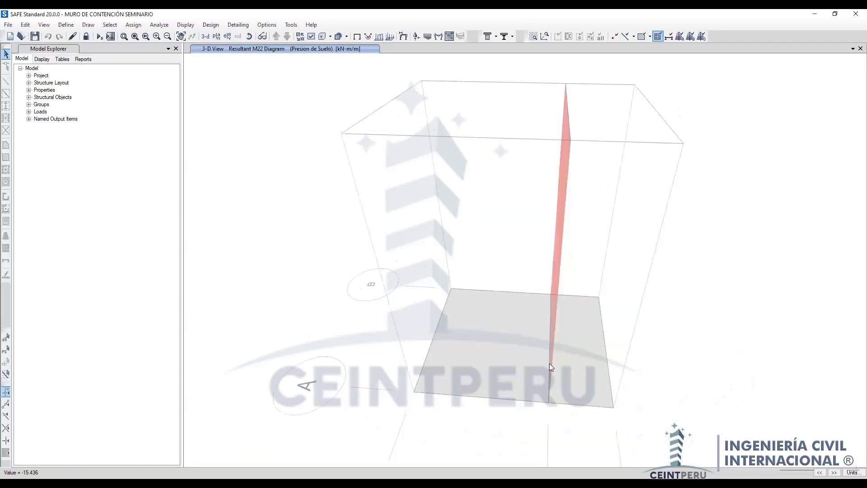
middle_click_drag(459, 355, 459, 355)
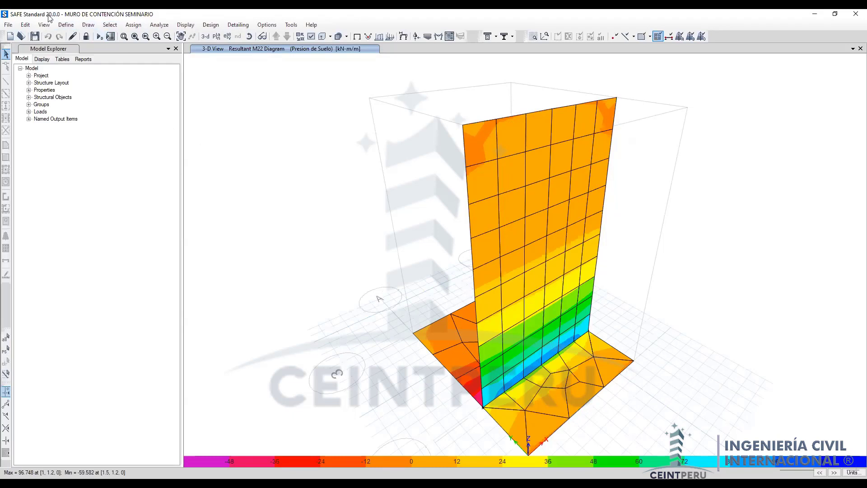
Step: Open the load combination definitions, check the existing combinations and close them without changes
left_click(66, 25)
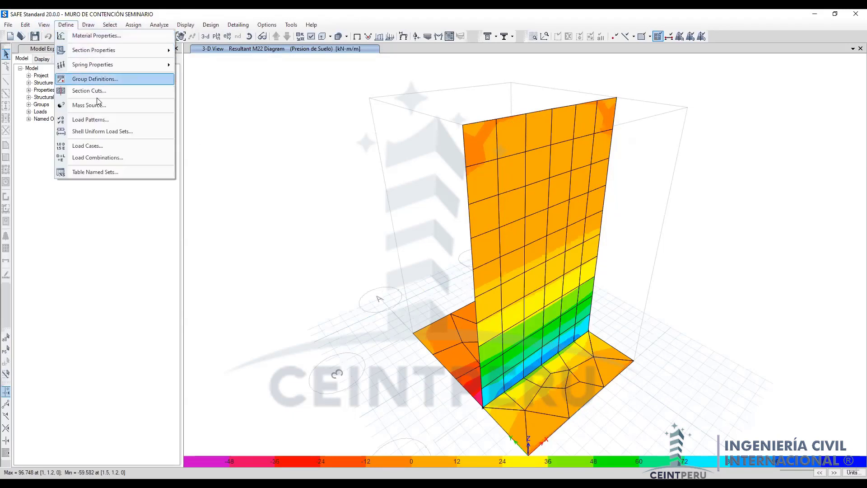
left_click(104, 157)
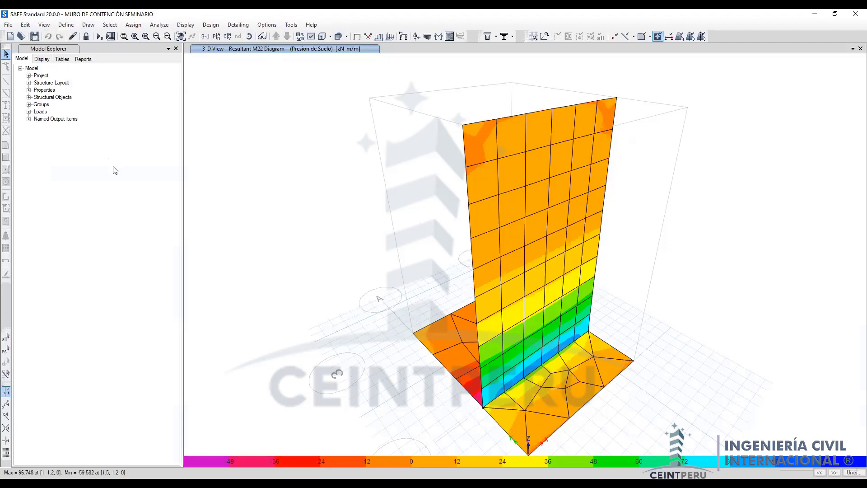
left_click_drag(403, 177, 304, 138)
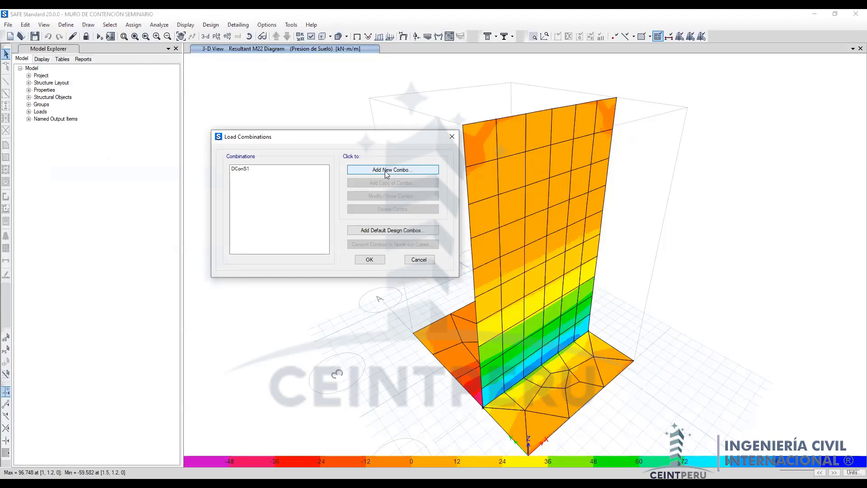
left_click(409, 138)
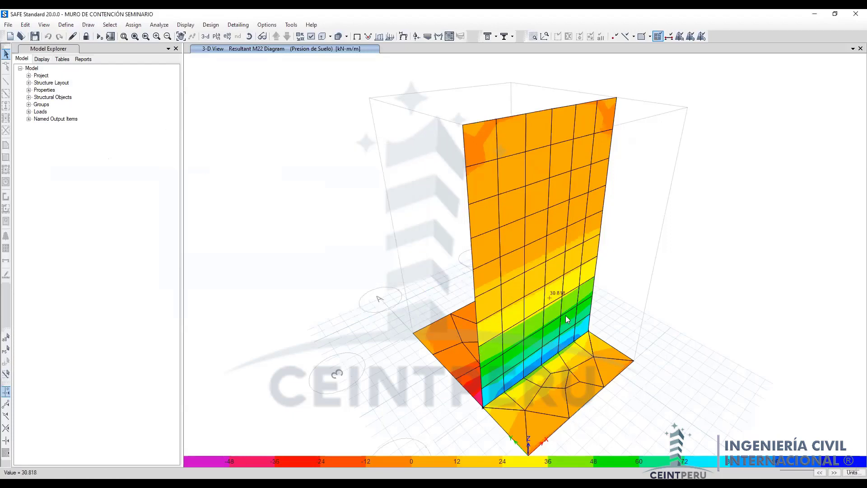
Step: Write the temporary on-screen note "NTE E.020 - Cargas" beside the wall model and leave annotation mode
mouse_move(437, 327)
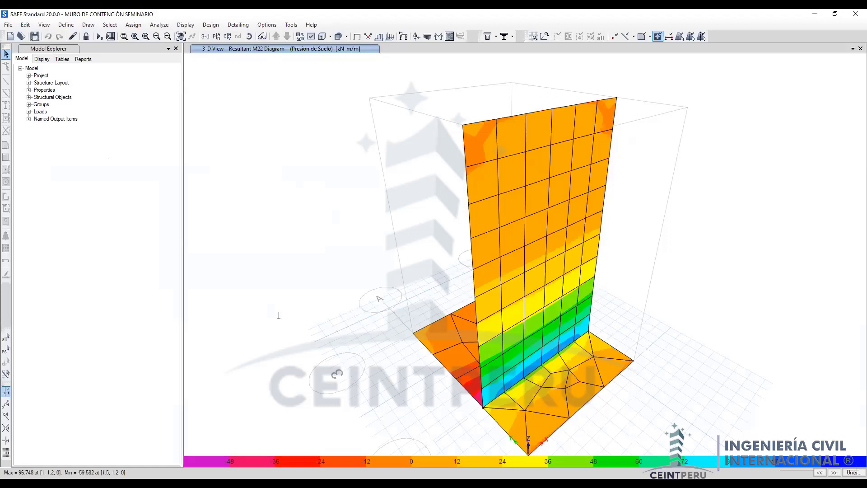
left_click(223, 288)
type("NTE E")
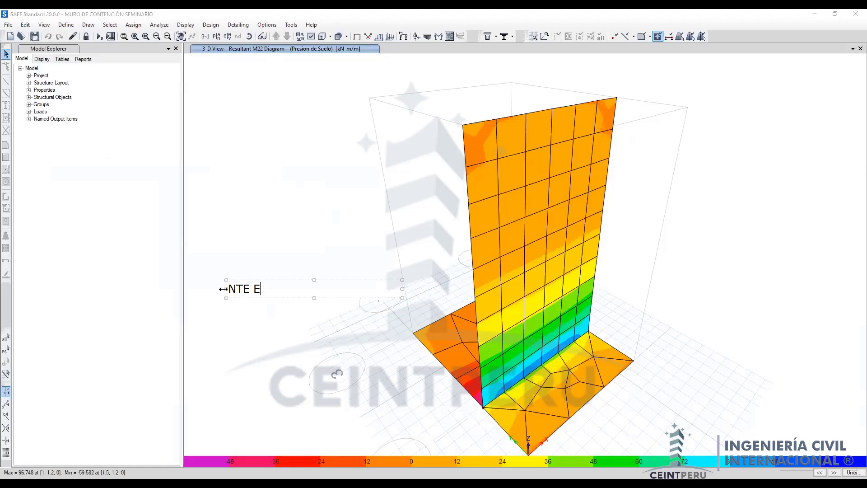
type(".020 - Cargas")
left_click(268, 236)
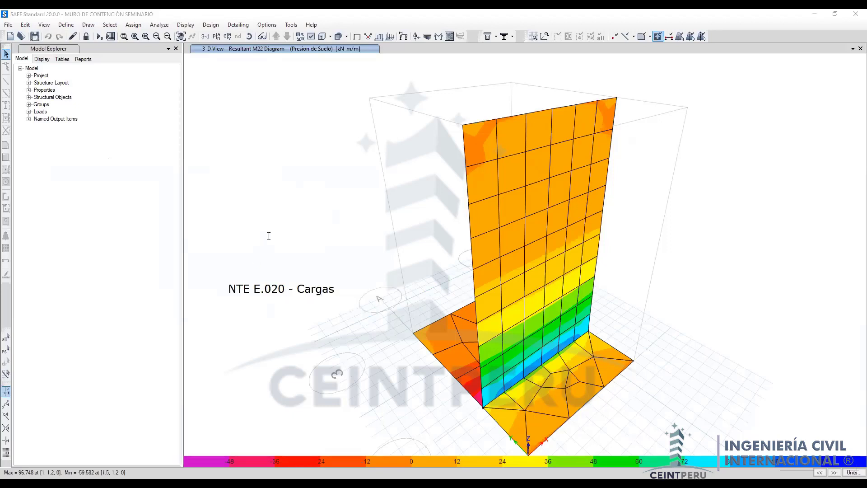
left_click(268, 236)
key("Escape")
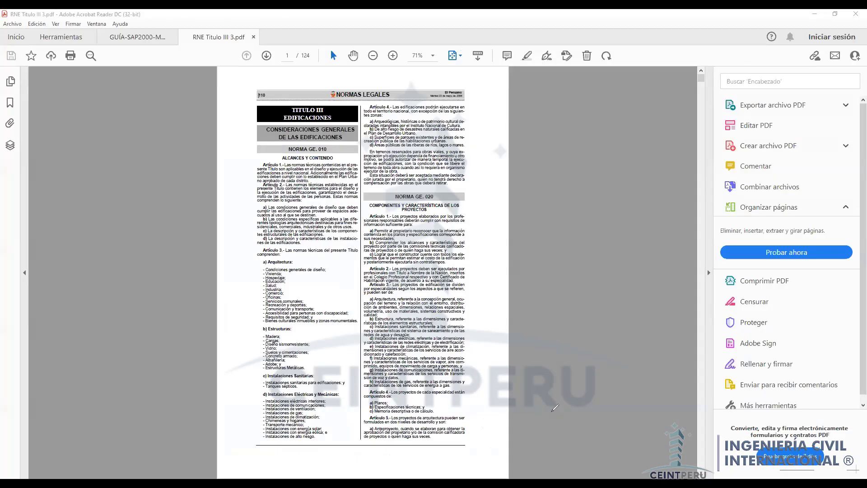
Step: In Adobe Acrobat Reader, fit RNE Titulo III 3.pdf to the page width, jump to the Norma E.020 bookmark and hide the bookmarks
left_click(452, 55)
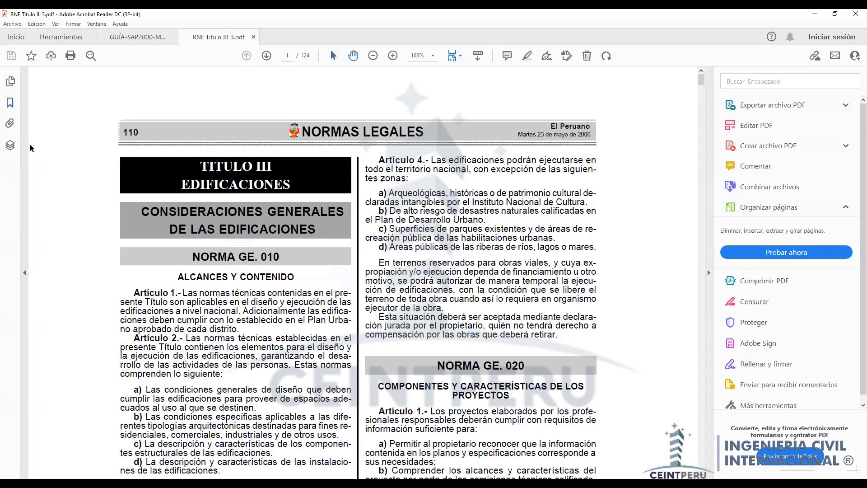
left_click(10, 102)
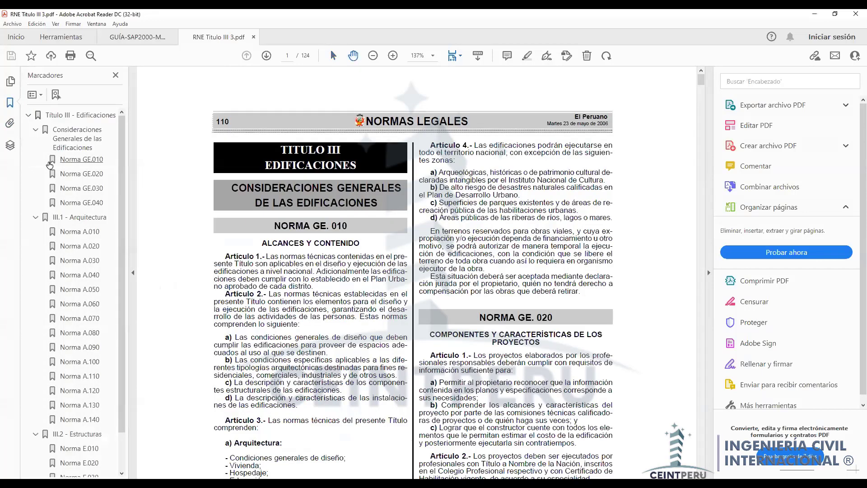
scroll(50, 165, "down", 1)
left_click(79, 424)
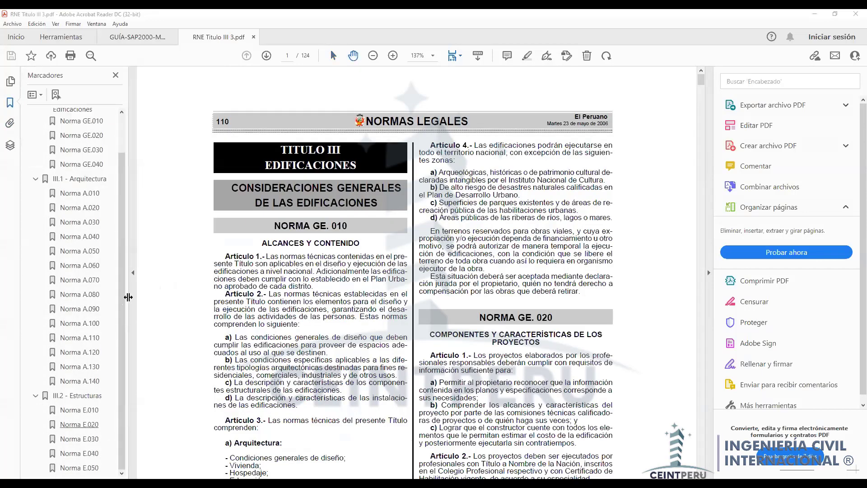
left_click(133, 275)
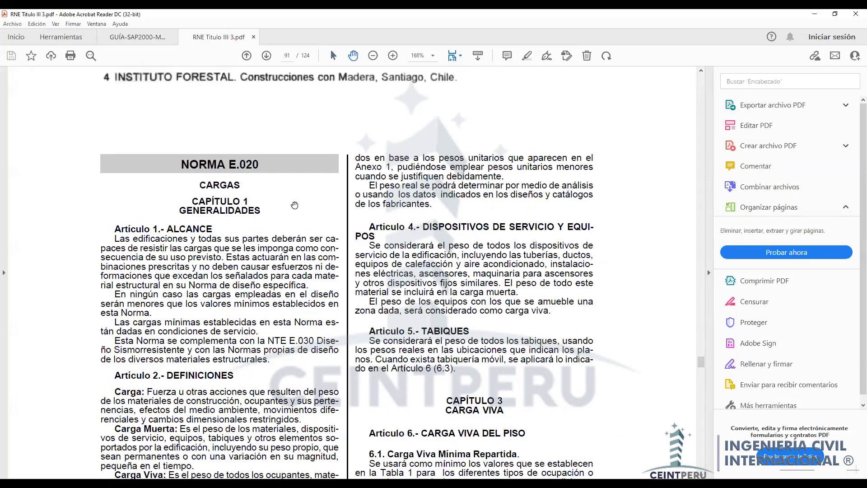
Step: Look through Norma E.020 for Artículo 19 on load combinations for allowable stress design
scroll(382, 291, "down", 5)
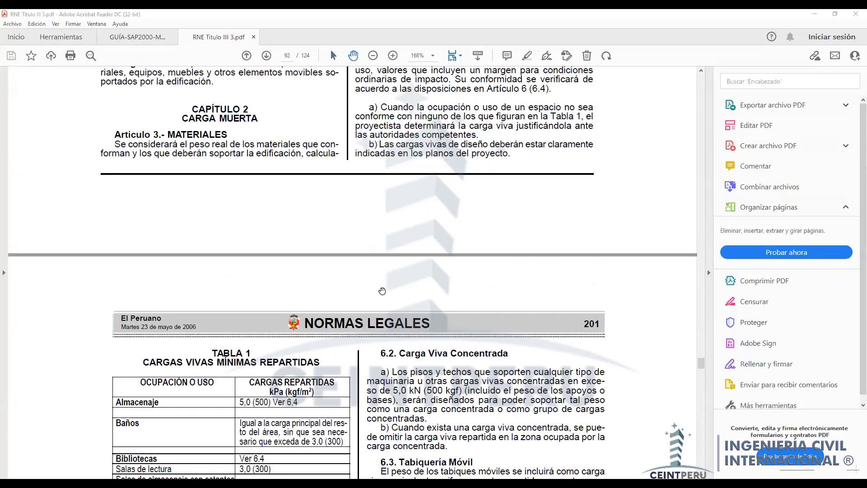
scroll(382, 291, "down", 15)
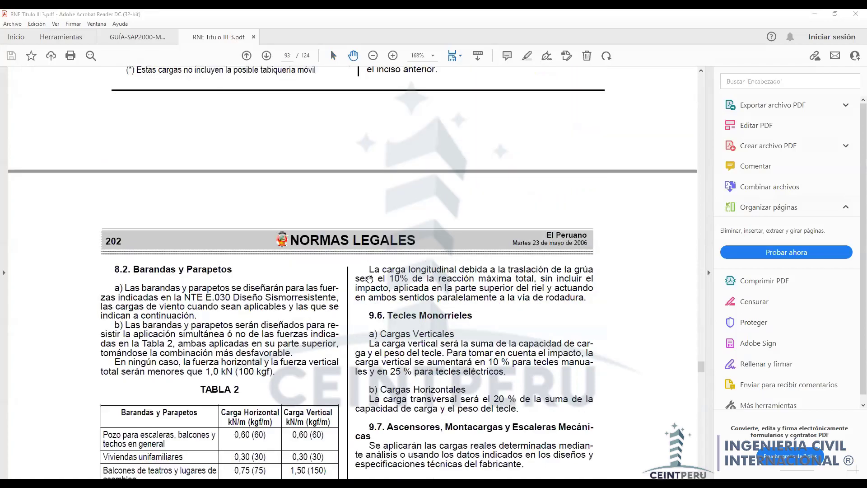
scroll(369, 278, "down", 15)
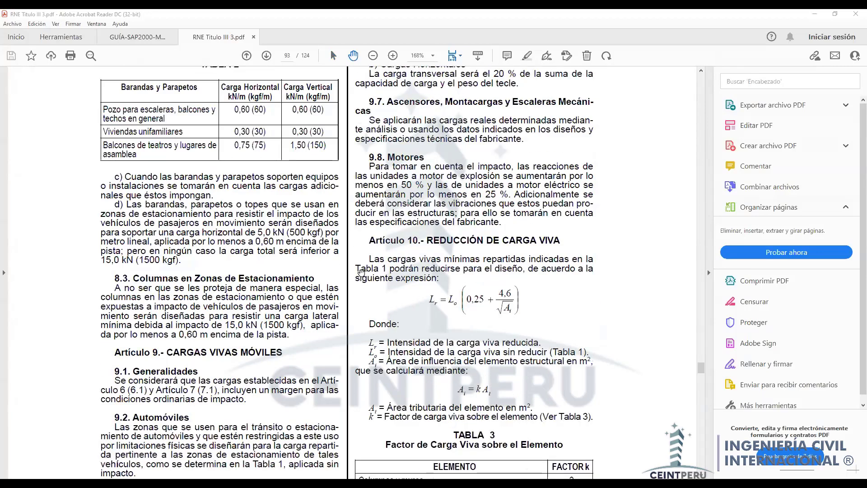
scroll(361, 271, "down", 18)
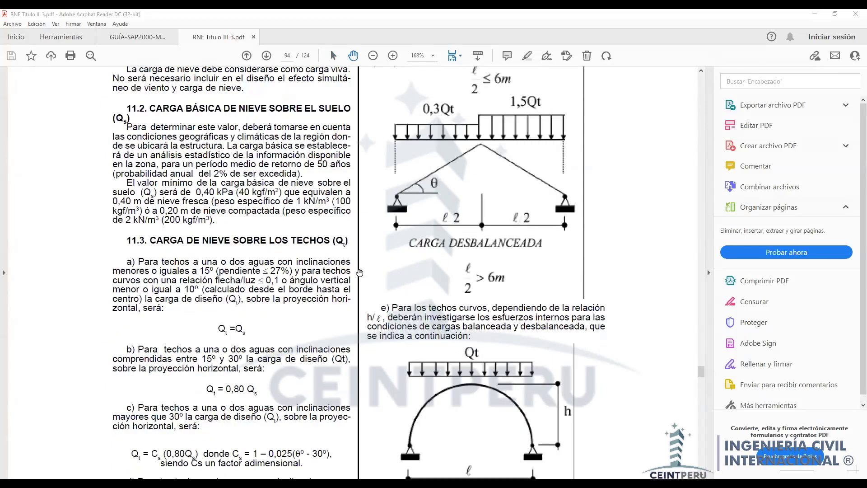
scroll(360, 272, "down", 18)
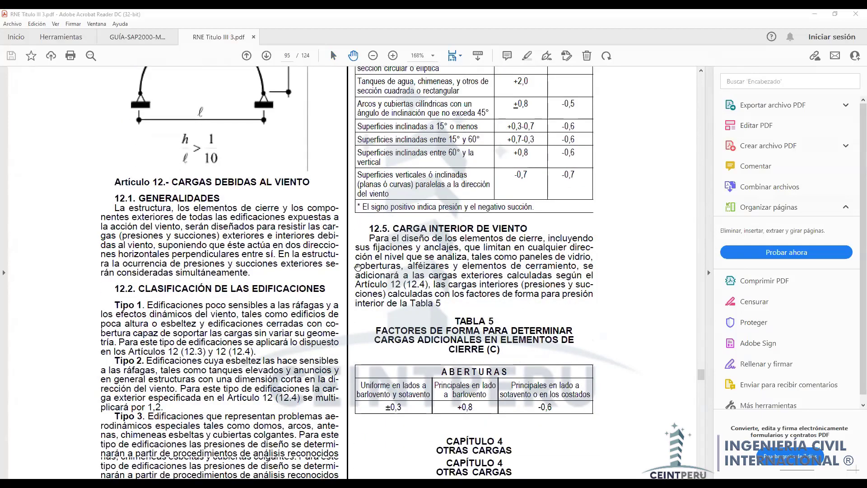
scroll(358, 267, "down", 20)
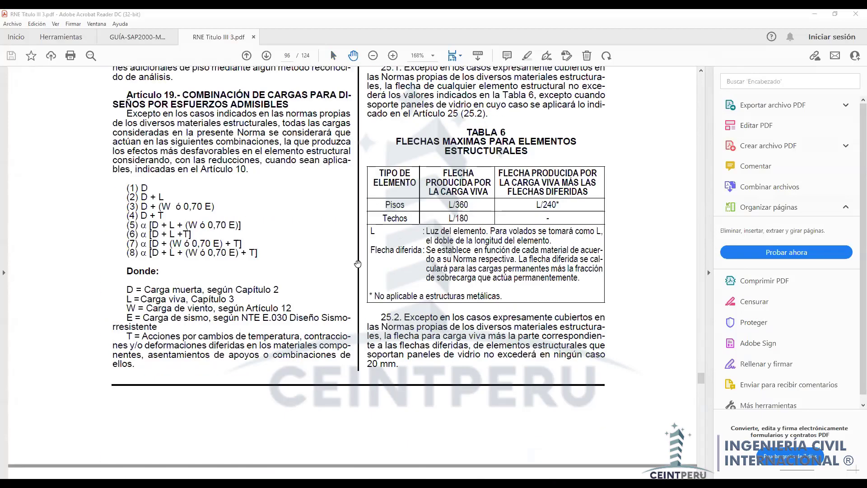
scroll(357, 263, "up", 4)
scroll(358, 263, "down", 3)
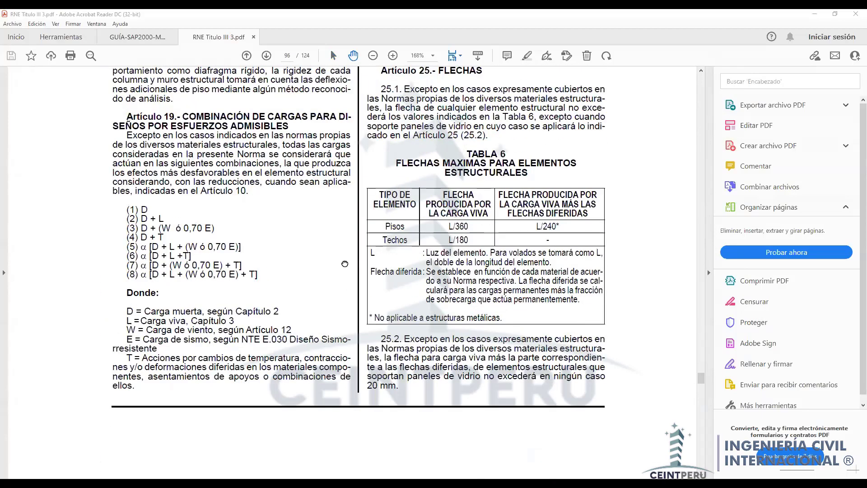
scroll(358, 263, "up", 3)
scroll(529, 385, "down", 1)
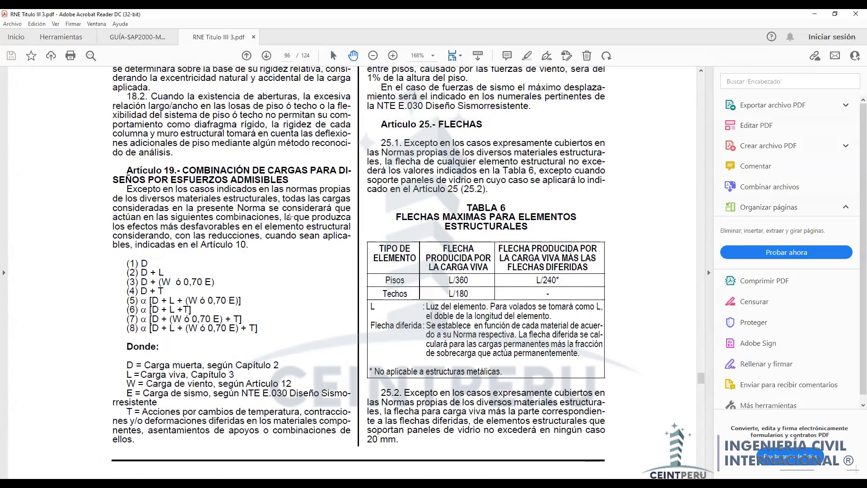
Step: Frame the Artículo 19 heading and its load combination list with on-screen rectangles, and review the preceding articles on the same page
left_click_drag(97, 162, 359, 186)
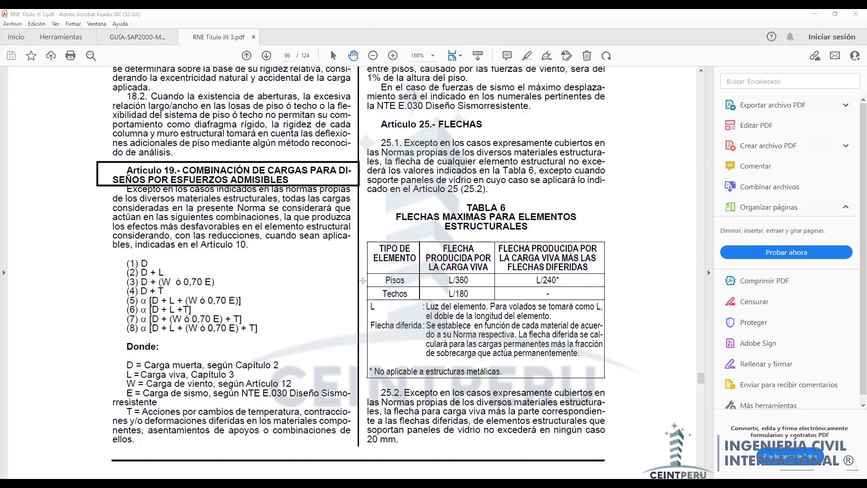
mouse_move(102, 258)
left_mouse_down()
mouse_move(178, 300)
mouse_move(284, 338)
mouse_move(329, 340)
left_mouse_up()
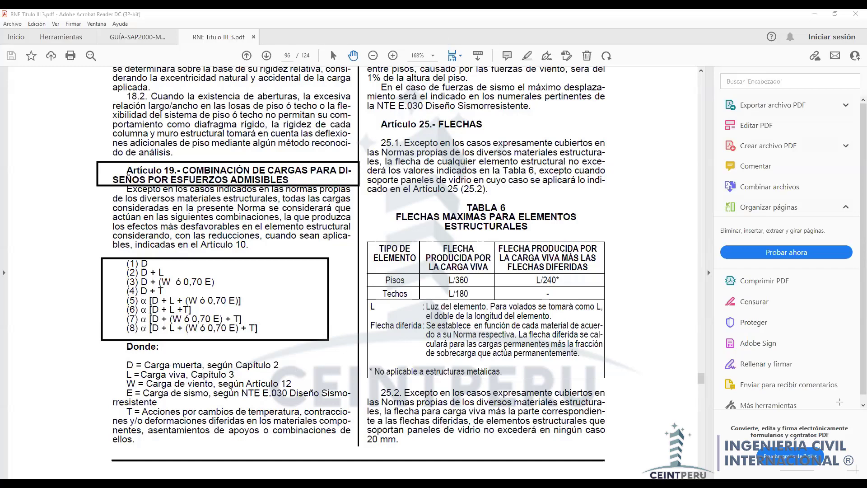
scroll(396, 237, "up", 20)
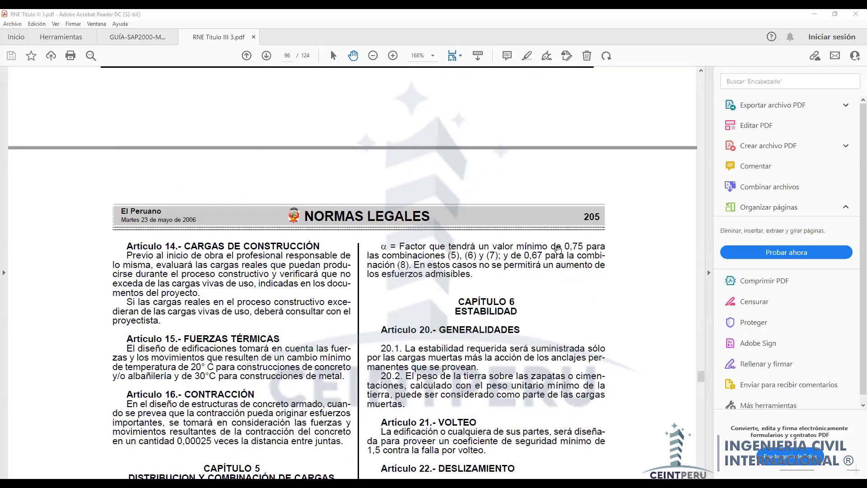
scroll(346, 271, "down", 10)
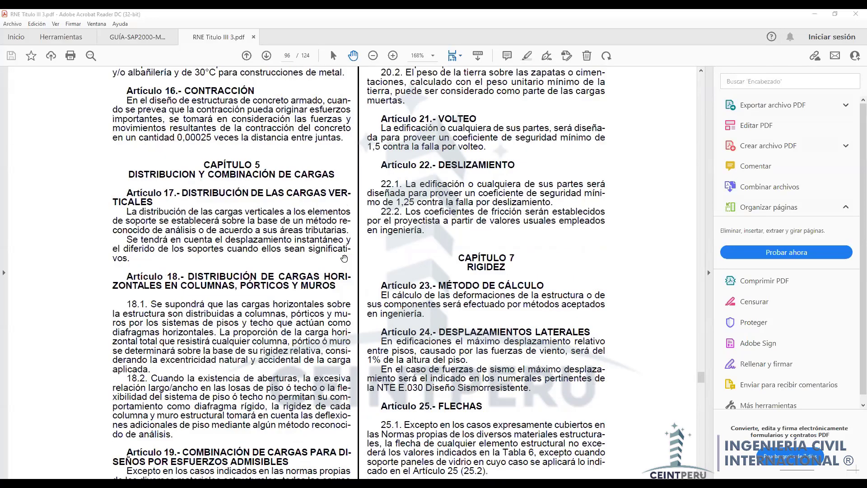
scroll(406, 119, "up", 3)
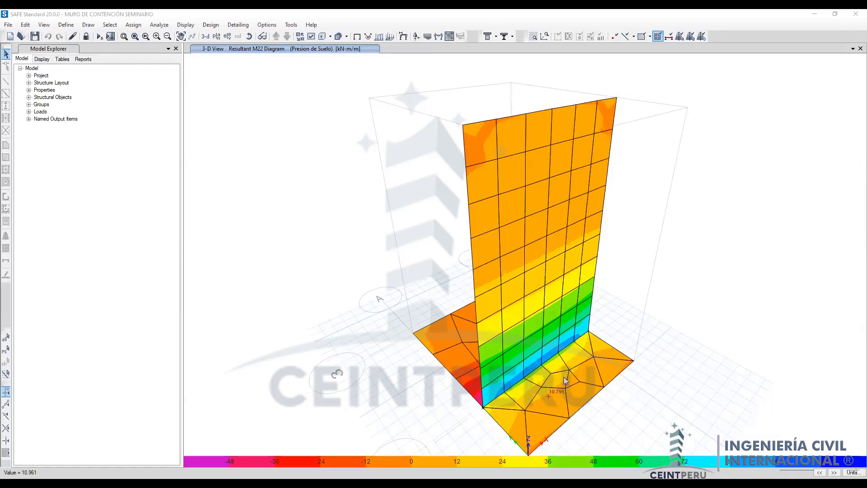
Step: Back in SAFE, display the footing's soil pressures for the Presion de Suelo case as filled contours on the undeformed shape
left_click(427, 36)
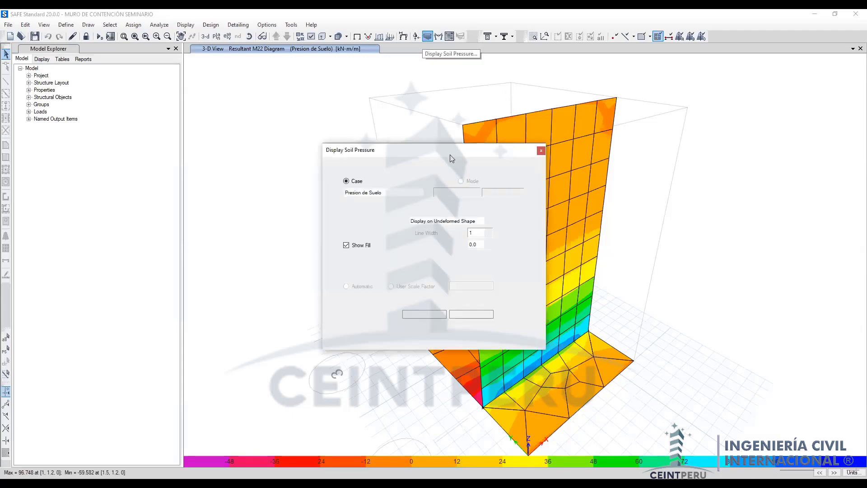
left_click_drag(451, 158, 248, 159)
left_click(208, 193)
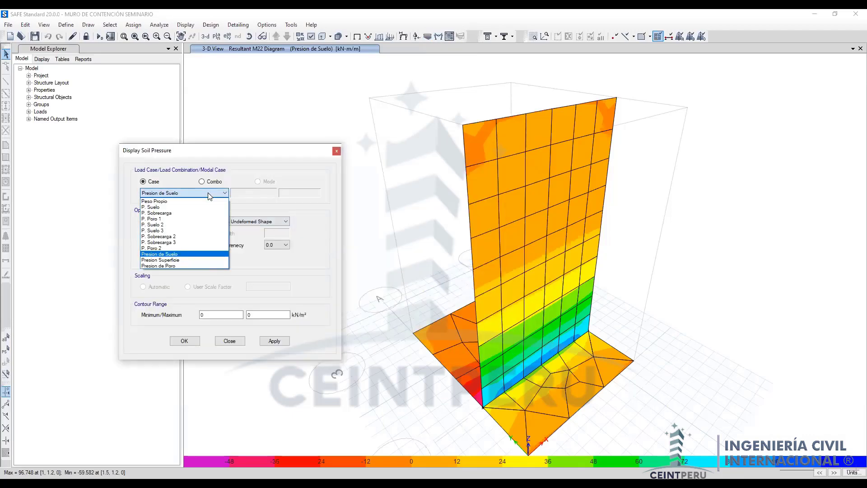
left_click(198, 193)
left_click(173, 195)
left_click(173, 194)
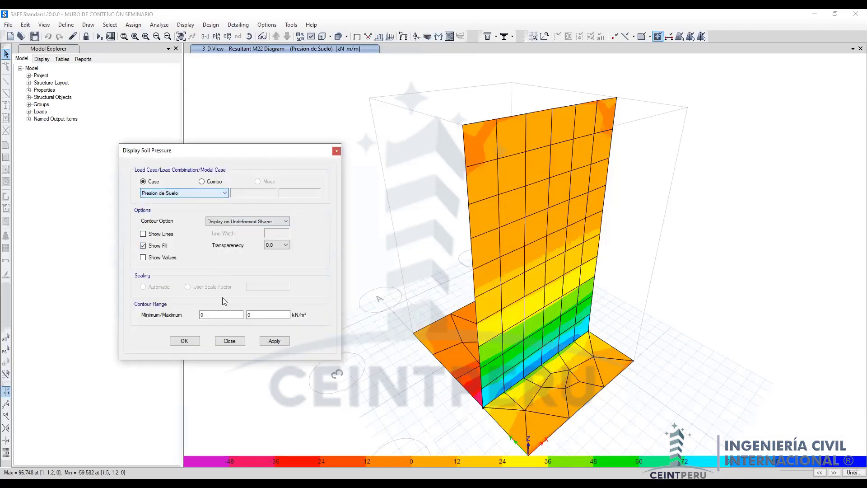
left_click(273, 341)
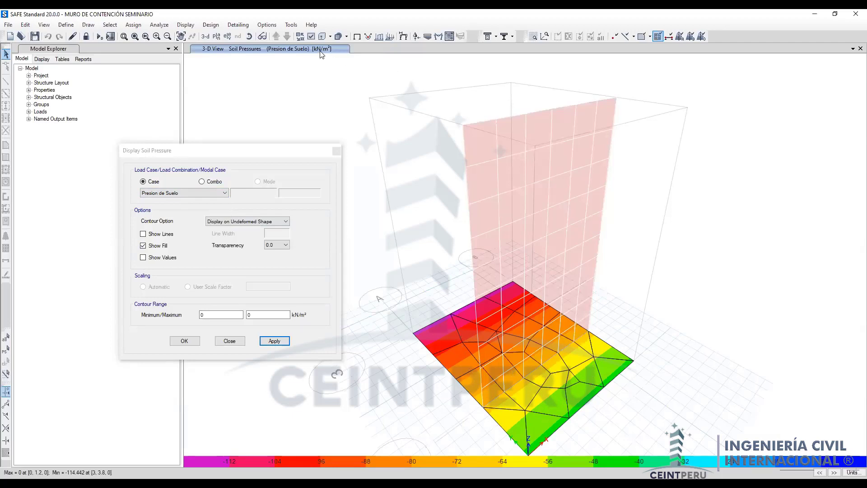
left_click(230, 341)
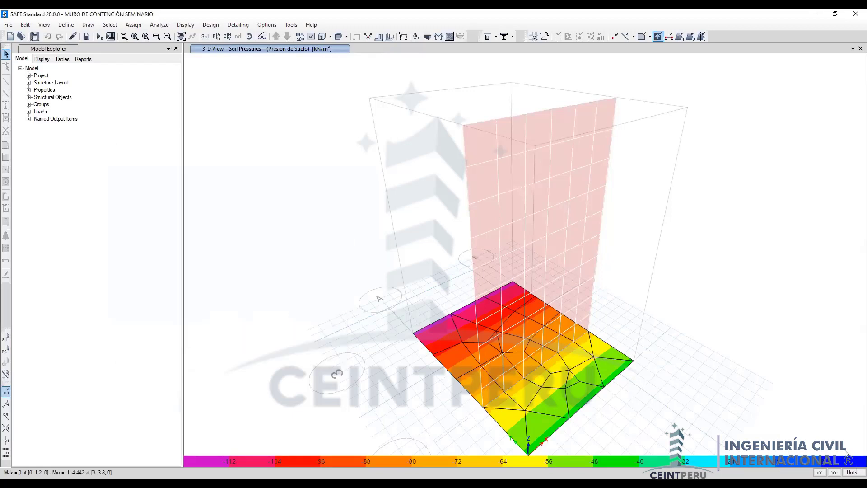
Step: Switch the display units to Metric MKS Defaults and inspect the soil pressures on the footing
left_click(853, 473)
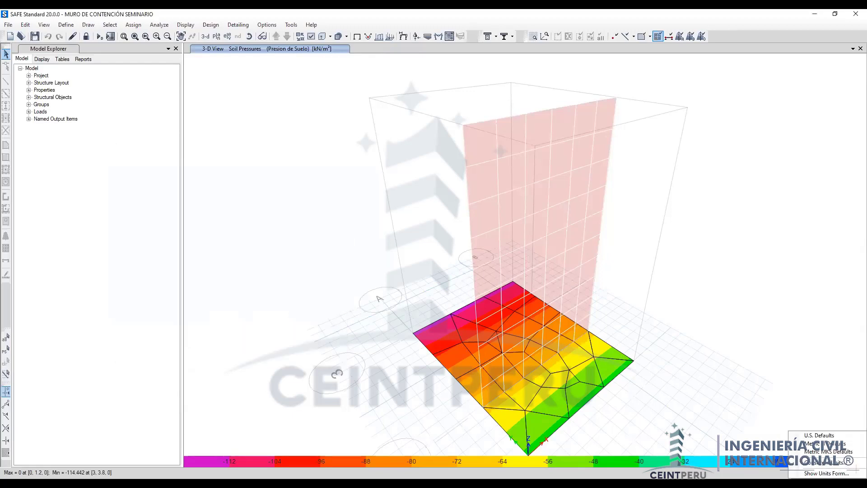
left_click(833, 451)
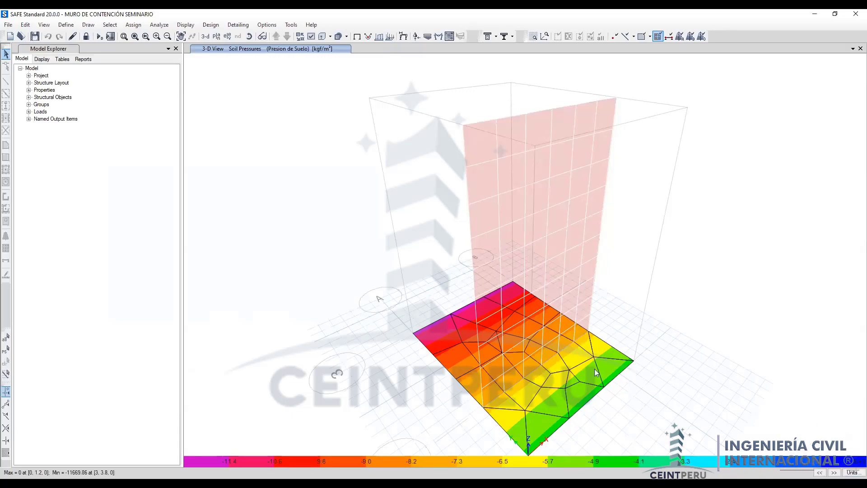
mouse_move(582, 384)
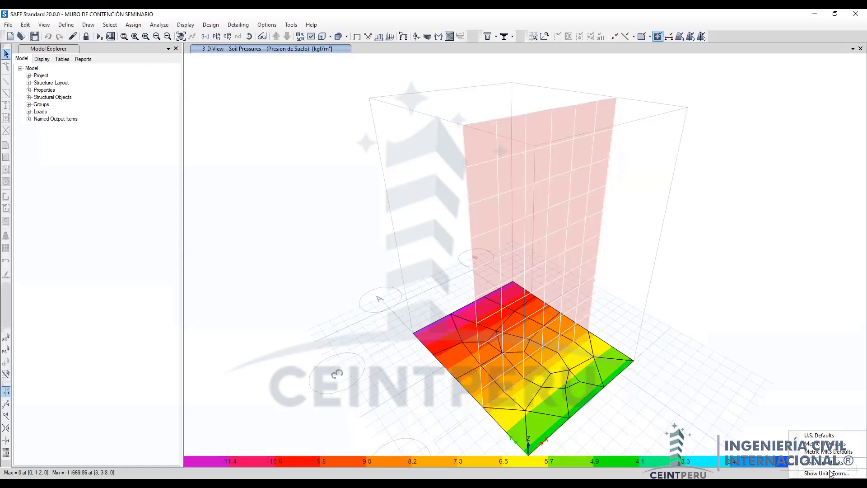
Step: Set the Force/Area display unit to kgf/cm2 by using cm as its length unit
left_click(853, 472)
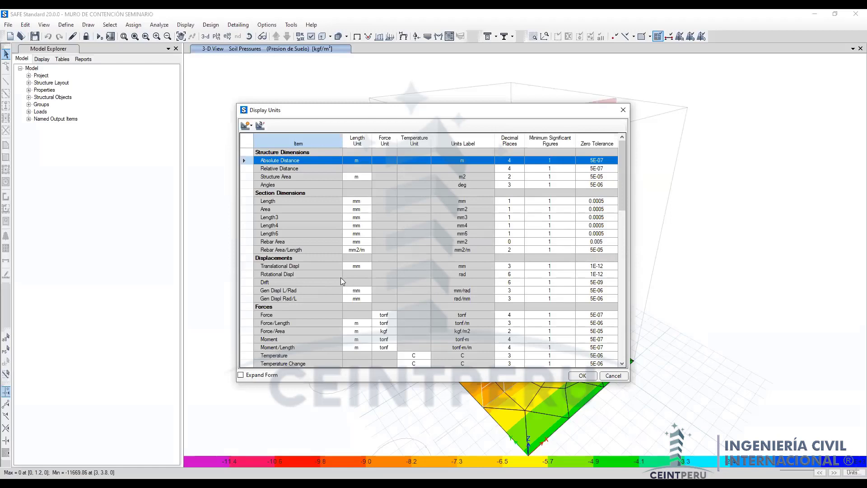
scroll(341, 278, "down", 3)
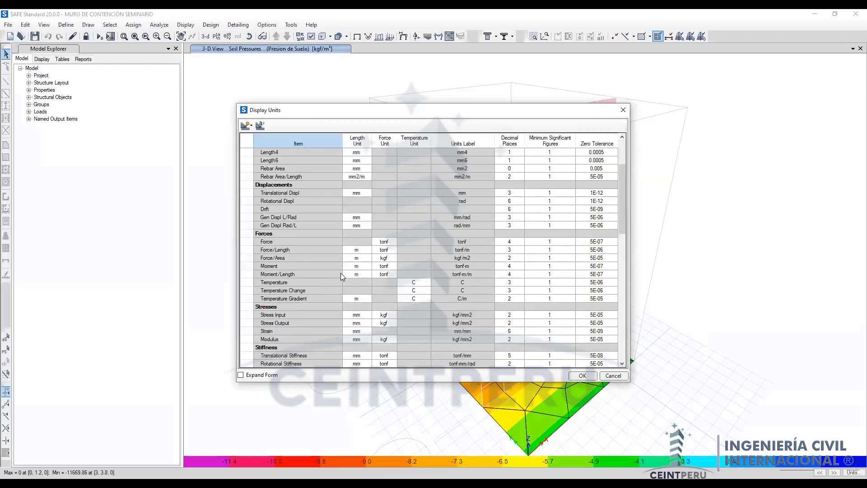
scroll(341, 274, "up", 1)
scroll(341, 274, "up", 1)
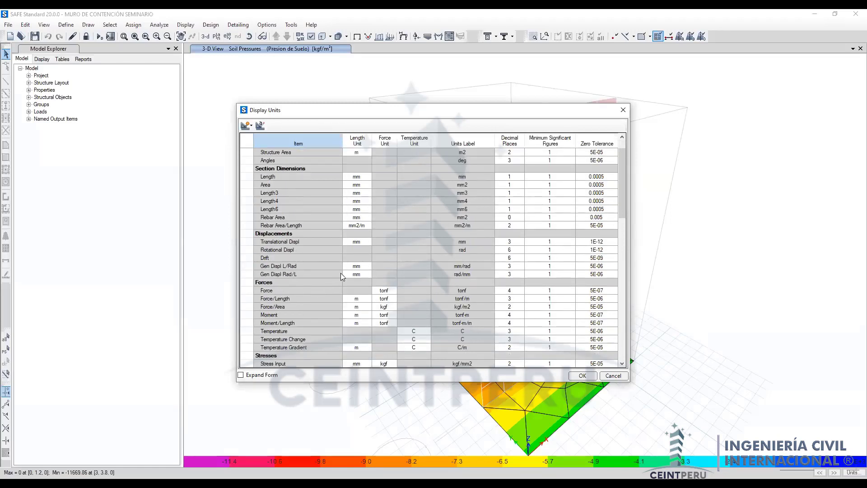
scroll(340, 273, "down", 3)
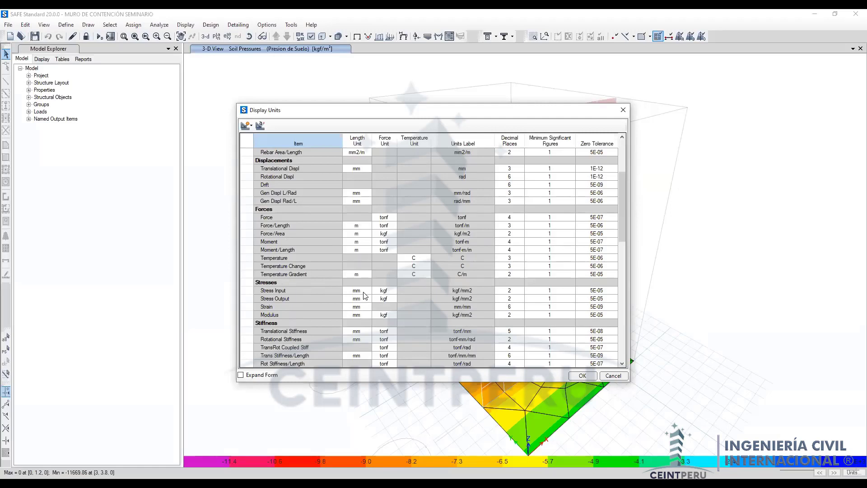
scroll(365, 295, "up", 1)
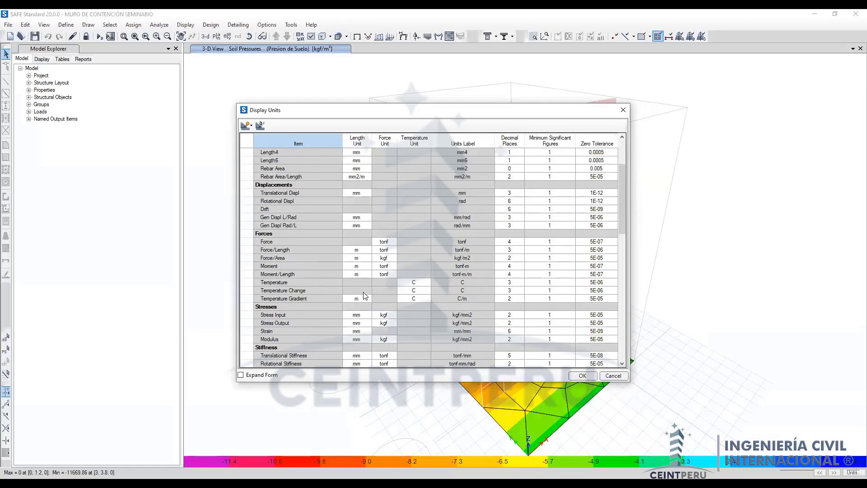
left_click(359, 258)
left_click(370, 259)
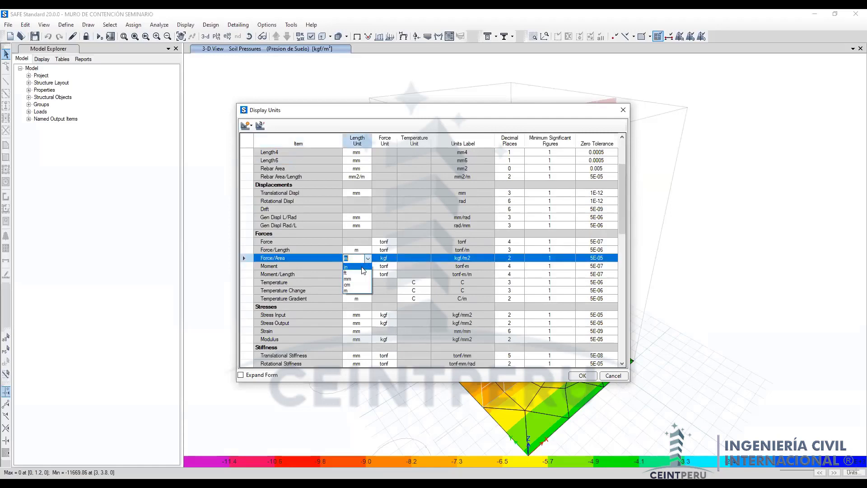
left_click(372, 264)
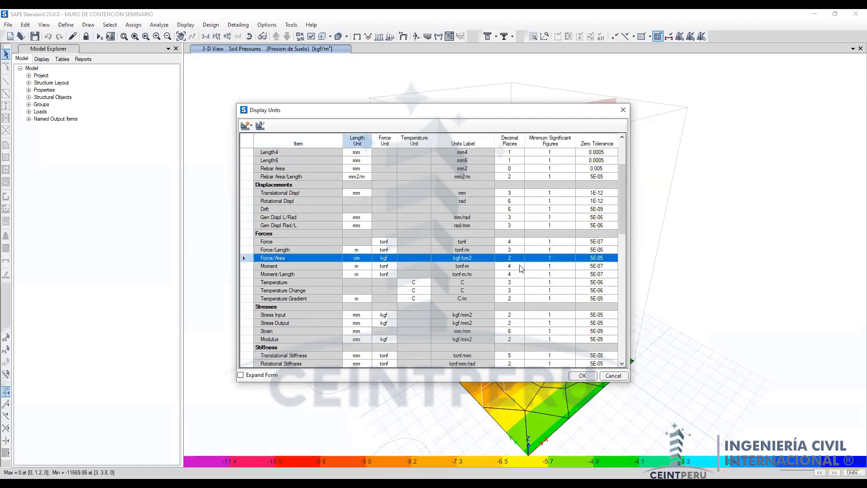
left_click(584, 376)
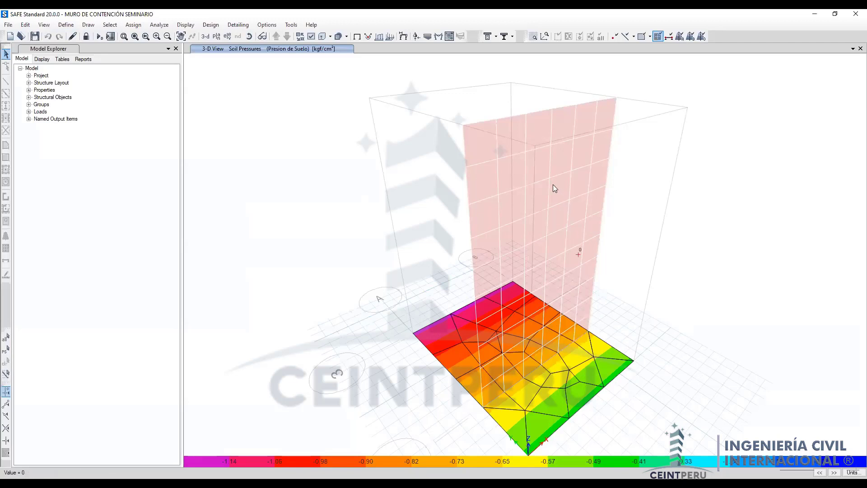
Step: Show the undeformed model and annotate the wall's local axes on screen with circled marks, the number 2 and V23
left_click(356, 37)
scroll(531, 383, "up", 5)
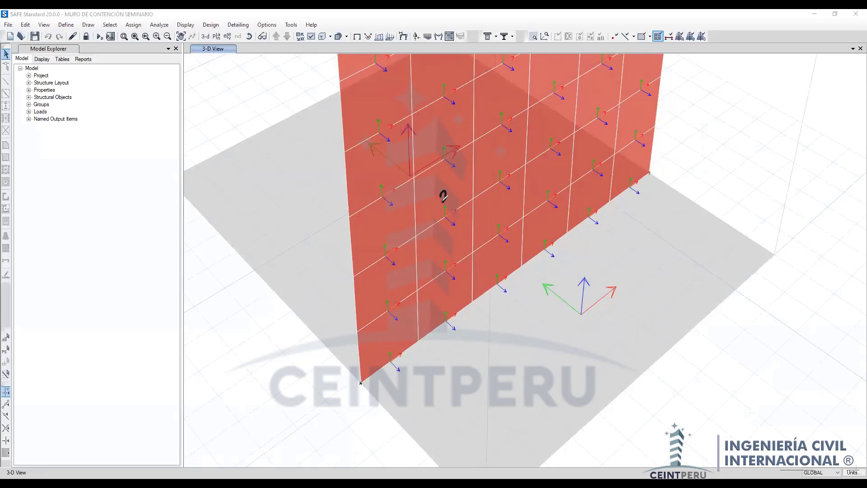
left_click_drag(442, 193, 455, 221)
mouse_move(511, 100)
left_mouse_down()
mouse_move(504, 134)
mouse_move(518, 131)
mouse_move(514, 107)
left_mouse_up()
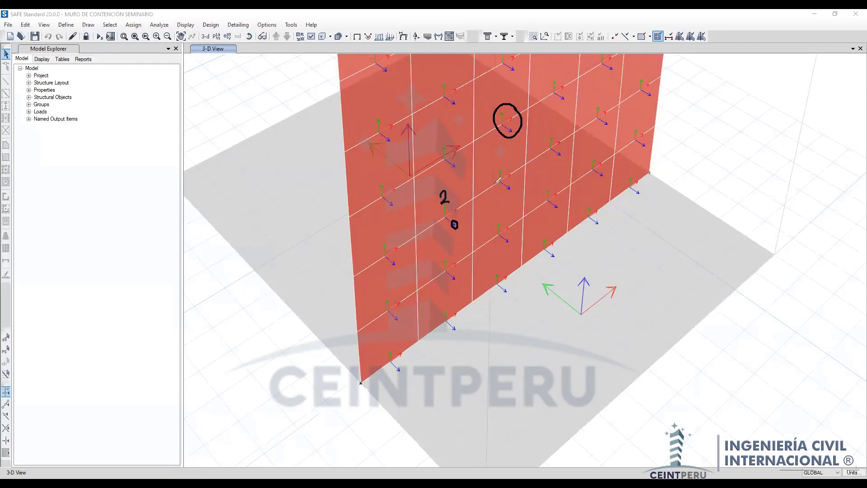
left_click_drag(502, 190, 507, 198)
mouse_move(510, 186)
left_mouse_down()
mouse_move(539, 195)
mouse_move(529, 199)
mouse_move(545, 184)
mouse_move(538, 171)
mouse_move(485, 186)
mouse_move(549, 219)
left_mouse_up()
left_click_drag(547, 185, 550, 217)
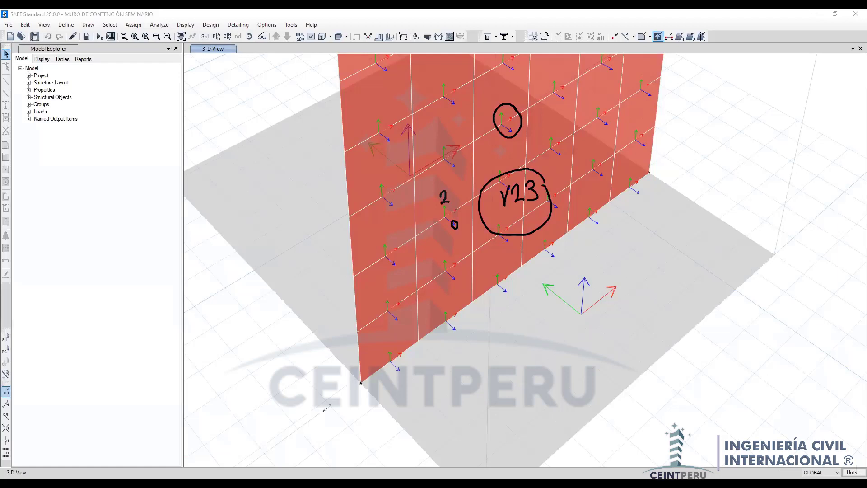
key("Escape")
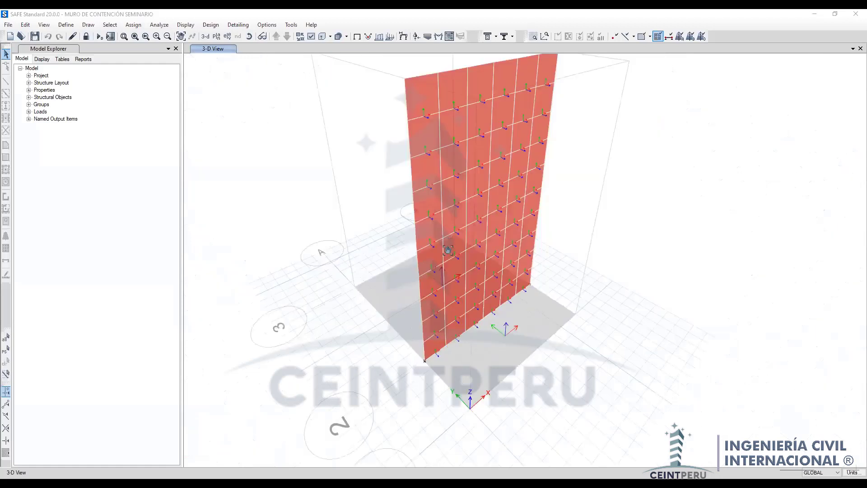
middle_click_drag(448, 250, 456, 226)
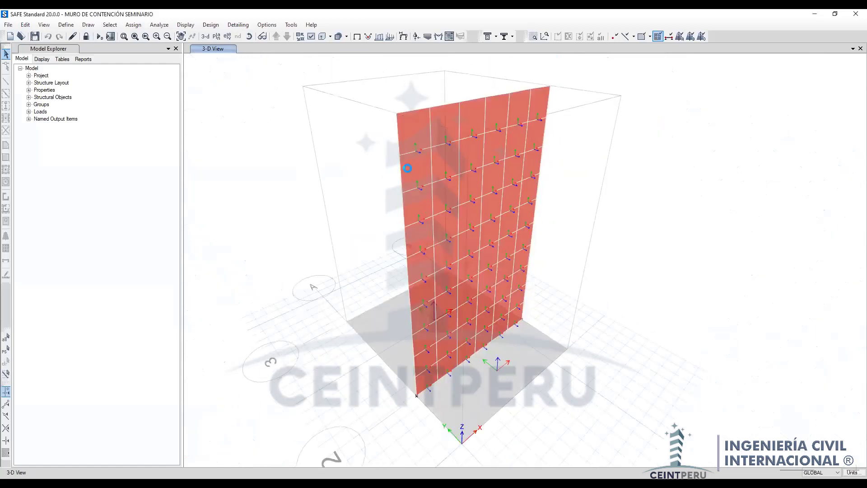
Step: Switch to the plan view at the base and unlock the model, accepting the deletion of the analysis results
left_click(215, 38)
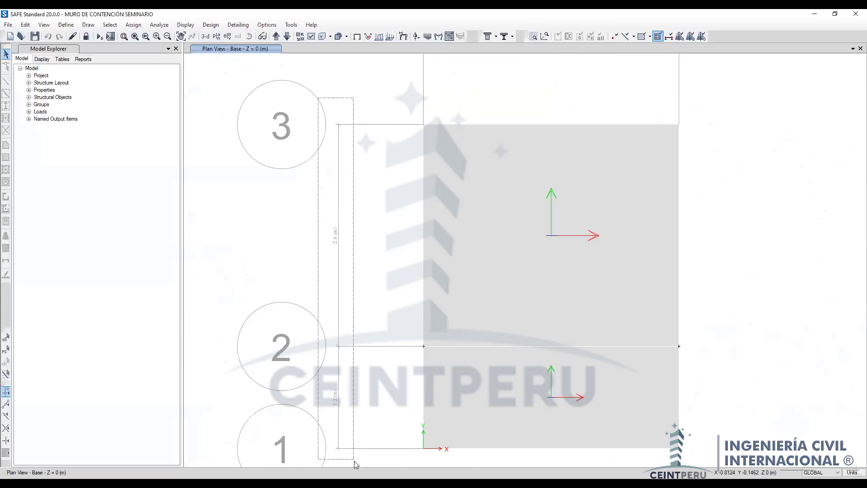
left_click(86, 36)
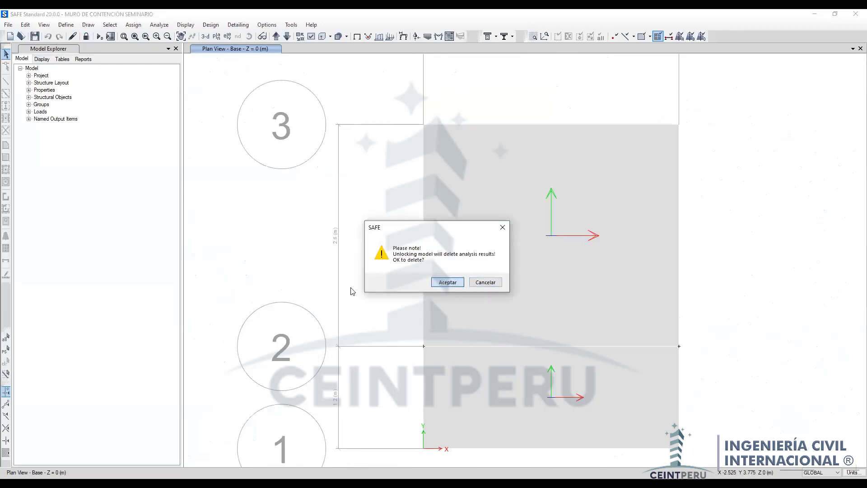
key("Return")
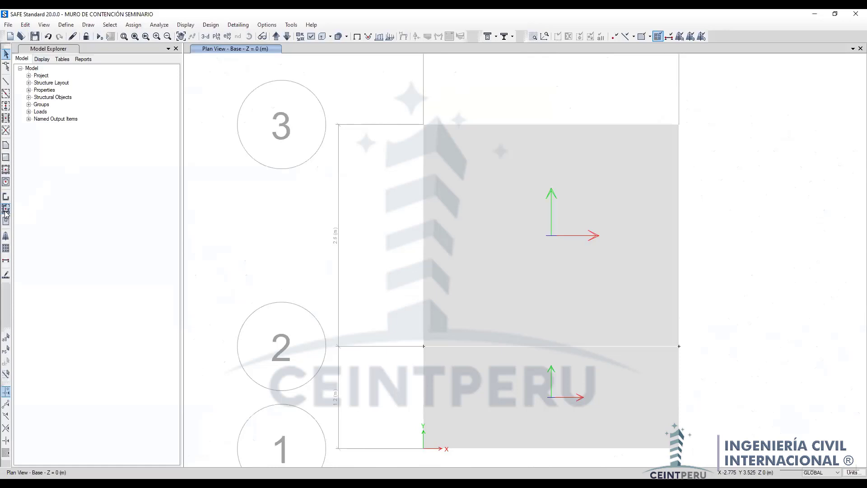
Step: Prepare a new design strip for drawing, with design type Middle Strip and strip layer B
left_click(6, 236)
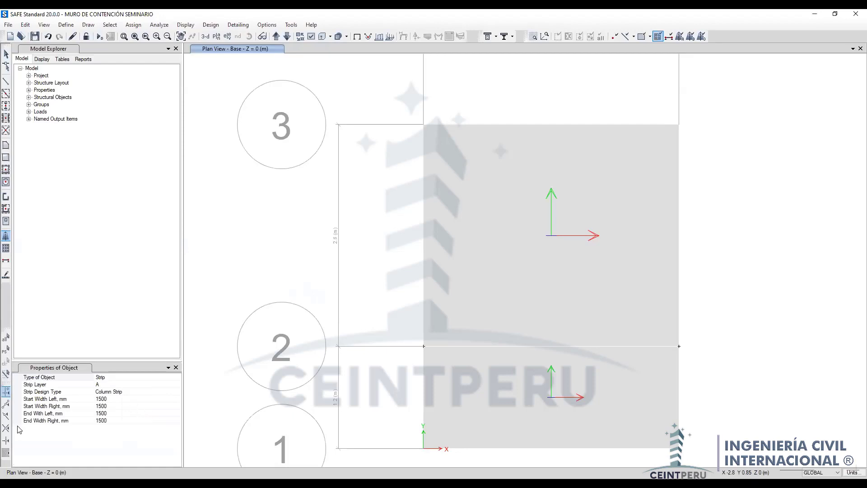
scroll(383, 365, "down", 3)
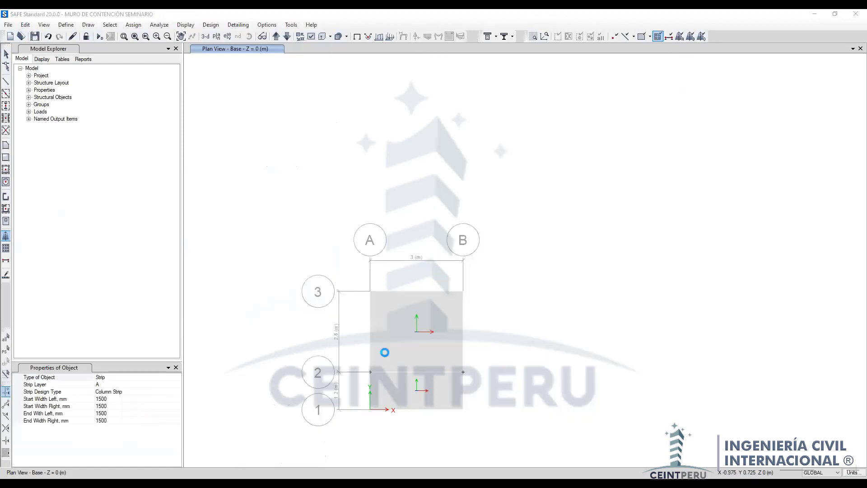
scroll(384, 357, "up", 3)
scroll(411, 305, "down", 3)
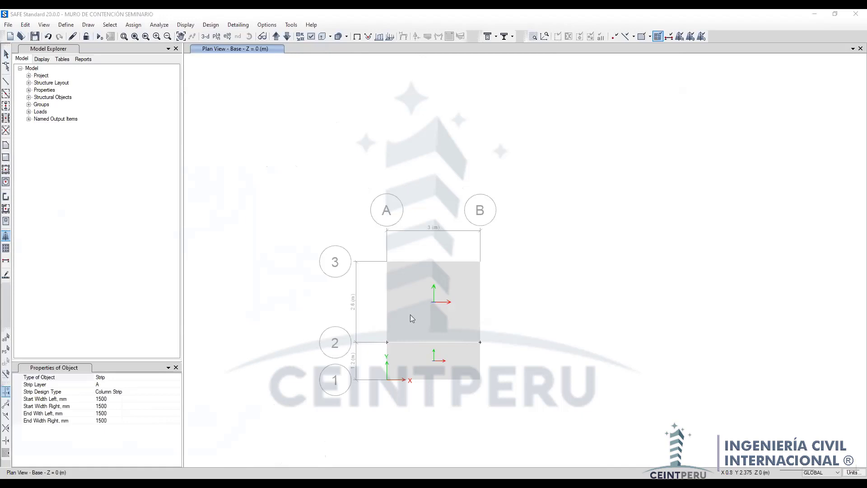
middle_click_drag(425, 234, 459, 228)
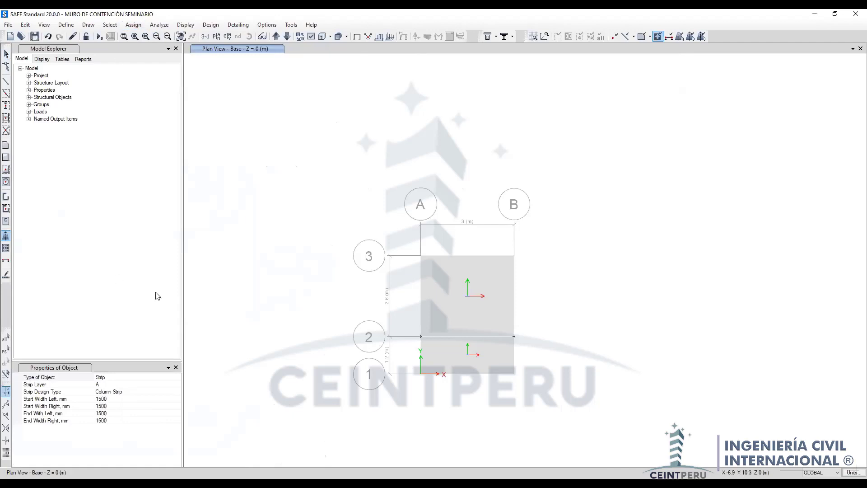
left_click(113, 400)
left_click(112, 413)
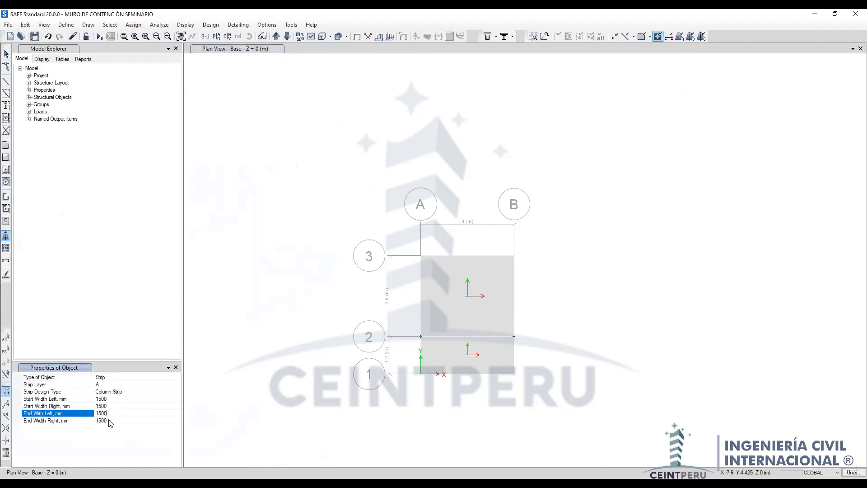
left_click(115, 406)
left_click(115, 398)
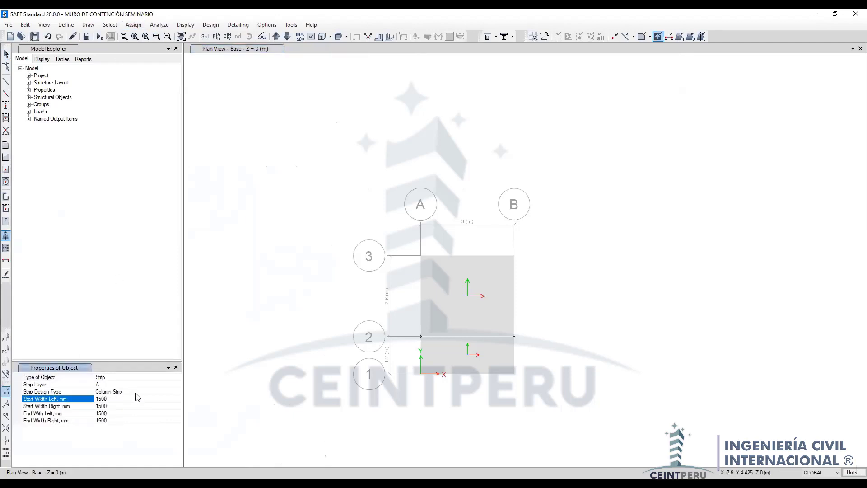
left_click(135, 392)
left_click(178, 391)
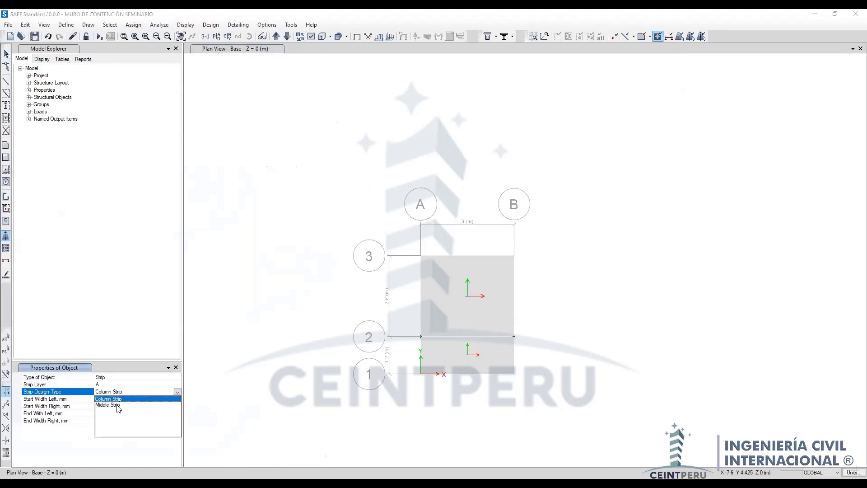
left_click(116, 406)
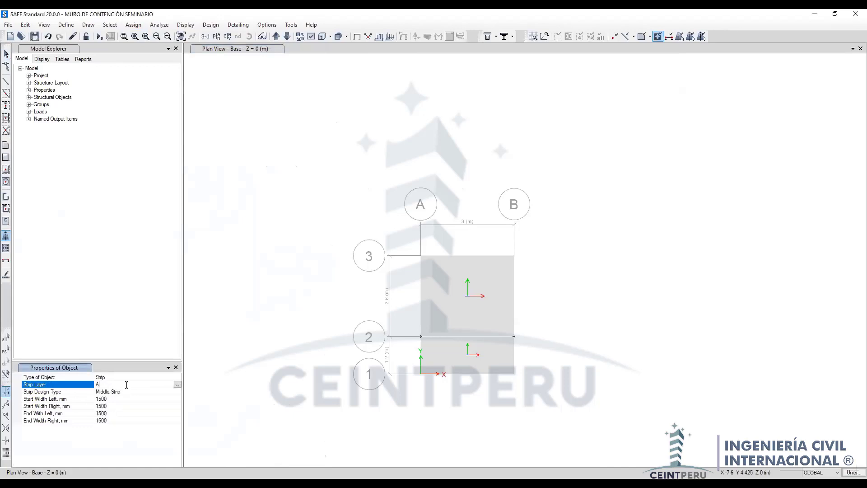
key("Up")
left_click(178, 384)
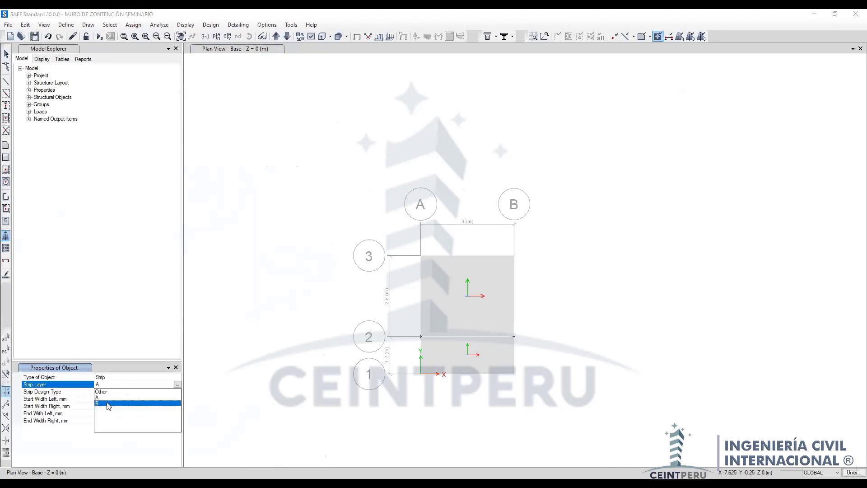
left_click(108, 404)
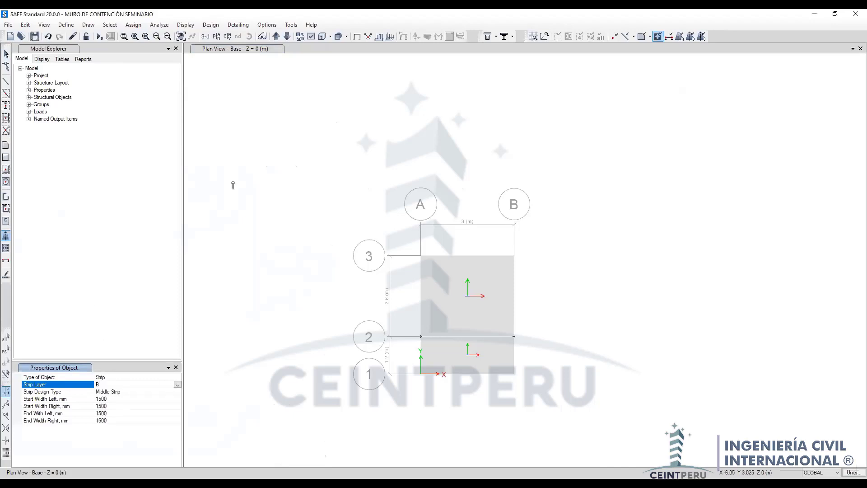
Step: Check the snap options and draw the design strip along the footing's mid-width, from grid line 1 to grid line 3
left_click(92, 25)
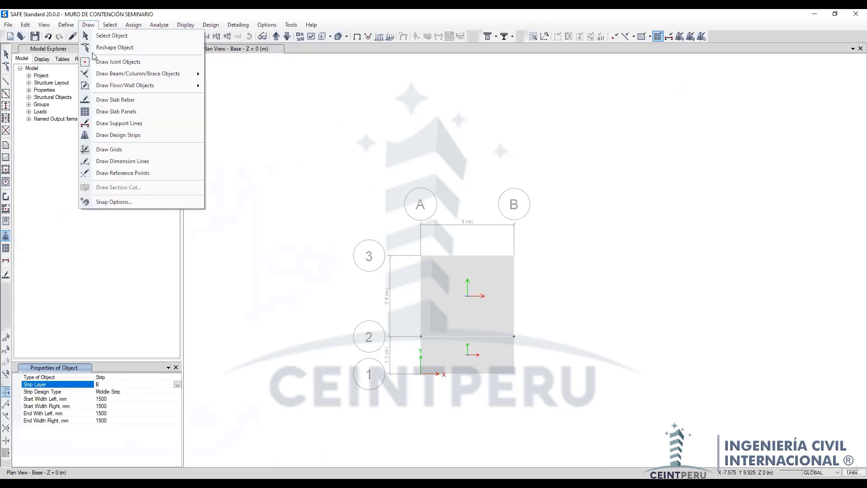
left_click(117, 201)
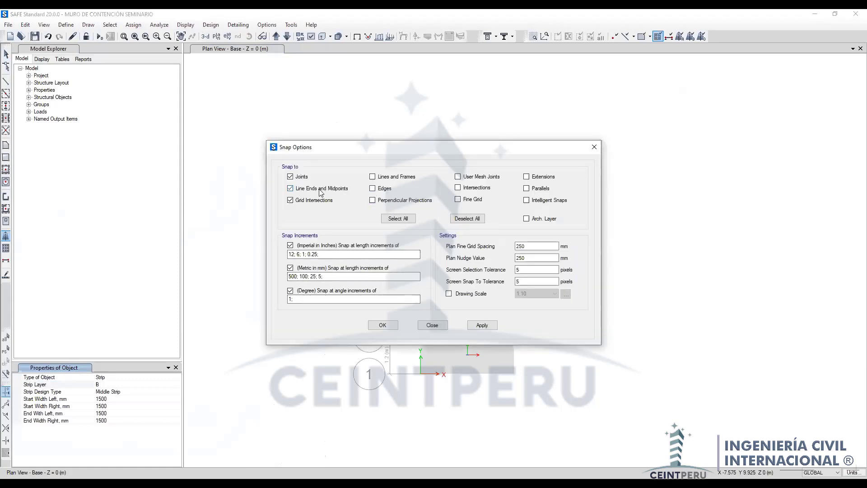
left_click(427, 325)
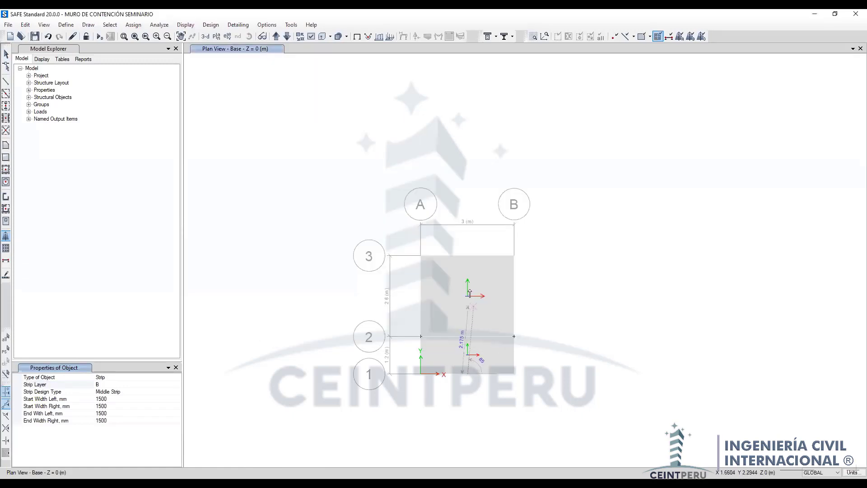
left_click(467, 255)
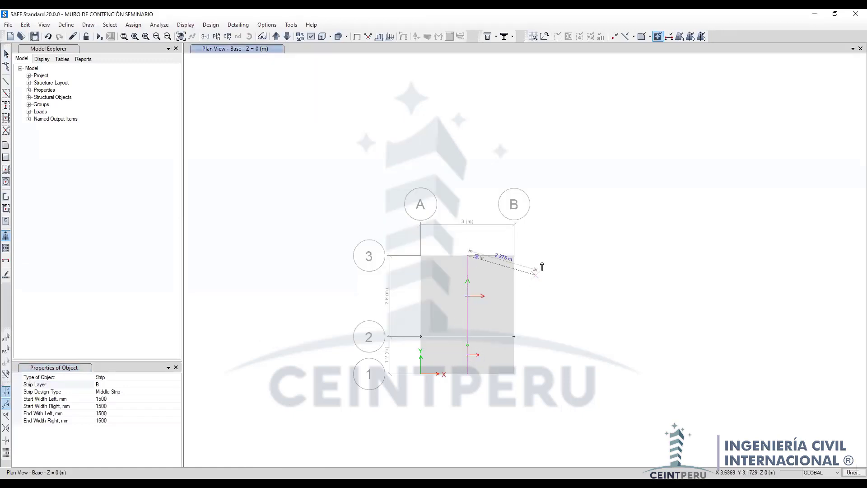
key("Return")
left_click(6, 55)
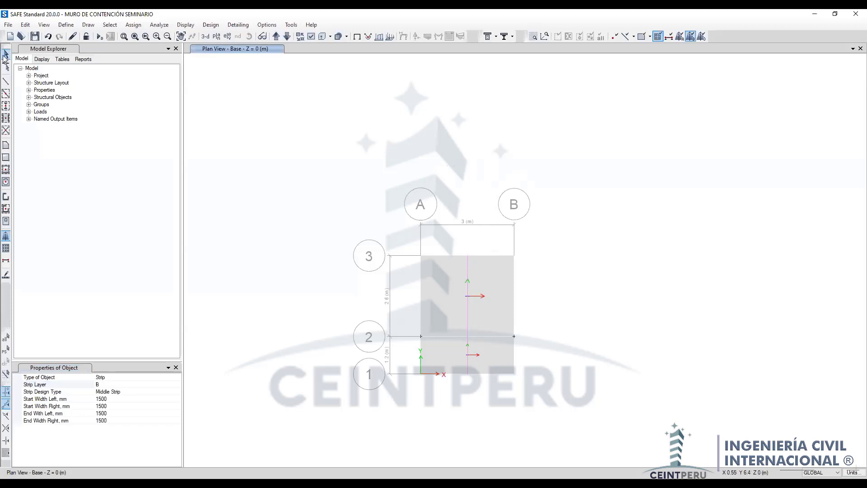
left_click(5, 58)
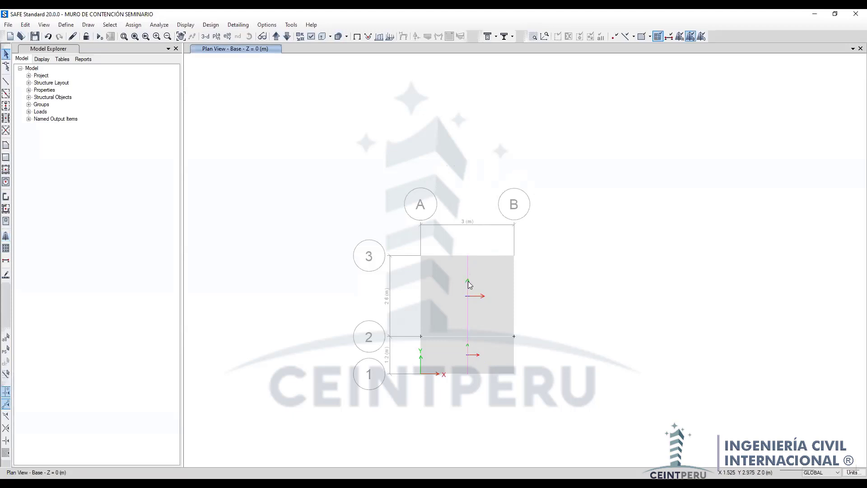
Step: Show the 3-D view, inspect the footing strip's design properties, mark its layer, design type and rebar material on screen, and close the information
left_click(205, 36)
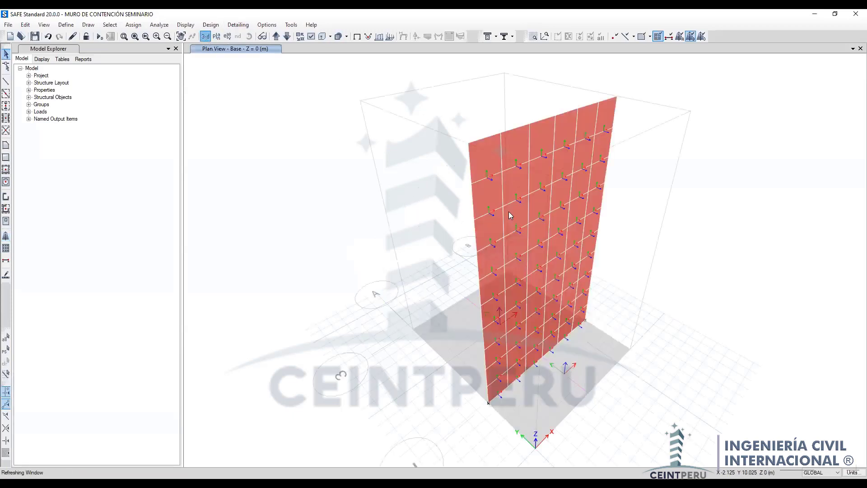
left_click(577, 384)
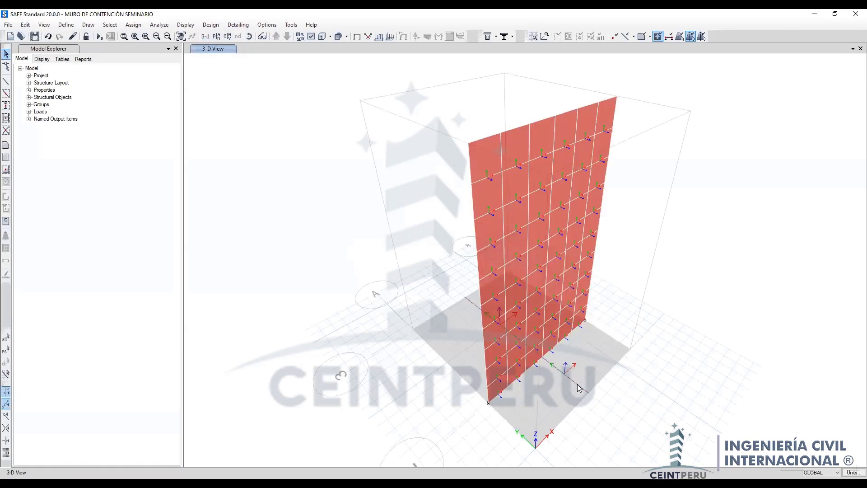
right_click(578, 384)
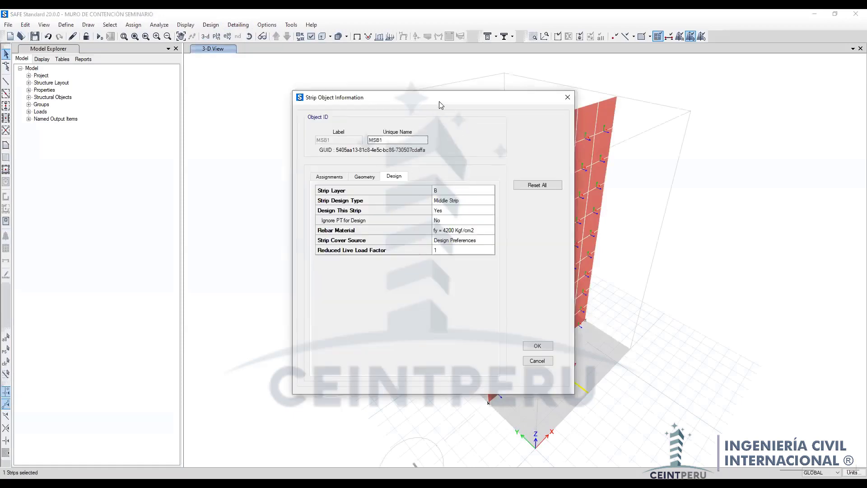
left_click_drag(439, 101, 312, 65)
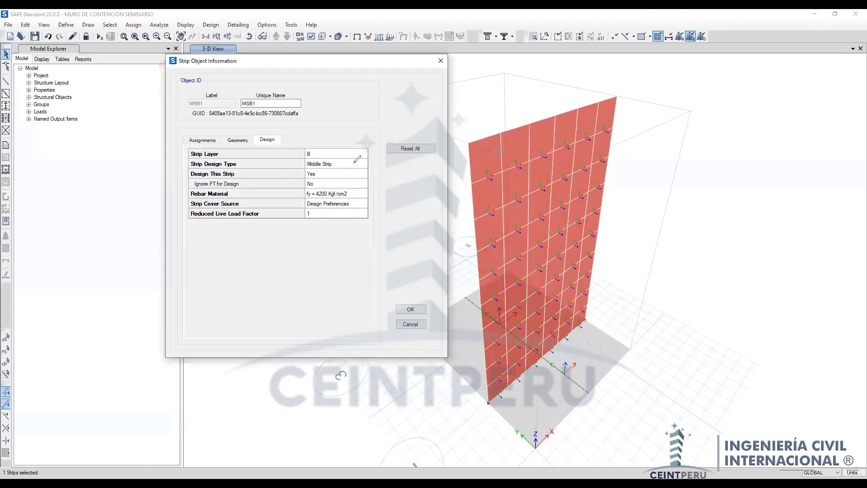
mouse_move(316, 150)
left_mouse_down()
mouse_move(329, 143)
mouse_move(348, 157)
left_mouse_up()
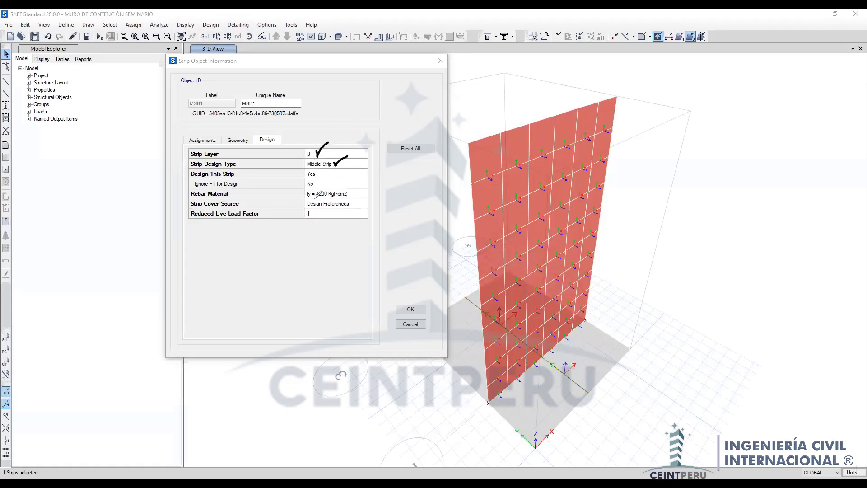
mouse_move(355, 190)
left_mouse_down()
mouse_move(308, 187)
mouse_move(304, 197)
mouse_move(361, 189)
left_mouse_up()
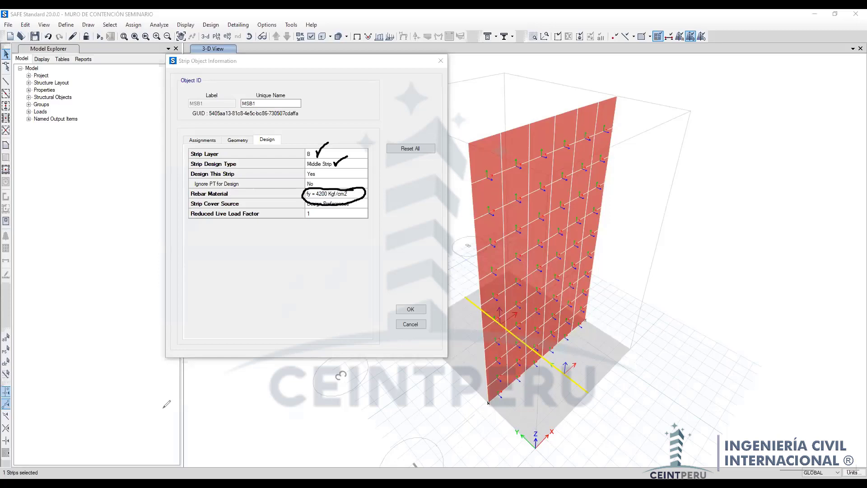
key("Escape")
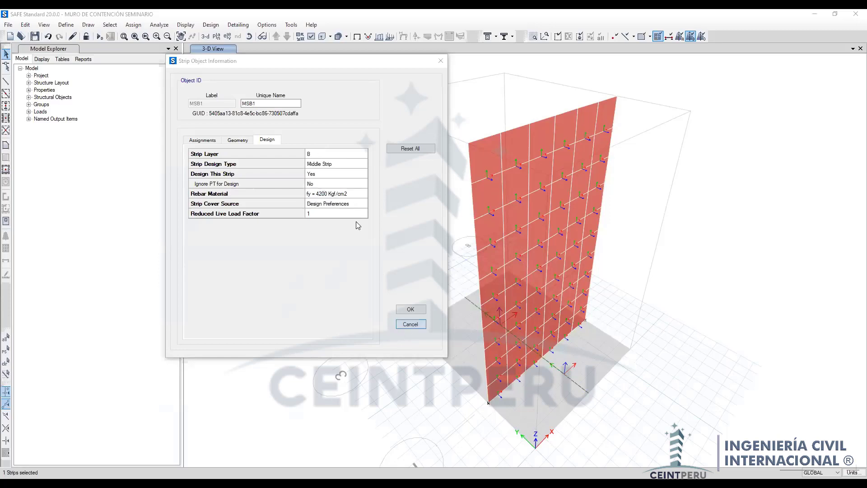
key("Escape")
Step: Run the analysis and display the layer B strip moment diagram for load combination DConS1
left_click(102, 38)
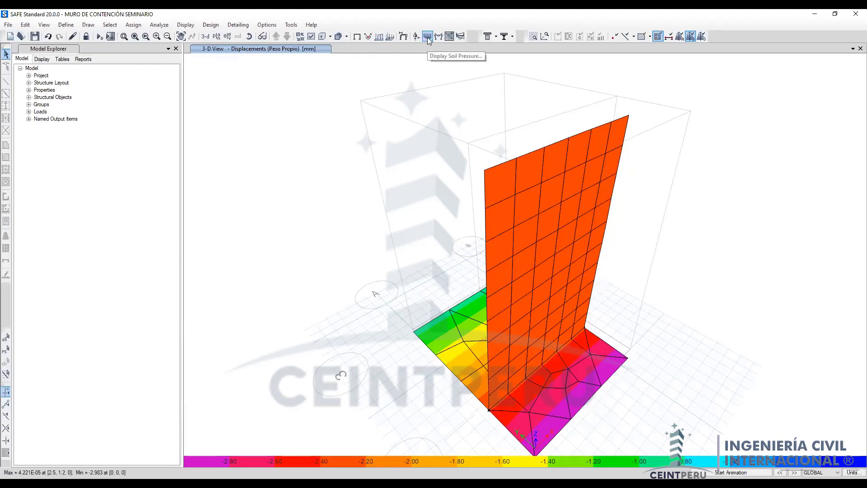
left_click(461, 36)
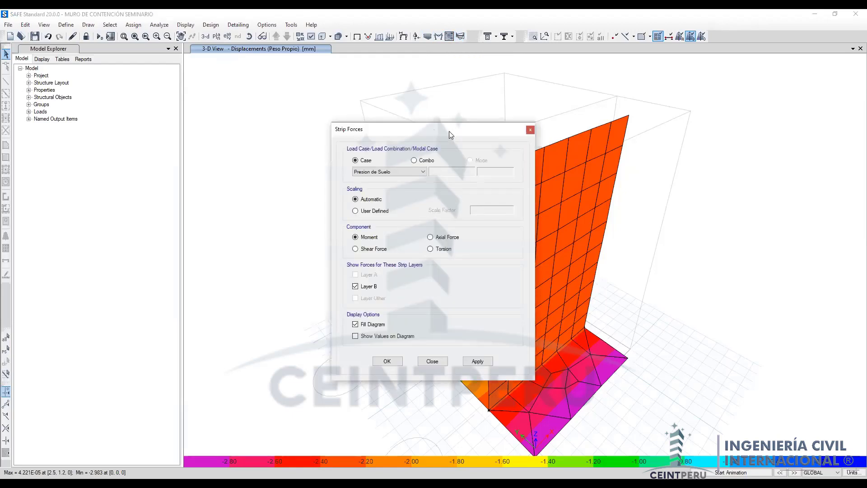
left_click_drag(445, 132, 308, 119)
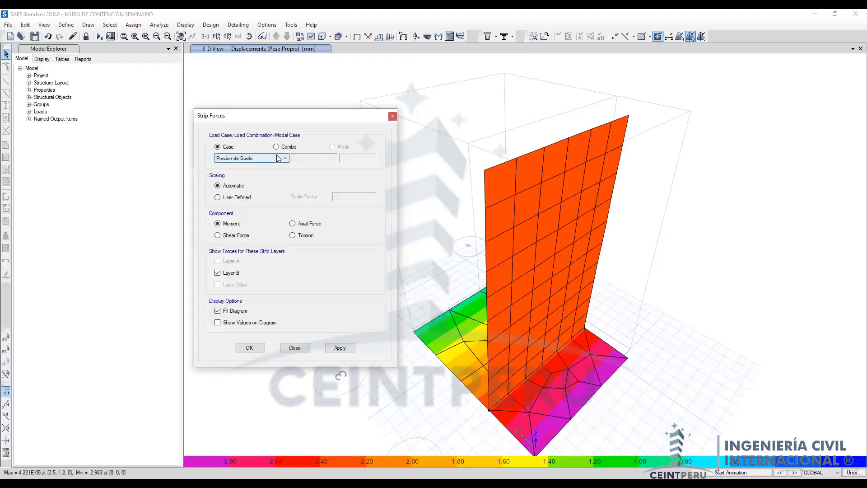
left_click(276, 147)
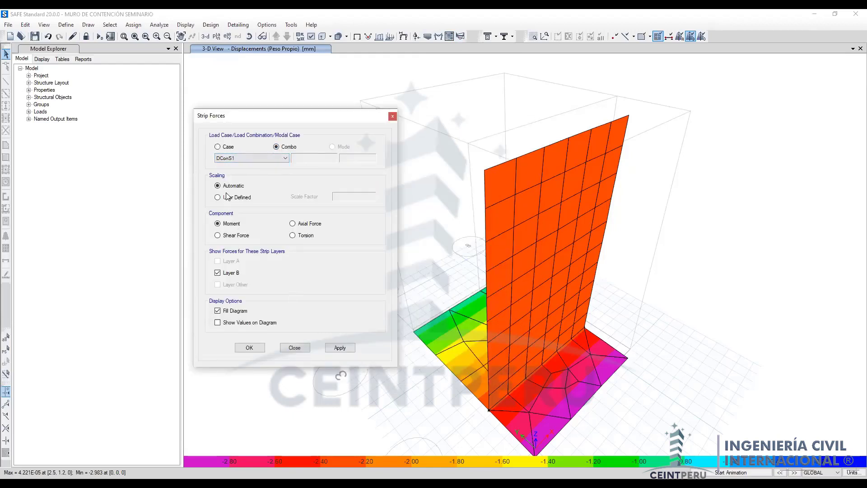
left_click(342, 348)
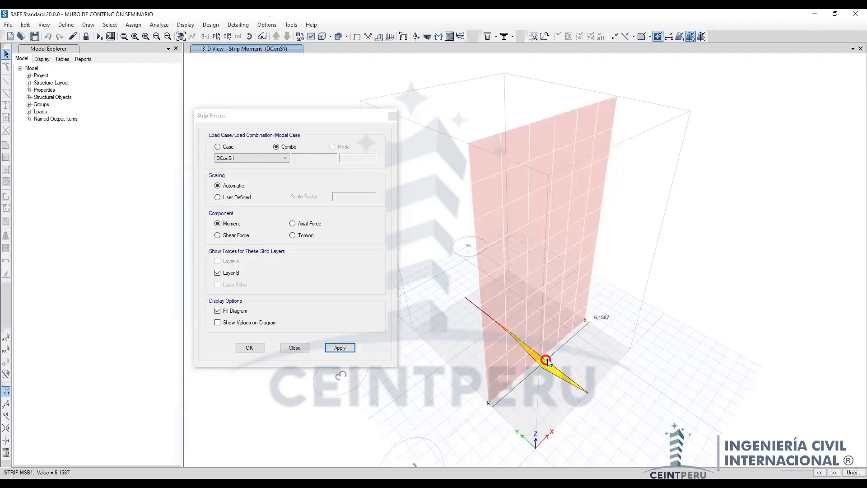
Step: Display the strip shear force diagram for load combination DConS1 and inspect its values at the wall line
left_click(240, 234)
left_click(340, 347)
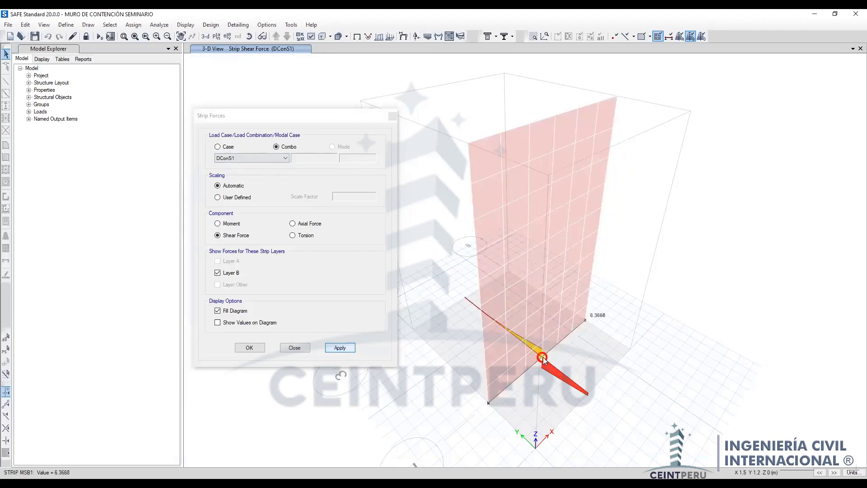
mouse_move(555, 366)
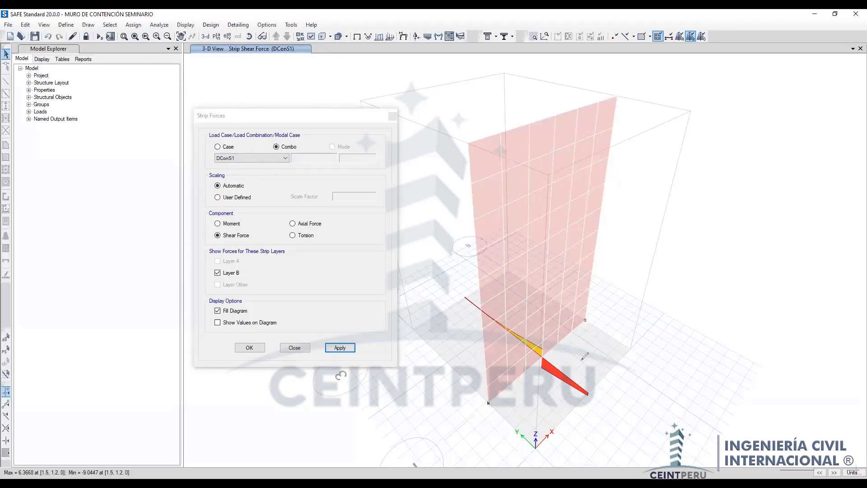
Step: Mark the strip shear diagram on screen and write the formula φVc = 0.17φ√f'c·b·d, with an arrow pointing at b
left_click_drag(567, 361, 594, 336)
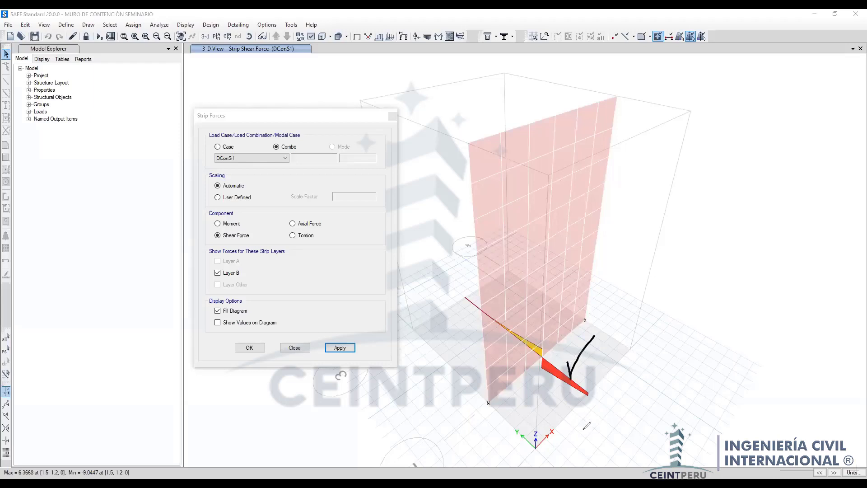
left_click_drag(587, 425, 568, 457)
mouse_move(598, 409)
left_mouse_down()
mouse_move(614, 408)
mouse_move(626, 437)
mouse_move(641, 423)
mouse_move(659, 431)
mouse_move(661, 419)
mouse_move(686, 427)
mouse_move(704, 412)
mouse_move(692, 440)
left_mouse_up()
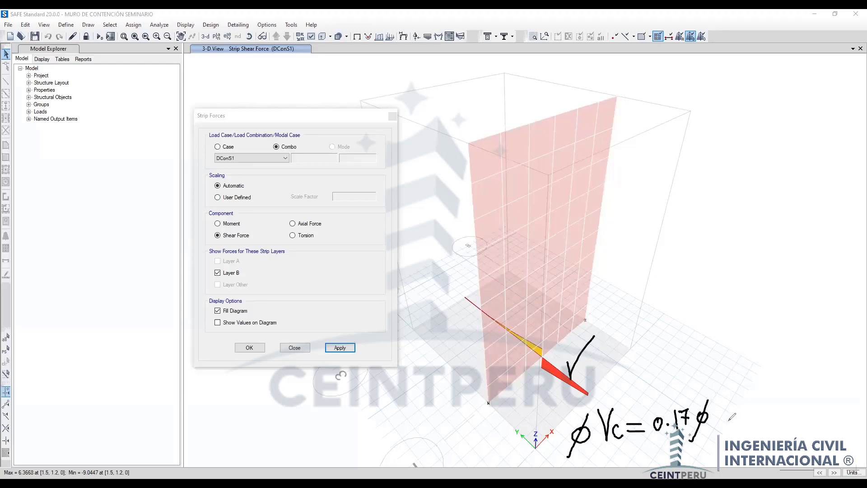
mouse_move(717, 409)
left_mouse_down()
mouse_move(726, 394)
mouse_move(749, 388)
mouse_move(735, 422)
mouse_move(745, 398)
mouse_move(751, 423)
left_mouse_up()
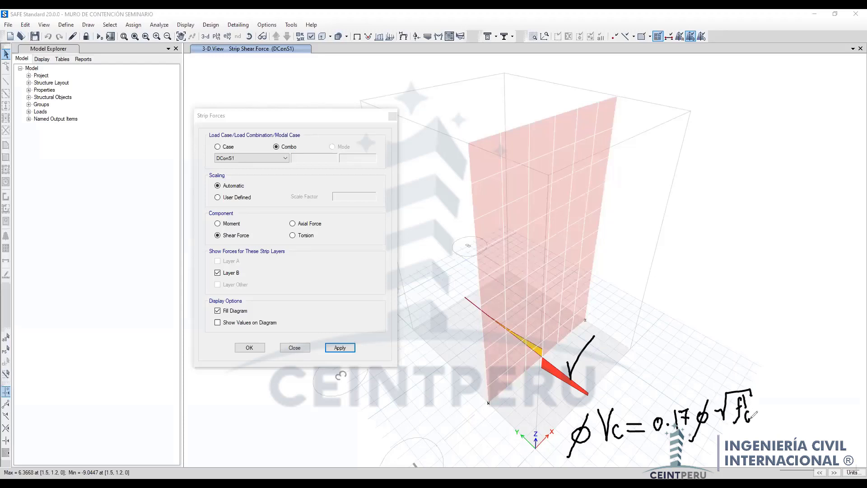
left_click(756, 418)
mouse_move(764, 387)
left_mouse_down()
mouse_move(770, 414)
mouse_move(790, 418)
left_mouse_up()
left_click(780, 415)
mouse_move(755, 365)
left_mouse_down()
mouse_move(764, 383)
mouse_move(768, 373)
left_mouse_up()
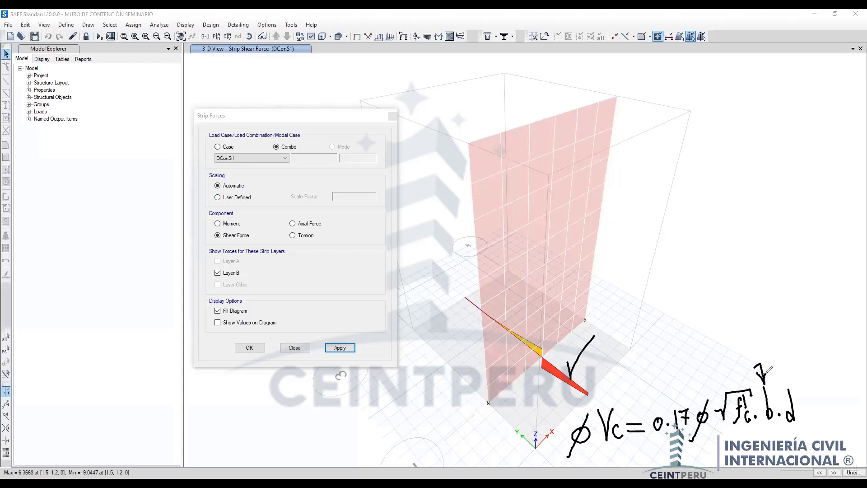
Step: Sketch a dimension line labelled b along the footing's width and circle the φVc formula on screen
left_click_drag(402, 313, 412, 323)
mouse_move(411, 312)
left_mouse_down()
mouse_move(403, 332)
mouse_move(403, 318)
mouse_move(514, 270)
left_mouse_up()
left_click(504, 262)
left_click_drag(514, 260, 503, 286)
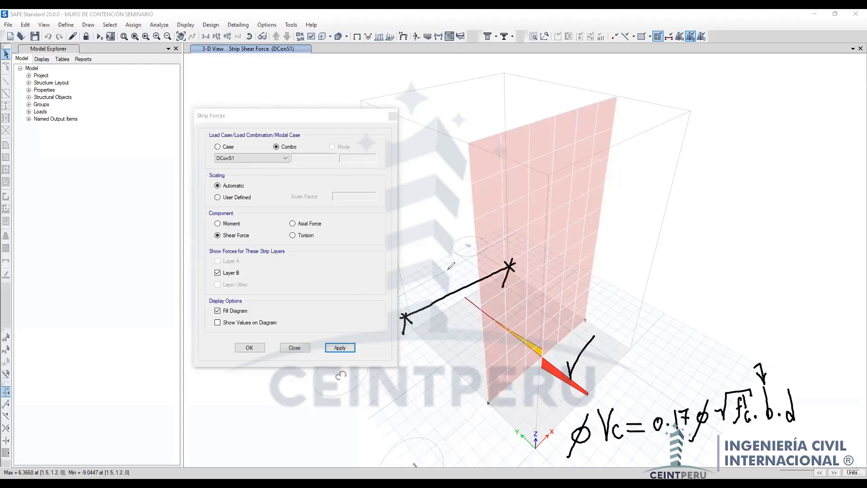
left_click_drag(449, 269, 459, 289)
mouse_move(805, 367)
left_mouse_down()
mouse_move(703, 368)
mouse_move(538, 438)
mouse_move(598, 463)
mouse_move(815, 427)
mouse_move(781, 357)
mouse_move(802, 362)
left_mouse_up()
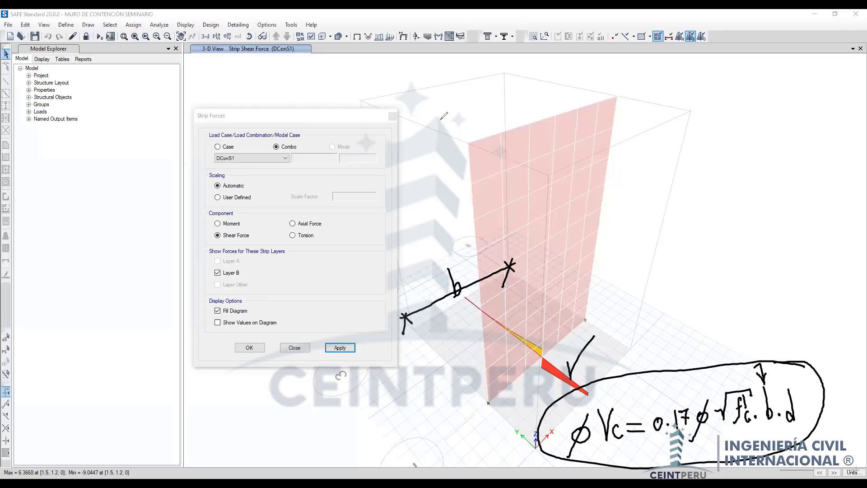
Step: Write and circle the check φVc ≥ Vu, point an arrow at Vu, circle combination DConS1, and erase all the annotations
left_click_drag(452, 128, 434, 158)
mouse_move(465, 110)
left_mouse_down()
mouse_move(483, 100)
mouse_move(496, 132)
left_mouse_up()
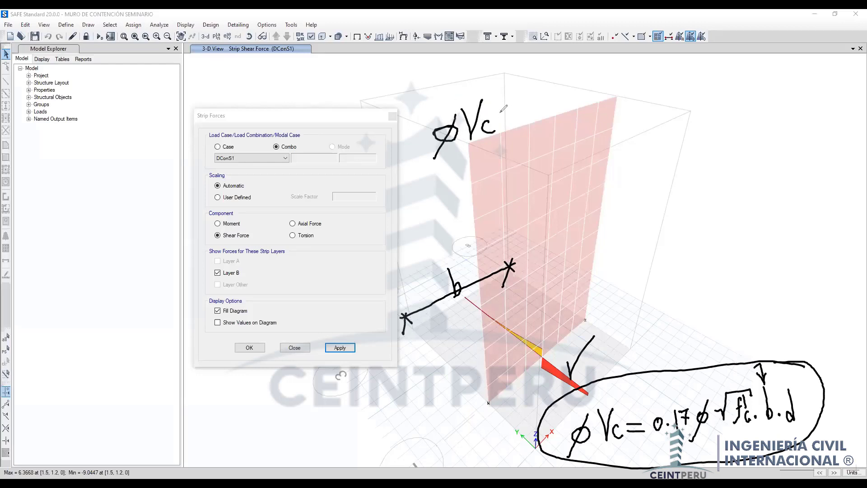
mouse_move(506, 103)
left_mouse_down()
mouse_move(530, 114)
mouse_move(508, 139)
mouse_move(536, 134)
left_mouse_up()
mouse_move(553, 94)
left_mouse_down()
mouse_move(566, 129)
mouse_move(569, 92)
mouse_move(589, 132)
left_mouse_up()
mouse_move(597, 97)
left_mouse_down()
mouse_move(421, 123)
mouse_move(544, 211)
left_mouse_up()
mouse_move(599, 71)
left_mouse_down()
mouse_move(582, 206)
mouse_move(572, 194)
mouse_move(572, 157)
mouse_move(591, 150)
left_mouse_up()
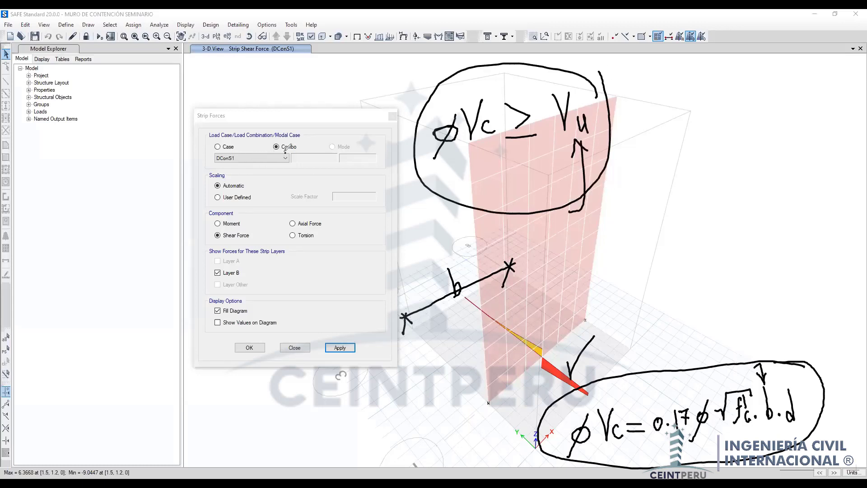
mouse_move(285, 150)
left_mouse_down()
mouse_move(213, 151)
mouse_move(223, 171)
mouse_move(269, 178)
mouse_move(290, 149)
left_mouse_up()
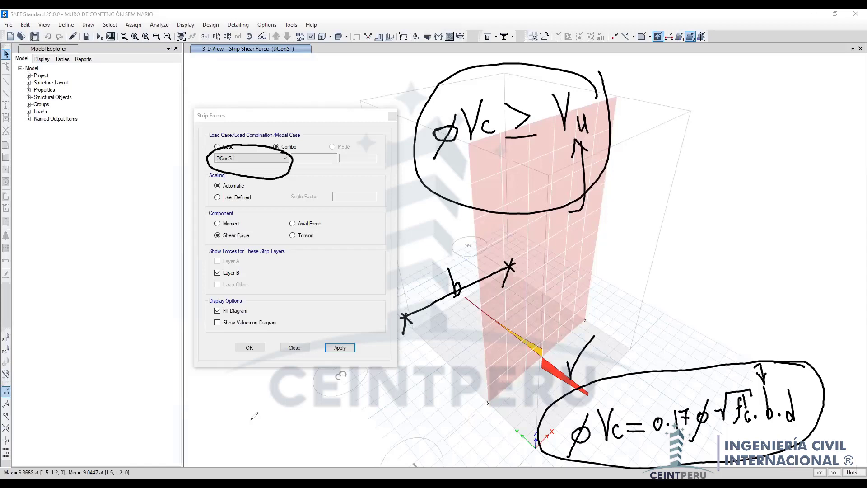
key("e")
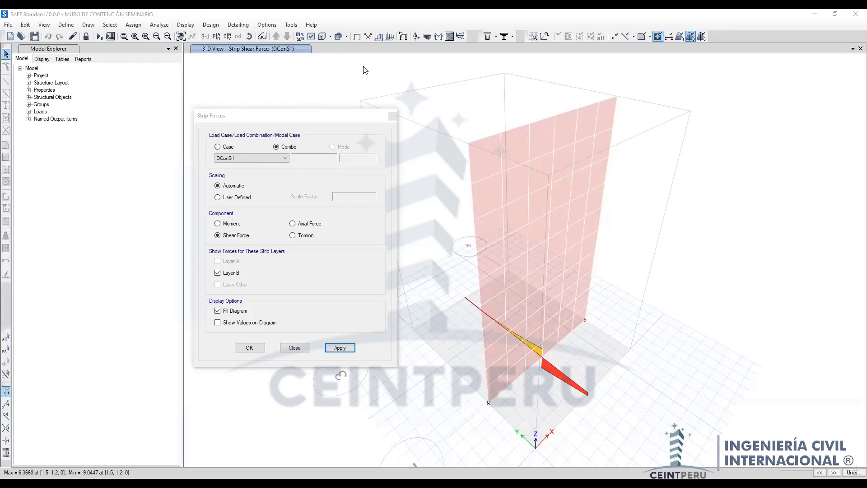
Step: Switch to E060_CONCRETO_ARMADO.pdf in Adobe Acrobat Reader, go to page 62 and fit the page to the window's width
key("alt+Tab")
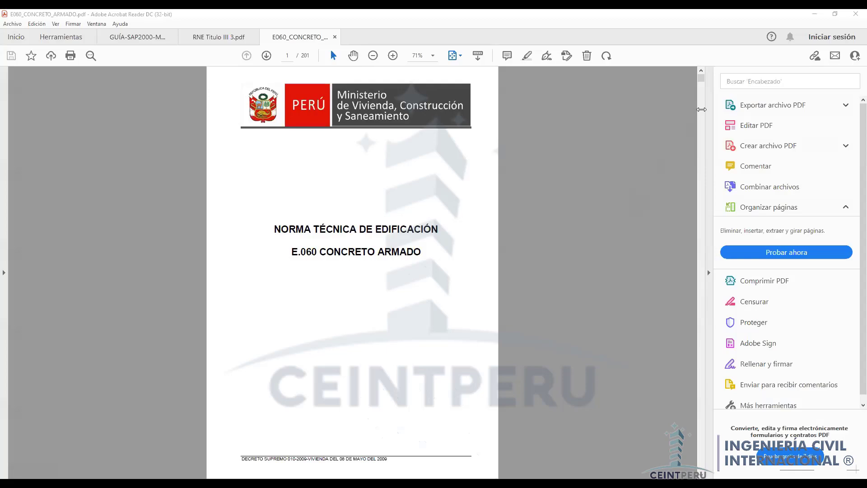
left_click_drag(702, 80, 701, 201)
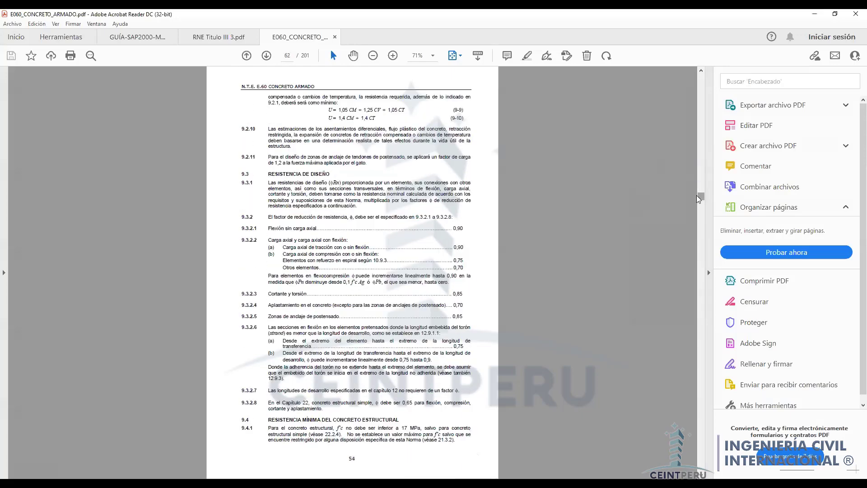
left_click(460, 56)
left_click(467, 72)
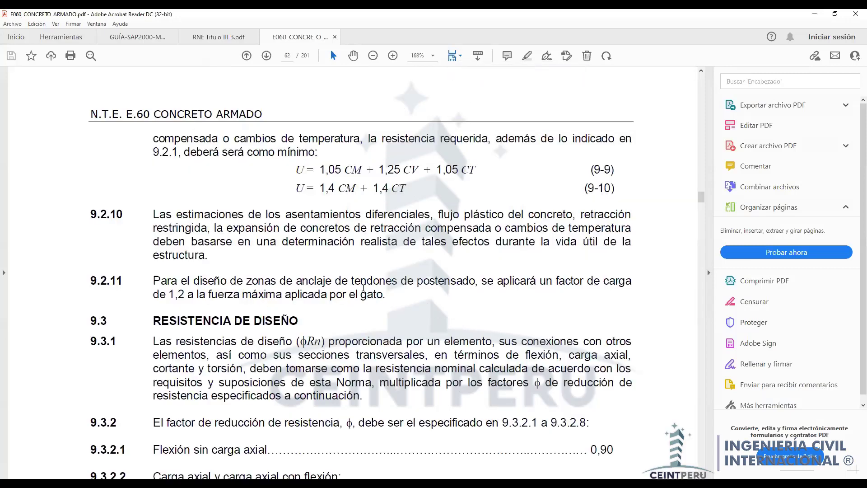
Step: Examine the required-strength load combinations in section 9.2 and frame clause 9.2.5 on lateral soil pressure with a rectangle on screen
scroll(364, 287, "down", 6)
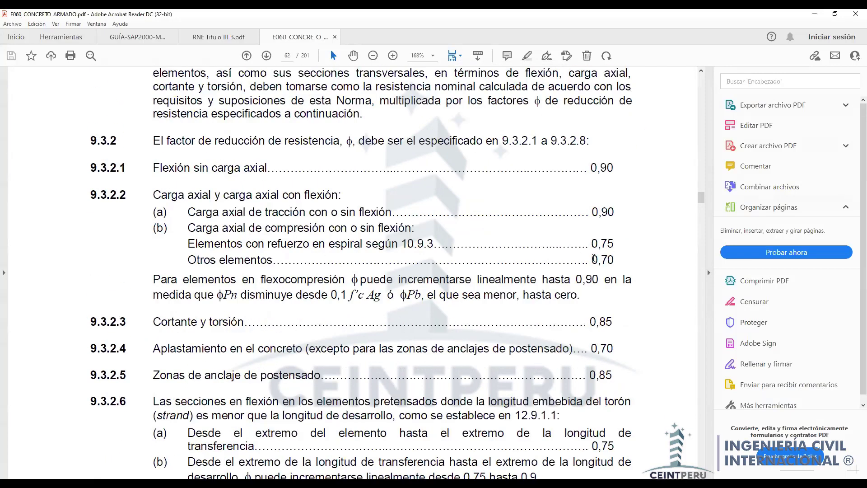
scroll(494, 315, "up", 3)
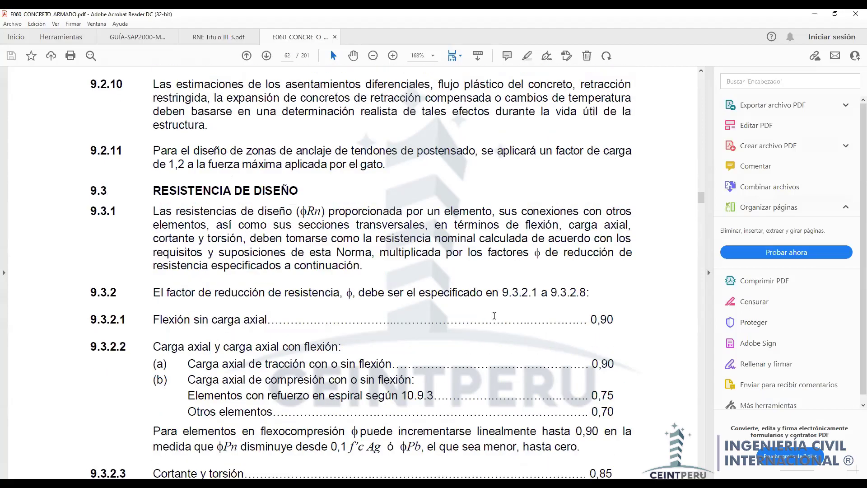
scroll(494, 316, "up", 16)
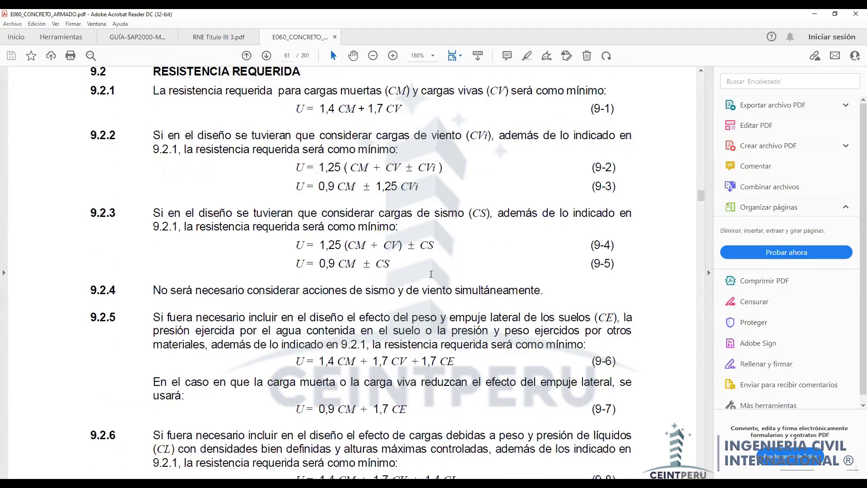
scroll(431, 274, "up", 6)
scroll(429, 271, "down", 5)
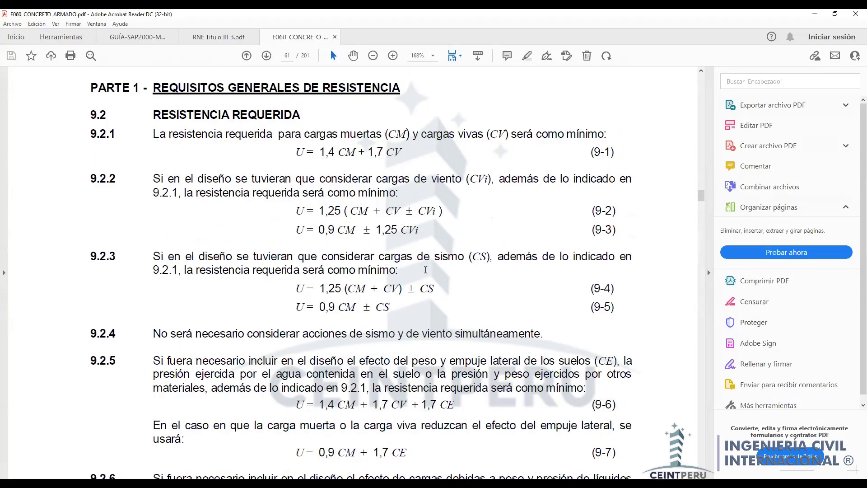
scroll(304, 154, "down", 2)
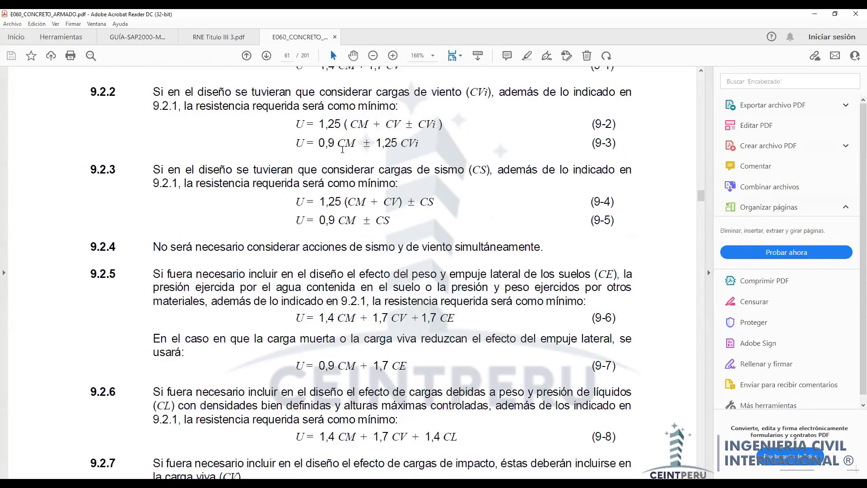
scroll(328, 208, "down", 4)
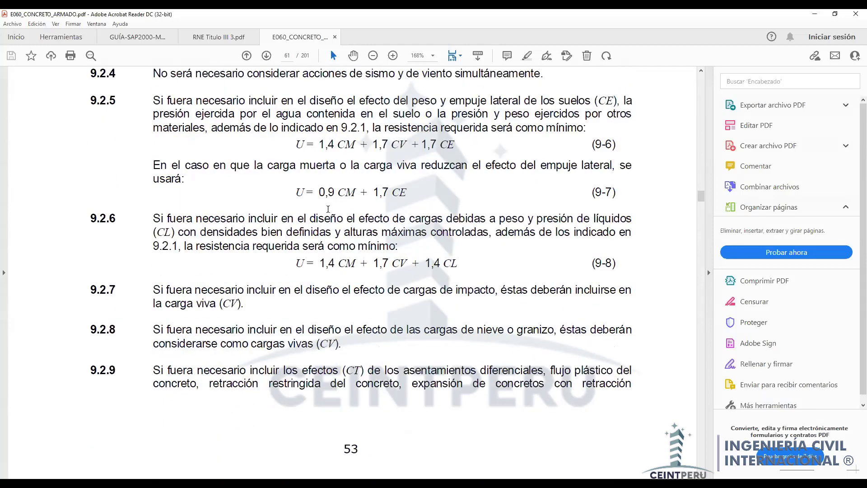
scroll(328, 209, "down", 1)
scroll(339, 213, "up", 1)
scroll(350, 219, "up", 1)
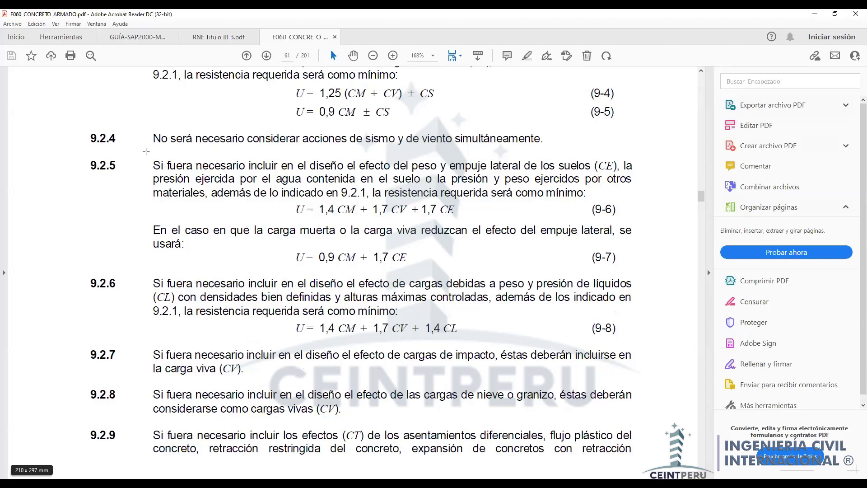
left_click_drag(144, 150, 647, 271)
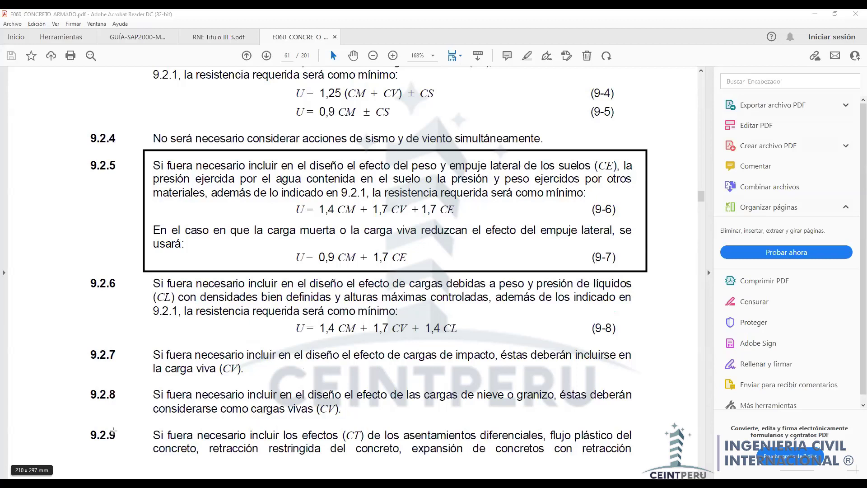
Step: Erase the frame on clause 9.2.5, switch to SAFE and sketch a tick and lines across the footing on both sides of the wall
key("e")
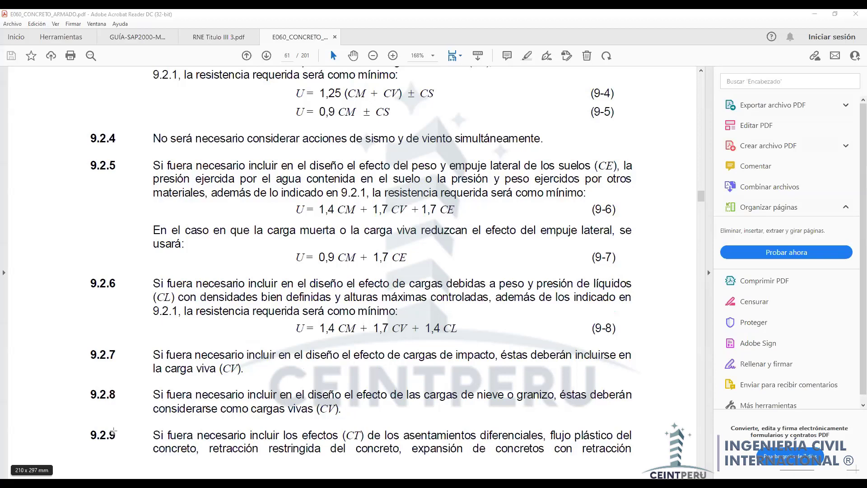
key("alt+Tab")
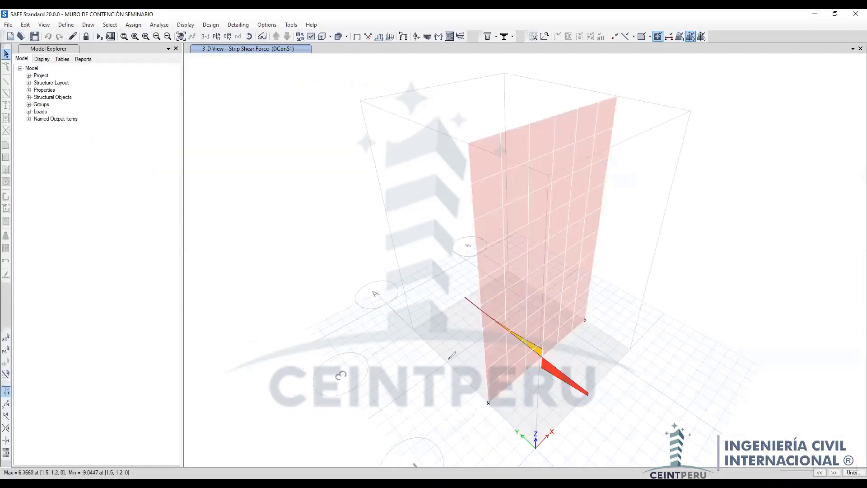
left_click_drag(449, 359, 541, 283)
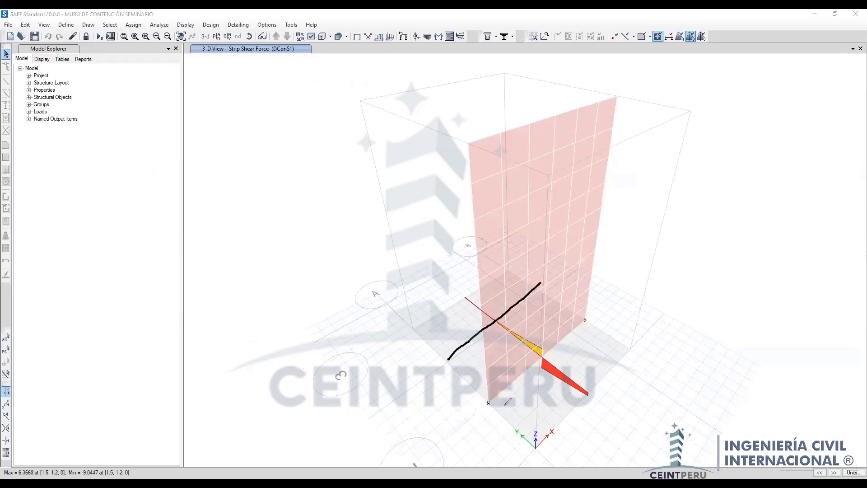
mouse_move(448, 311)
left_mouse_down()
mouse_move(450, 325)
mouse_move(469, 290)
left_mouse_up()
left_click_drag(512, 422, 620, 345)
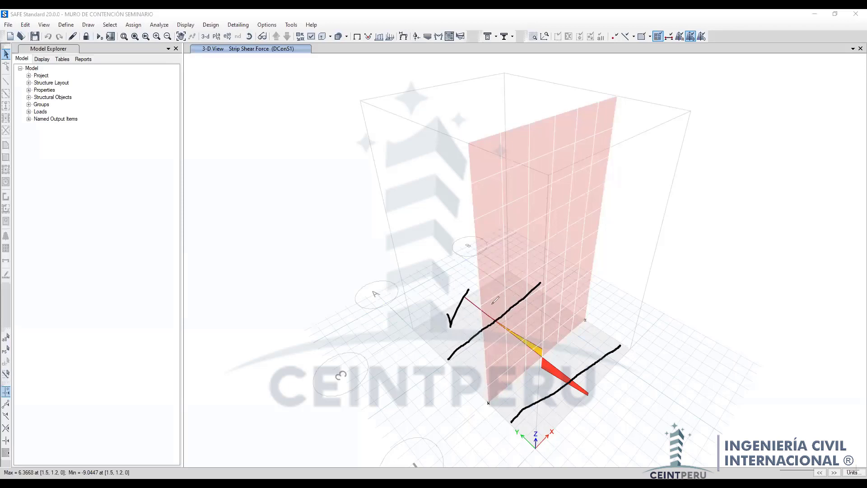
Step: Mark dashes along the footing's edge, outline the wall's upper corner mesh cell, and erase all the annotations
left_click_drag(416, 331, 430, 347)
left_click_drag(457, 373, 536, 442)
mouse_move(471, 149)
left_mouse_down()
mouse_move(474, 177)
mouse_move(472, 144)
mouse_move(500, 133)
mouse_move(501, 170)
mouse_move(471, 179)
left_mouse_up()
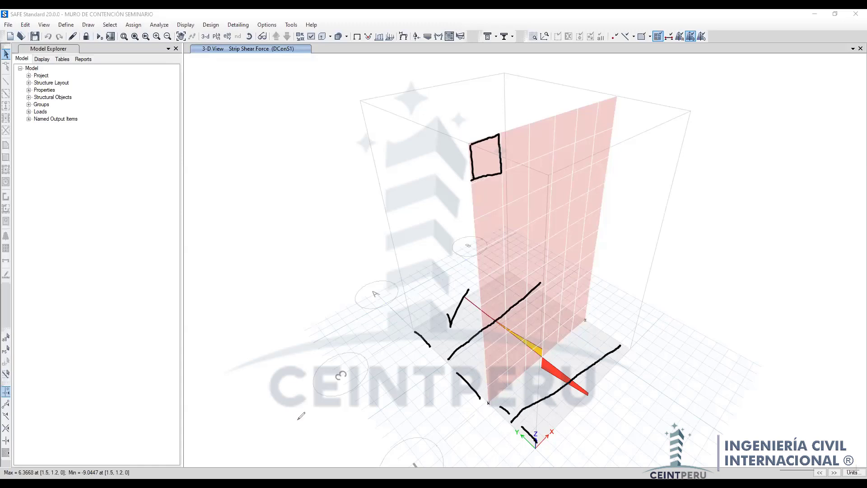
key("Escape")
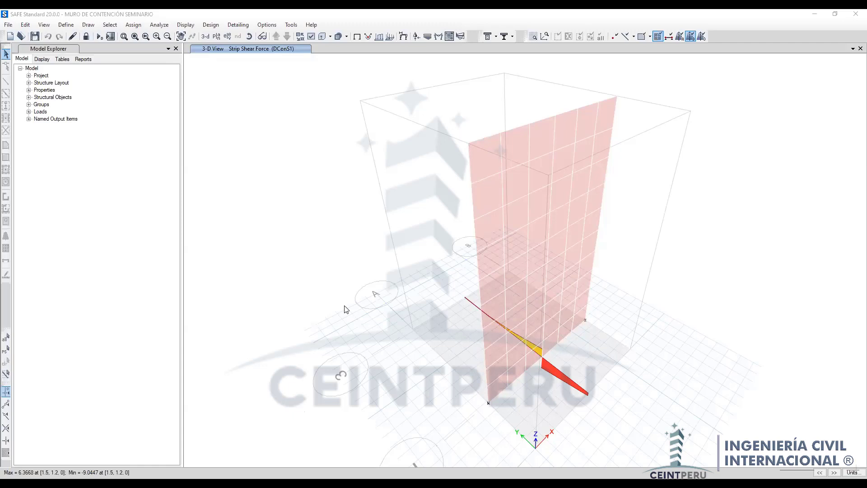
Step: Open the load combination definitions and start a new combination, moving its data dialog clear of the combinations list
left_click(64, 26)
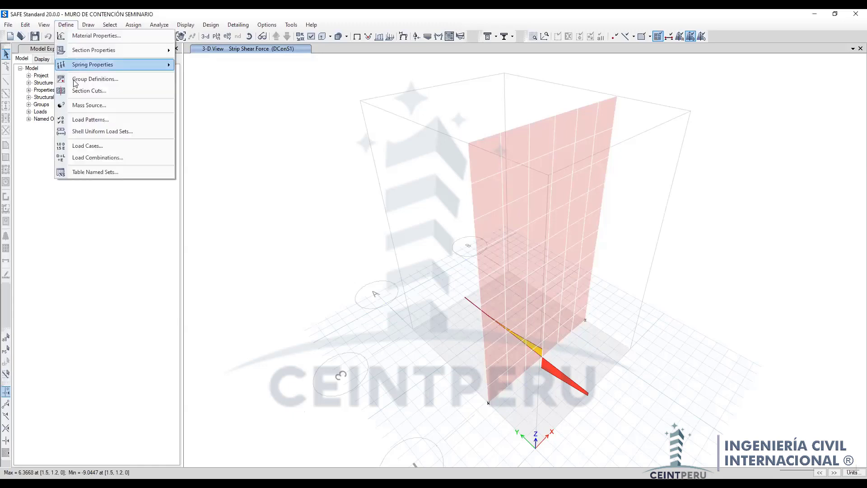
left_click(101, 159)
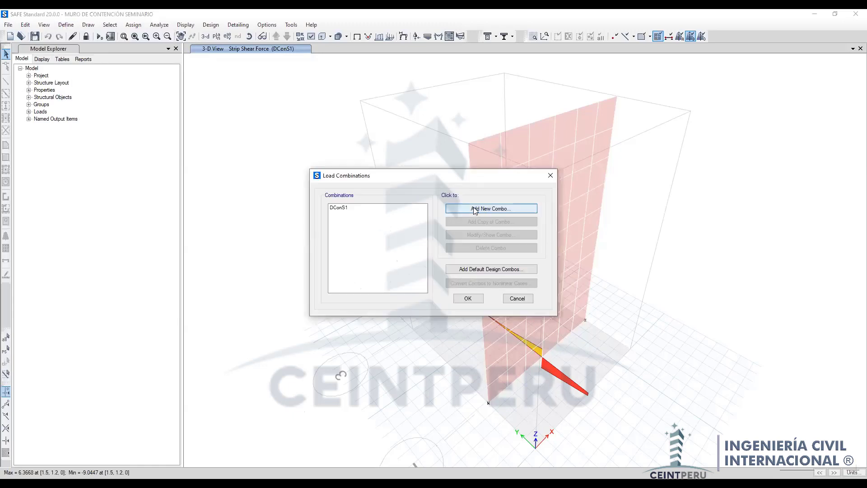
left_click(516, 213)
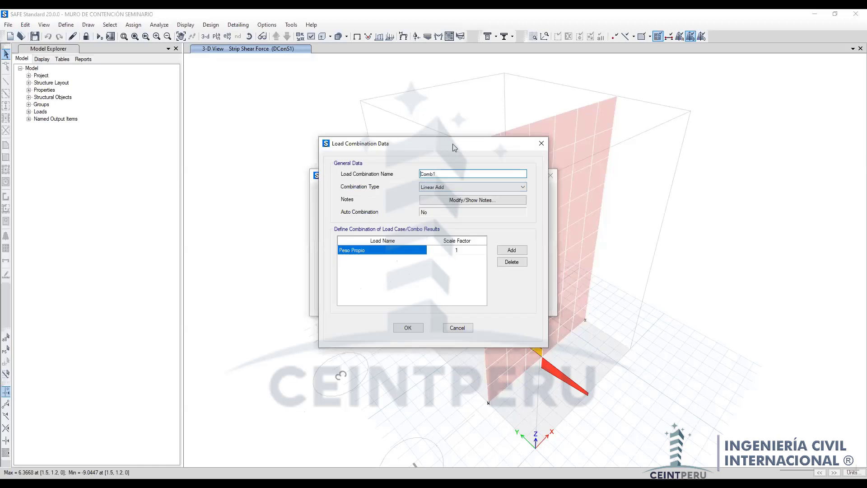
left_click_drag(454, 147, 323, 162)
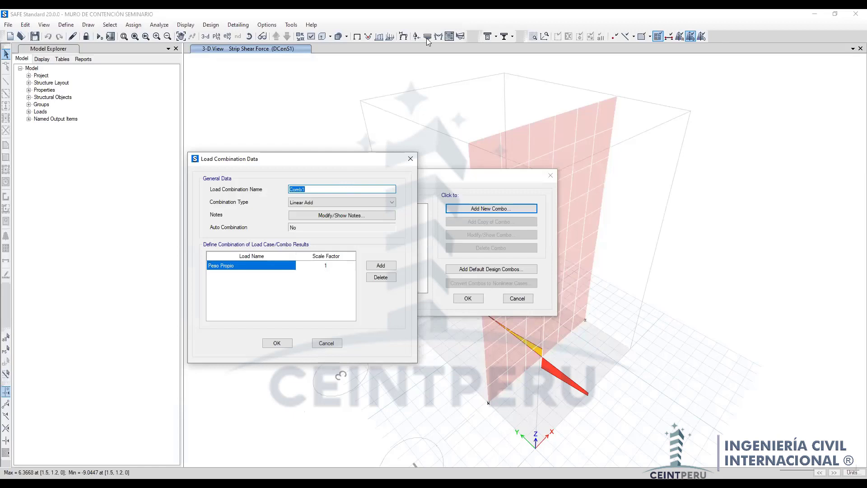
Step: Switch to the E.060 PDF in Adobe Acrobat Reader, mark equation 9-6 in clause 9.2.5, and erase the mark
key("alt+Tab")
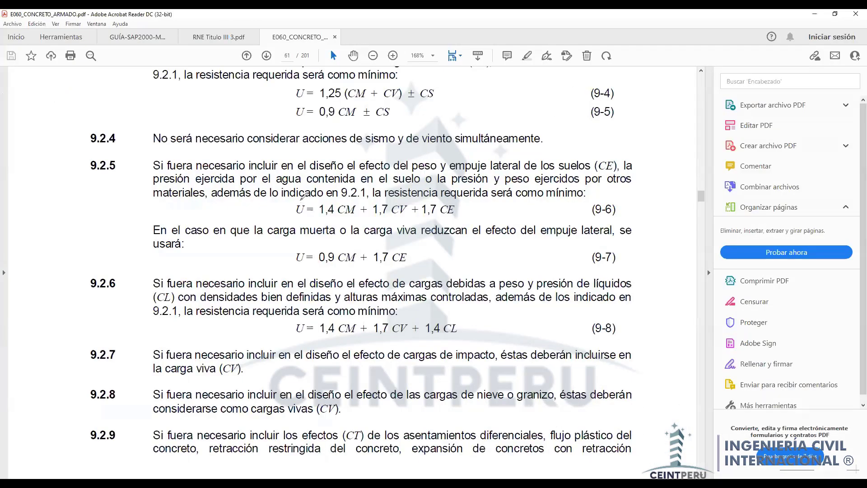
mouse_move(301, 199)
left_mouse_down()
mouse_move(433, 244)
mouse_move(481, 241)
left_mouse_up()
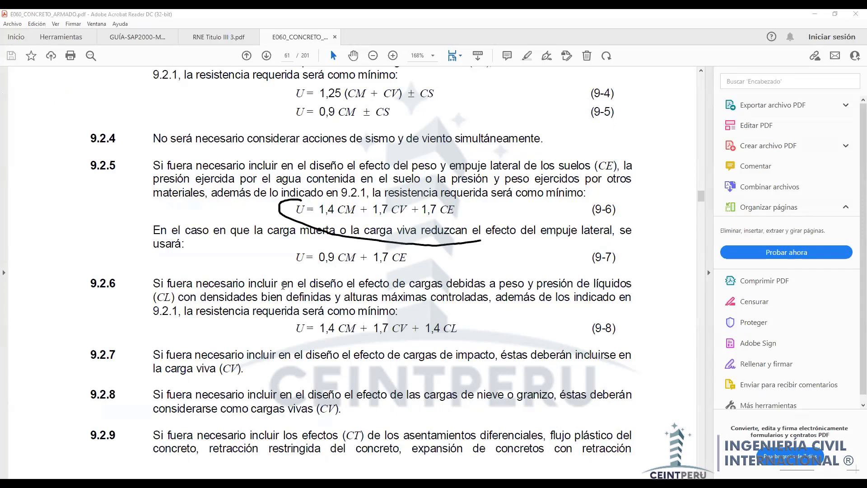
key("Escape")
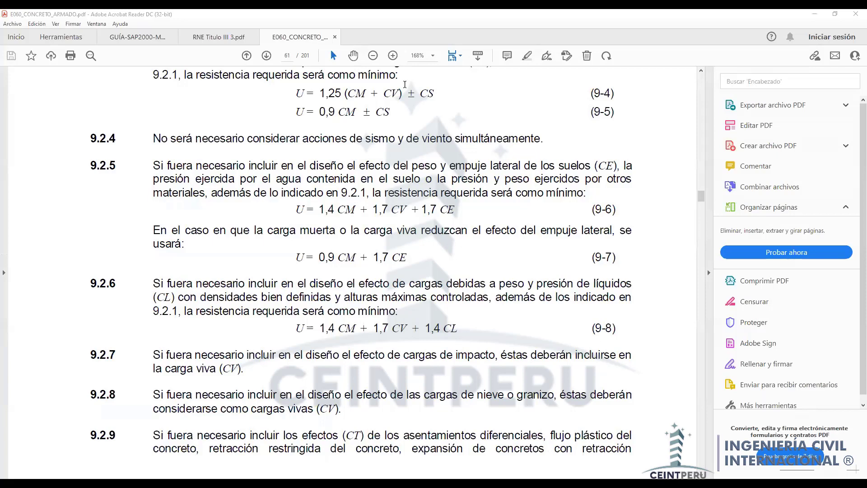
Step: Switch back to SAFE and name the new load combination 1.4CM + 1.7CV + 1.7CE
key("alt+Tab")
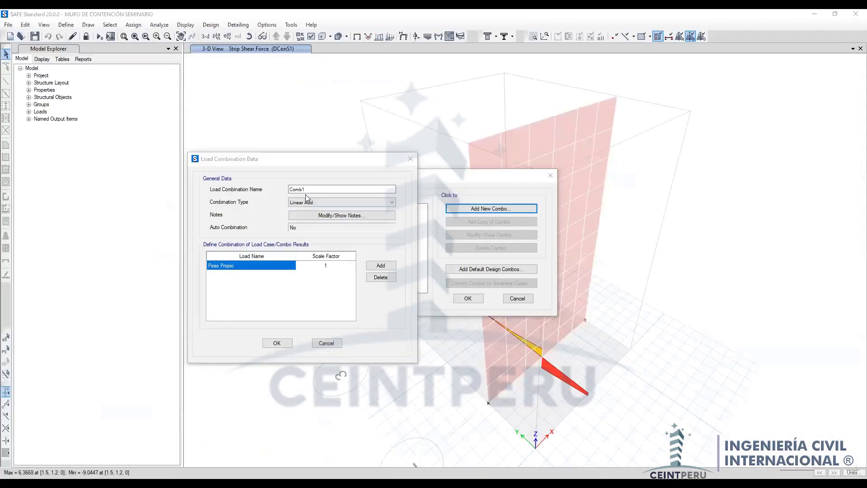
type("1.4")
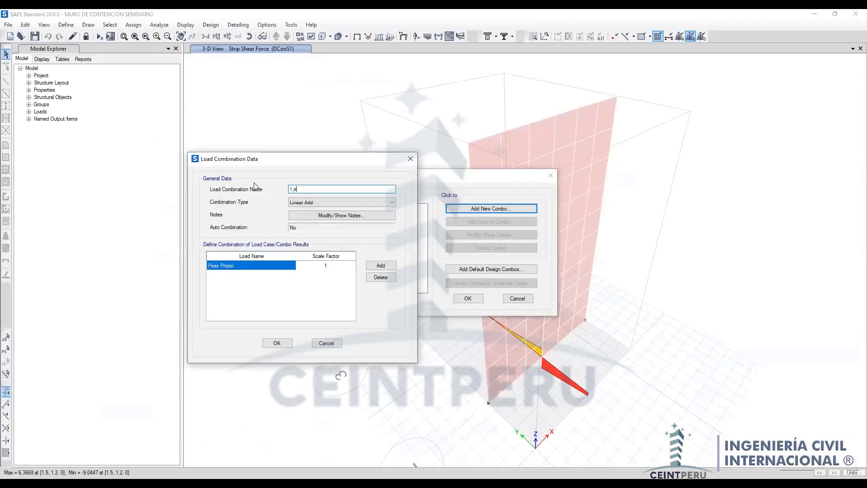
type("cm")
key("BackSpace")
key("BackSpace")
key("BackSpace")
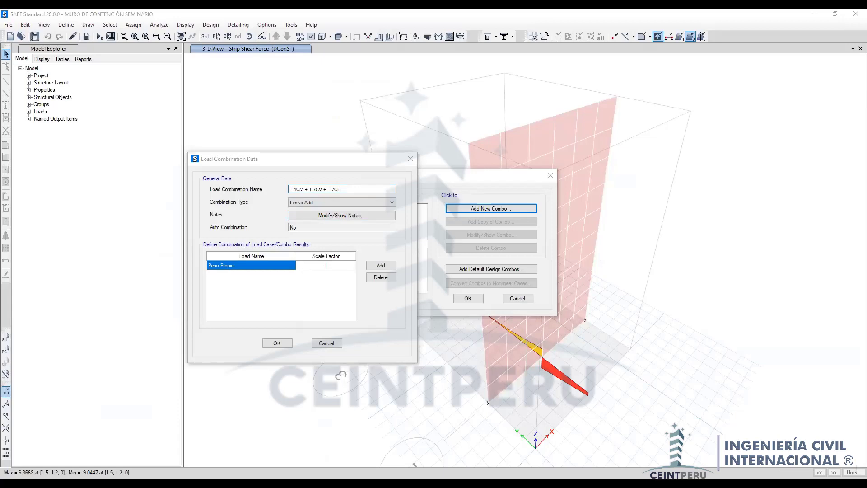
Step: Set the Peso Propio scale factor to 1.4 and add P. Suelo 3 to the combination with a factor of 1.4
left_click(320, 255)
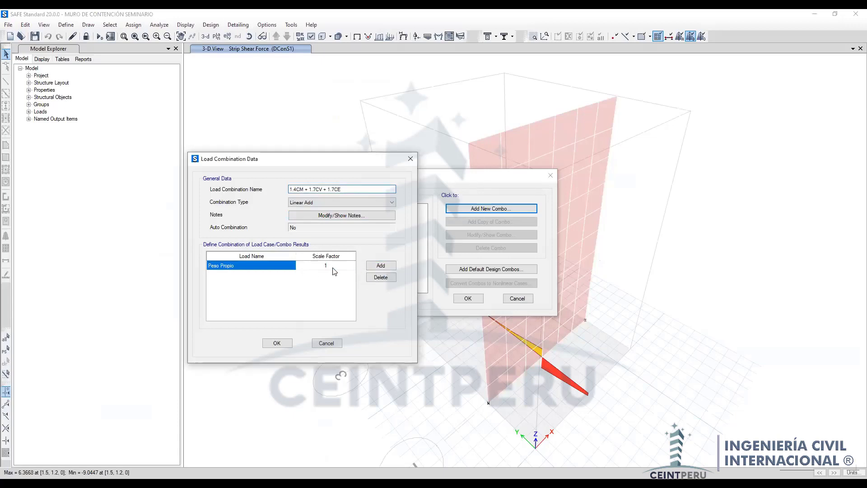
left_click(333, 268)
type("1.4")
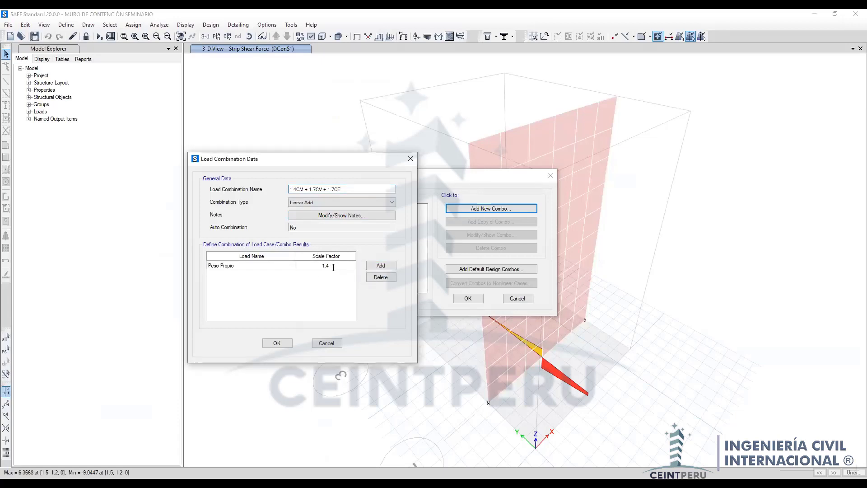
left_click(387, 267)
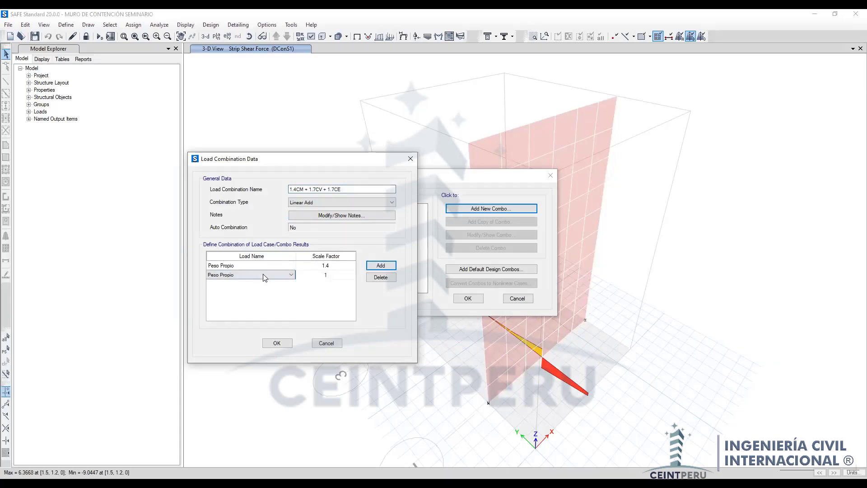
left_click(249, 275)
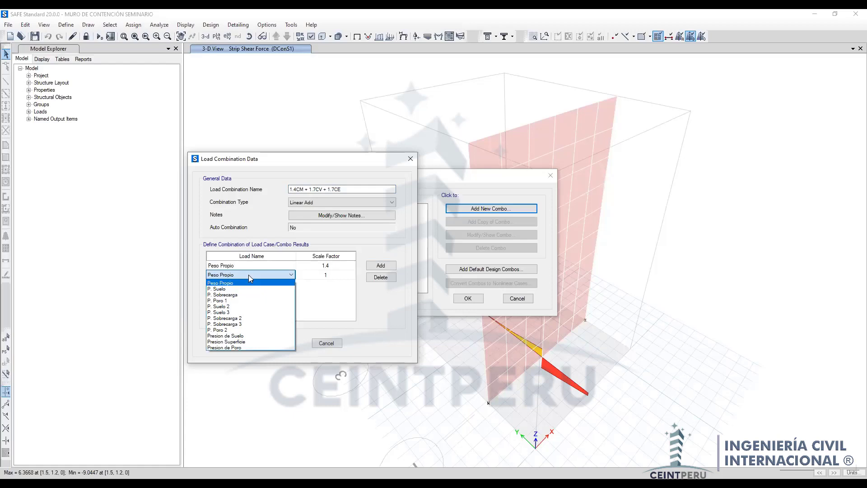
left_click(242, 313)
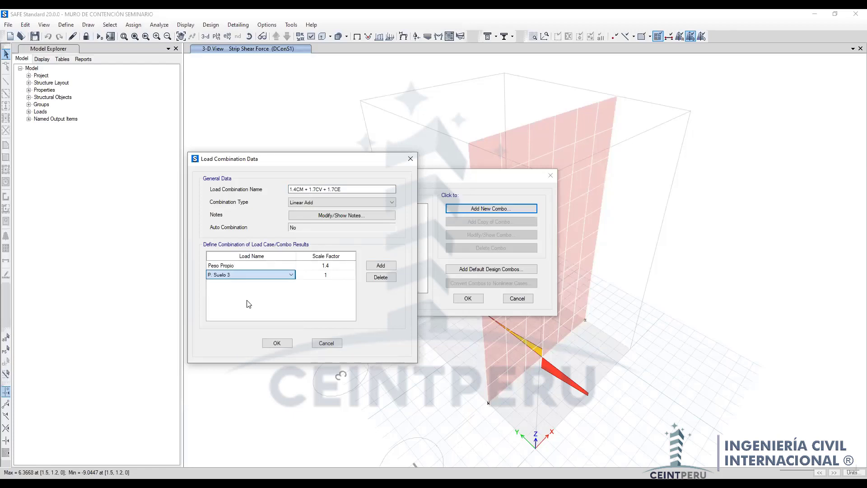
left_click(331, 279)
left_click(329, 275)
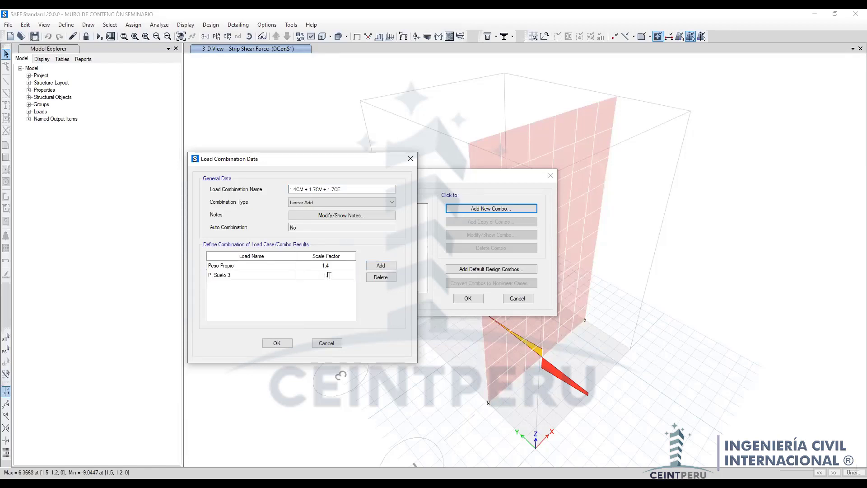
Step: Add the load P. Sobrecarga 3 to the combination with a scale factor of 1.7
left_click(380, 265)
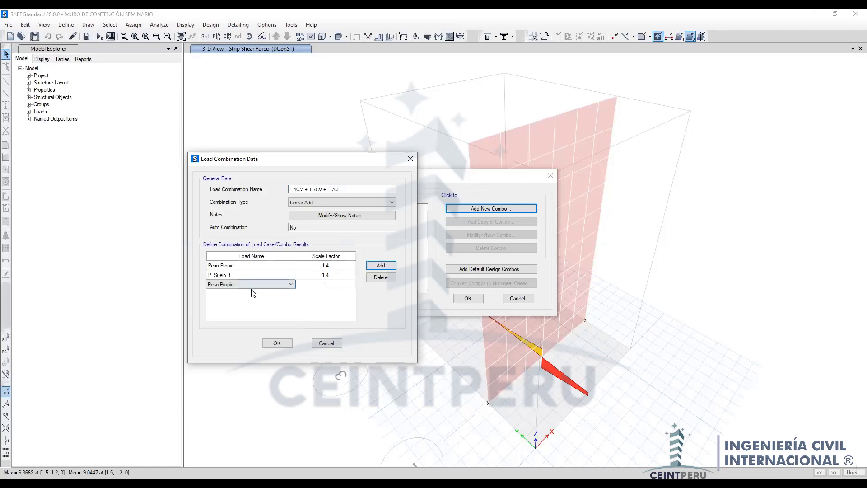
left_click(256, 284)
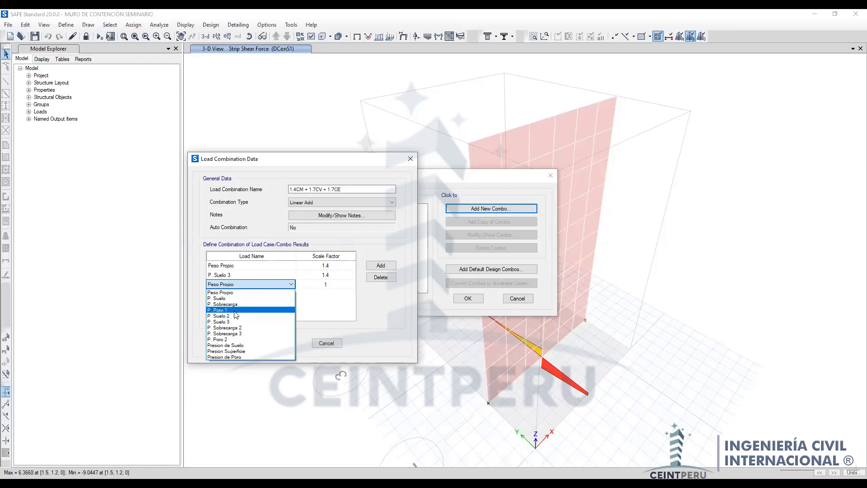
left_click(287, 285)
left_click(322, 285)
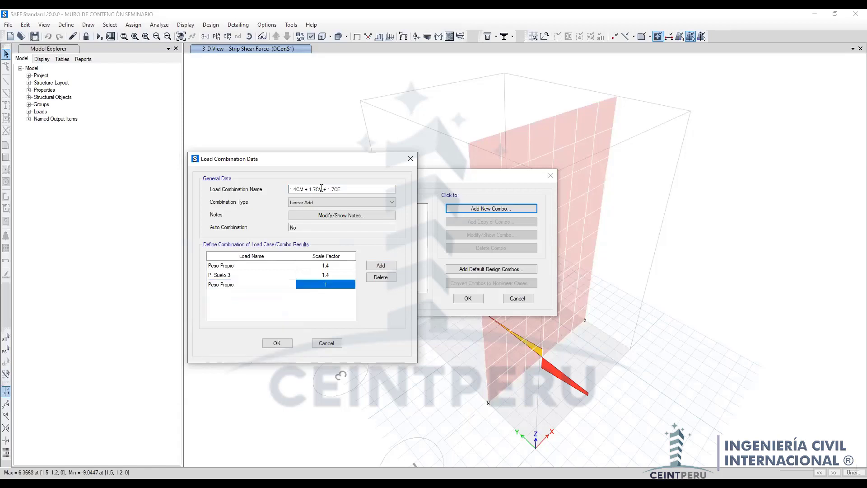
left_click(269, 285)
left_click(272, 283)
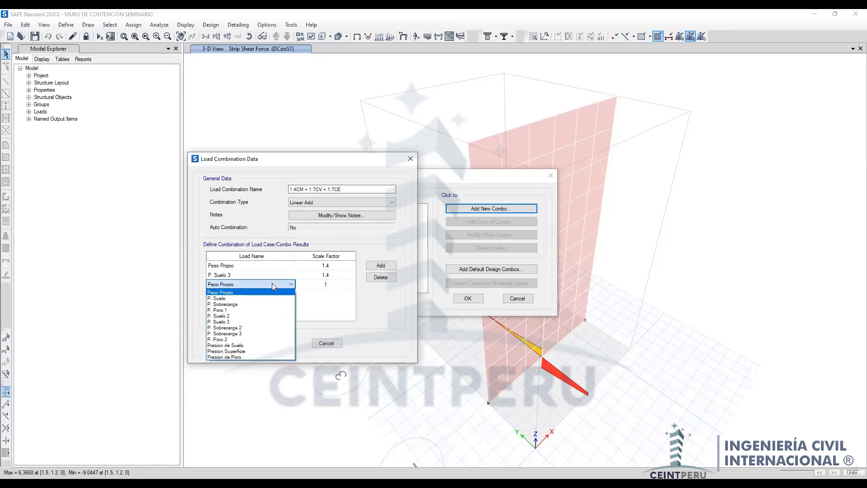
left_click(237, 335)
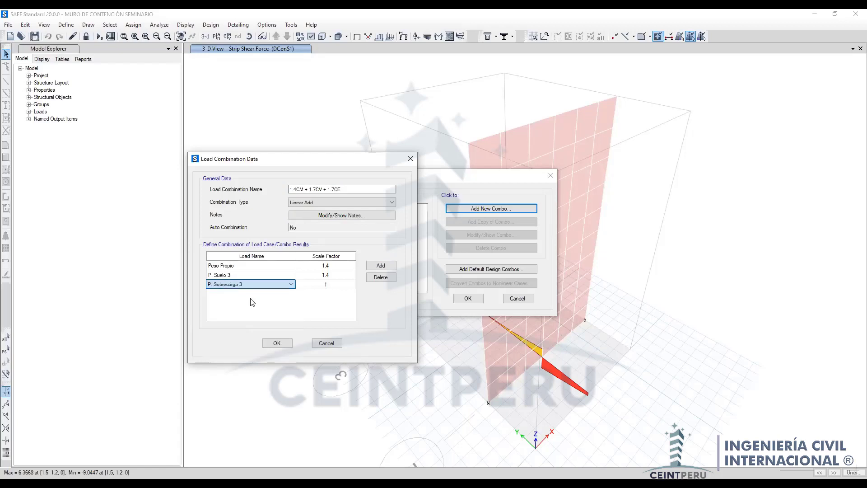
left_click(324, 286)
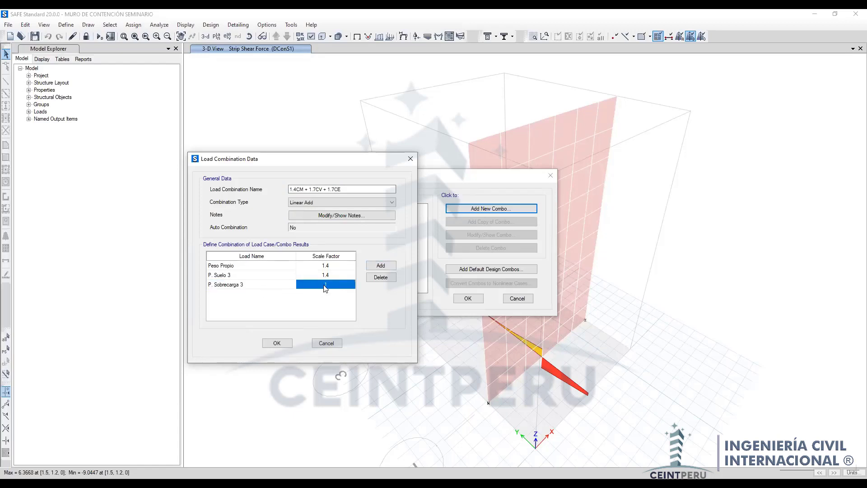
left_click(325, 286)
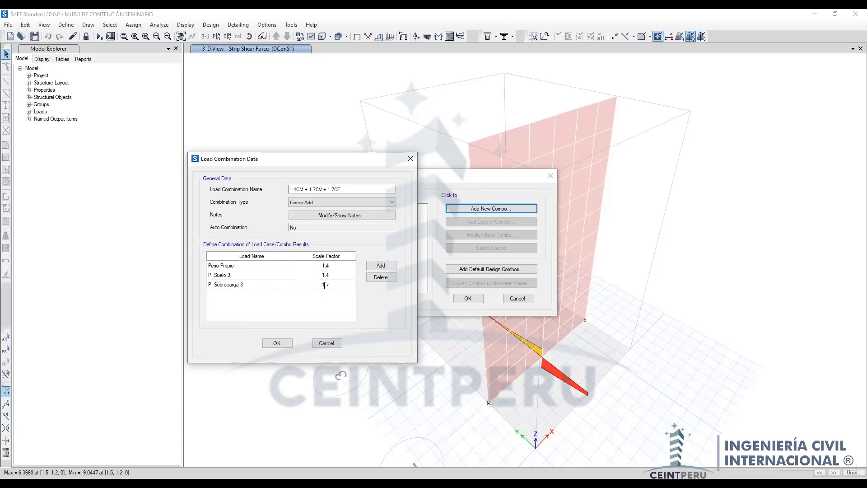
Step: Add the load P. Suelo to the combination with a scale factor of 1.7
left_click(380, 265)
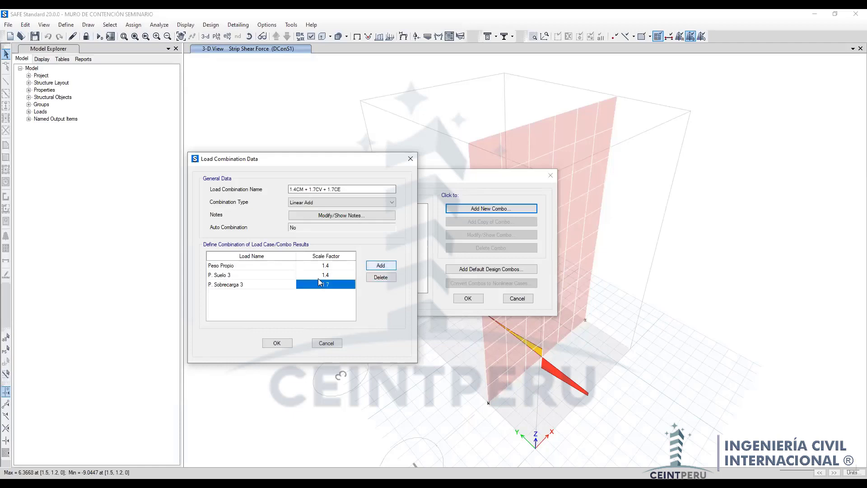
left_click(250, 295)
left_click(252, 295)
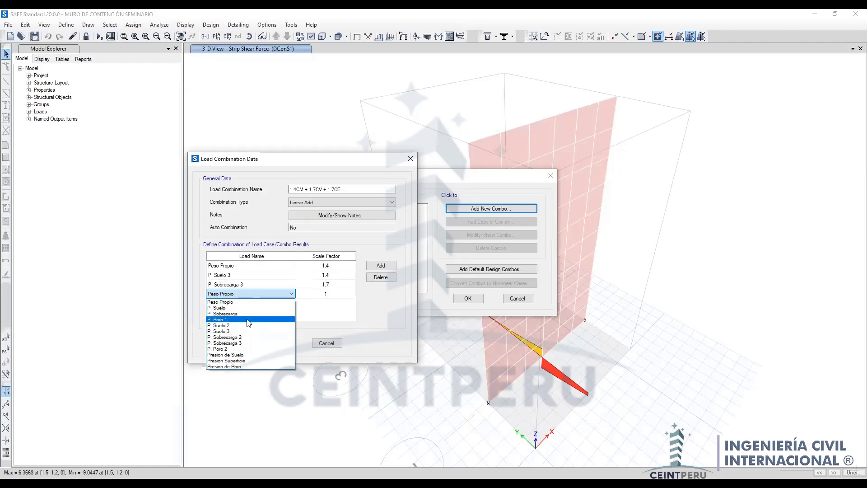
left_click(241, 310)
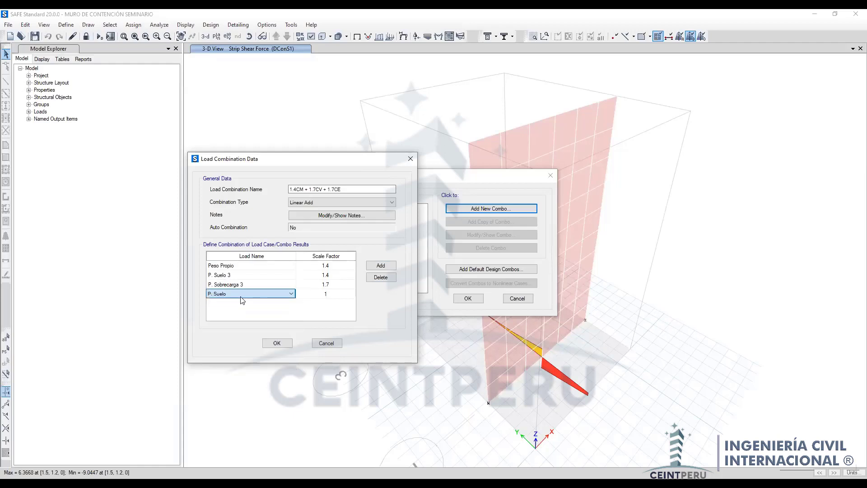
left_click(336, 296)
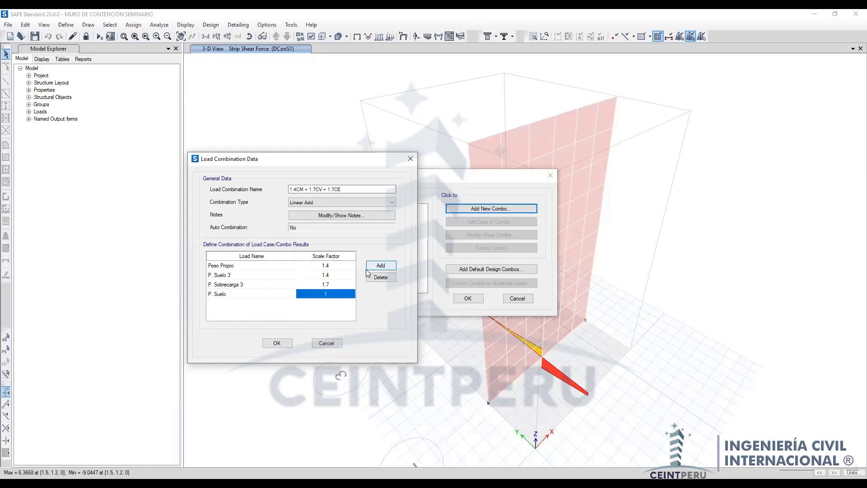
type("1.7")
Step: Add the load P. Suelo 2 to the combination with a scale factor of 1.7 and accept the load combinations
left_click(370, 267)
left_click(257, 303)
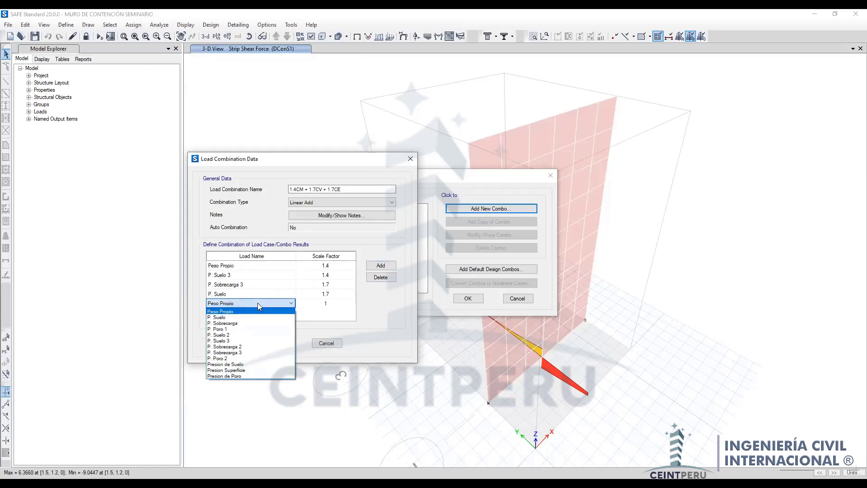
left_click(243, 334)
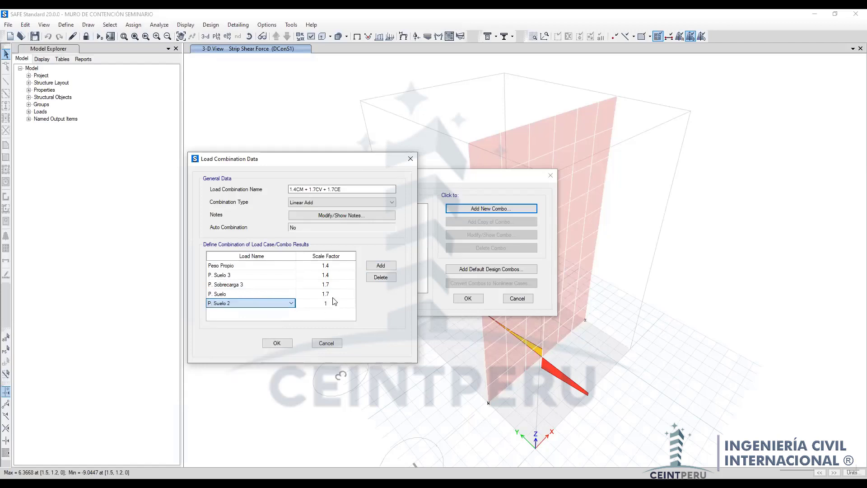
left_click(334, 304)
left_click(336, 304)
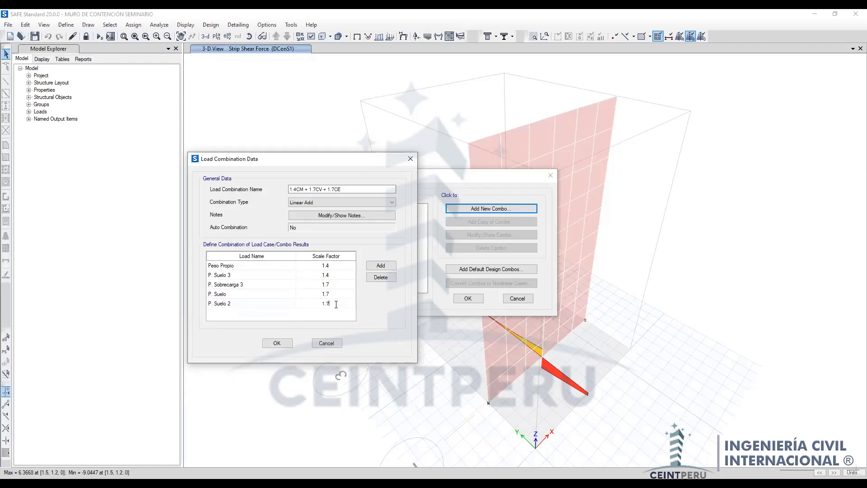
left_click(279, 344)
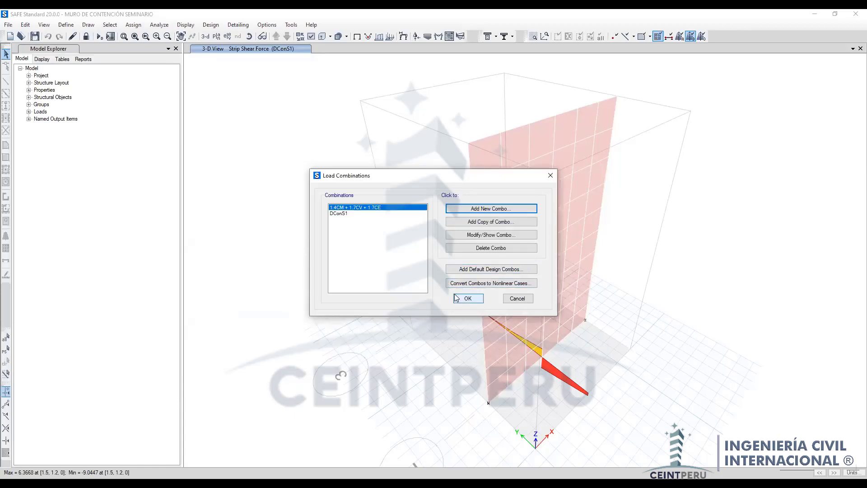
left_click(459, 300)
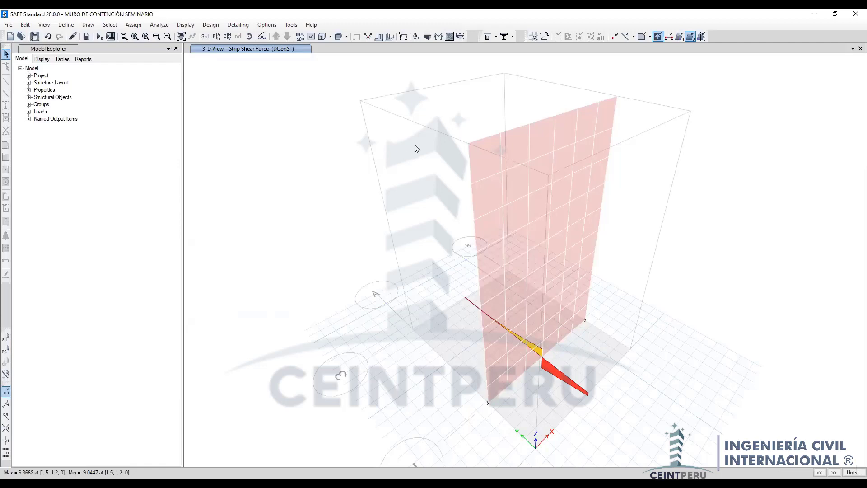
Step: Make 1.4CM + 1.7CV + 1.7CE the only concrete slab design combination, removing DConS1 from the design combinations
left_click(219, 27)
left_click(219, 27)
left_click(219, 27)
mouse_move(219, 36)
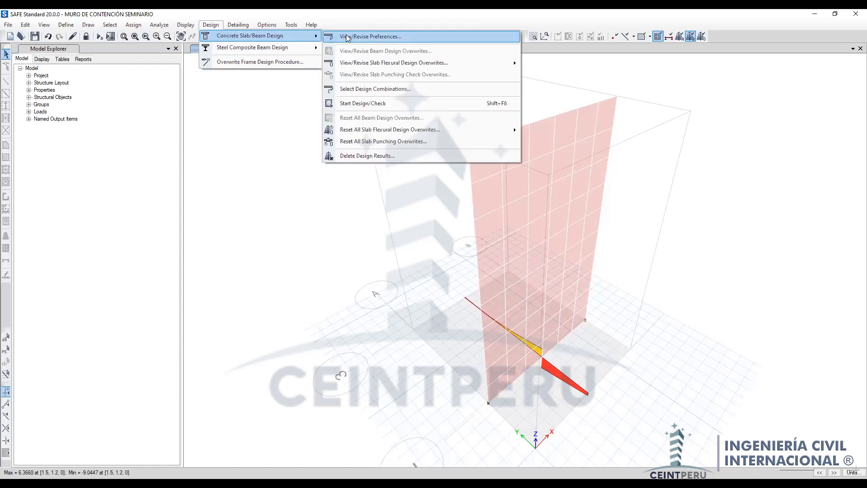
left_click(374, 90)
left_click(351, 210)
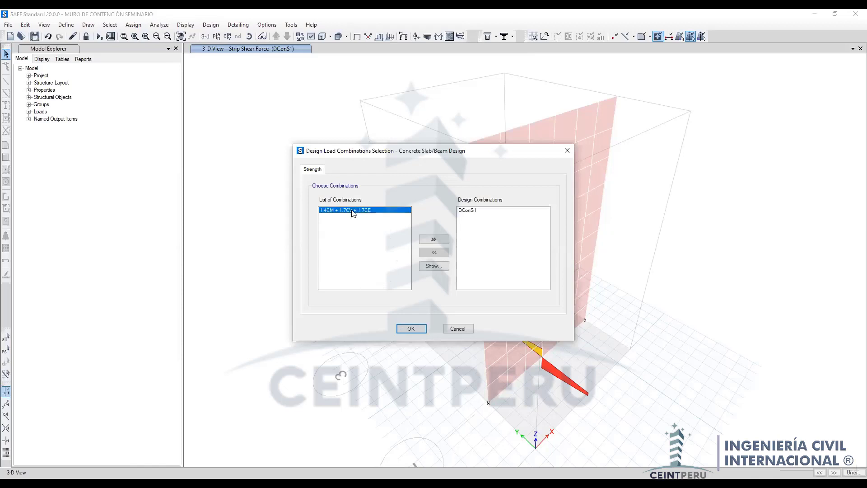
left_click(428, 241)
left_click(468, 217)
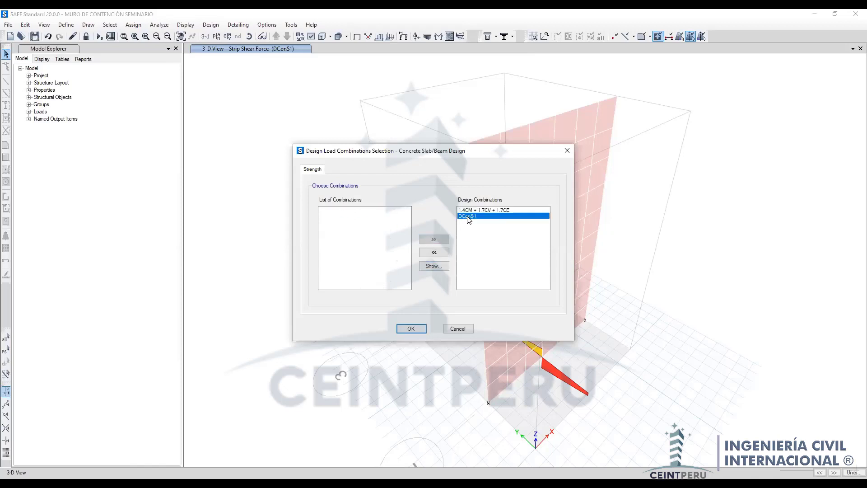
left_click(432, 254)
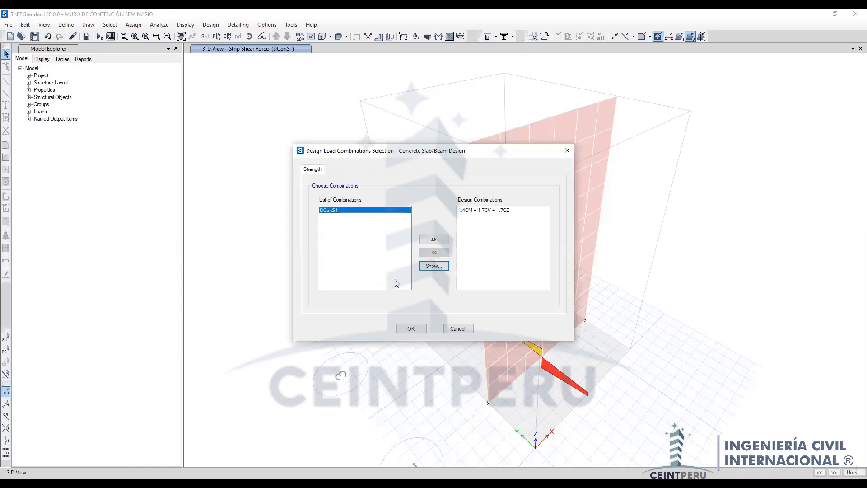
left_click(409, 328)
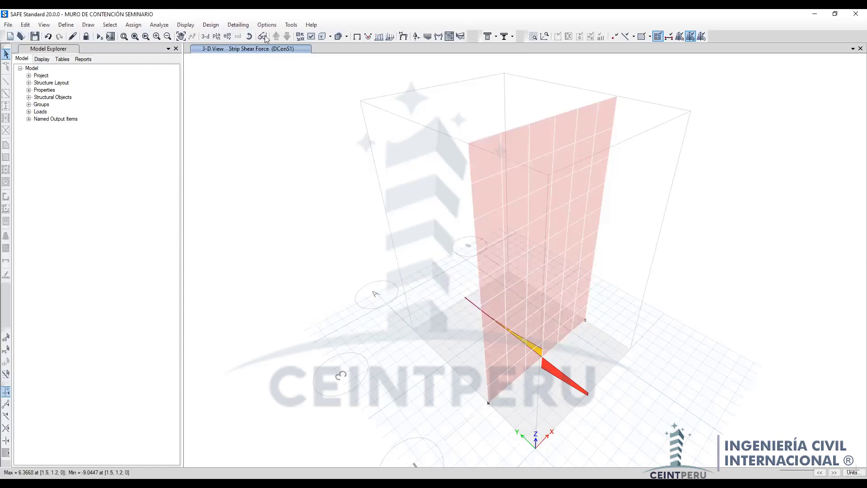
Step: Open the concrete slab design preferences and choose ACI 318-19 as the design code
left_click(218, 26)
left_click(217, 27)
left_click(218, 26)
mouse_move(222, 33)
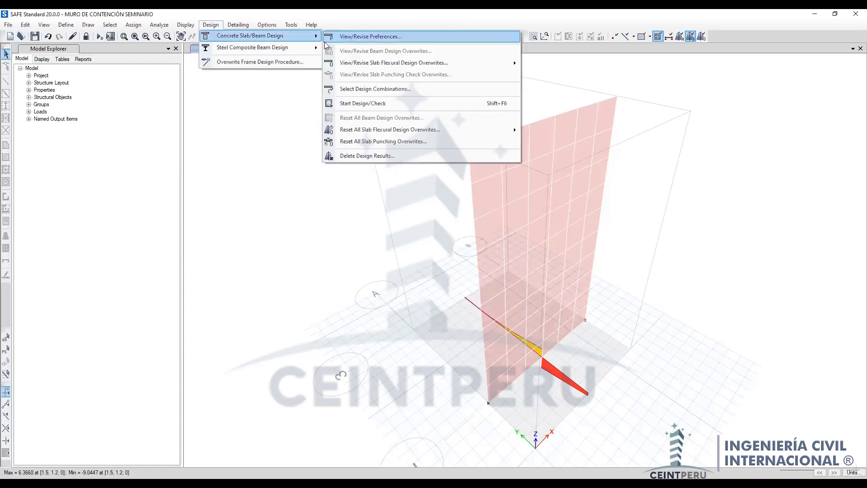
left_click(364, 39)
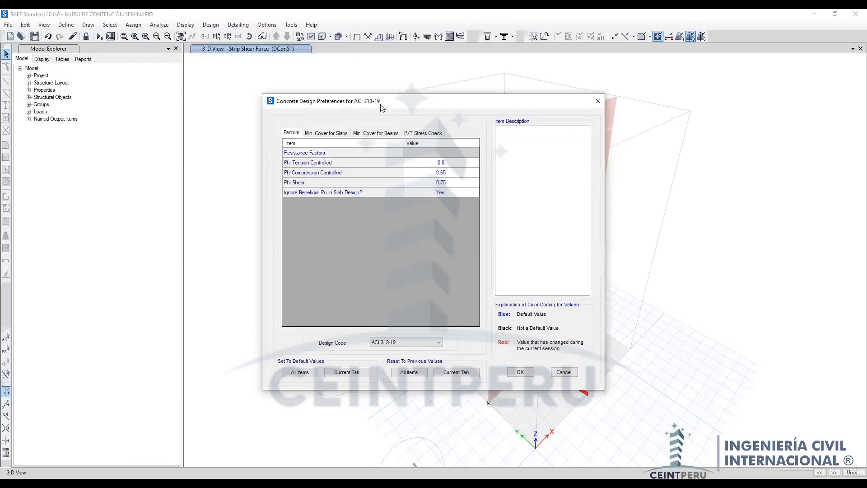
left_click_drag(361, 109, 216, 94)
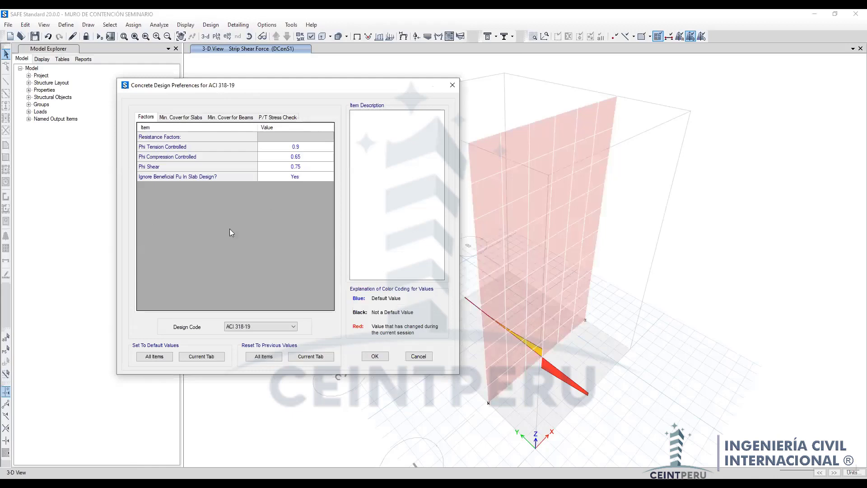
left_click(248, 327)
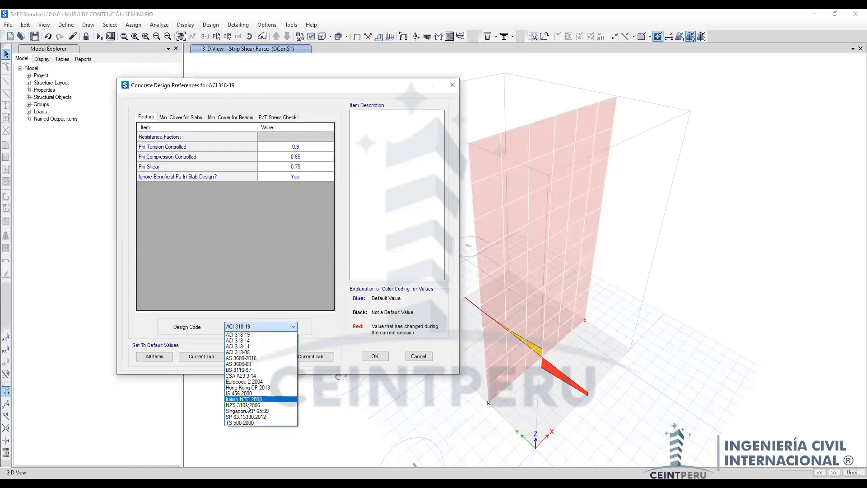
left_click(244, 335)
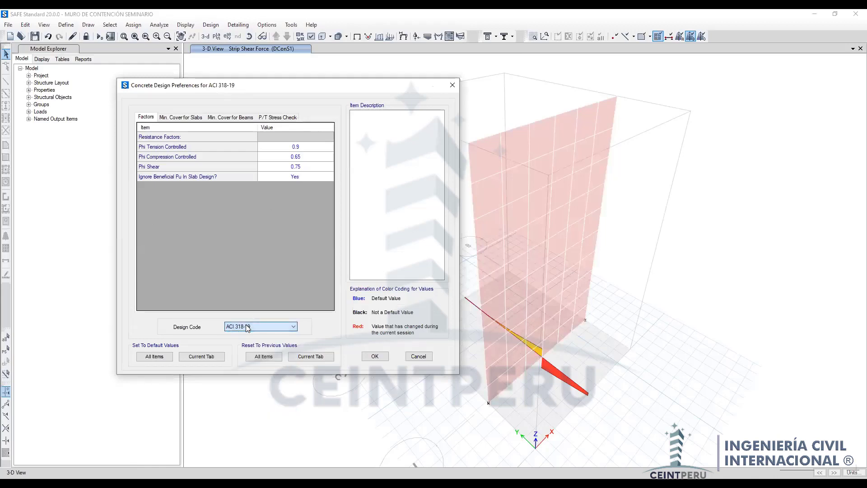
Step: Set the slabs' top and bottom clear cover to 75 mm in the concrete design preferences
left_click(175, 118)
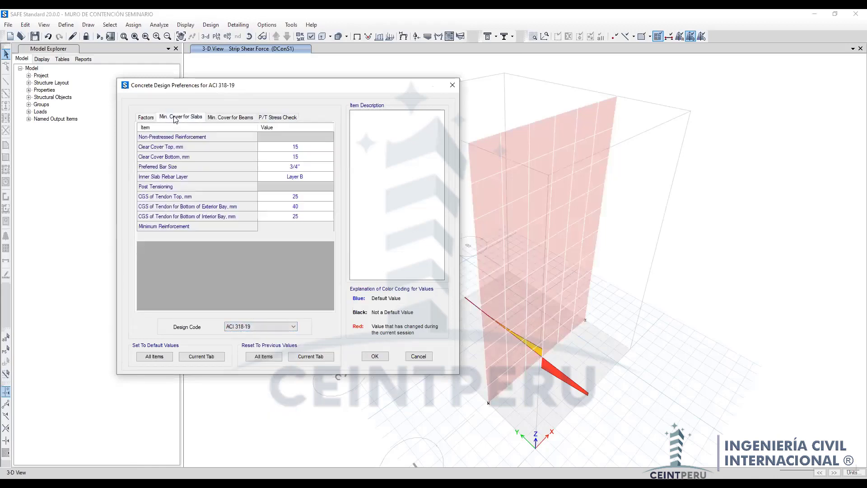
left_click(298, 153)
left_click(299, 148)
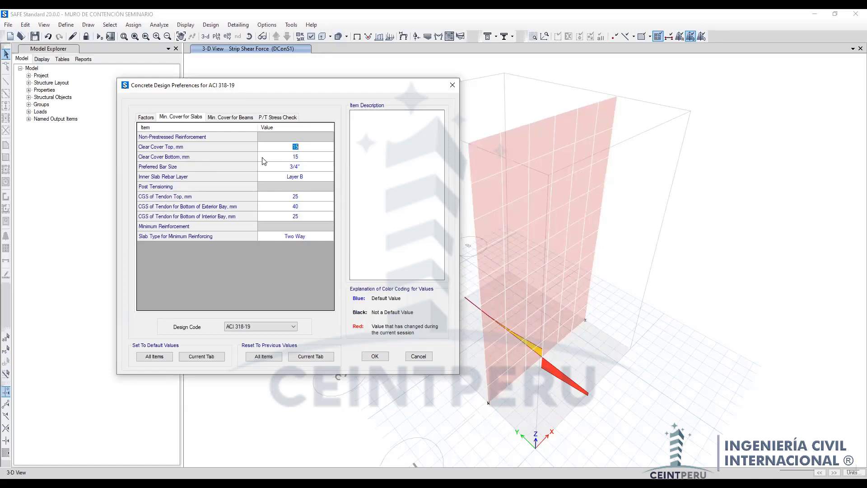
left_click(294, 149)
double_click(293, 147)
type("7")
left_click(314, 158)
type("7")
Step: Keep 3/4" as the preferred slab bar size and Two Way for minimum reinforcing, and accept the design preferences
left_click(301, 167)
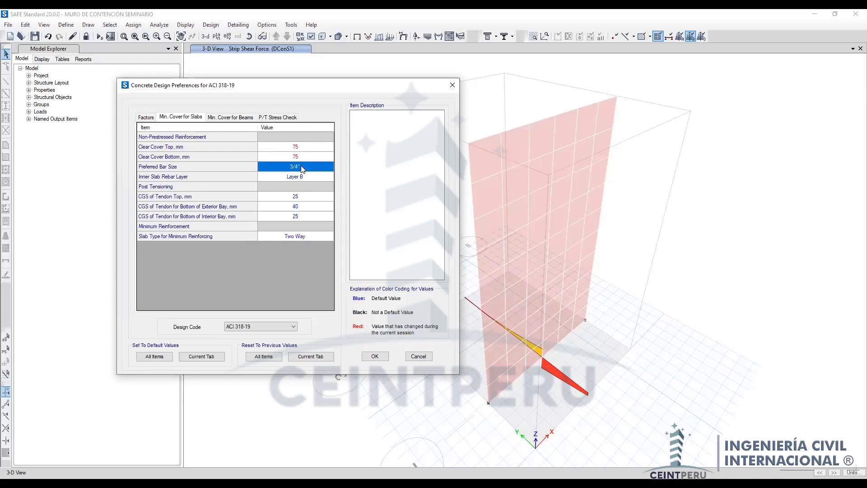
left_click(301, 166)
left_click(303, 166)
left_click(304, 167)
left_click(292, 155)
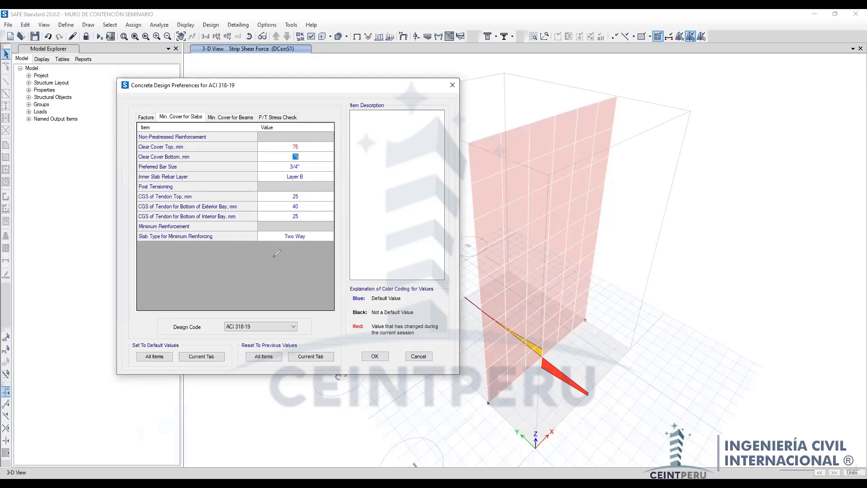
mouse_move(206, 226)
left_mouse_down()
mouse_move(136, 227)
mouse_move(127, 243)
mouse_move(166, 259)
mouse_move(281, 263)
mouse_move(337, 248)
mouse_move(320, 227)
mouse_move(241, 219)
mouse_move(182, 229)
left_mouse_up()
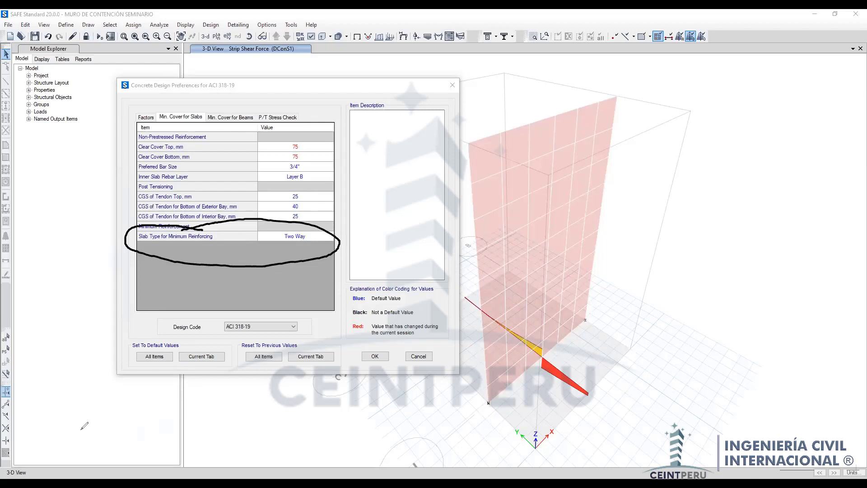
key("Escape")
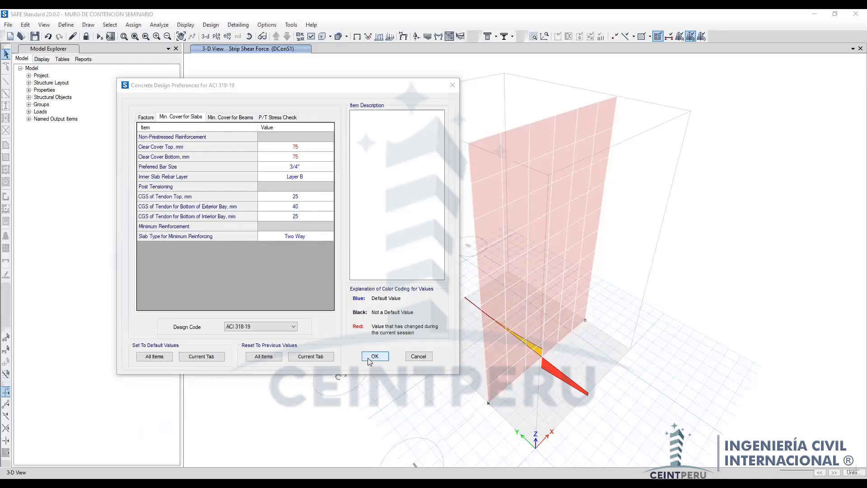
left_click(369, 359)
left_click(186, 25)
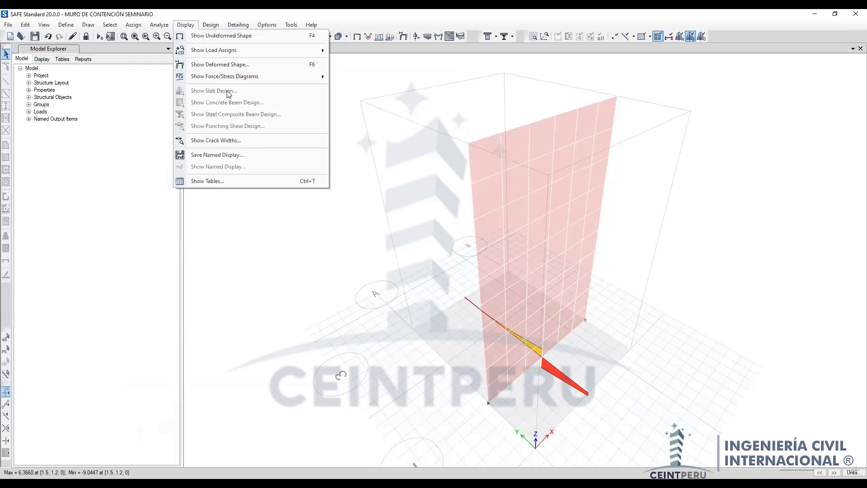
key("Escape")
key("Right")
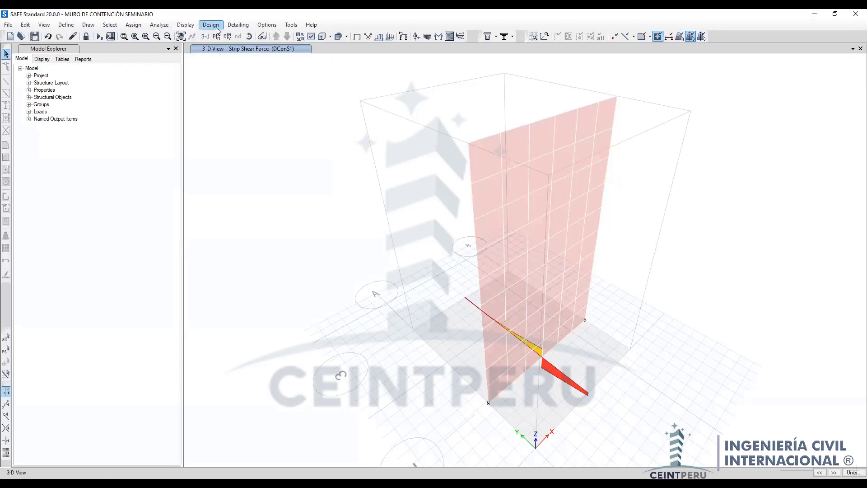
key("Right")
key("Right")
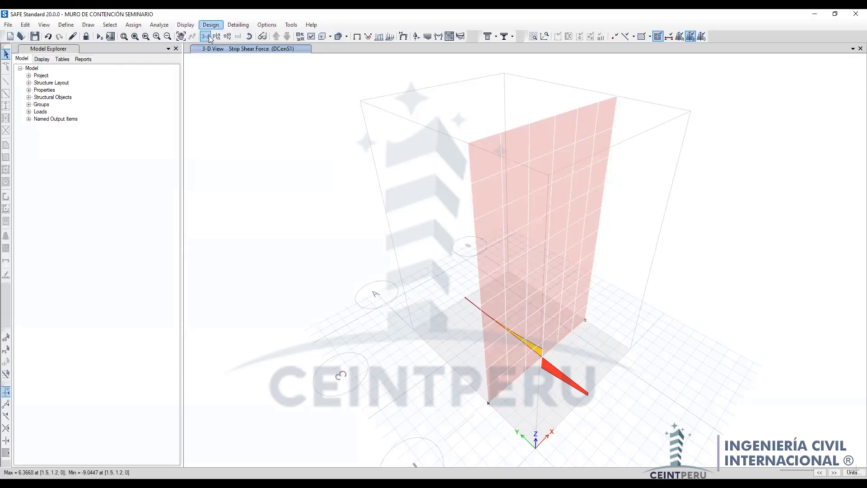
Step: Check which load combinations are selected for the concrete slab design and close the selection without changes
left_click(183, 25)
mouse_move(200, 26)
left_click(201, 27)
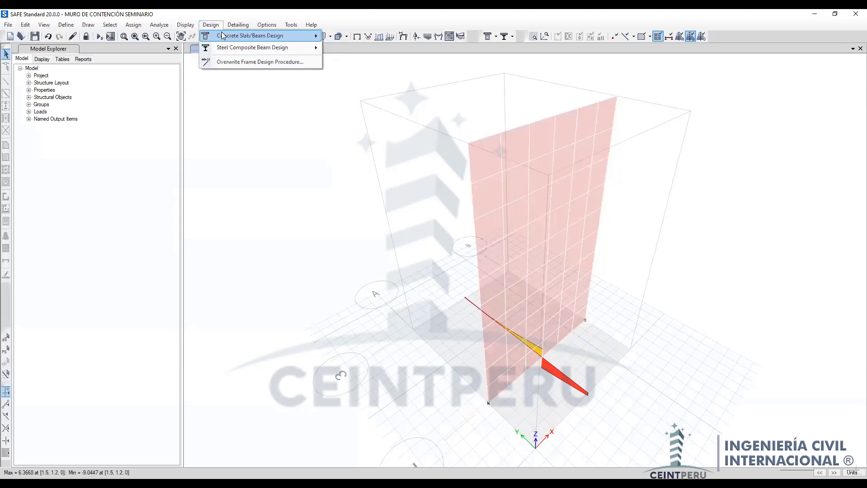
mouse_move(224, 36)
left_click(365, 94)
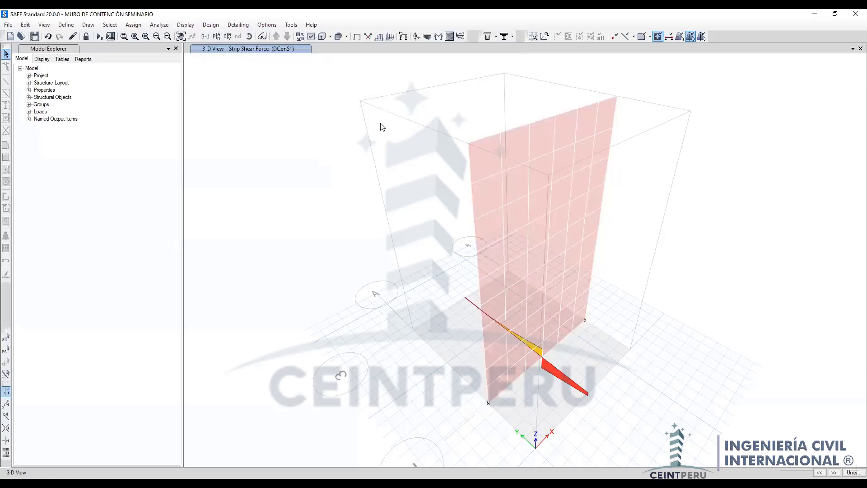
left_click(339, 211)
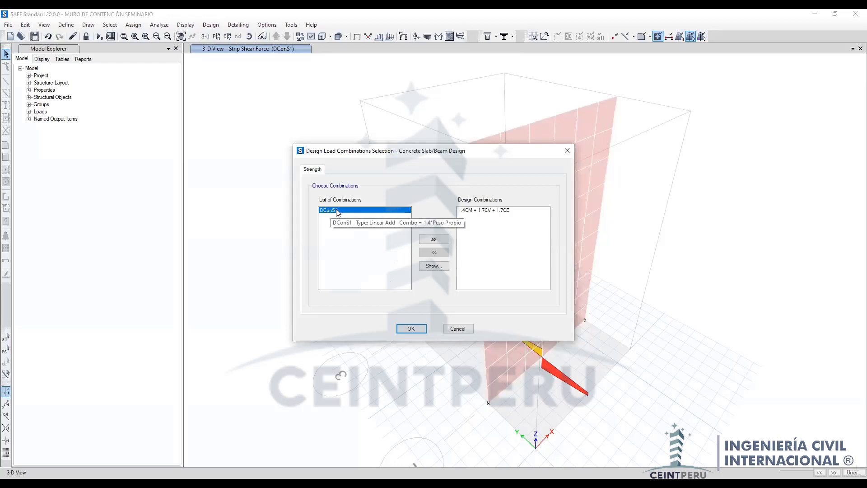
left_click(470, 210)
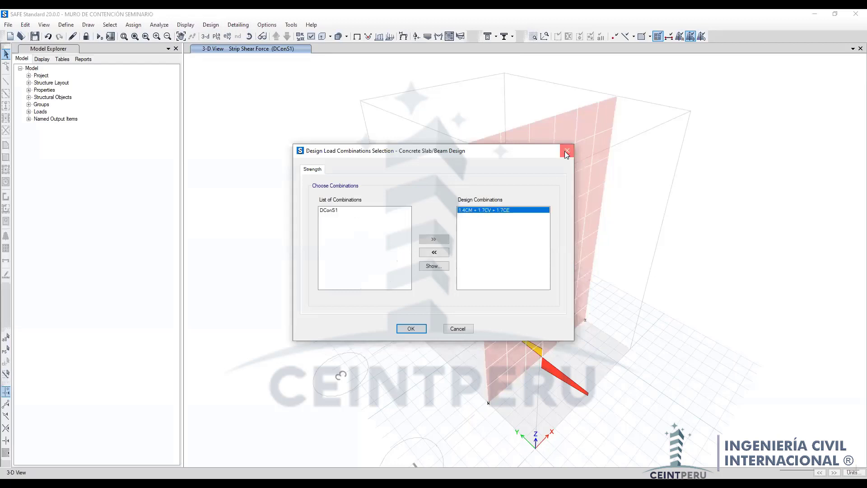
left_click(566, 153)
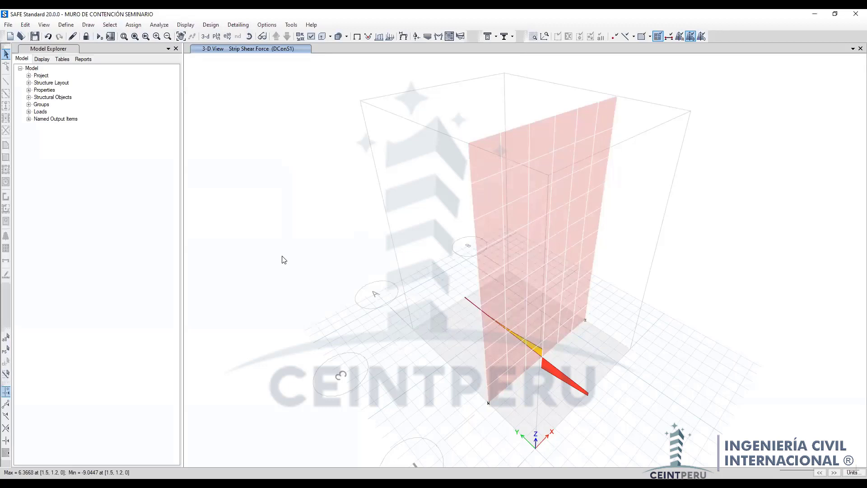
Step: Open the slab design display settings and enable Impose Minimum Reinforcing for the strip-based enveloping flexural reinforcement
left_click_drag(224, 107, 291, 267)
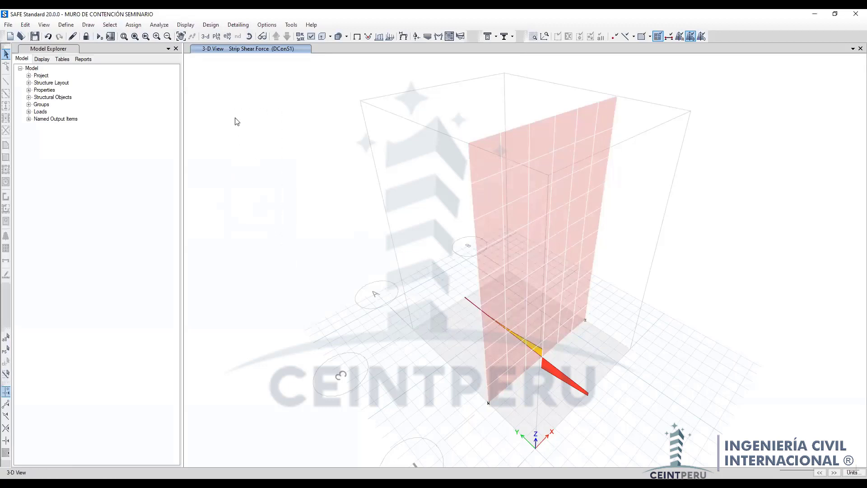
left_click(159, 26)
mouse_move(186, 26)
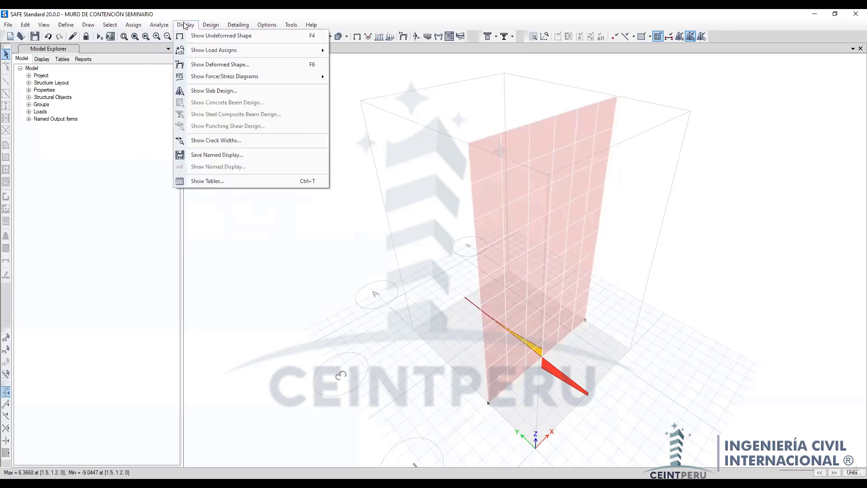
left_click(238, 93)
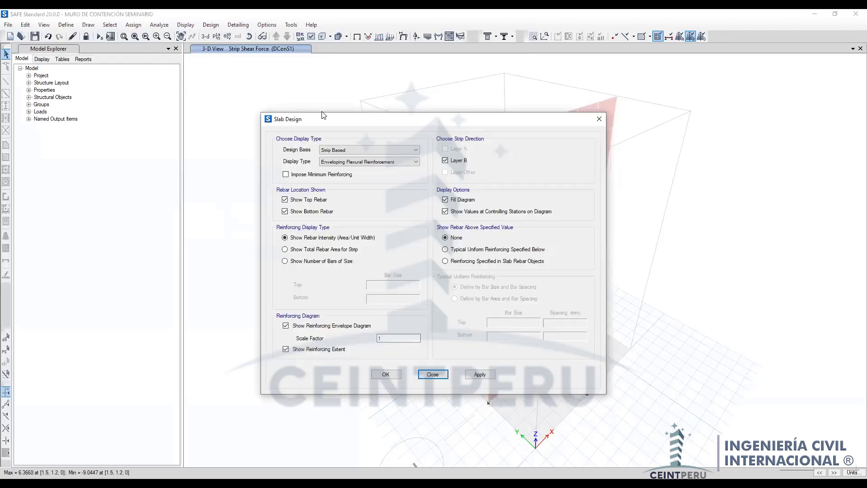
left_click_drag(354, 125, 137, 113)
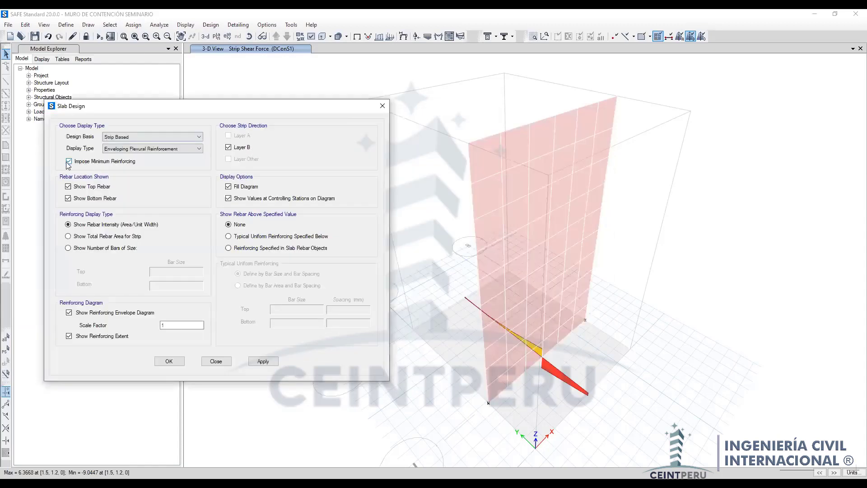
left_click(75, 163)
left_click_drag(62, 155, 154, 167)
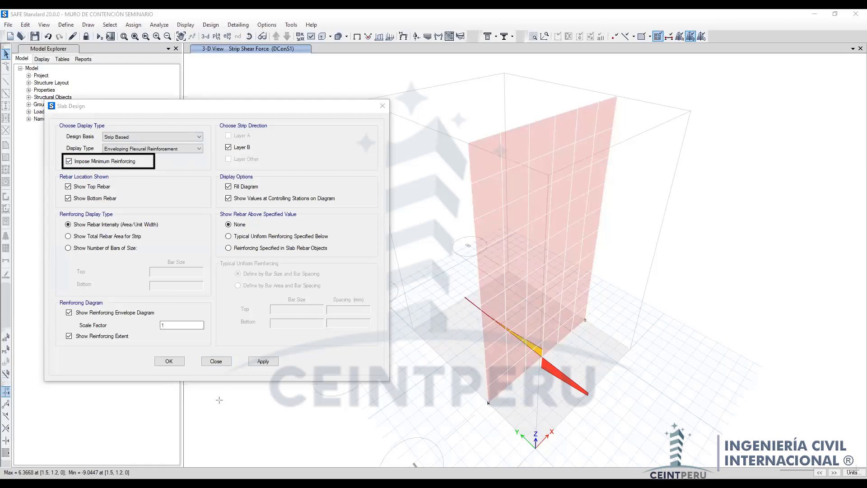
Step: Display the strip reinforcement as a number of bars, with 5/8" bars for both top and bottom, and apply it
left_click(106, 248)
left_click(173, 271)
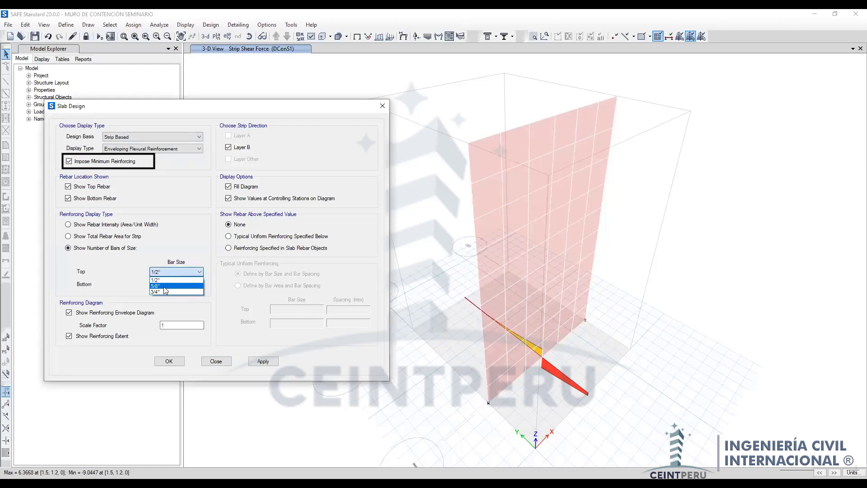
left_click(163, 286)
left_click(171, 285)
left_click(169, 300)
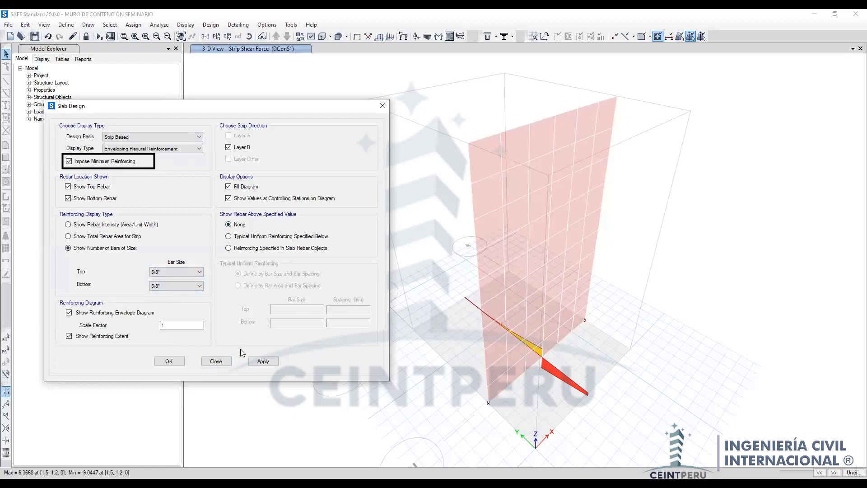
left_click(257, 362)
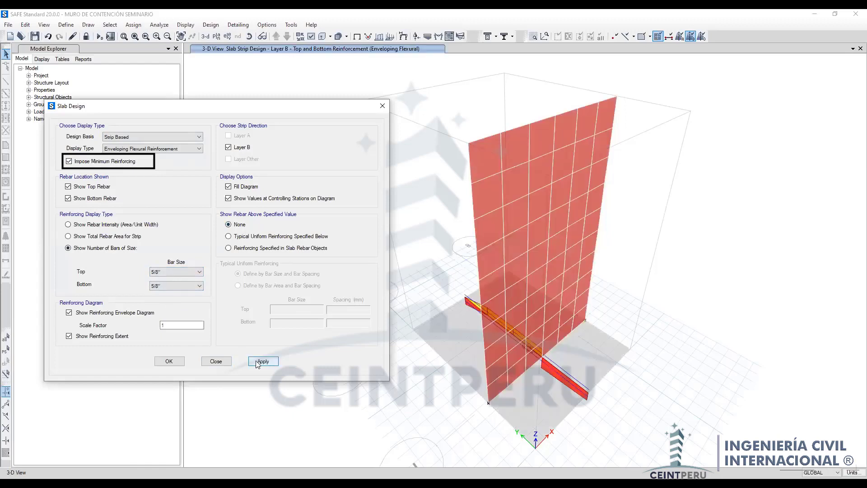
Step: Inspect the required number of top and bottom bars on both sides of the wall along the footing's design strip
left_click(563, 365)
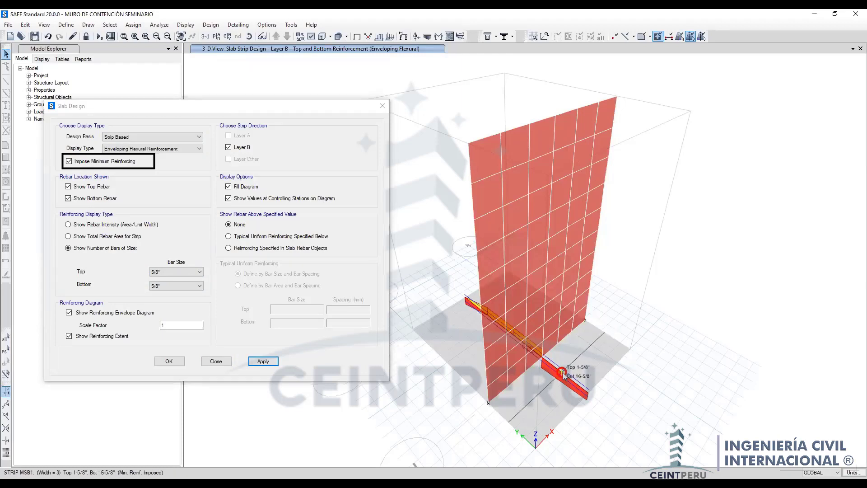
mouse_move(522, 344)
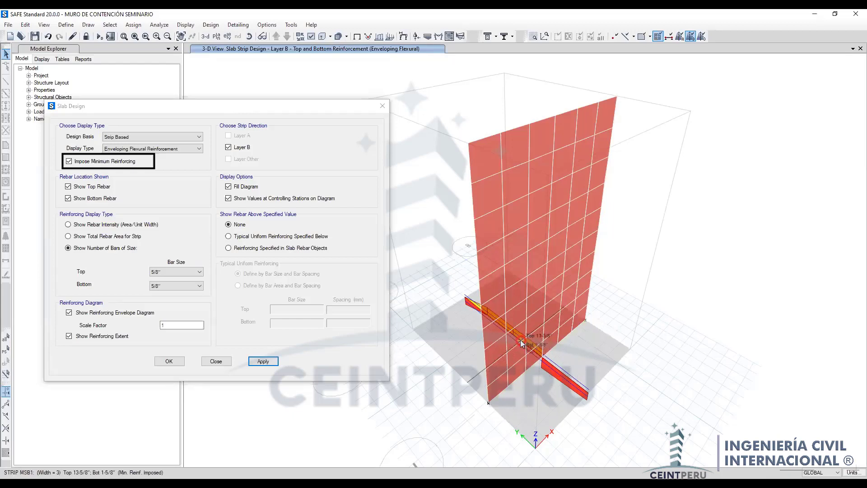
key("Return")
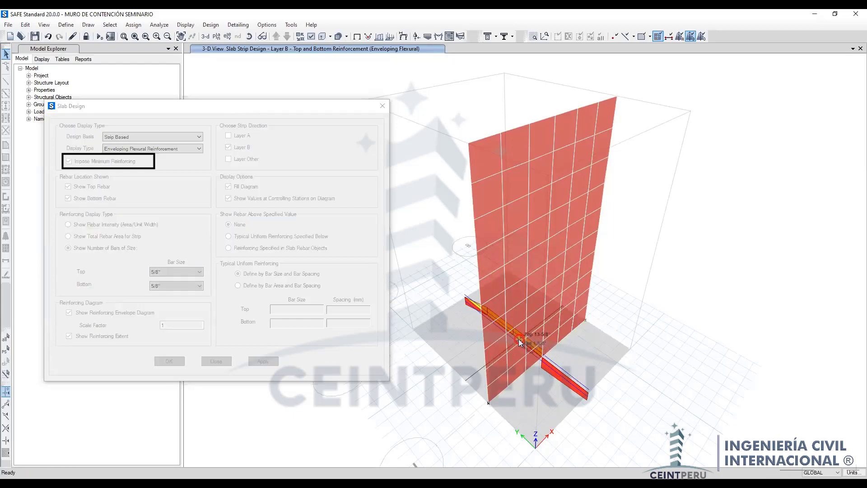
Step: Open the footing strip's design details, review the moment, longitudinal reinforcement and shear diagrams on both pages, and close the report
right_click(469, 307)
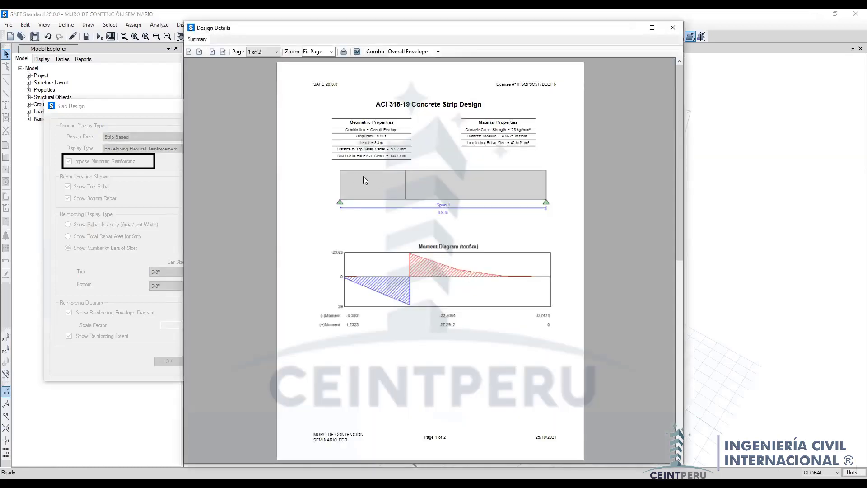
scroll(416, 231, "down", 2)
scroll(416, 228, "up", 2)
scroll(413, 235, "down", 2)
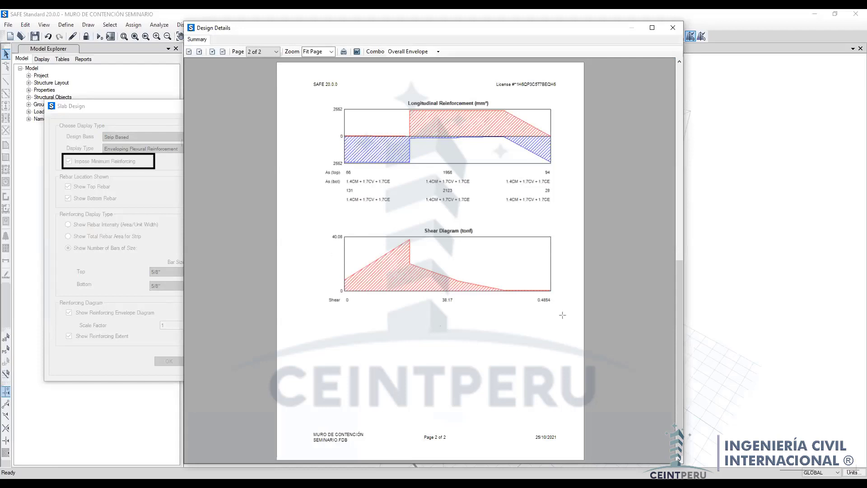
left_click_drag(563, 312, 319, 213)
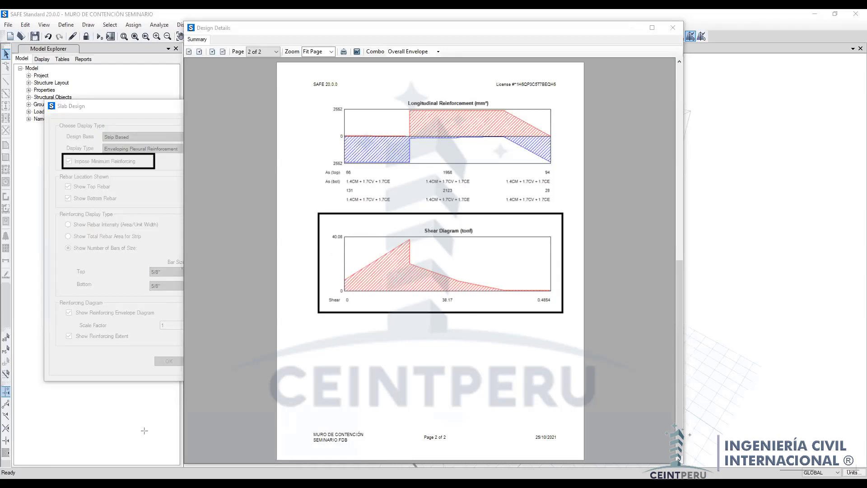
scroll(360, 381, "up", 2)
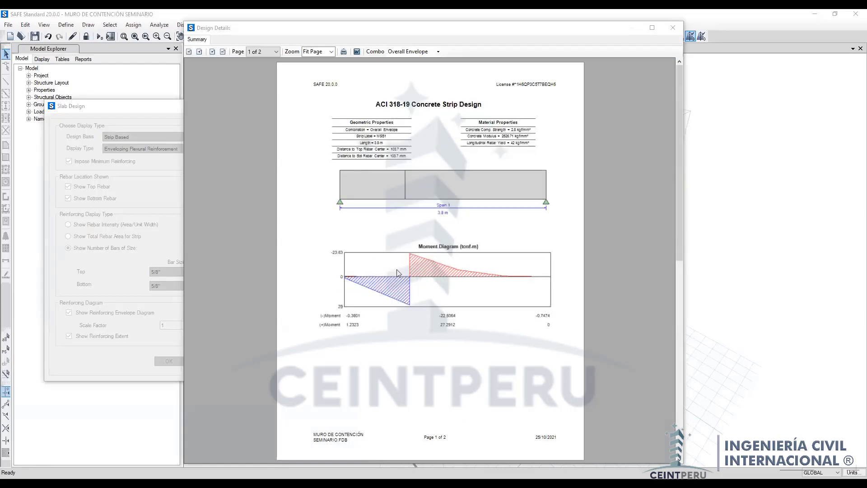
left_click(672, 29)
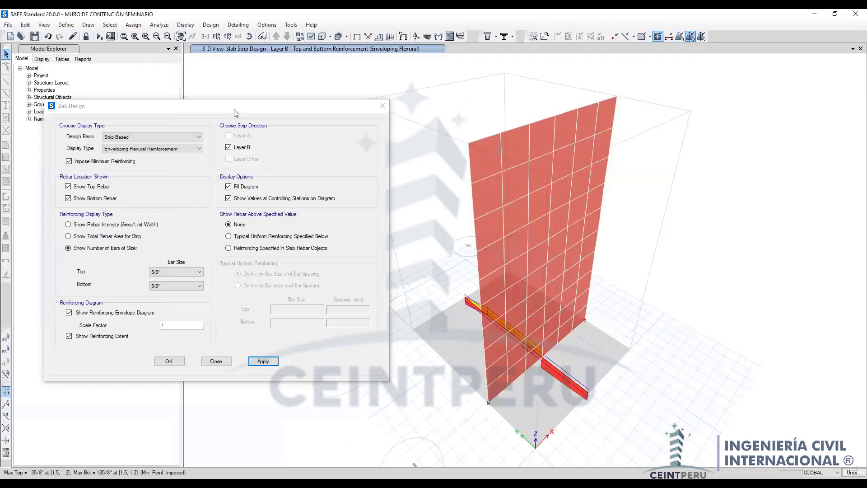
Step: Move the Slab Design dialog clear of the model and recheck the bar counts along the footing strip
left_click_drag(235, 113, 260, 120)
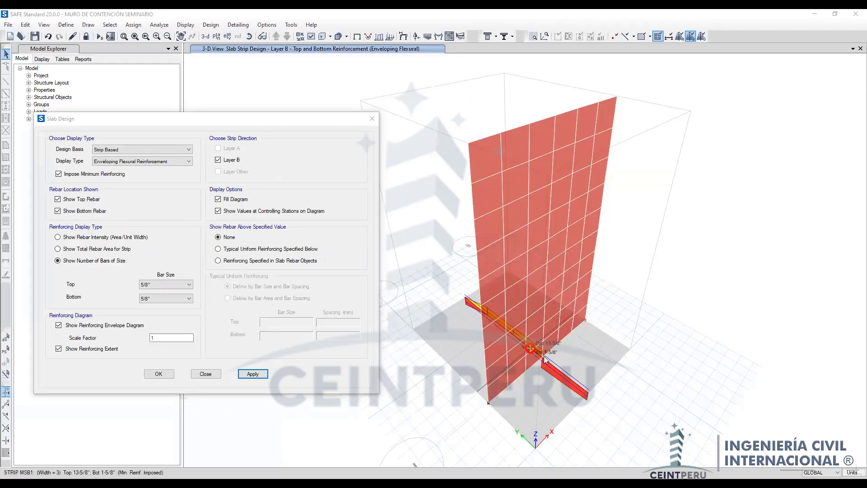
left_click(499, 331)
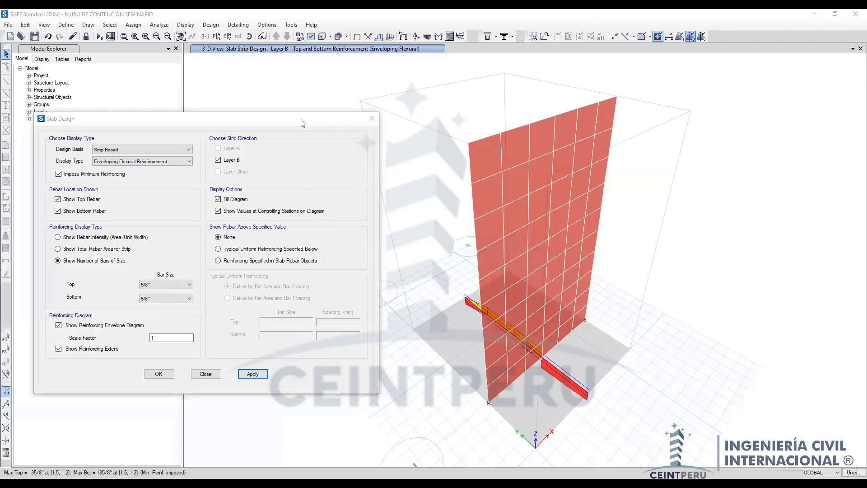
left_click_drag(303, 123, 294, 125)
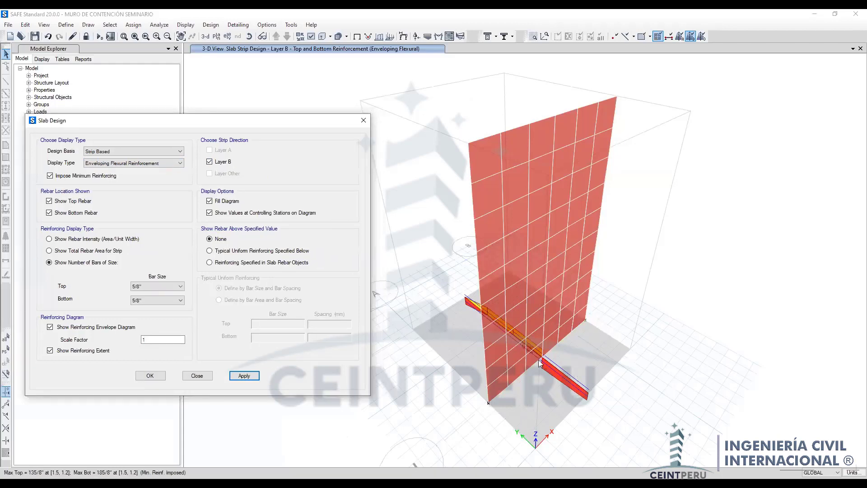
mouse_move(501, 327)
left_click(656, 300)
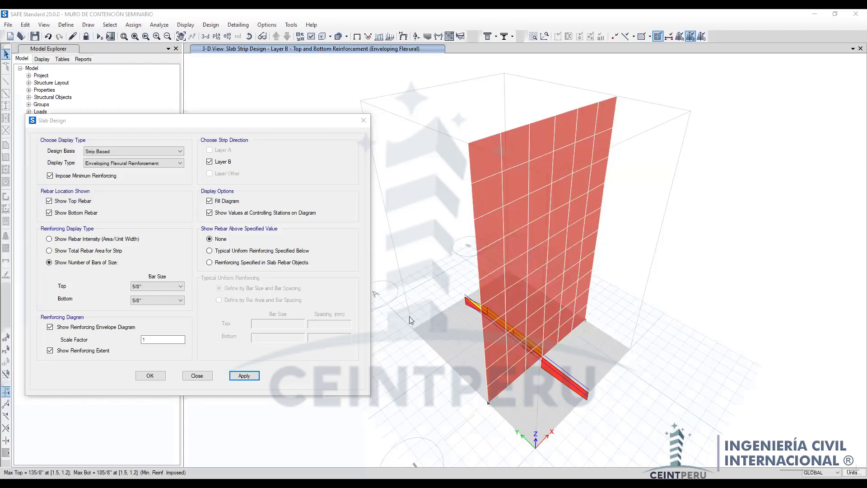
key("Print")
key("Down")
key("Down")
key("Down")
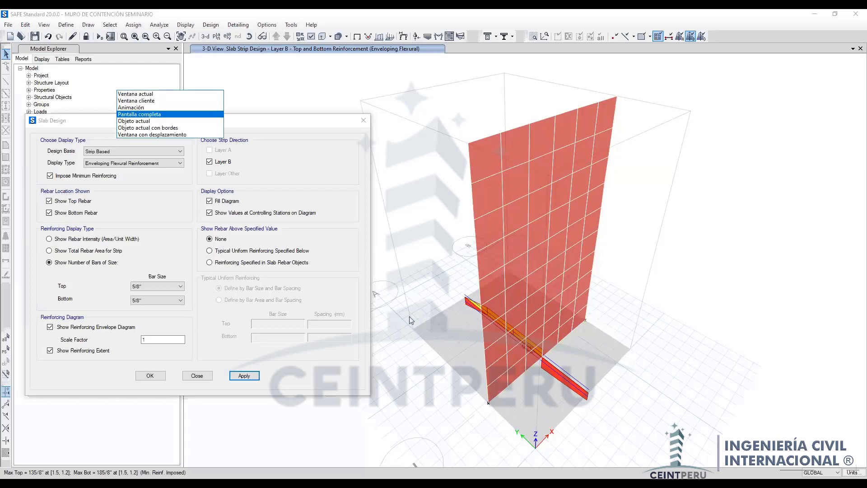
key("Return")
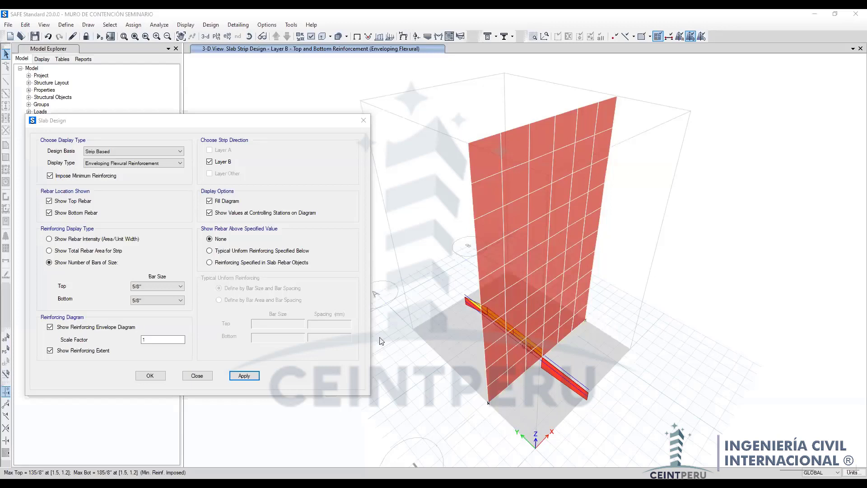
left_click_drag(469, 139, 581, 111)
mouse_move(604, 100)
left_mouse_down()
mouse_move(602, 109)
mouse_move(619, 94)
left_mouse_up()
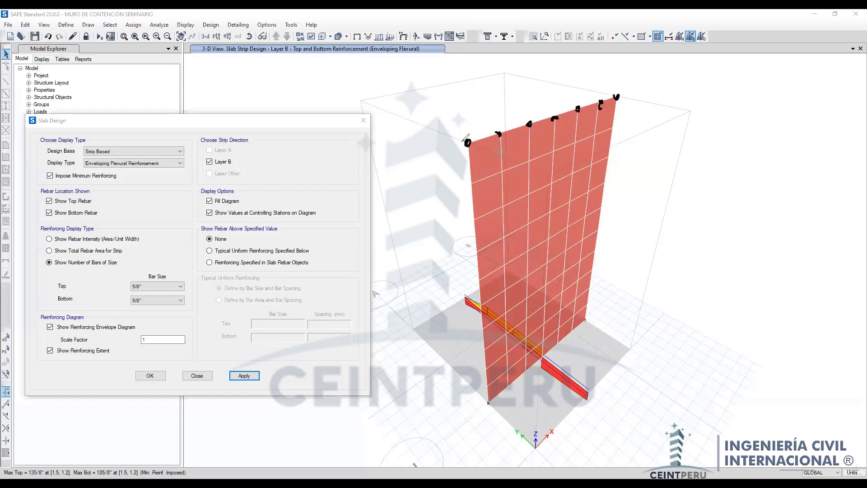
left_click_drag(467, 141, 419, 108)
left_click_drag(617, 95, 521, 71)
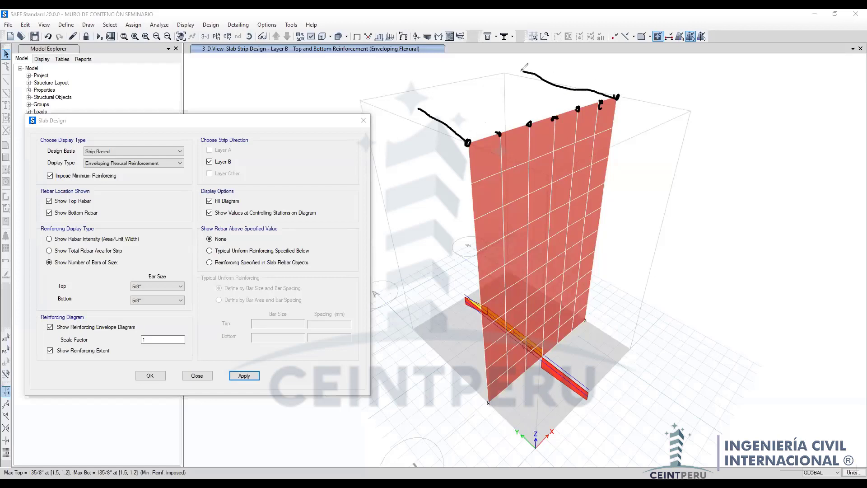
mouse_move(481, 384)
left_mouse_down()
mouse_move(472, 349)
mouse_move(419, 256)
mouse_move(374, 129)
left_mouse_up()
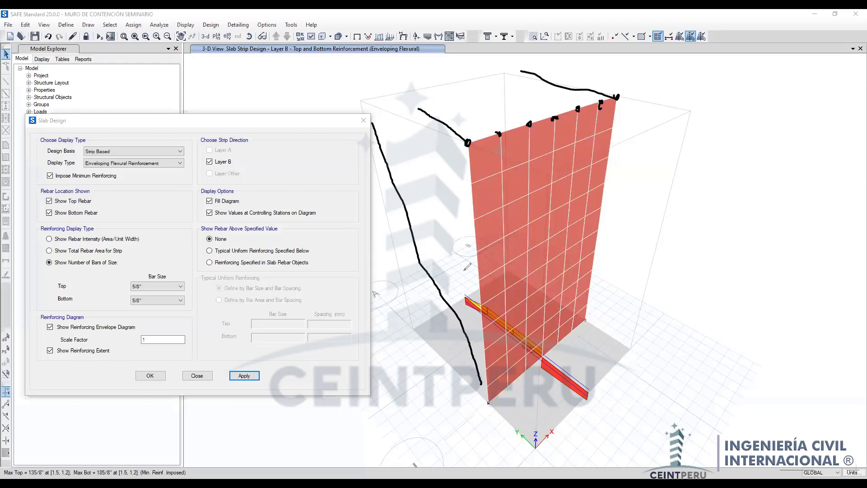
left_click_drag(456, 185, 454, 259)
mouse_move(520, 216)
left_mouse_down()
mouse_move(519, 251)
mouse_move(522, 224)
mouse_move(533, 246)
mouse_move(539, 237)
mouse_move(523, 199)
mouse_move(502, 230)
mouse_move(525, 266)
mouse_move(549, 239)
left_mouse_up()
left_click_drag(547, 210, 550, 240)
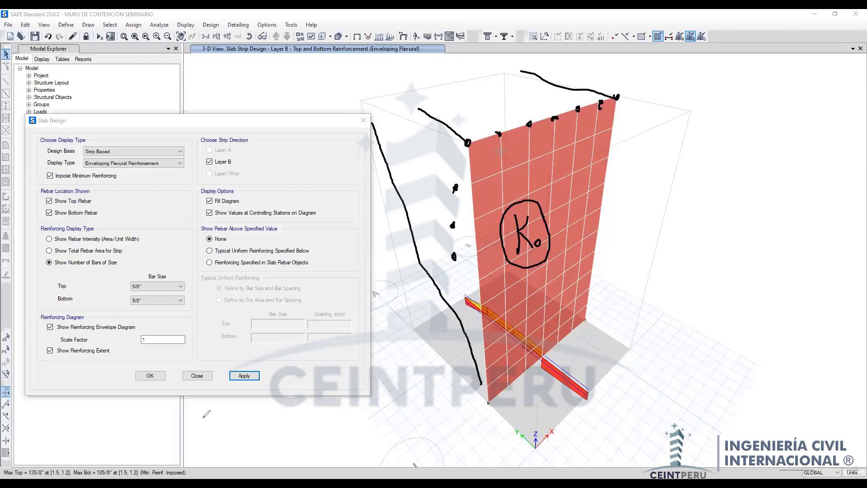
left_click(244, 376)
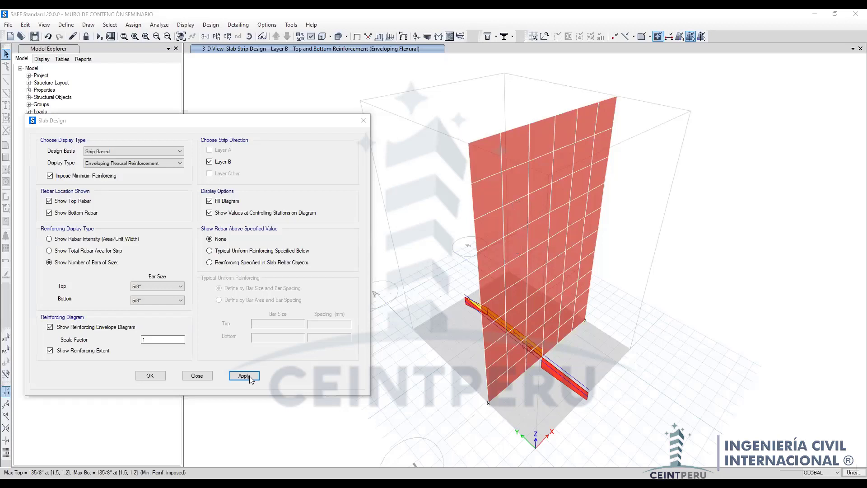